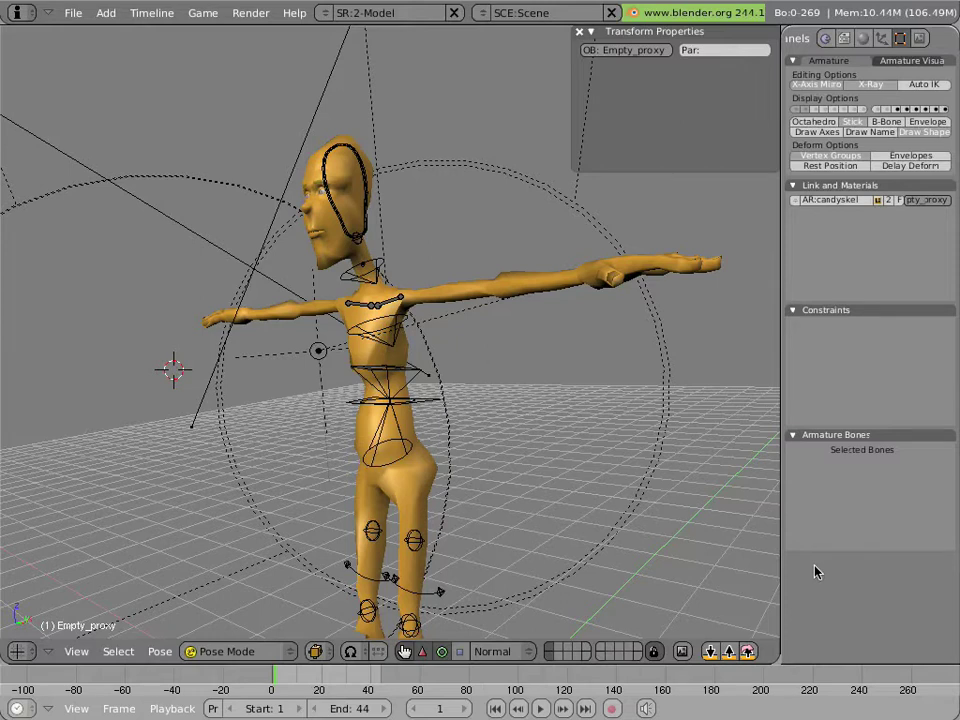
pyautogui.moveTo(483, 293); pyautogui.dragTo(548, 364, button='middle')
pyautogui.rightClick(466, 311)
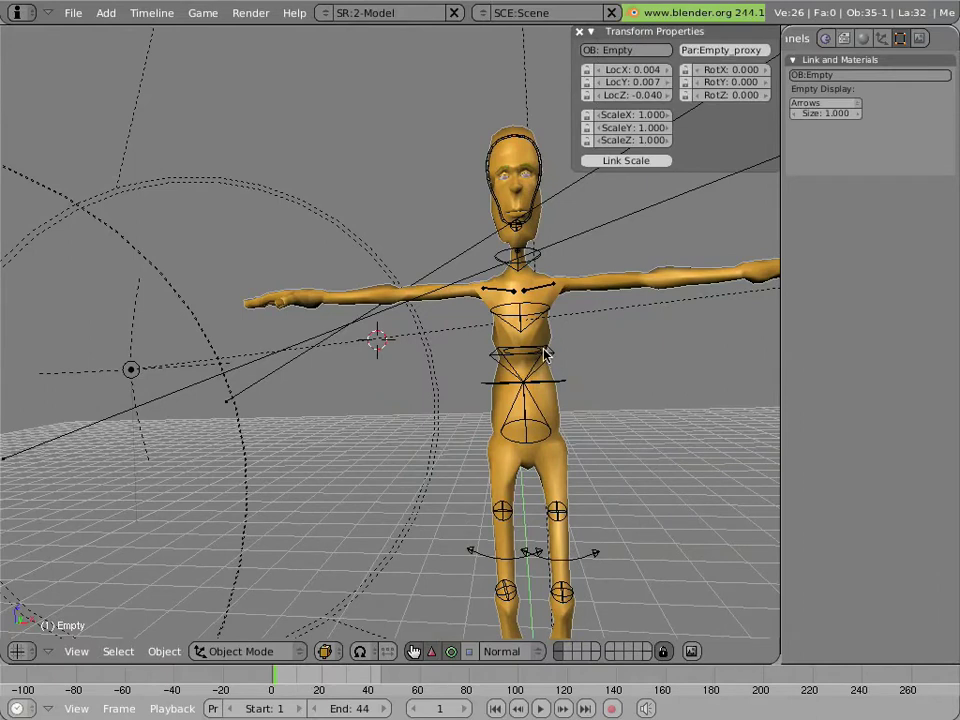
pyautogui.press('z')
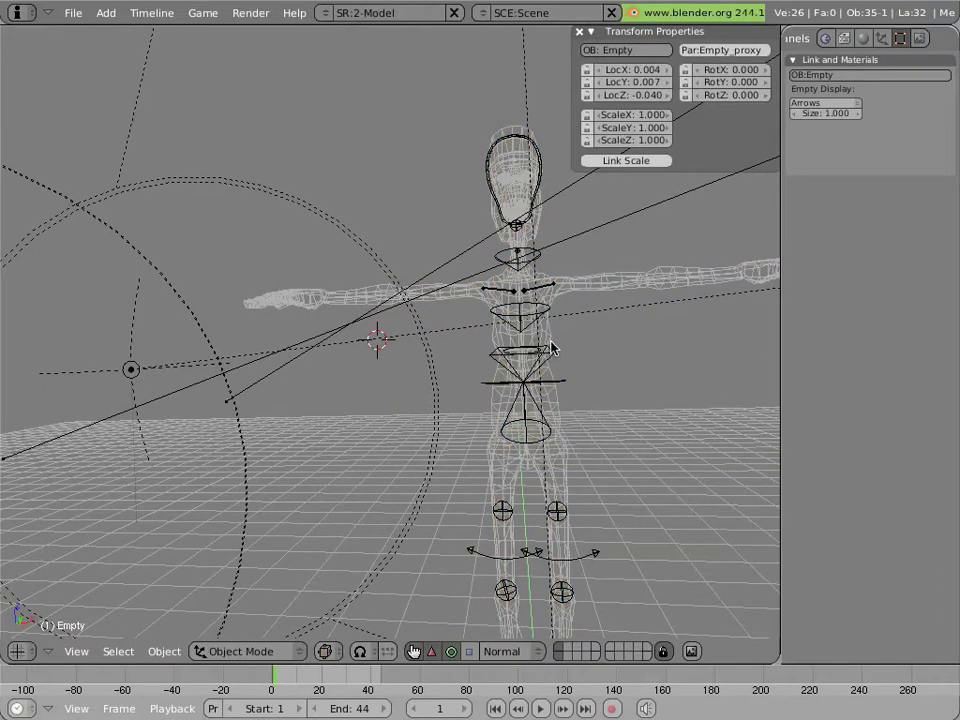
pyautogui.press('z')
pyautogui.scroll(-4, 538, 315)
pyautogui.moveTo(533, 310)
pyautogui.mouseDown(button='middle')
pyautogui.moveTo(495, 338)
pyautogui.moveTo(510, 418)
pyautogui.moveTo(527, 386)
pyautogui.moveTo(525, 405)
pyautogui.moveTo(455, 425)
pyautogui.mouseUp(button='middle')
pyautogui.press('z')
pyautogui.press('z')
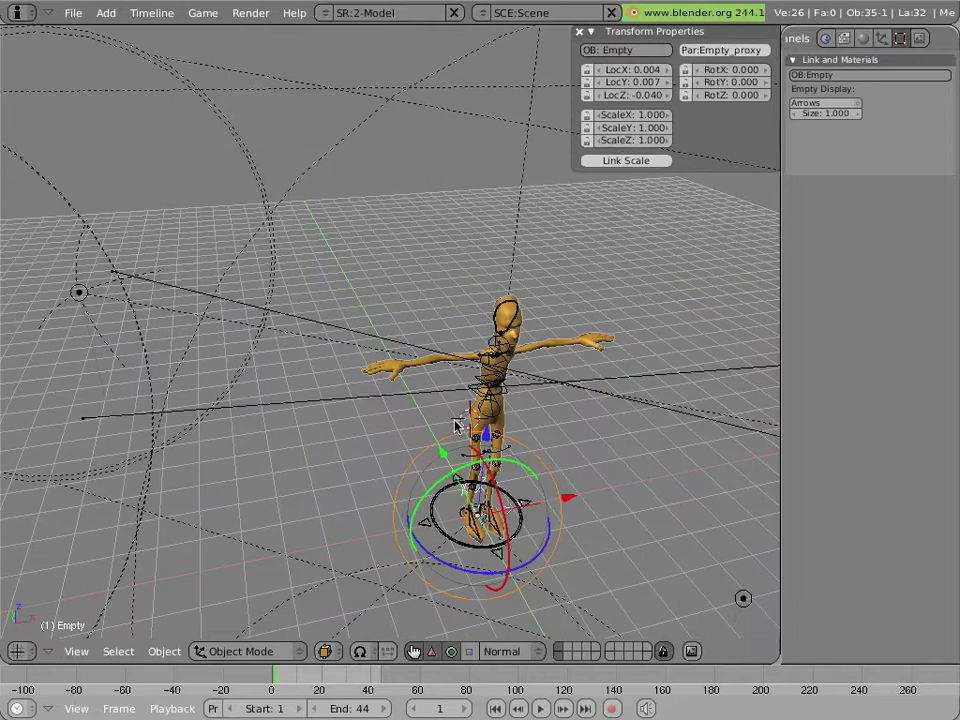
pyautogui.press('KP_0')
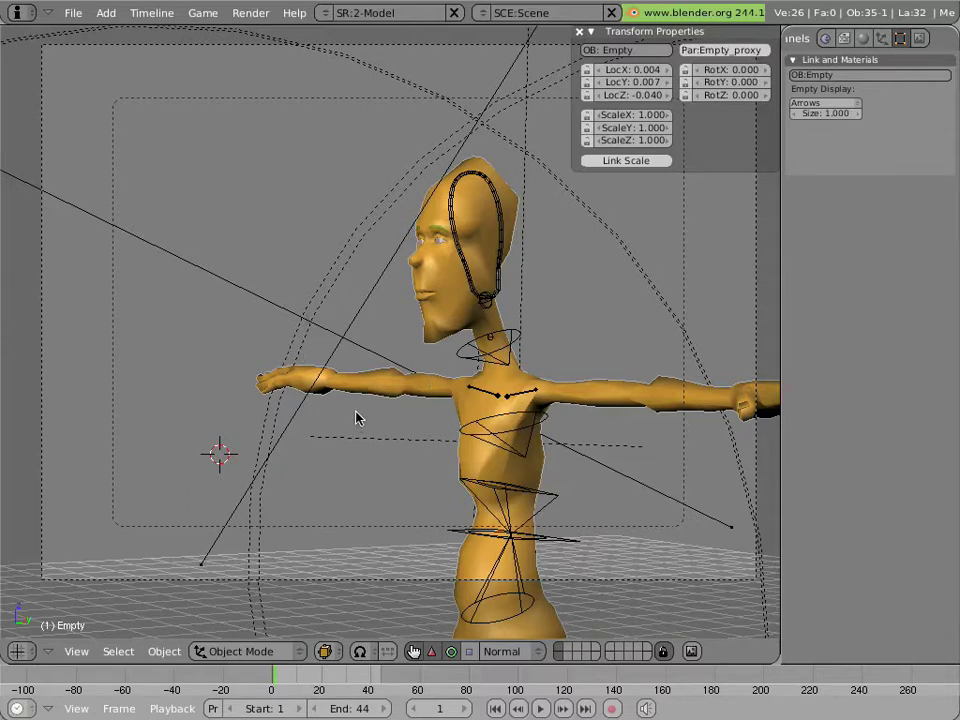
pyautogui.keyDown('shift'); pyautogui.moveTo(393, 460); pyautogui.dragTo(381, 226, button='middle'); pyautogui.keyUp('shift')
pyautogui.press('KP_0')
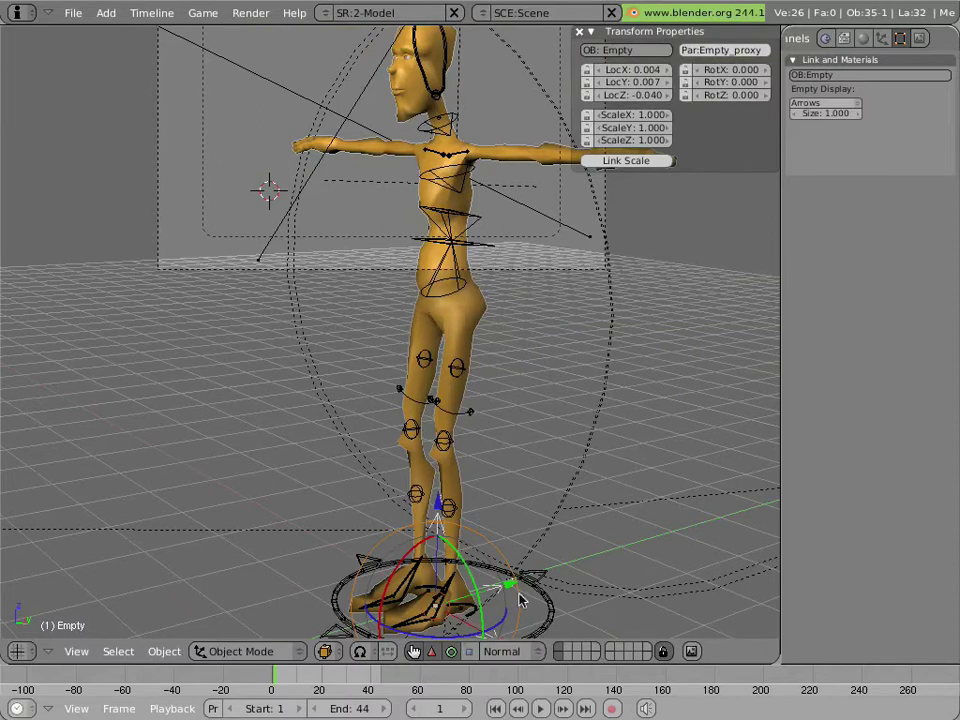
pyautogui.rightClick(478, 626)
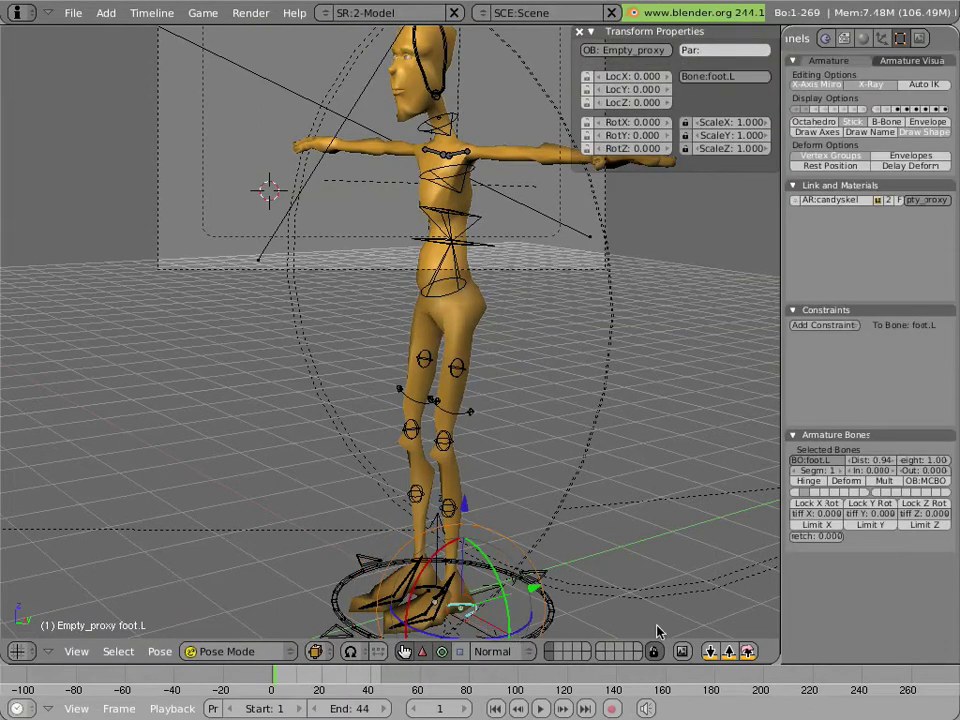
# Step: Split the 3D view across the middle, make the lower half an Action Editor, and enable auto-keying
pyautogui.rightClick(779, 342)
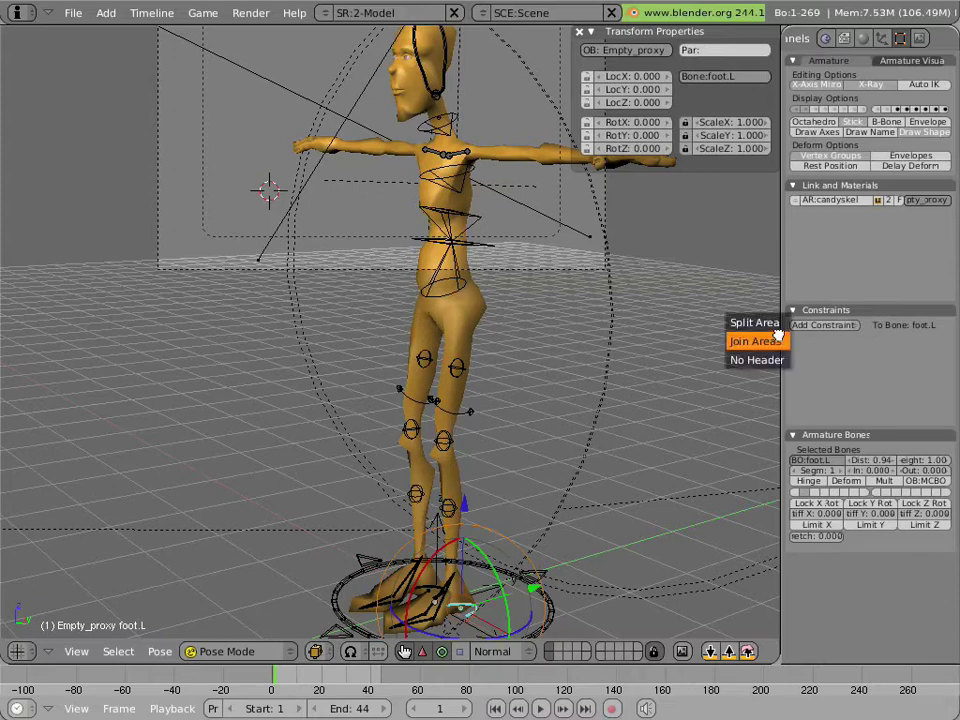
pyautogui.click(765, 321)
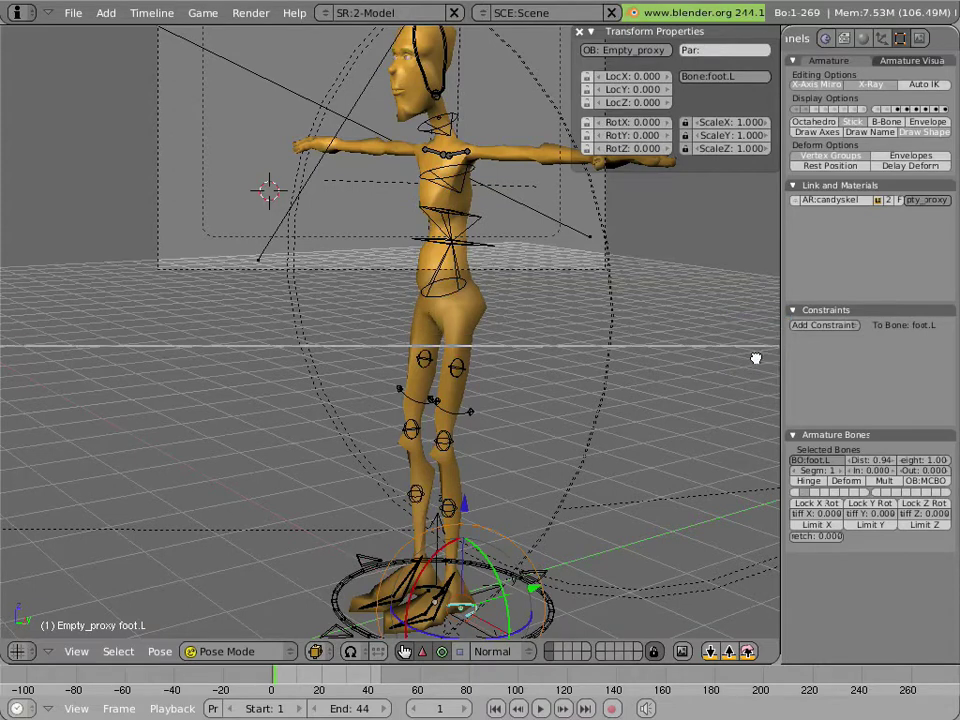
pyautogui.click(534, 460)
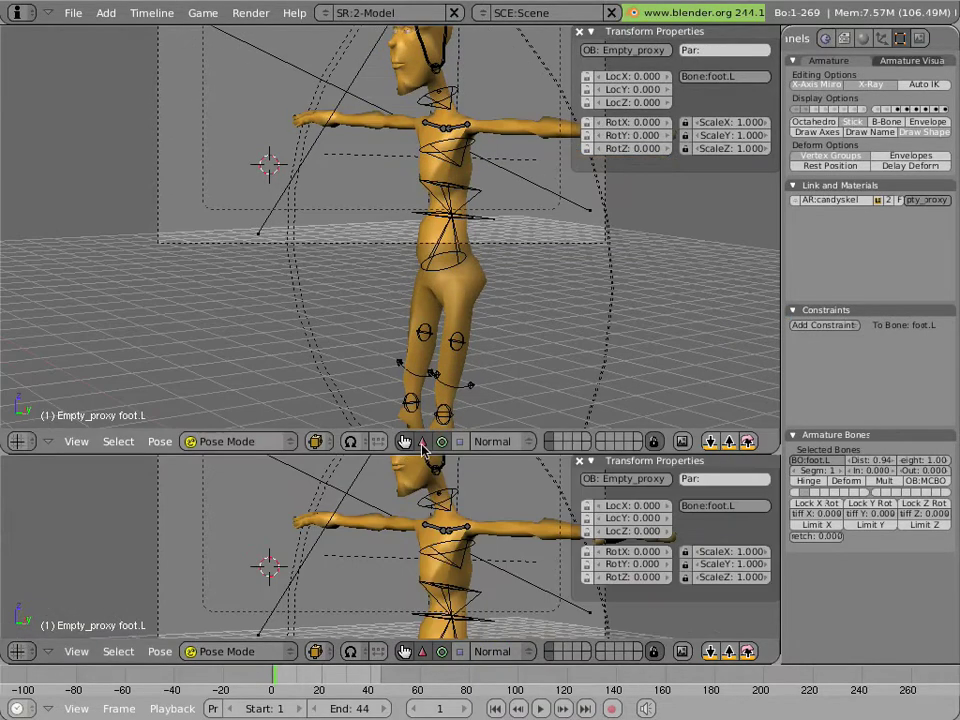
pyautogui.click(17, 651)
pyautogui.click(25, 591)
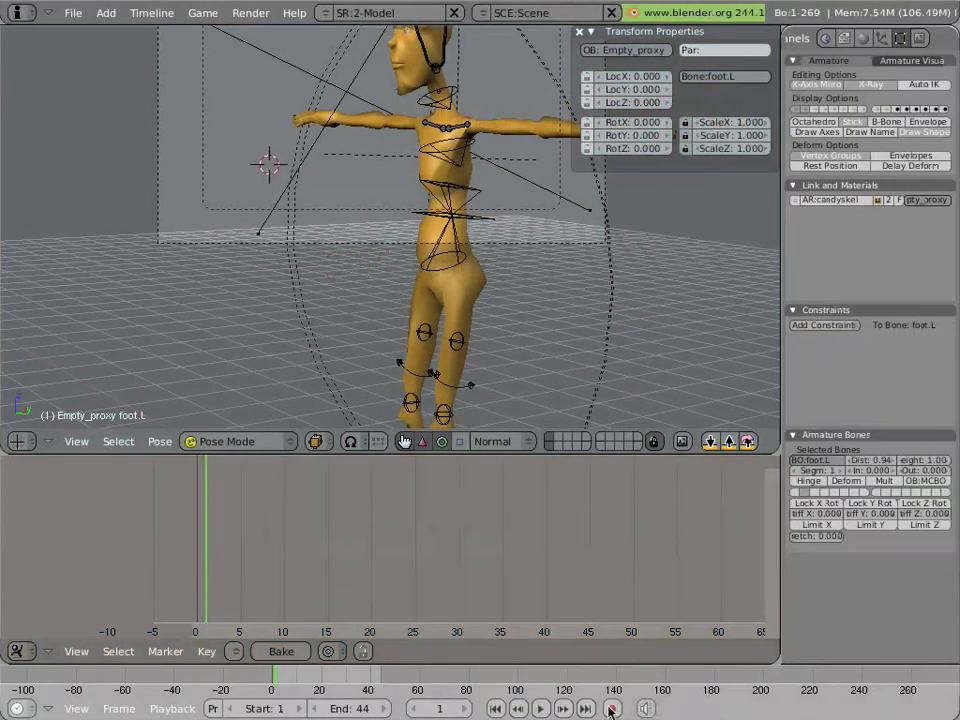
pyautogui.click(611, 709)
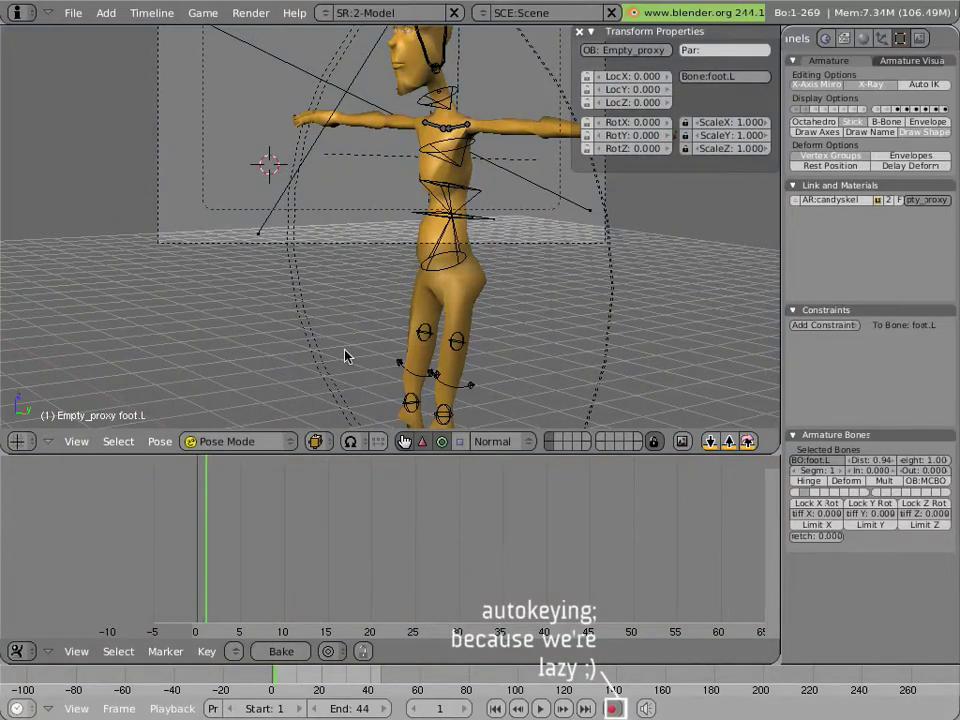
# Step: Turn foot.L outward about 40° and foot.R the other way about 23°
pyautogui.scroll(-4, 343, 352)
pyautogui.moveTo(338, 345); pyautogui.dragTo(315, 148, button='middle')
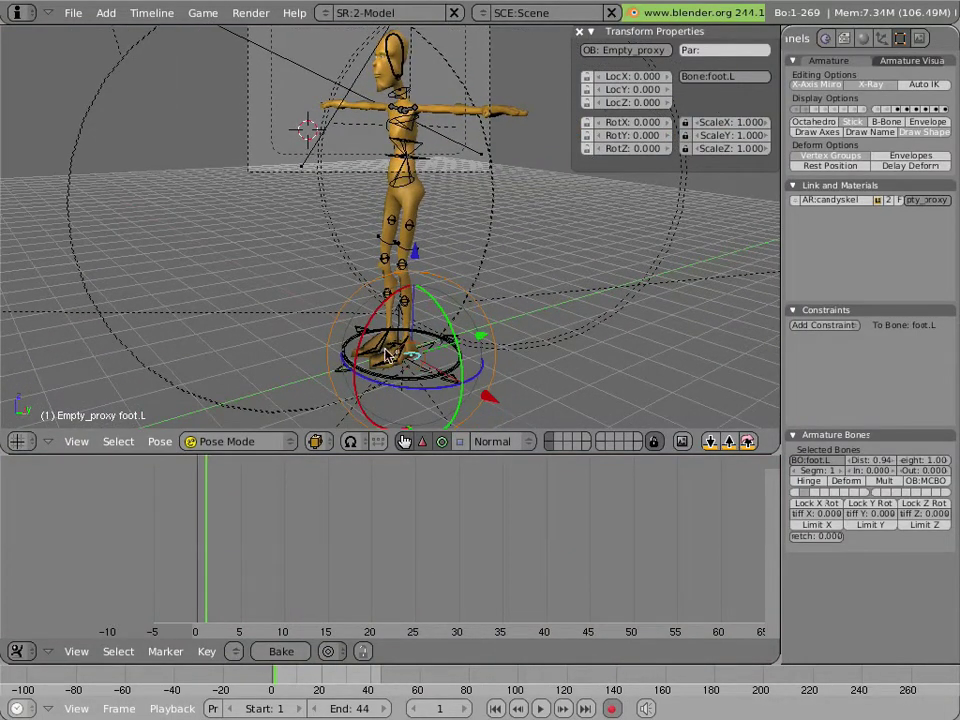
pyautogui.scroll(1, 288, 282)
pyautogui.scroll(2, 300, 297)
pyautogui.scroll(1, 360, 200)
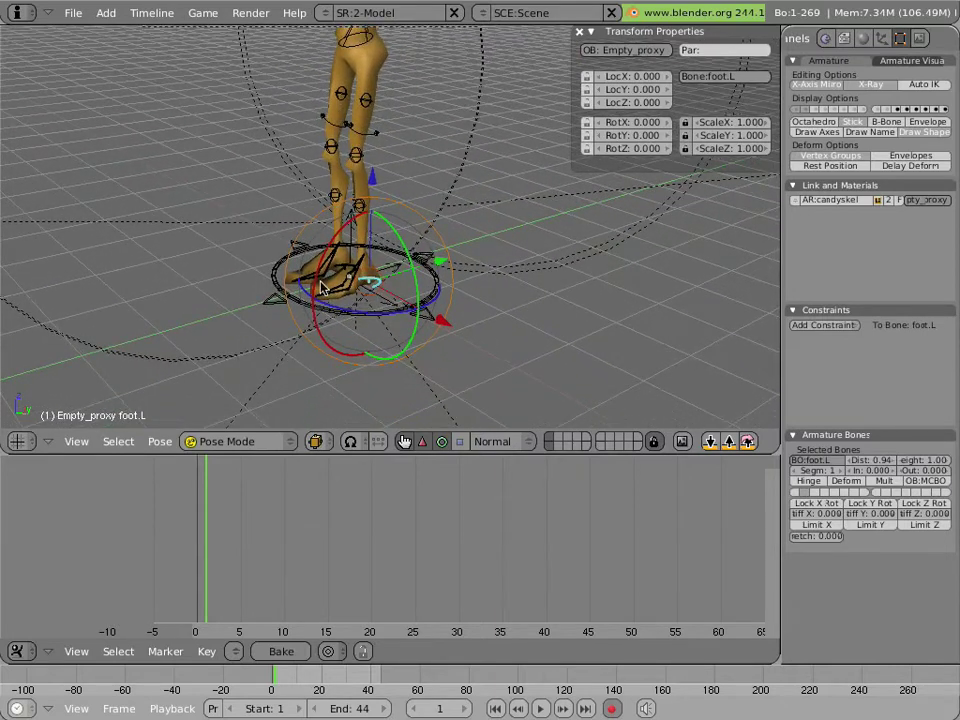
pyautogui.scroll(2, 324, 290)
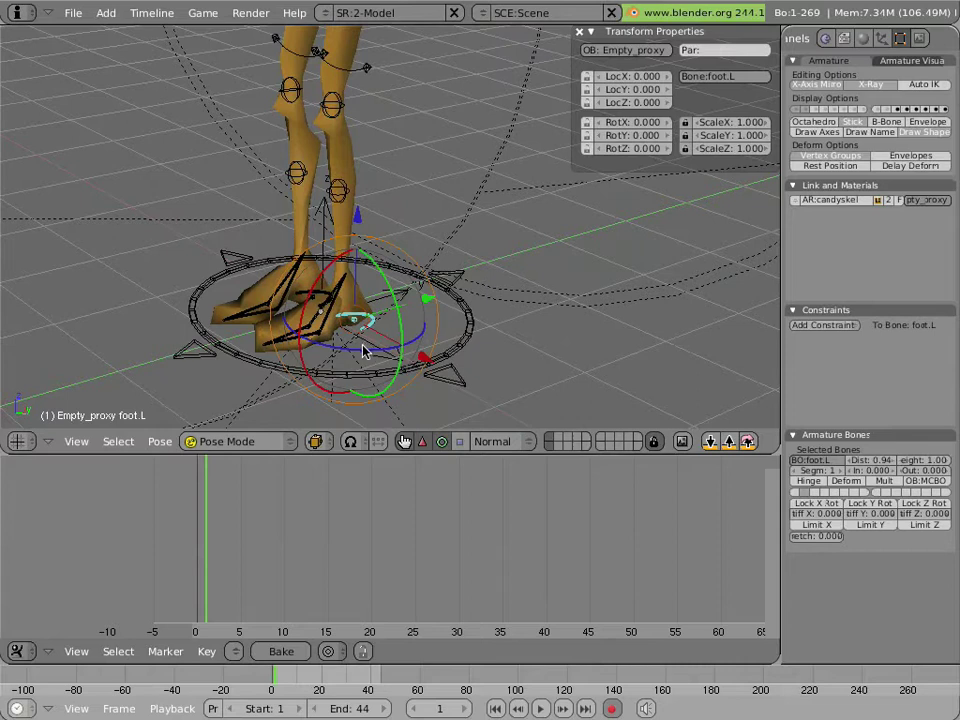
pyautogui.scroll(-3, 338, 288)
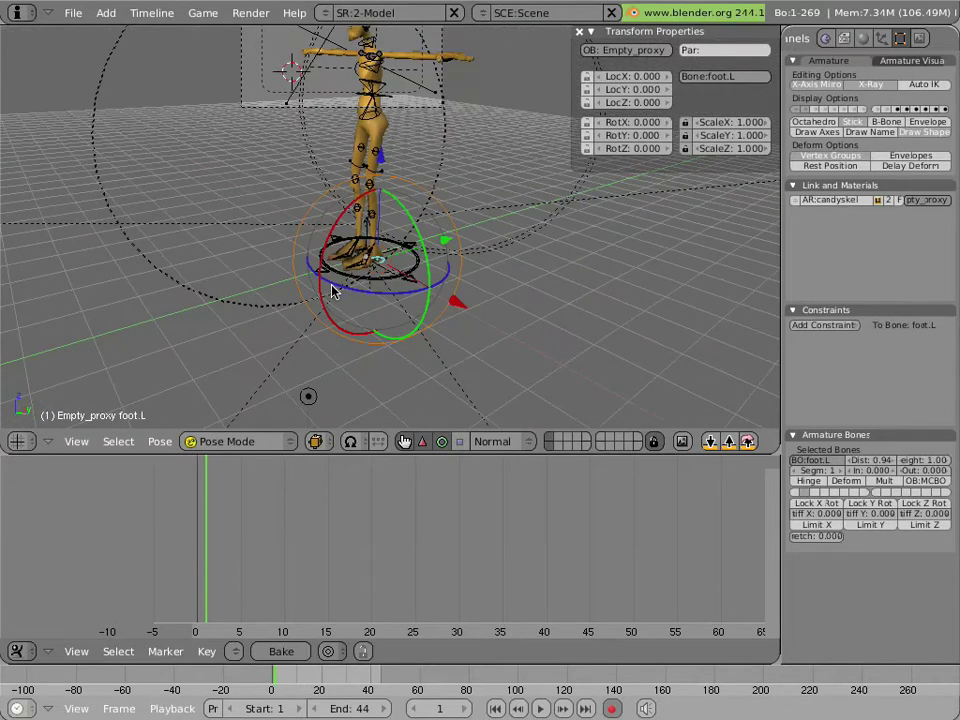
pyautogui.scroll(3, 332, 285)
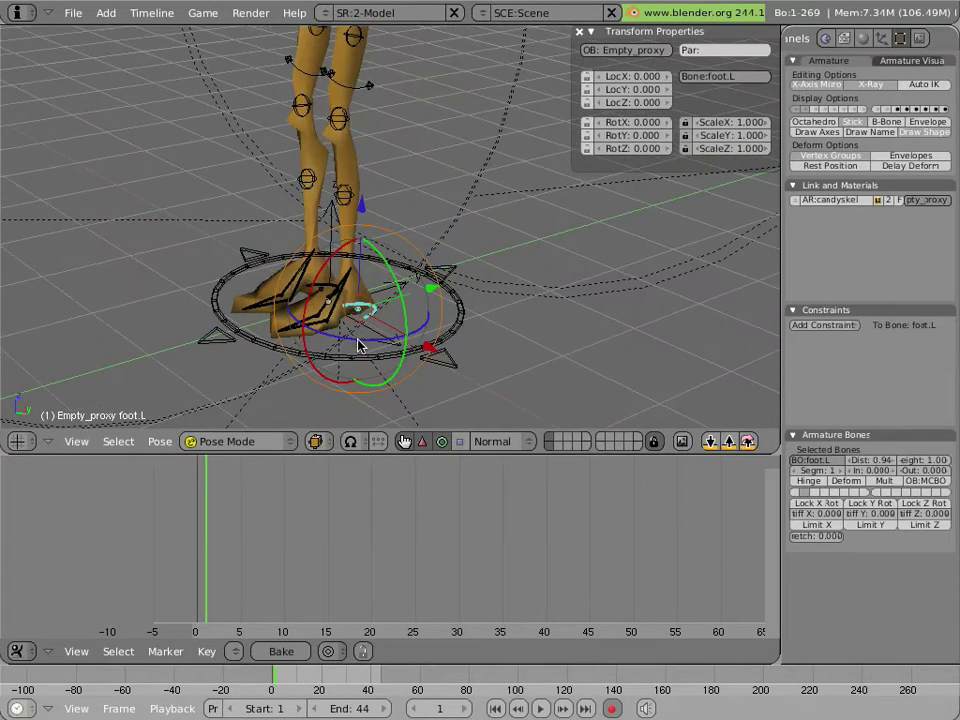
pyautogui.moveTo(360, 336); pyautogui.dragTo(356, 332)
pyautogui.moveTo(421, 335); pyautogui.dragTo(392, 339)
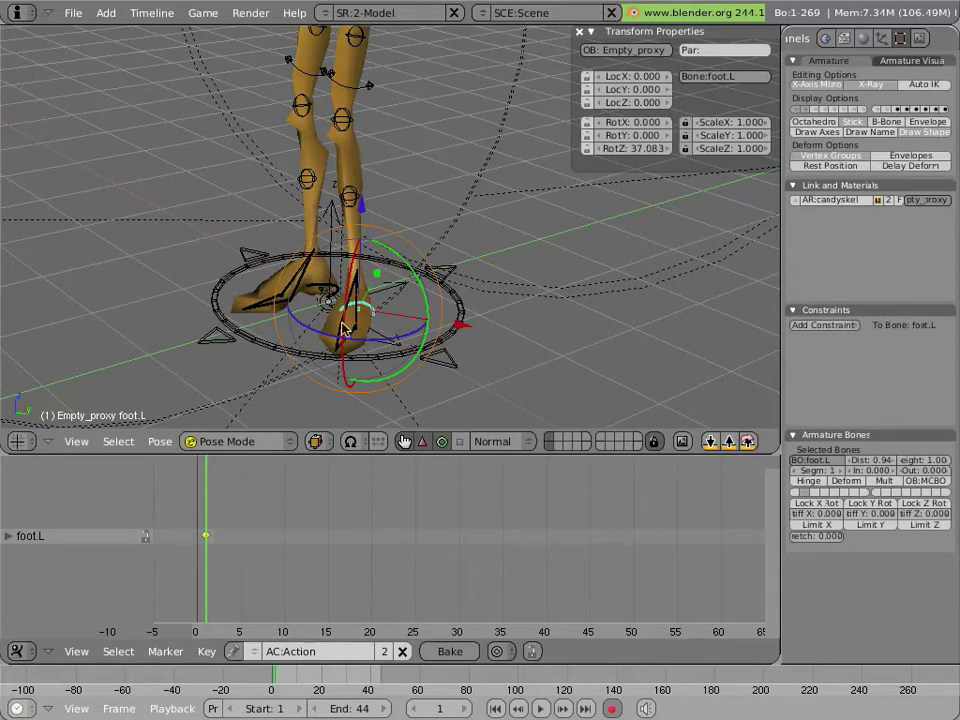
pyautogui.rightClick(330, 288)
pyautogui.moveTo(330, 288); pyautogui.dragTo(360, 317)
# Step: Slide foot.L to a new position along the ground plane
pyautogui.rightClick(352, 333)
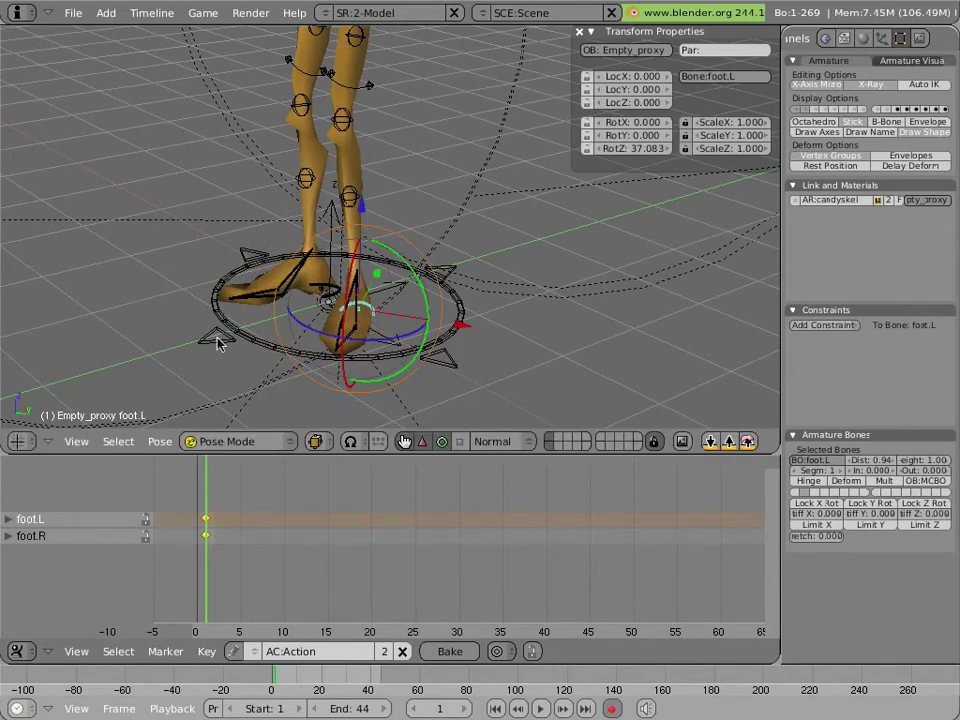
pyautogui.press('g')
pyautogui.hotkey('shift', 'z')
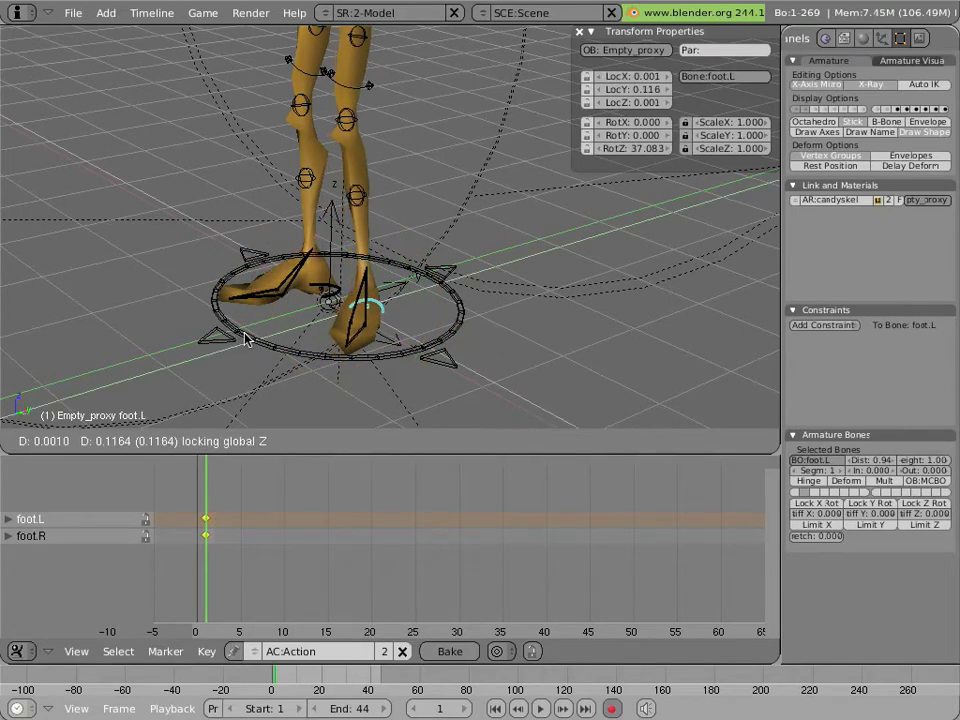
pyautogui.click(252, 338)
# Step: Shift the torso sideways and twist the lowback bone about 7°
pyautogui.scroll(-5, 279, 296)
pyautogui.moveTo(268, 225); pyautogui.dragTo(344, 280, button='middle')
pyautogui.rightClick(343, 176)
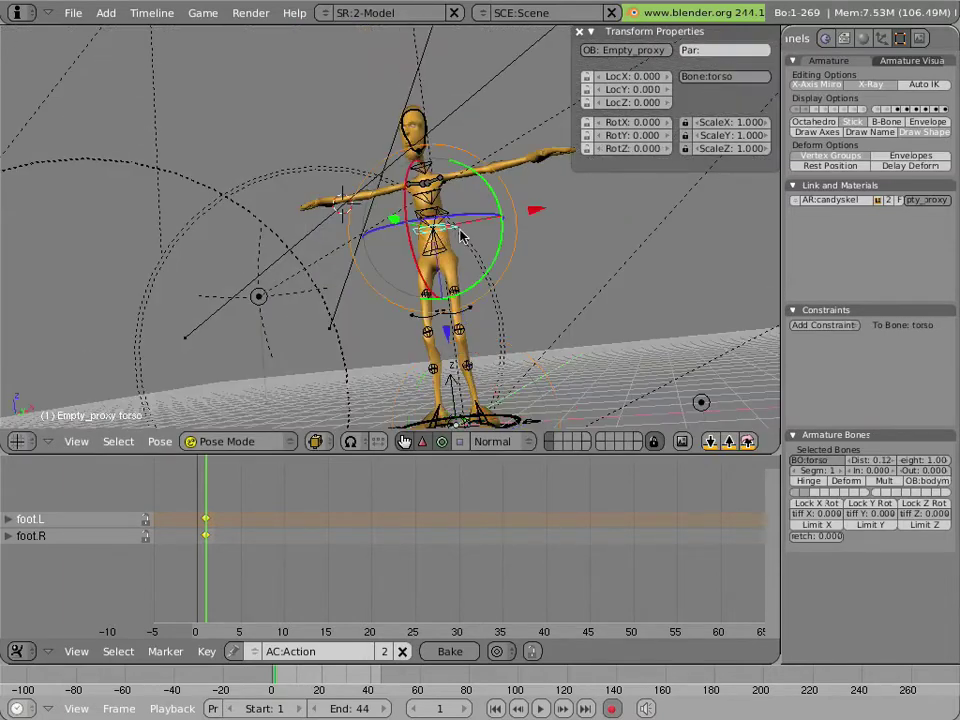
pyautogui.moveTo(346, 178); pyautogui.dragTo(368, 158, button='middle')
pyautogui.press('g')
pyautogui.click(500, 207)
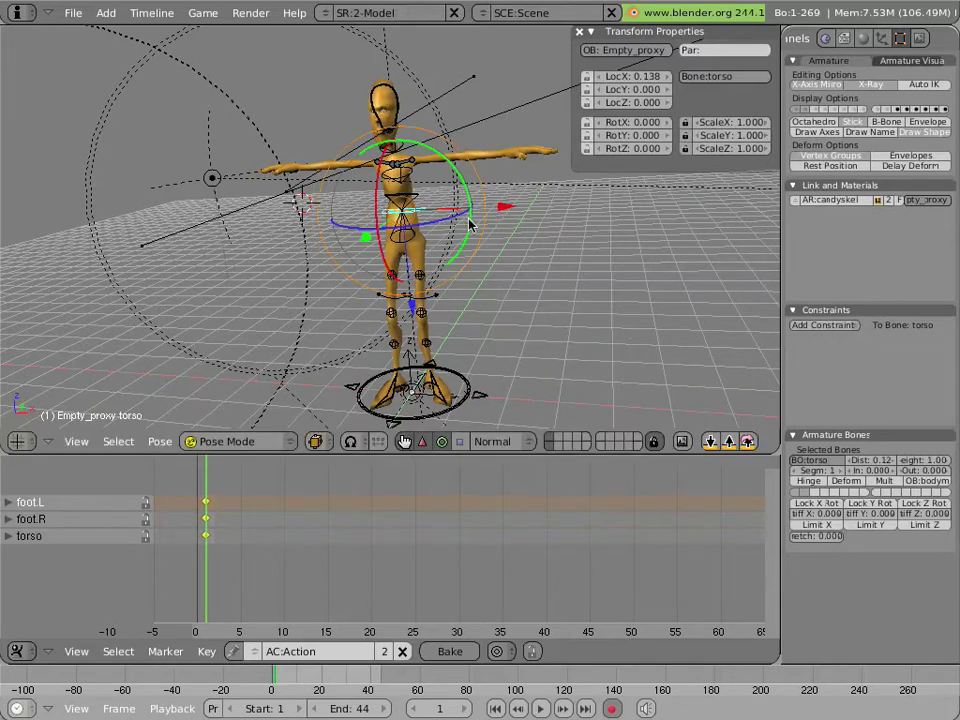
pyautogui.rightClick(435, 237)
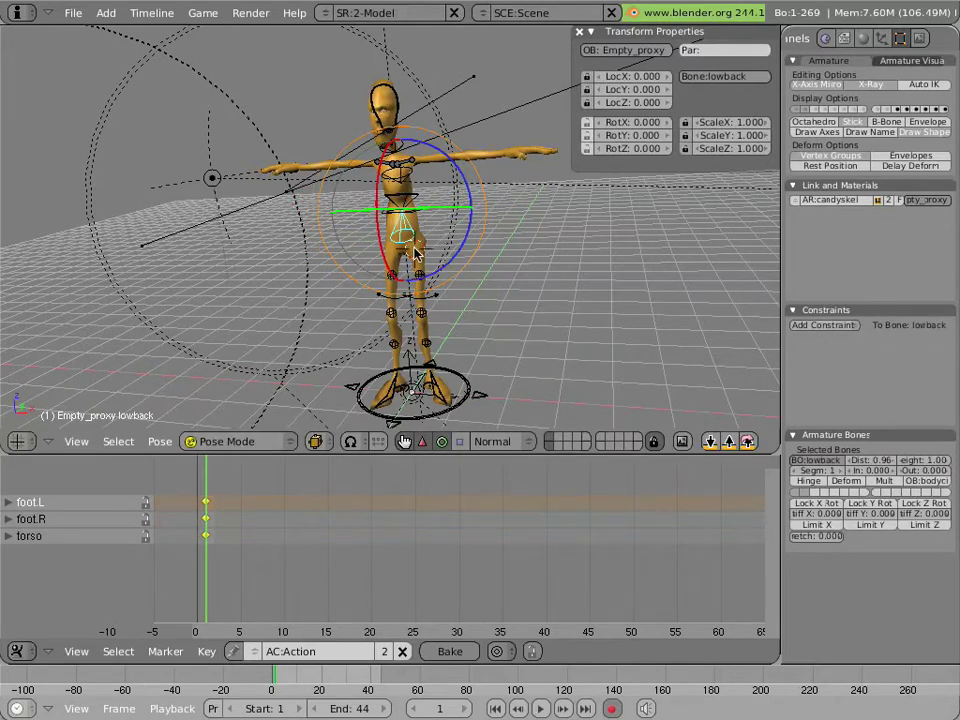
pyautogui.moveTo(450, 268); pyautogui.dragTo(452, 258)
pyautogui.click(452, 258)
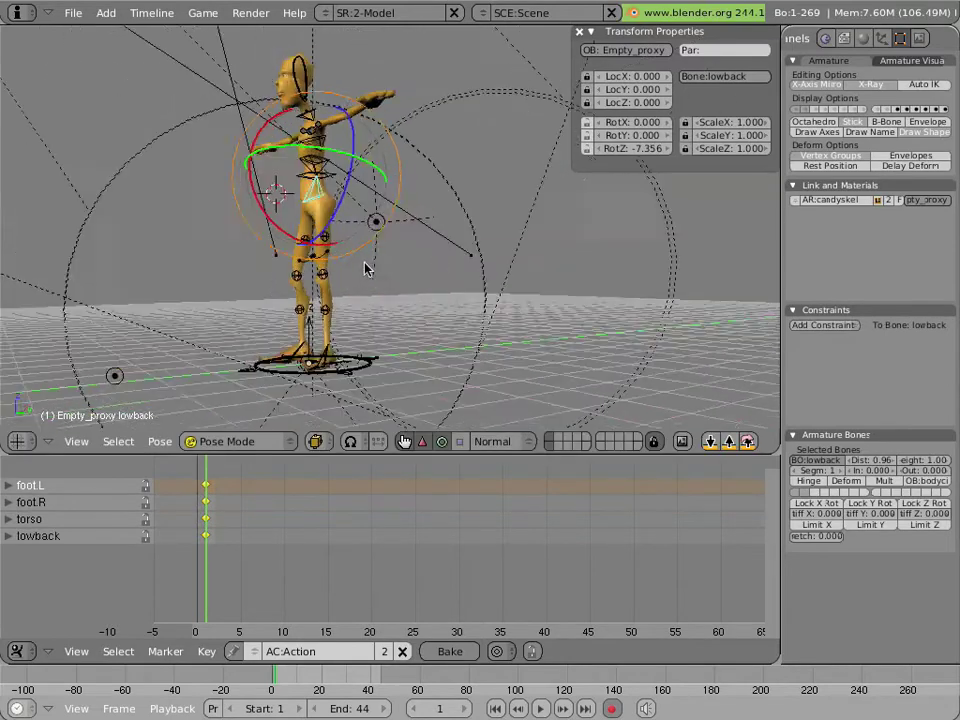
# Step: Slide foot.R to a new position along the ground plane
pyautogui.moveTo(362, 268); pyautogui.dragTo(381, 116, button='middle')
pyautogui.scroll(4, 330, 305)
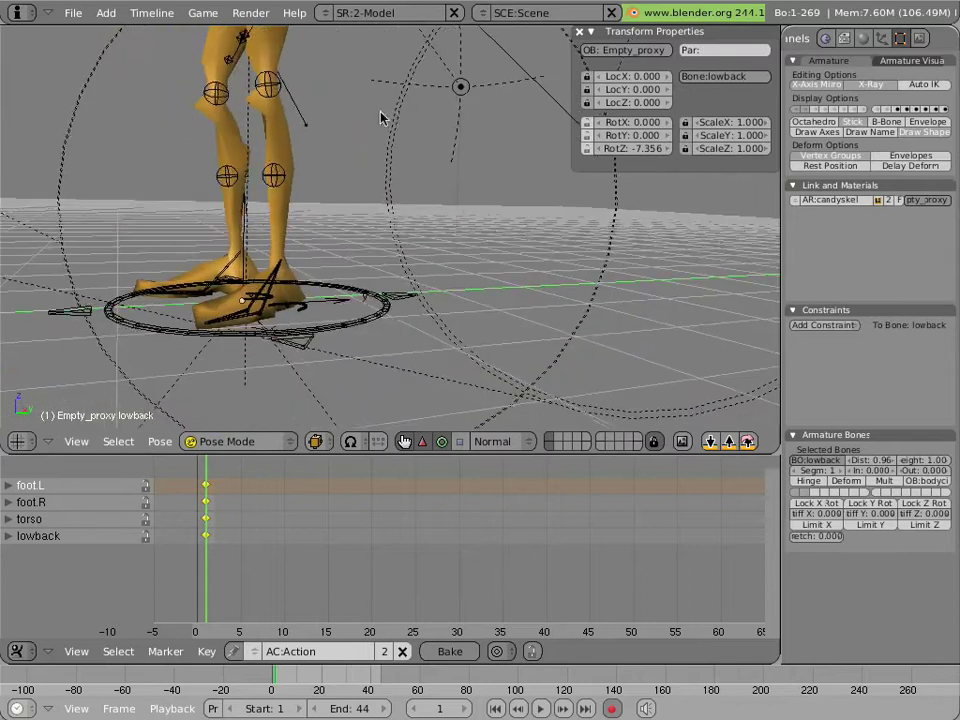
pyautogui.rightClick(253, 297)
pyautogui.rightClick(262, 300)
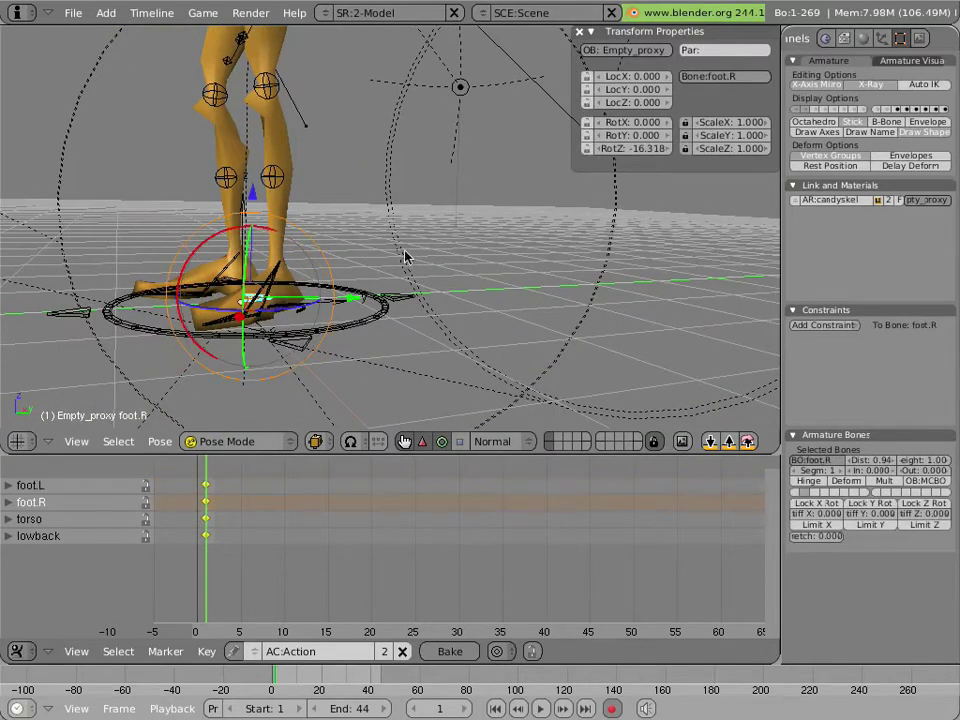
pyautogui.press('g')
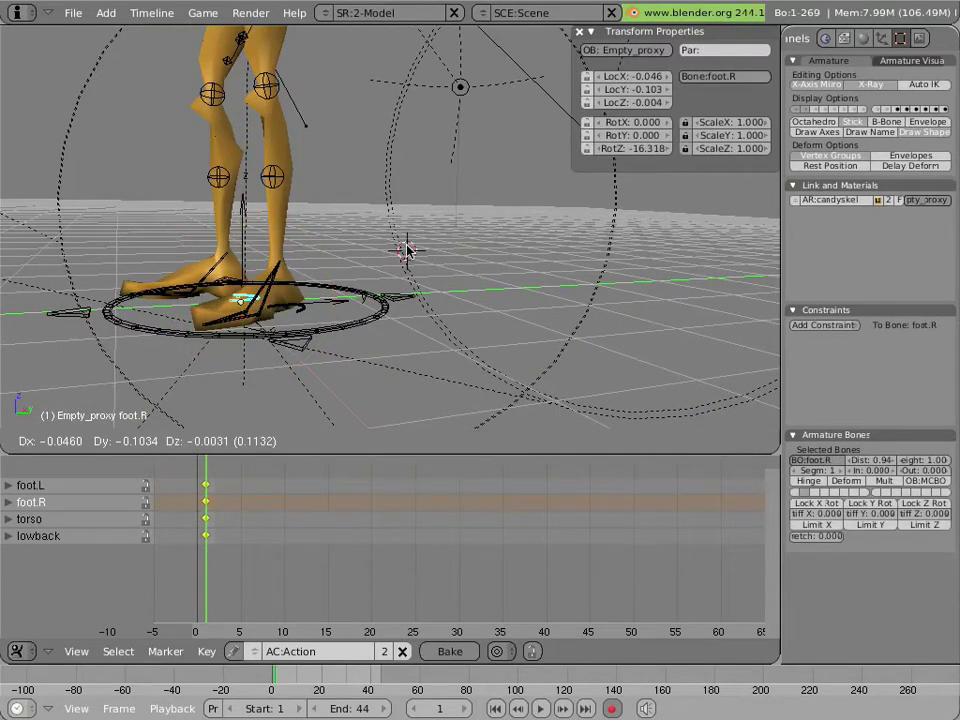
pyautogui.hotkey('shift', 'z')
pyautogui.click(405, 251)
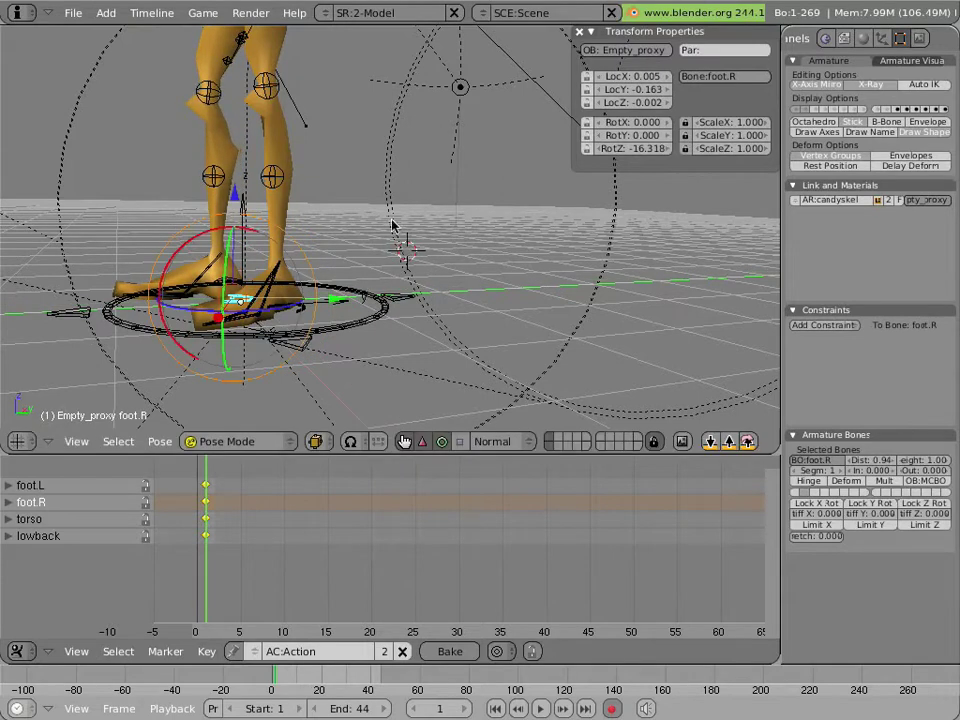
pyautogui.moveTo(392, 224); pyautogui.dragTo(425, 268, button='middle')
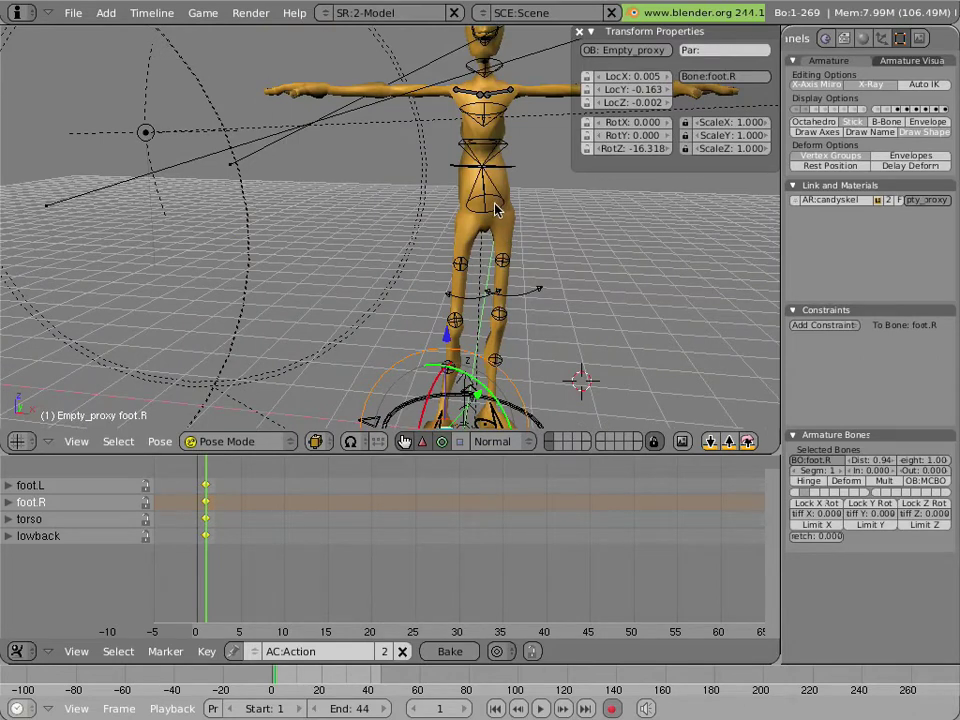
# Step: Give the midback and topback bones a small rotation
pyautogui.moveTo(495, 208); pyautogui.dragTo(435, 199, button='middle')
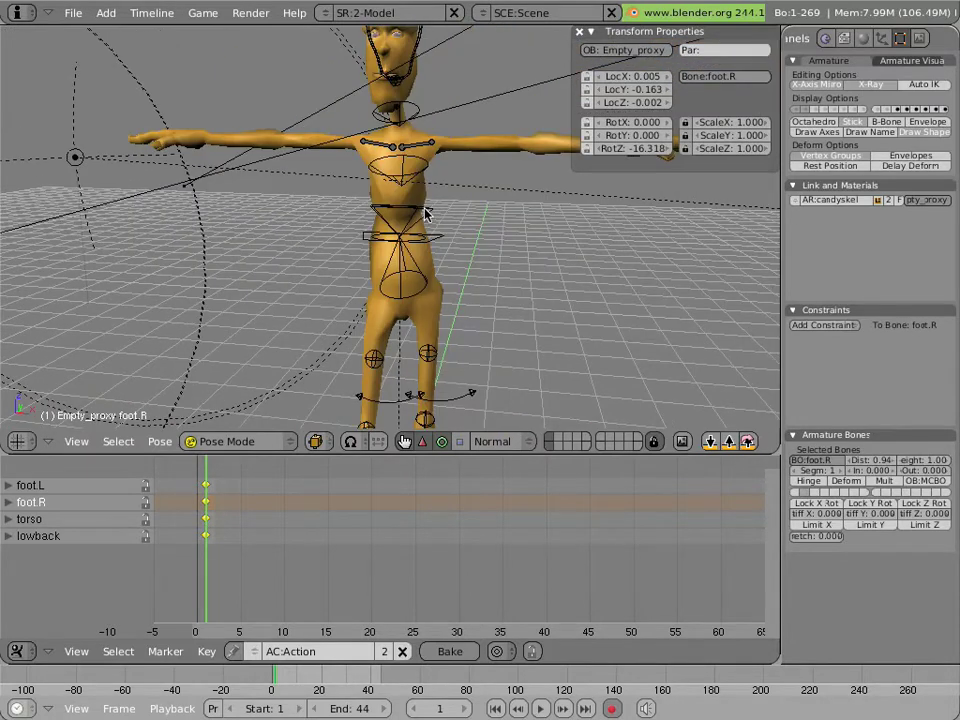
pyautogui.rightClick(427, 212)
pyautogui.press('r')
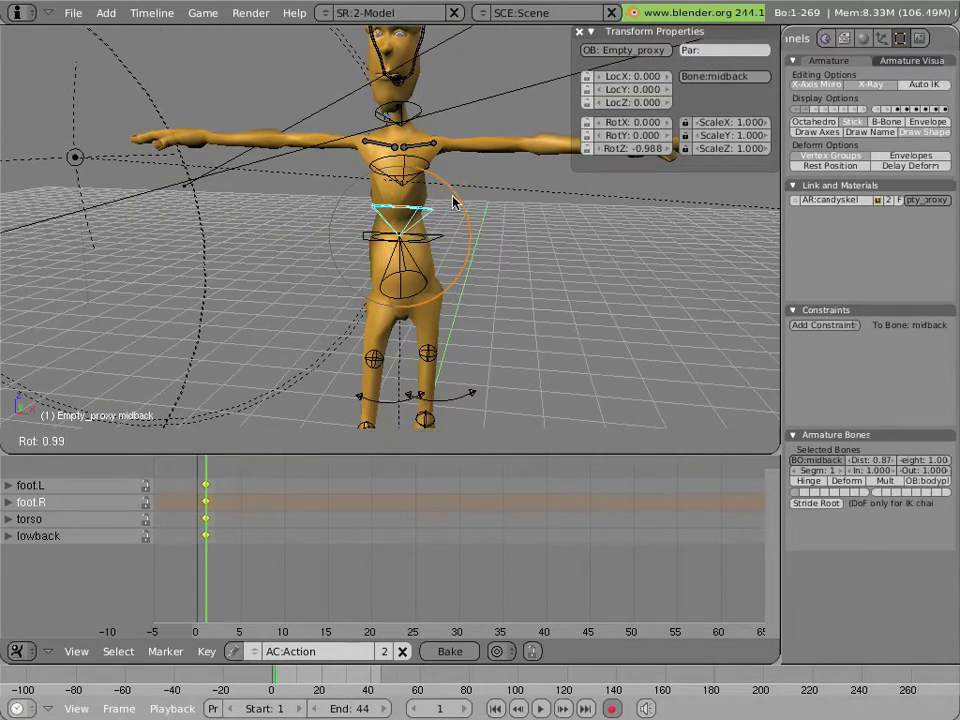
pyautogui.click(452, 203)
pyautogui.rightClick(424, 185)
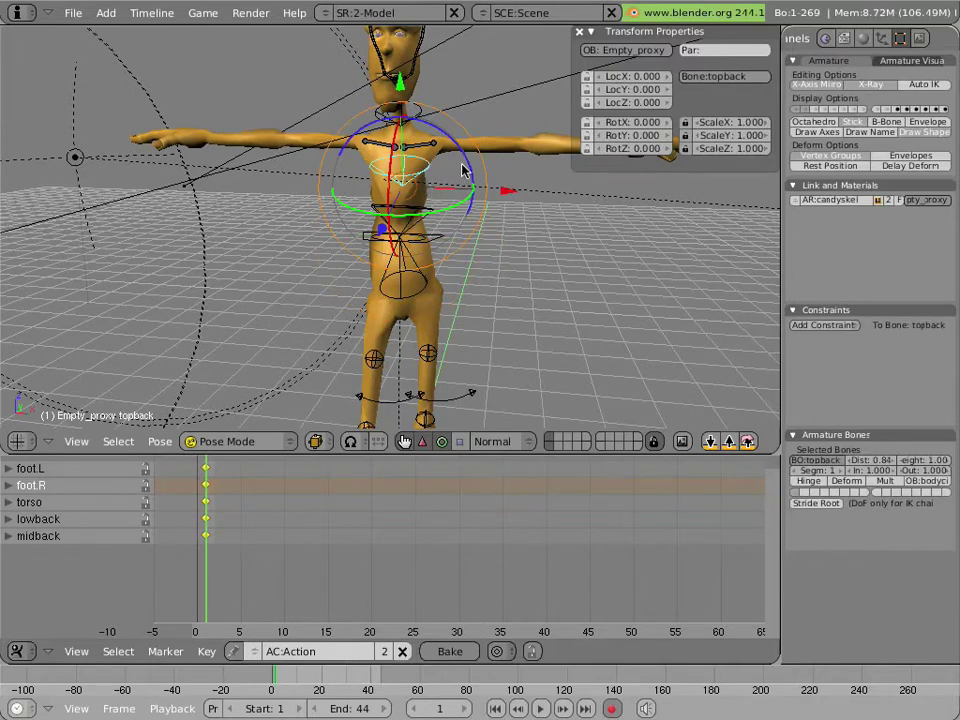
pyautogui.press('r')
pyautogui.click(465, 171)
# Step: In camera view, nudge the torso bone and rotate midback to tilt the torso
pyautogui.moveTo(465, 171); pyautogui.dragTo(456, 255, button='middle')
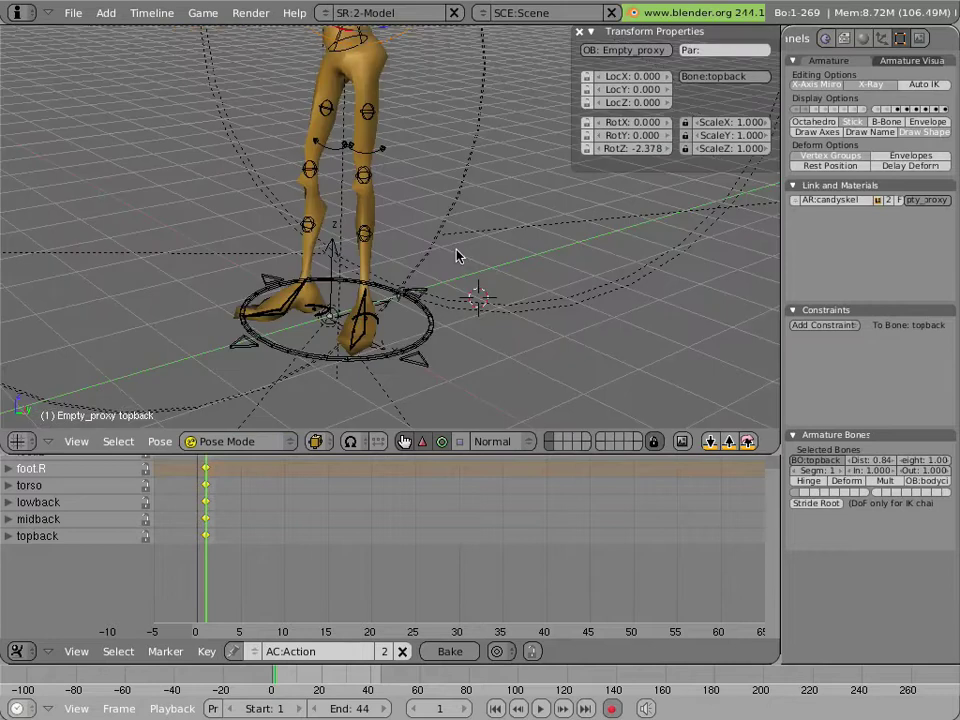
pyautogui.press('KP_0')
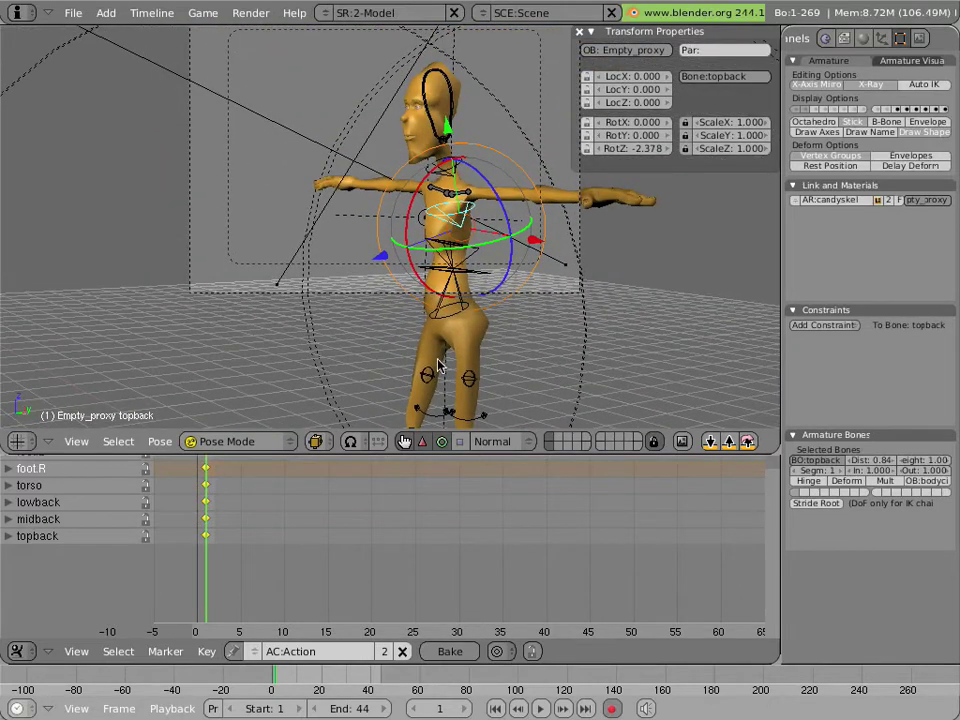
pyautogui.scroll(-1, 423, 311)
pyautogui.scroll(3, 430, 360)
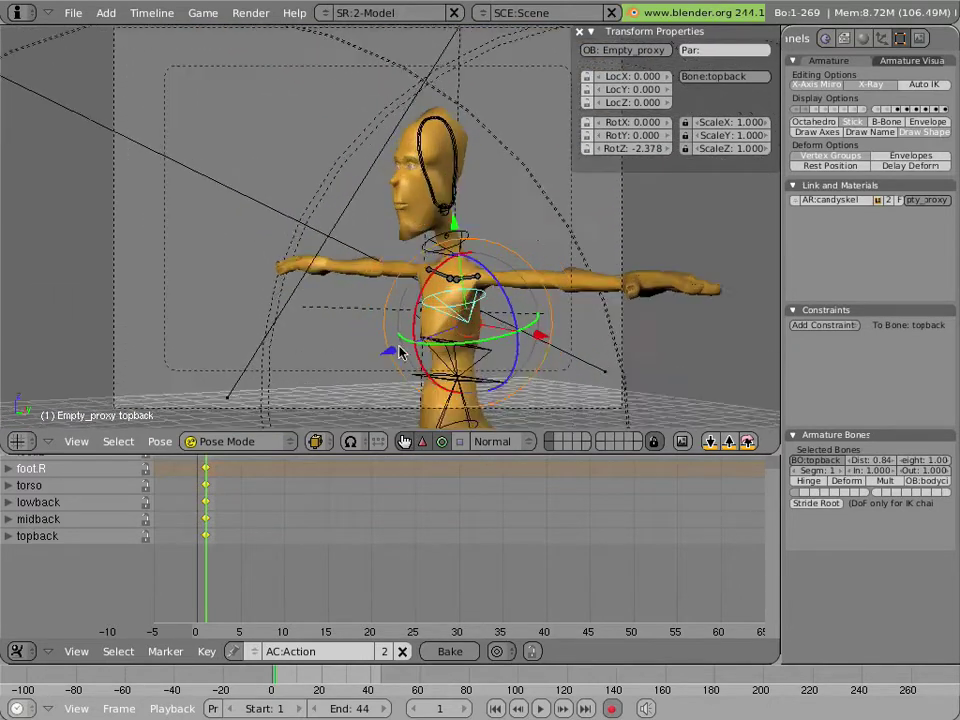
pyautogui.rightClick(390, 400)
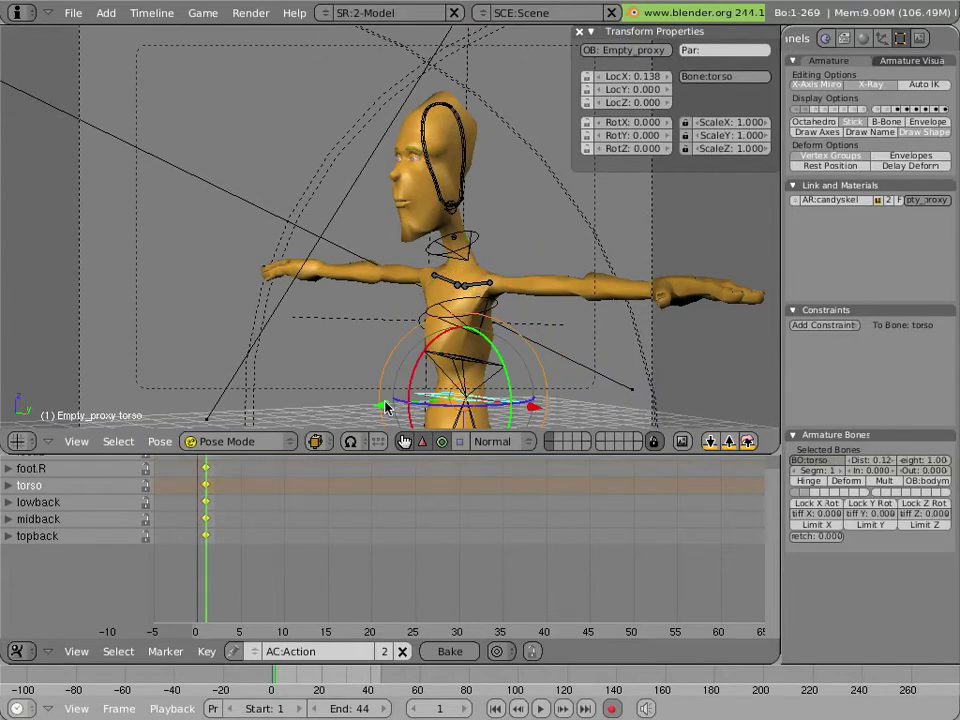
pyautogui.press('g')
pyautogui.click(383, 408)
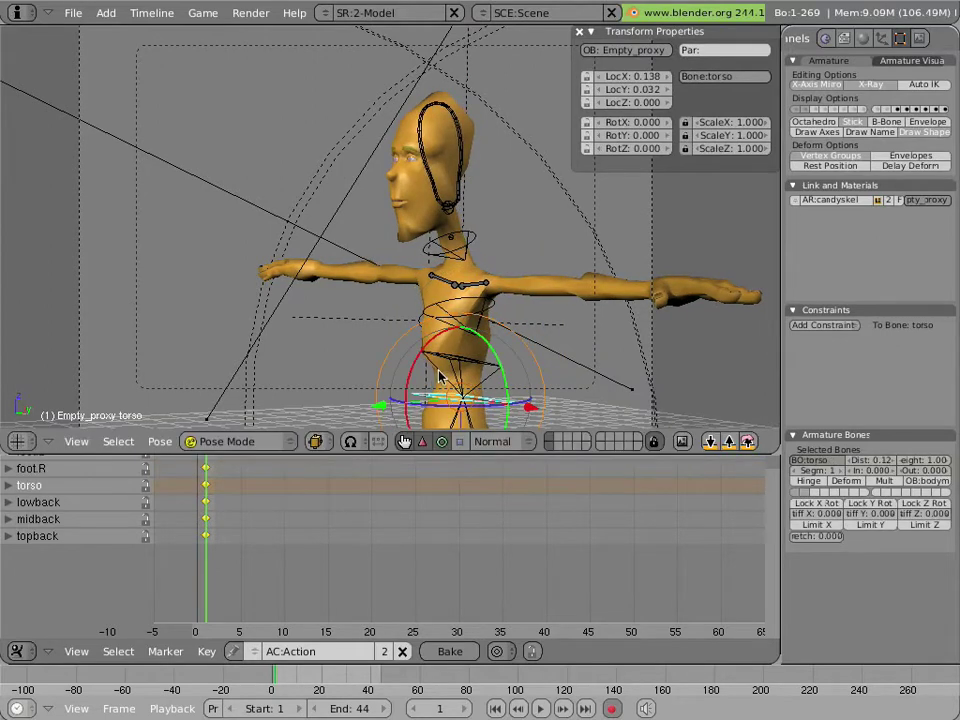
pyautogui.rightClick(433, 376)
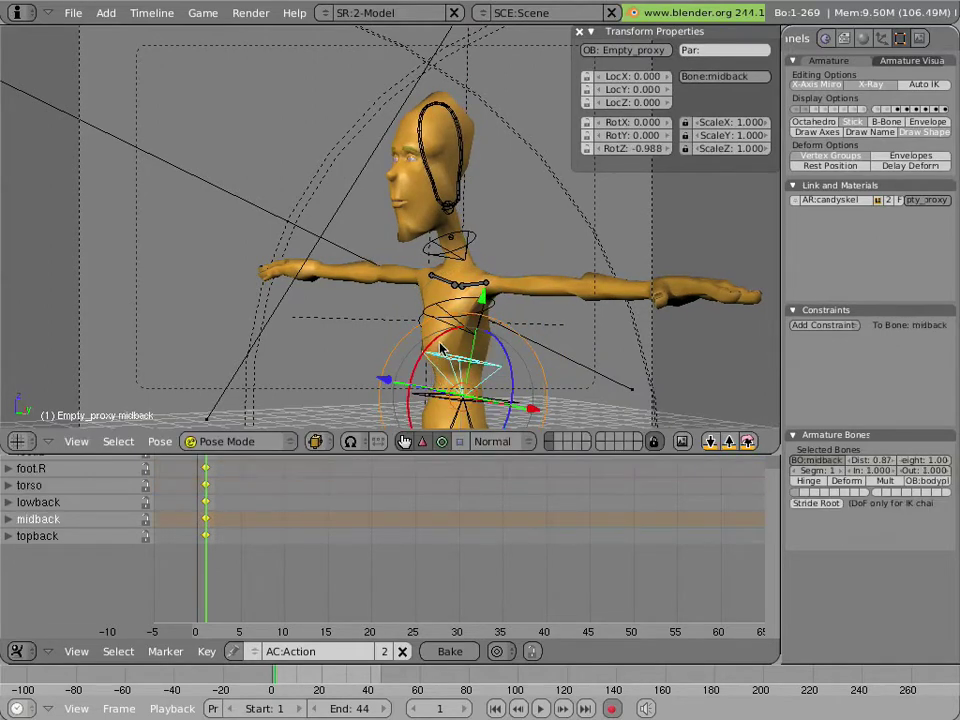
pyautogui.press('r')
pyautogui.click(438, 333)
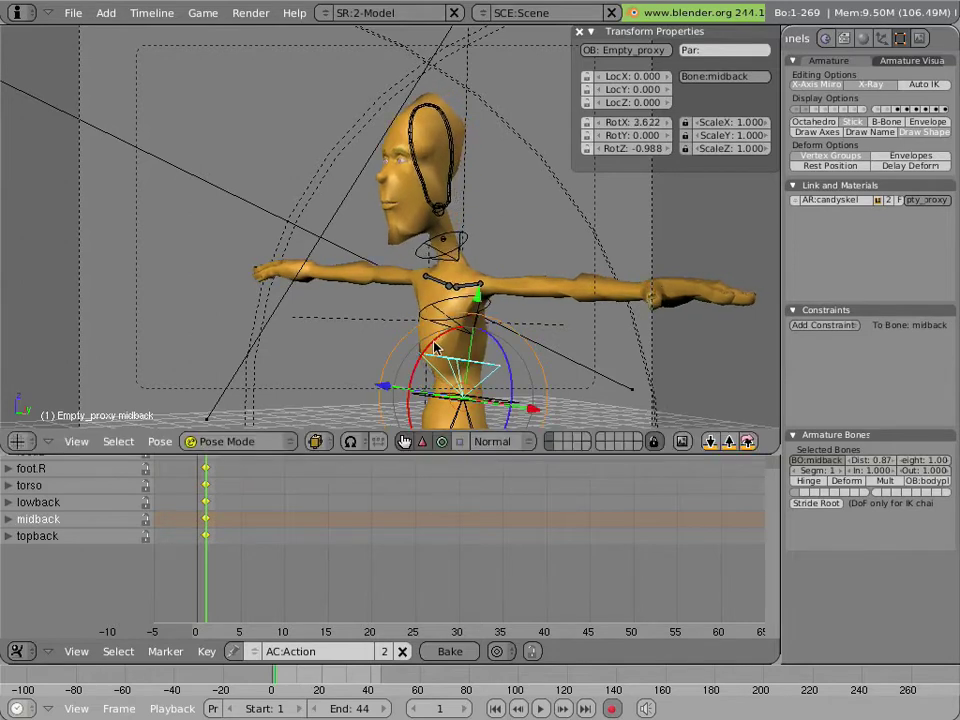
# Step: Rotate the neck to RotX 5.387 and nudge neck.stretch and Neckbend so they get keyed
pyautogui.rightClick(436, 272)
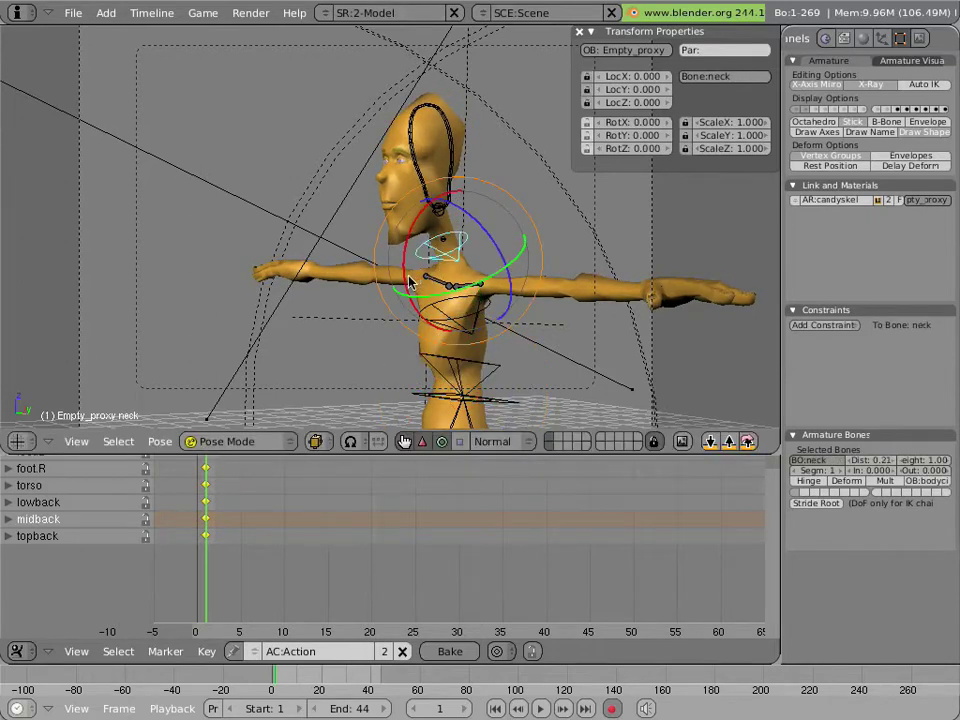
pyautogui.press('r')
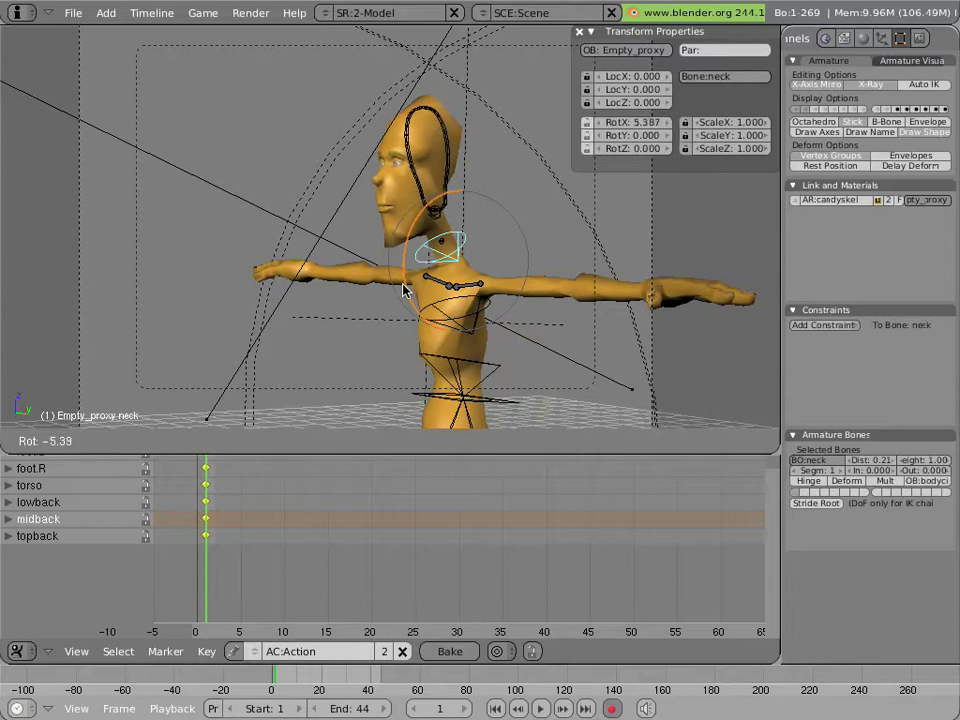
pyautogui.click(404, 288)
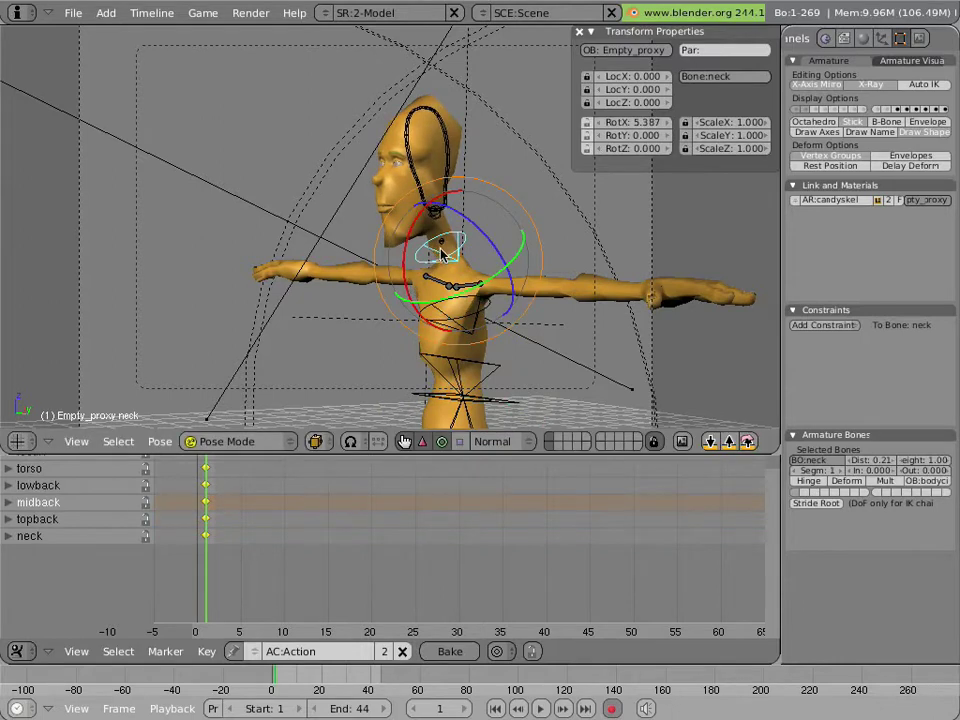
pyautogui.rightClick(434, 218)
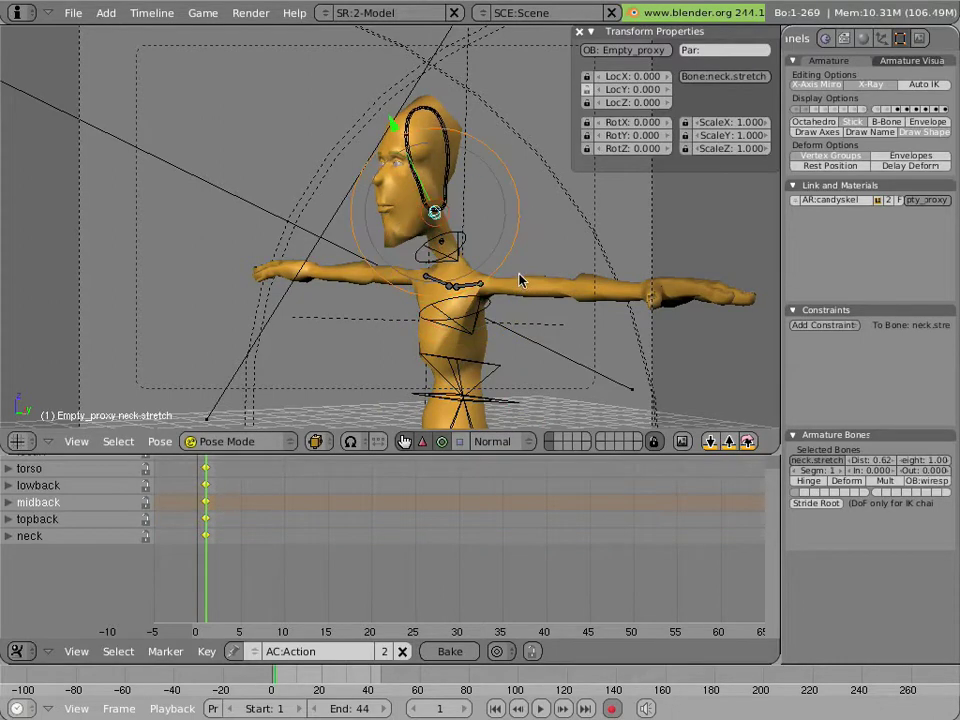
pyautogui.press('g')
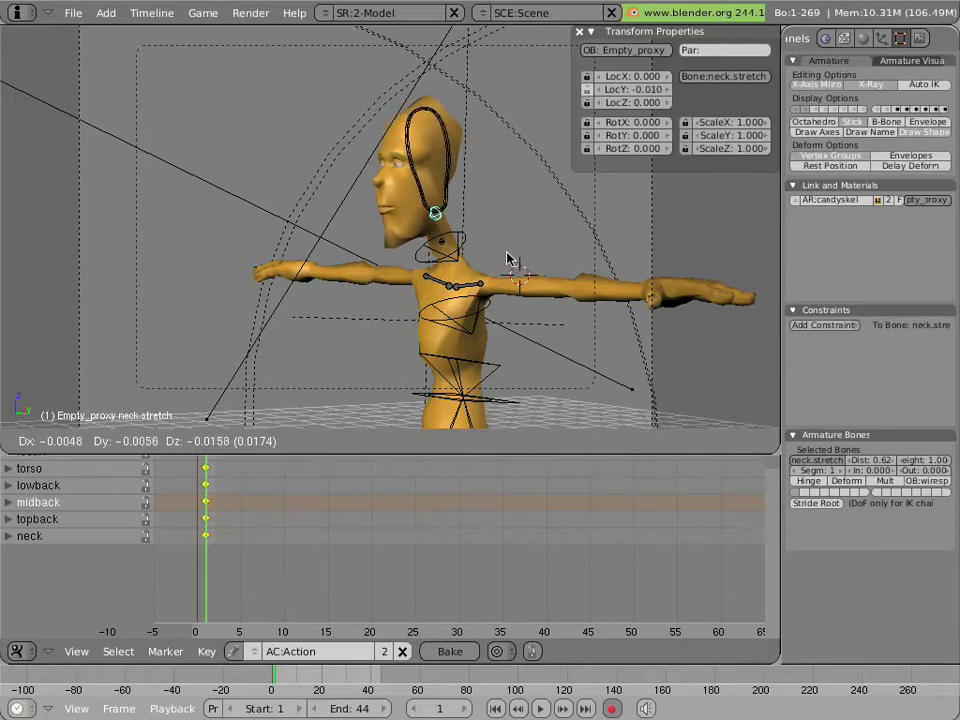
pyautogui.click(507, 259)
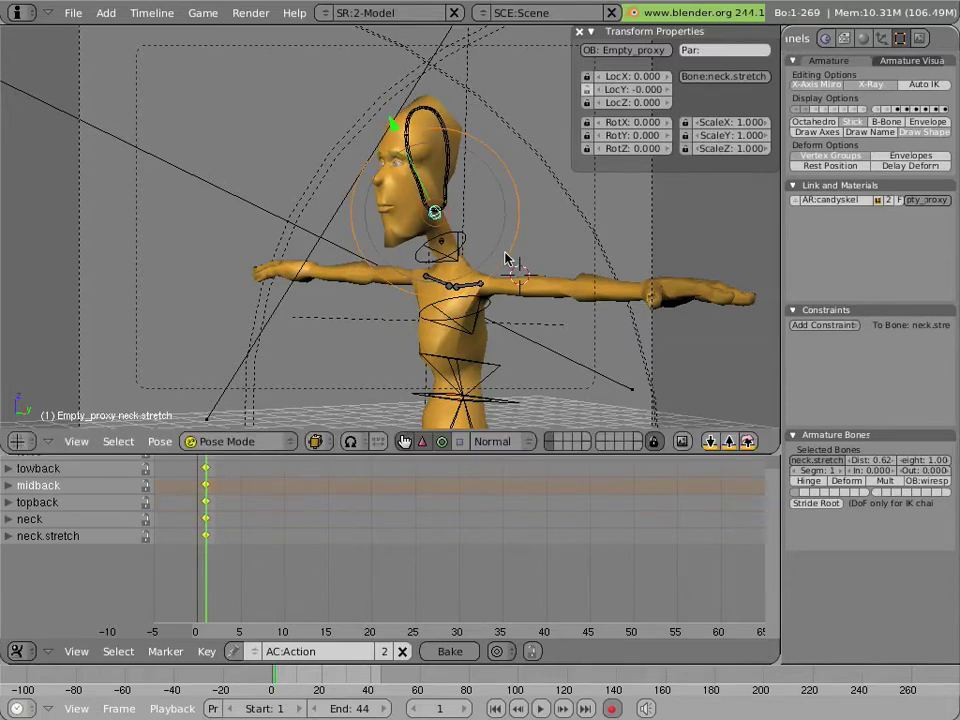
pyautogui.rightClick(438, 252)
pyautogui.rightClick(445, 250)
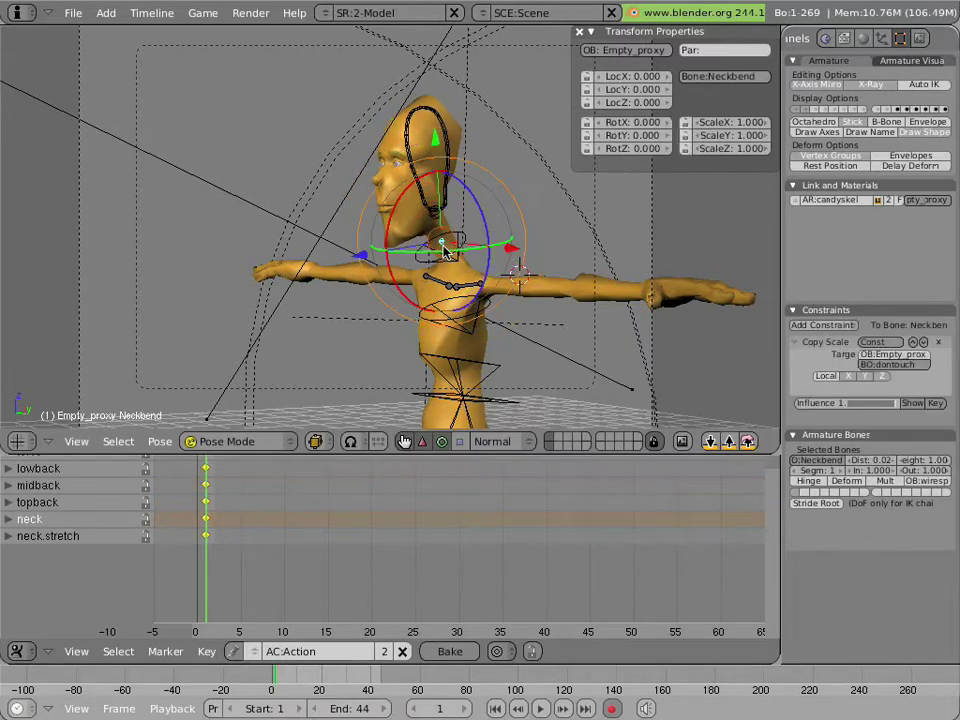
pyautogui.press('g')
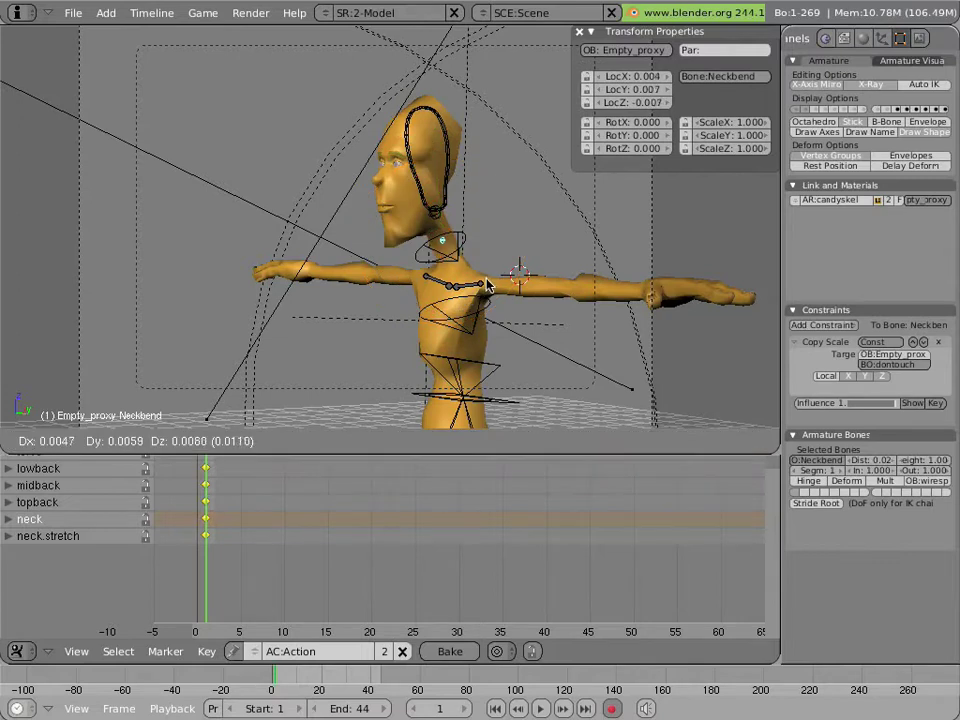
pyautogui.click(485, 275)
# Step: Turn the head about its X axis, tilting the neck further to RotX 7.930
pyautogui.rightClick(422, 187)
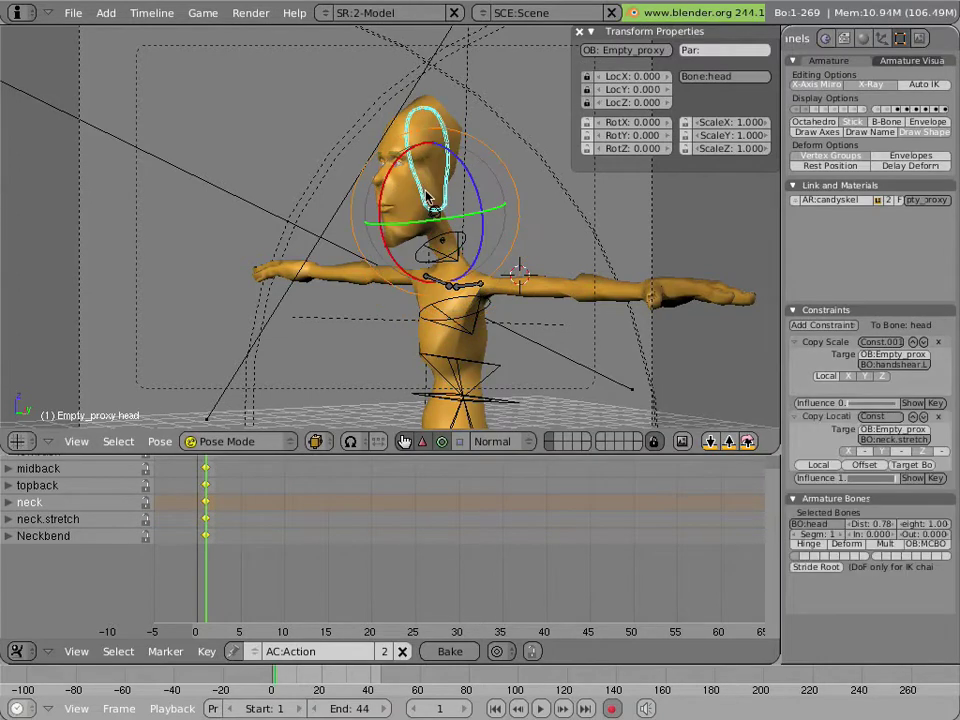
pyautogui.moveTo(388, 200); pyautogui.dragTo(491, 198)
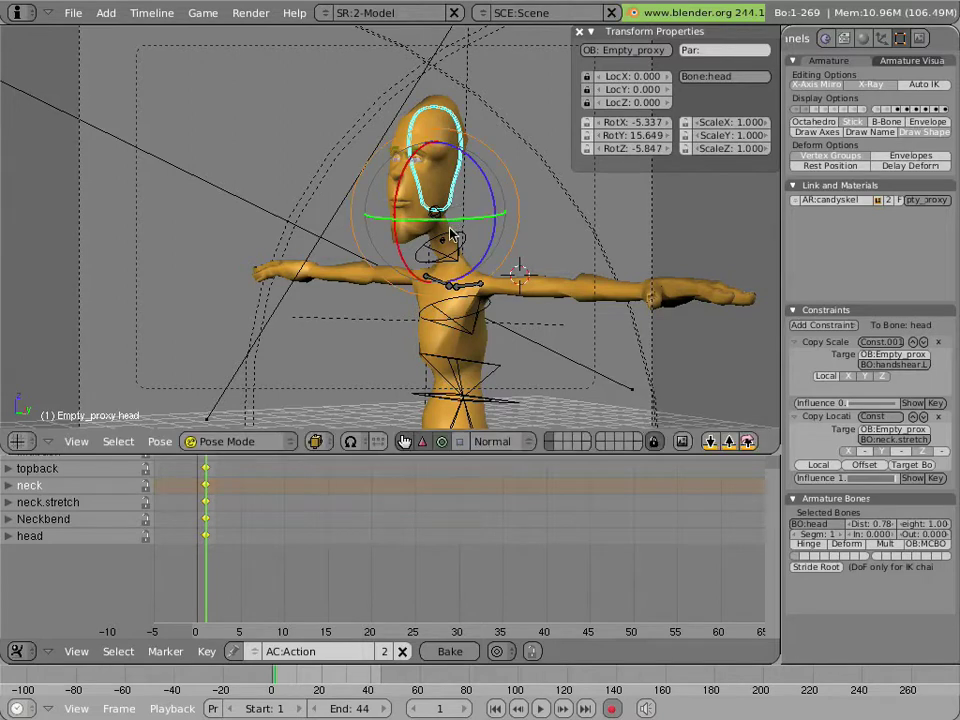
pyautogui.rightClick(450, 234)
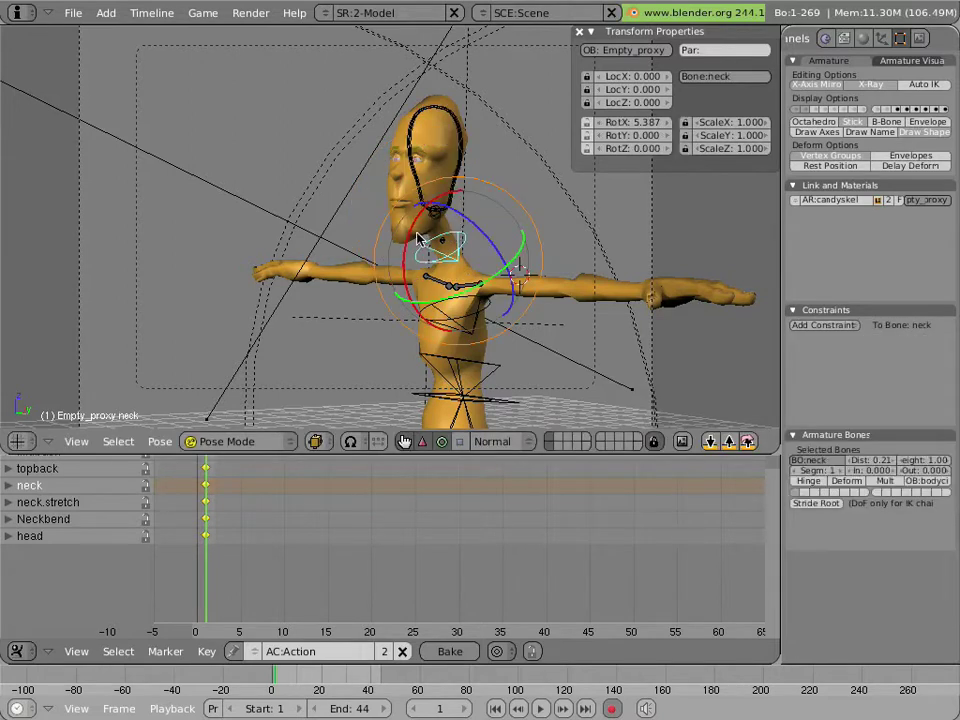
pyautogui.moveTo(456, 232); pyautogui.dragTo(415, 238)
pyautogui.scroll(5, 470, 187)
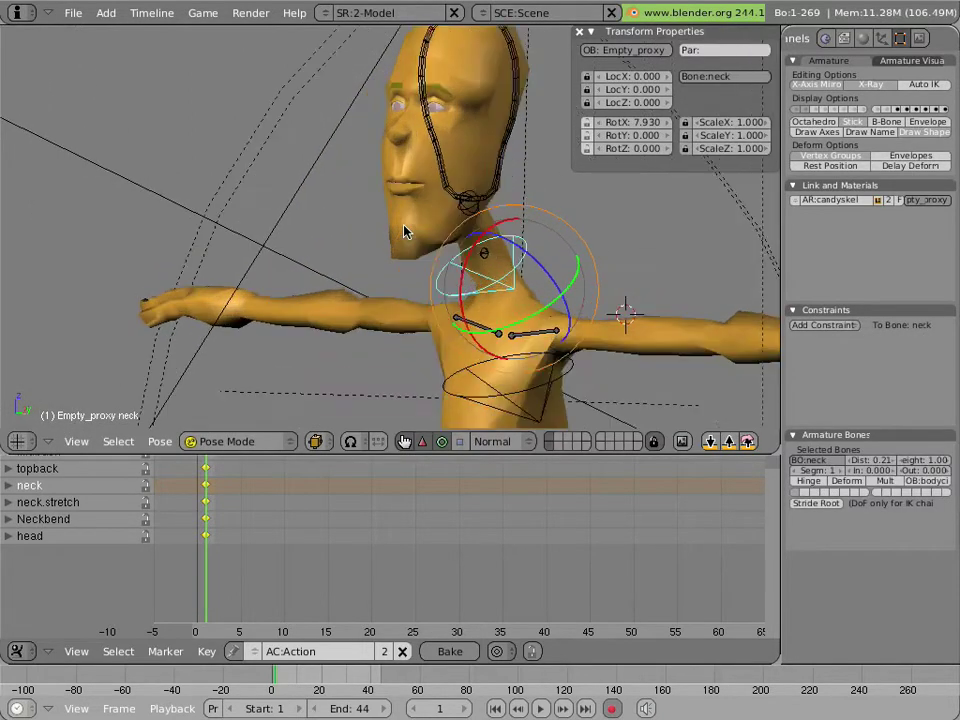
pyautogui.rightClick(470, 187)
pyautogui.moveTo(513, 203); pyautogui.dragTo(513, 205)
pyautogui.scroll(-5, 513, 205)
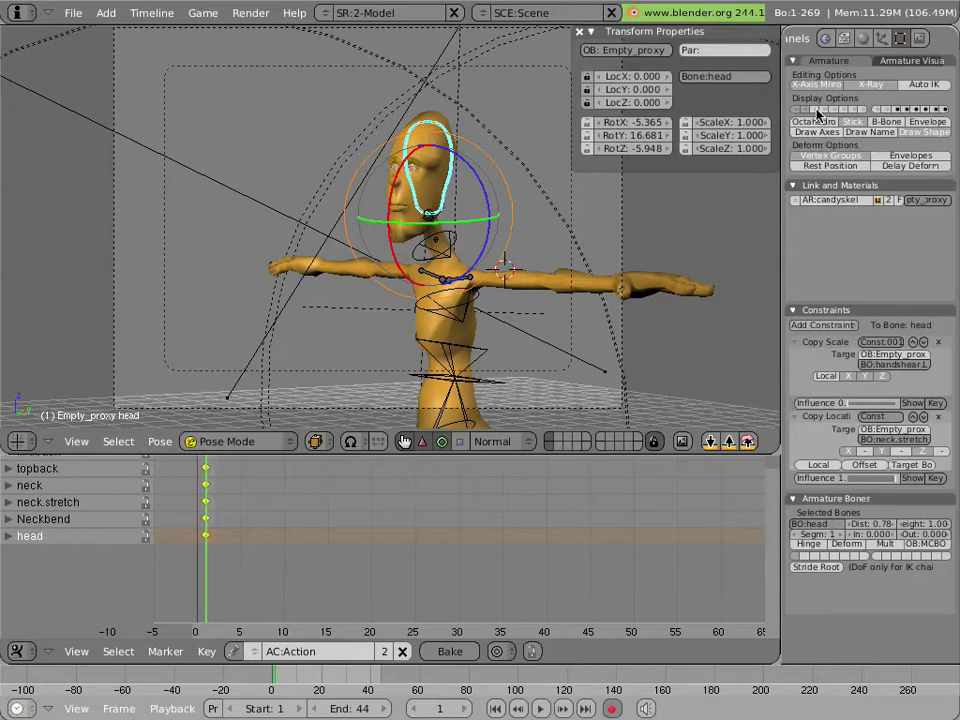
# Step: Show the arm bone layers, roll shoulderspin.R slightly, and swing the right upper arm down
pyautogui.click(817, 110)
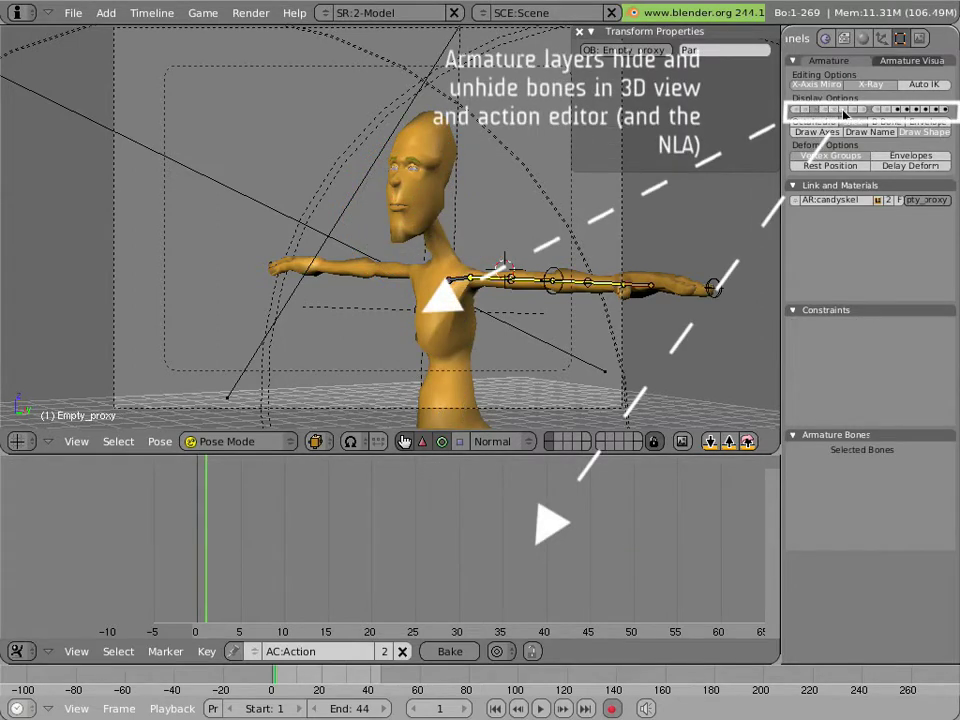
pyautogui.keyDown('shift'); pyautogui.click(843, 110); pyautogui.keyUp('shift')
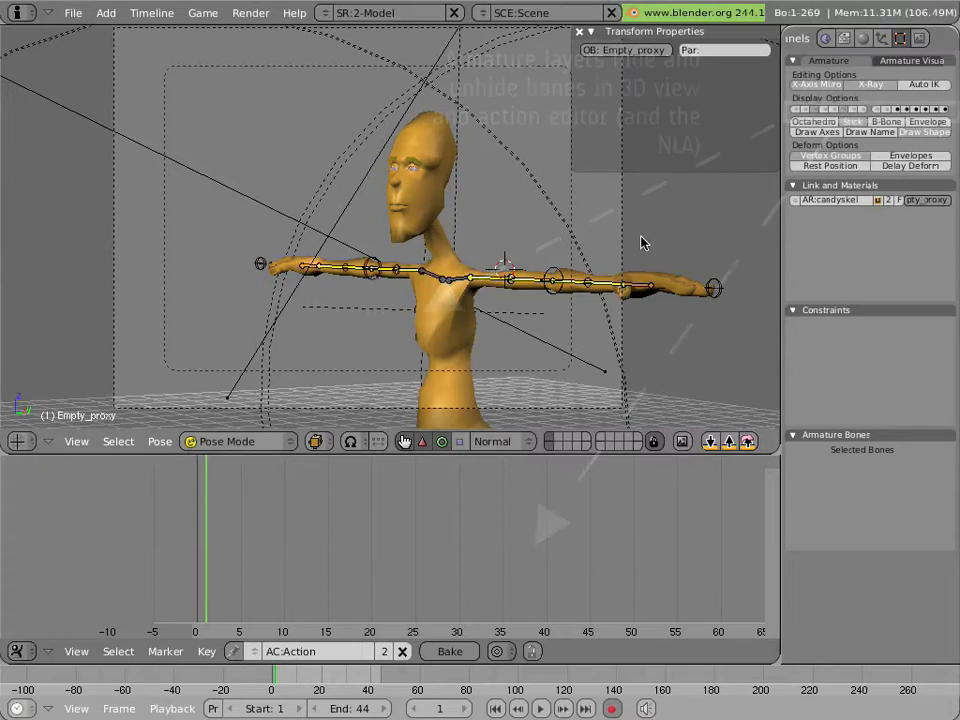
pyautogui.rightClick(438, 285)
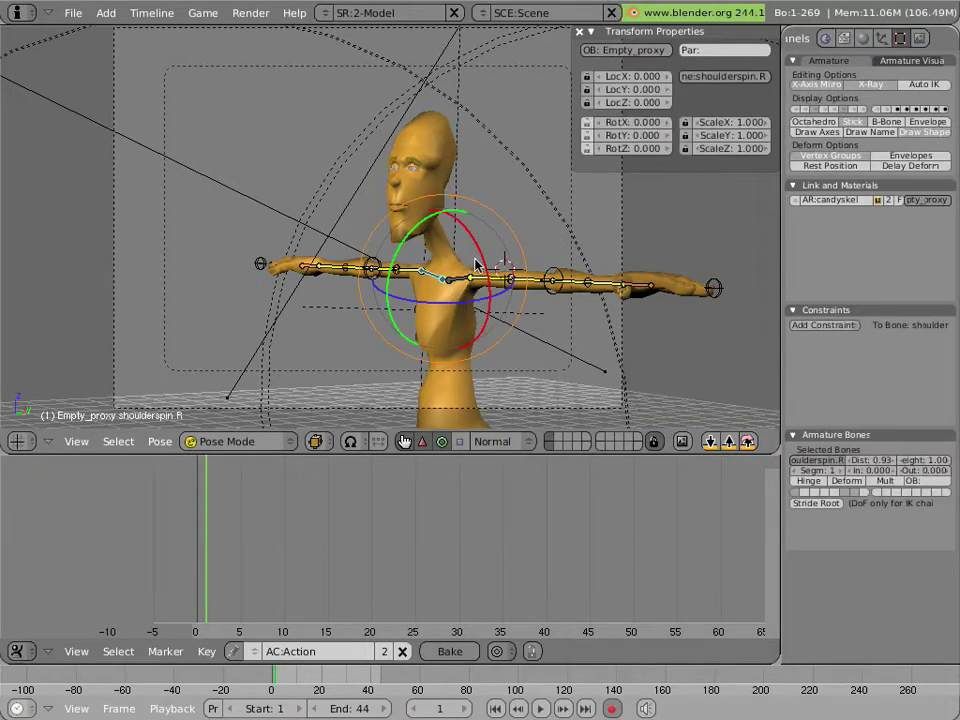
pyautogui.moveTo(480, 262); pyautogui.dragTo(504, 299)
pyautogui.rightClick(481, 261)
pyautogui.rightClick(488, 279)
pyautogui.rightClick(410, 279)
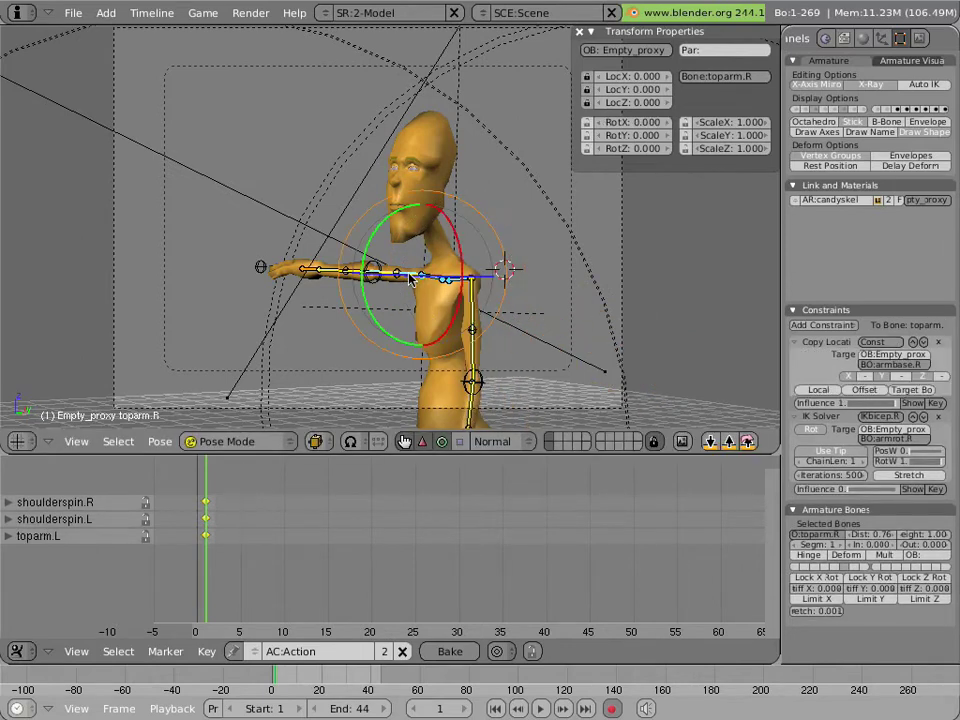
pyautogui.moveTo(463, 260); pyautogui.dragTo(446, 283)
# Step: Swing both the lowarm.R and lowarm.L forearms forward
pyautogui.moveTo(468, 318); pyautogui.dragTo(425, 300, button='middle')
pyautogui.rightClick(420, 290)
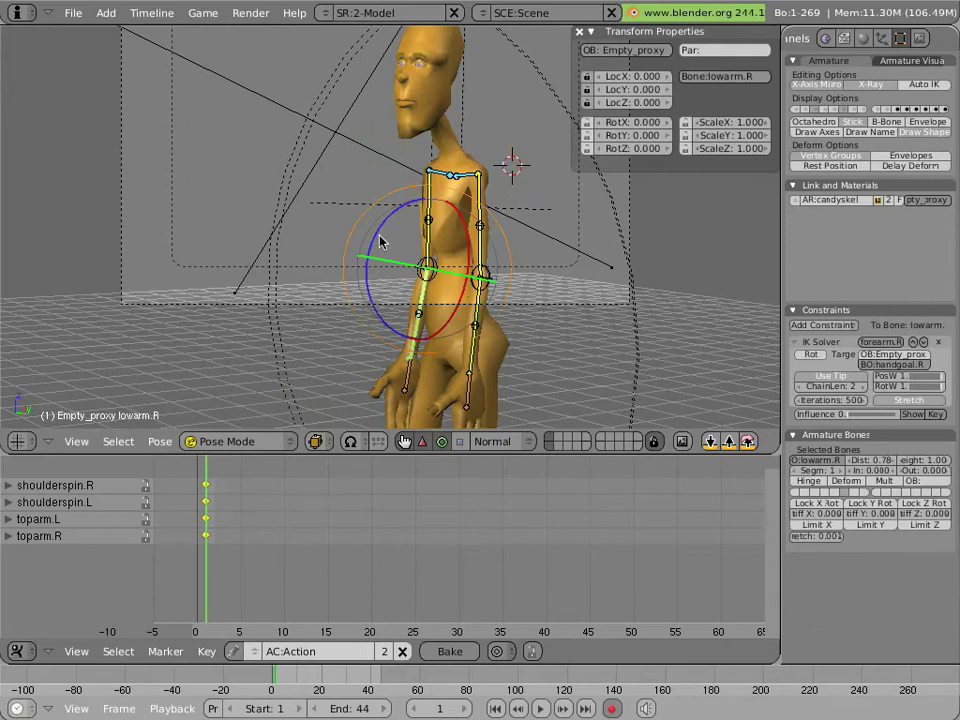
pyautogui.moveTo(380, 240); pyautogui.dragTo(437, 250)
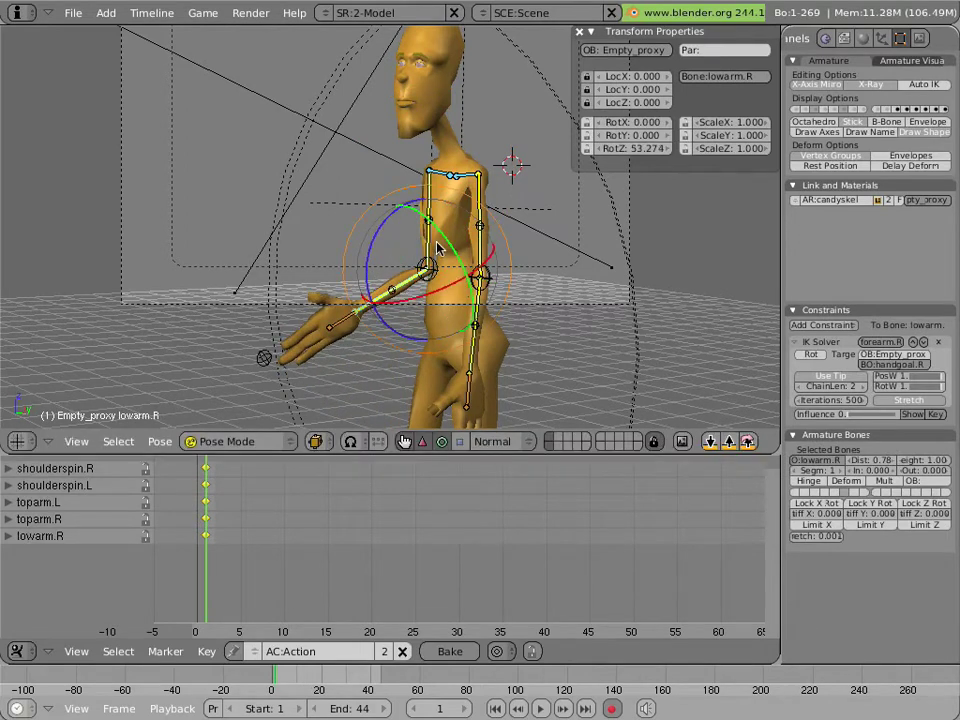
pyautogui.rightClick(478, 306)
pyautogui.moveTo(463, 314); pyautogui.dragTo(430, 285)
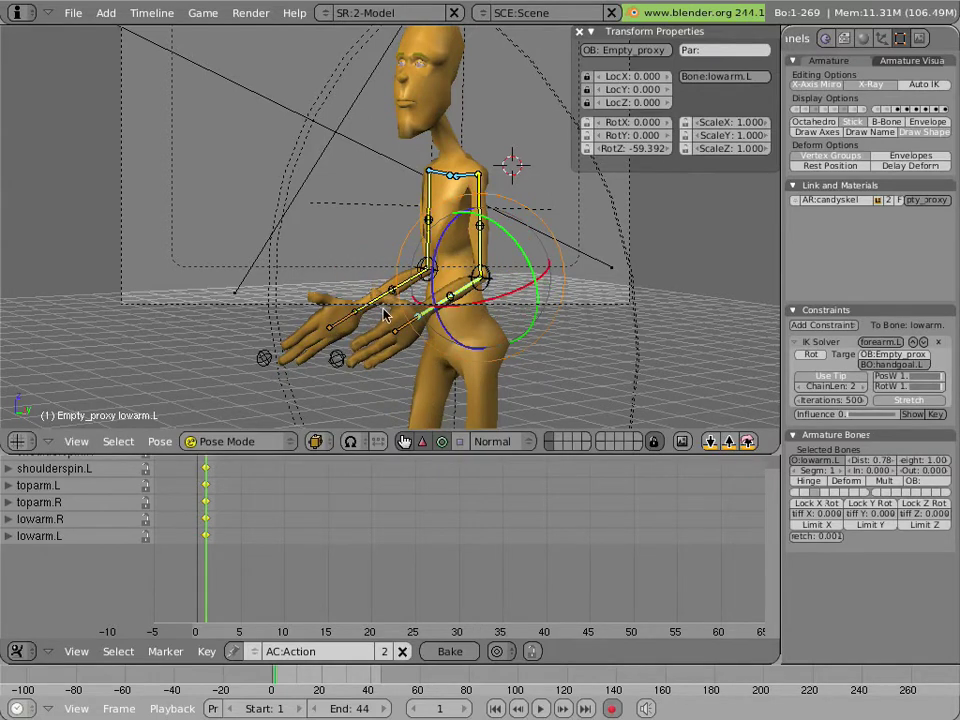
# Step: Rotate hand.R, and turn hand.L about 70° and move it into the shrug
pyautogui.rightClick(334, 322)
pyautogui.moveTo(388, 345); pyautogui.dragTo(340, 308)
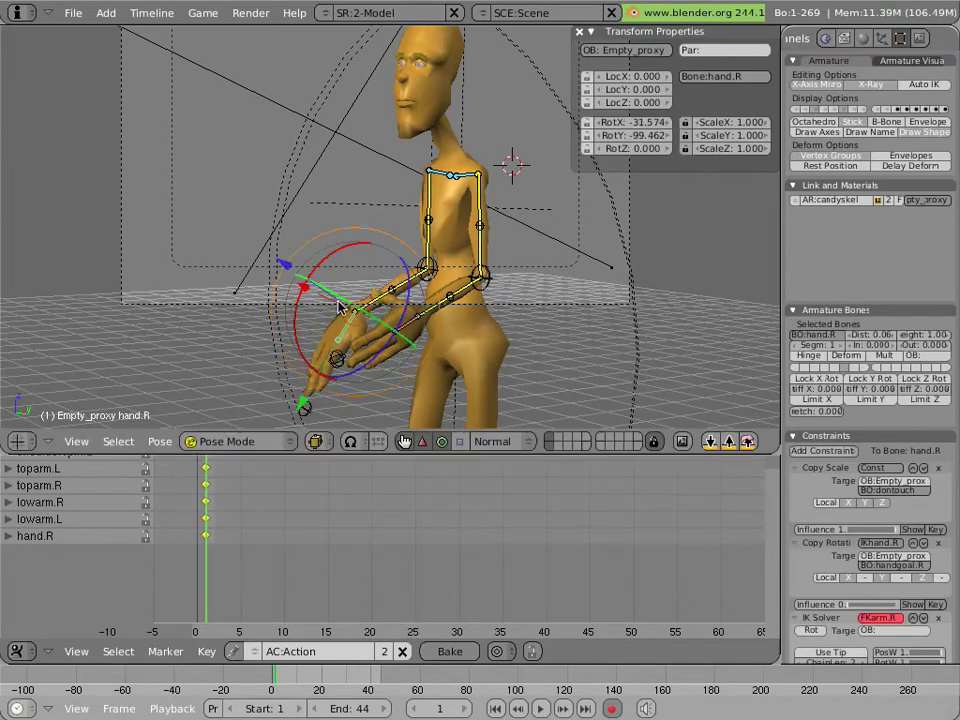
pyautogui.rightClick(424, 325)
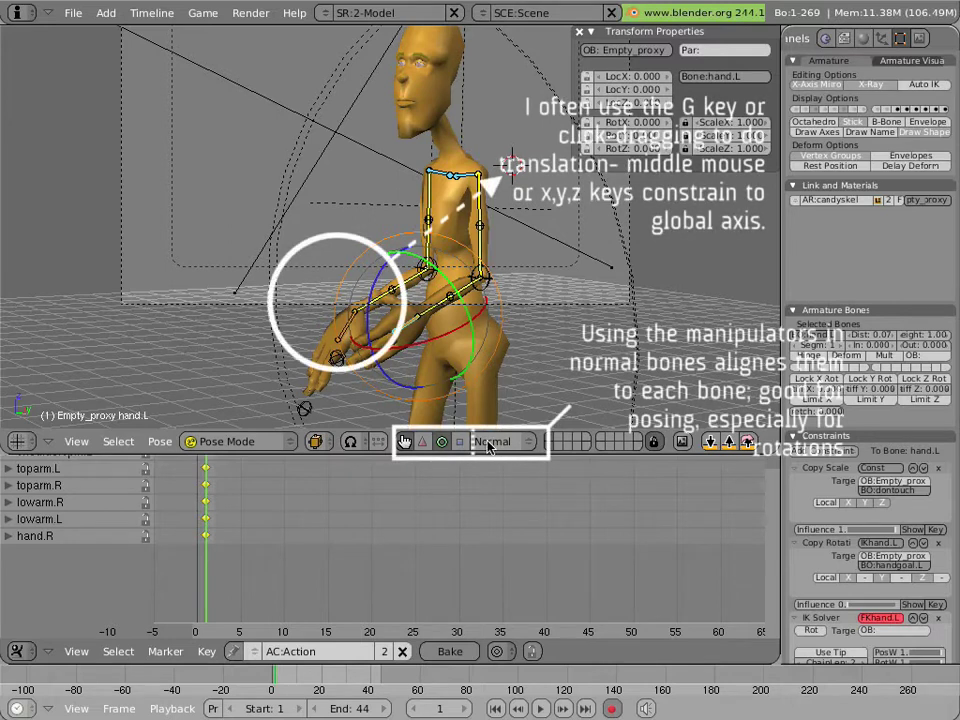
pyautogui.moveTo(467, 313); pyautogui.dragTo(375, 307)
pyautogui.click(296, 293)
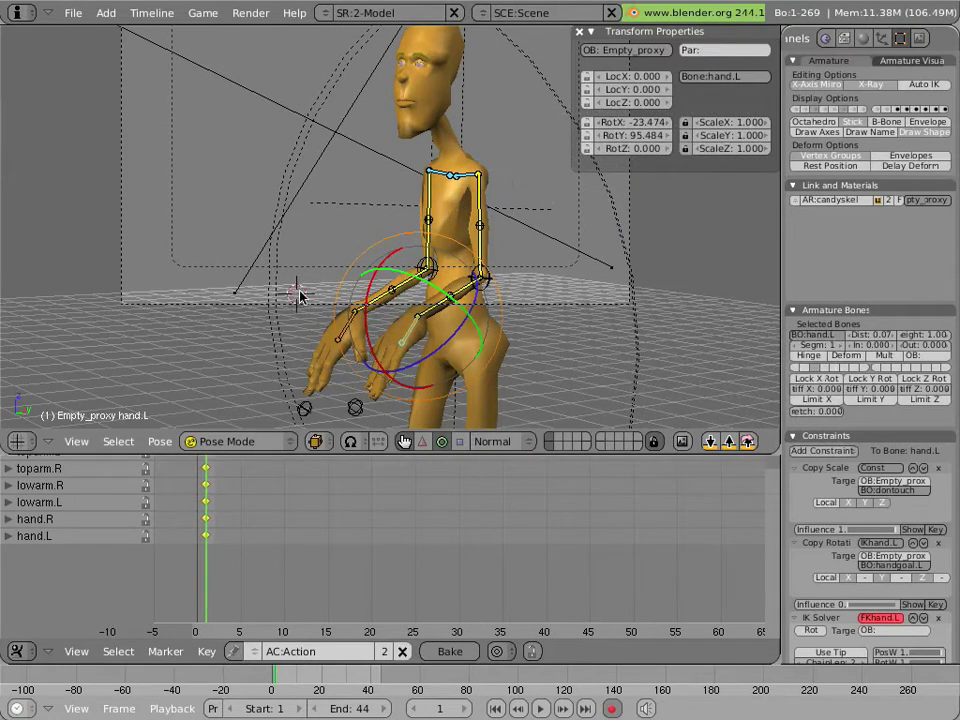
pyautogui.press('g')
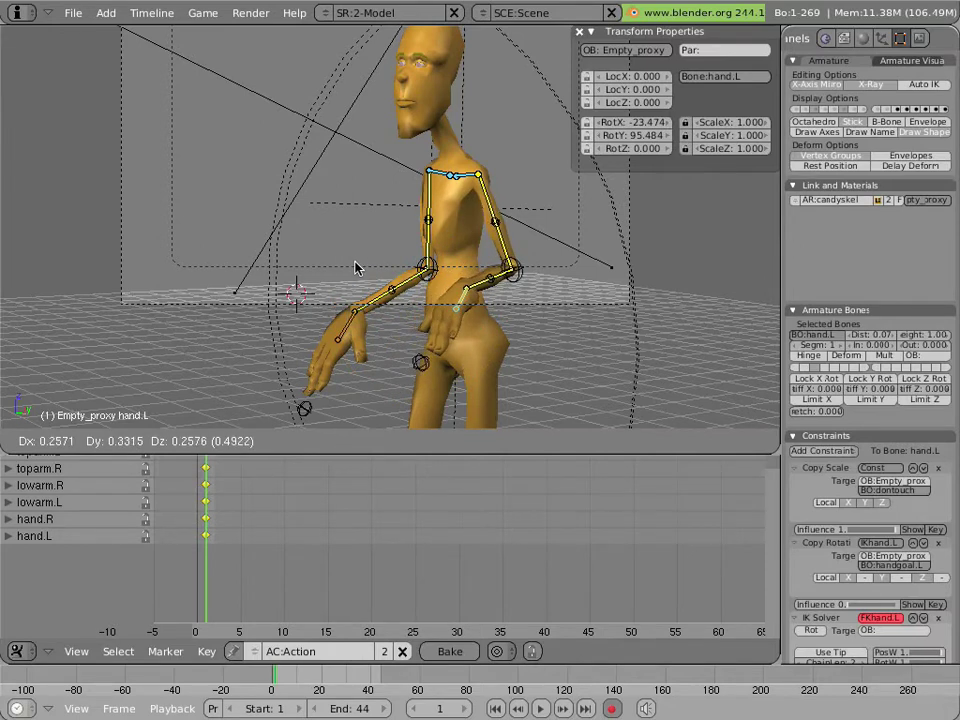
pyautogui.click(357, 267)
pyautogui.moveTo(497, 257); pyautogui.dragTo(360, 318)
# Step: Raise hand.R and rotate it into the shrug pose
pyautogui.rightClick(345, 330)
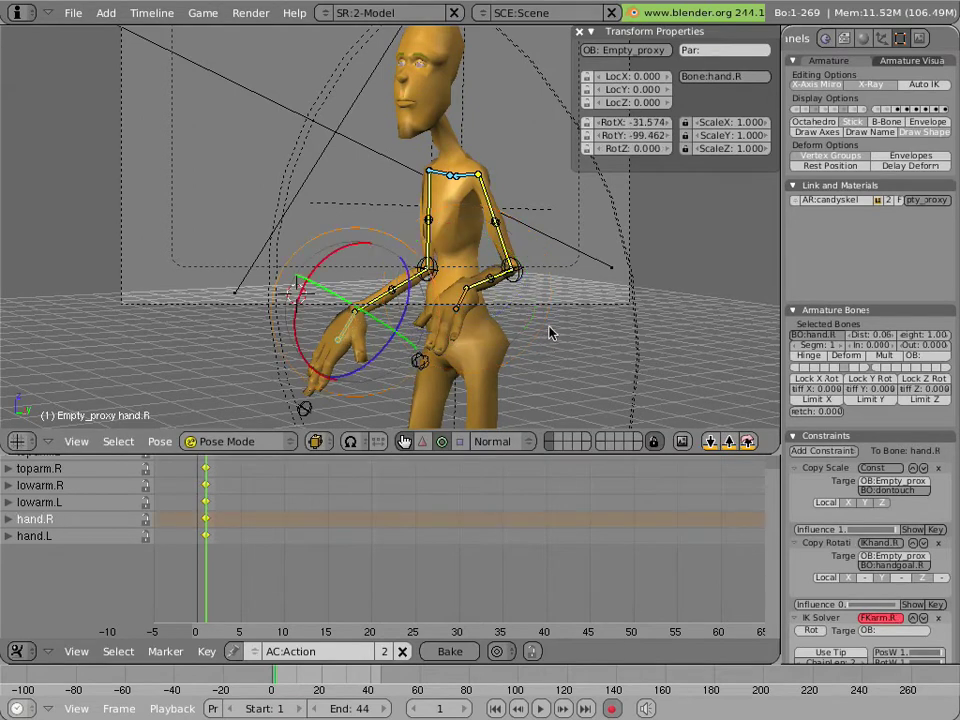
pyautogui.press('g')
pyautogui.click(574, 306)
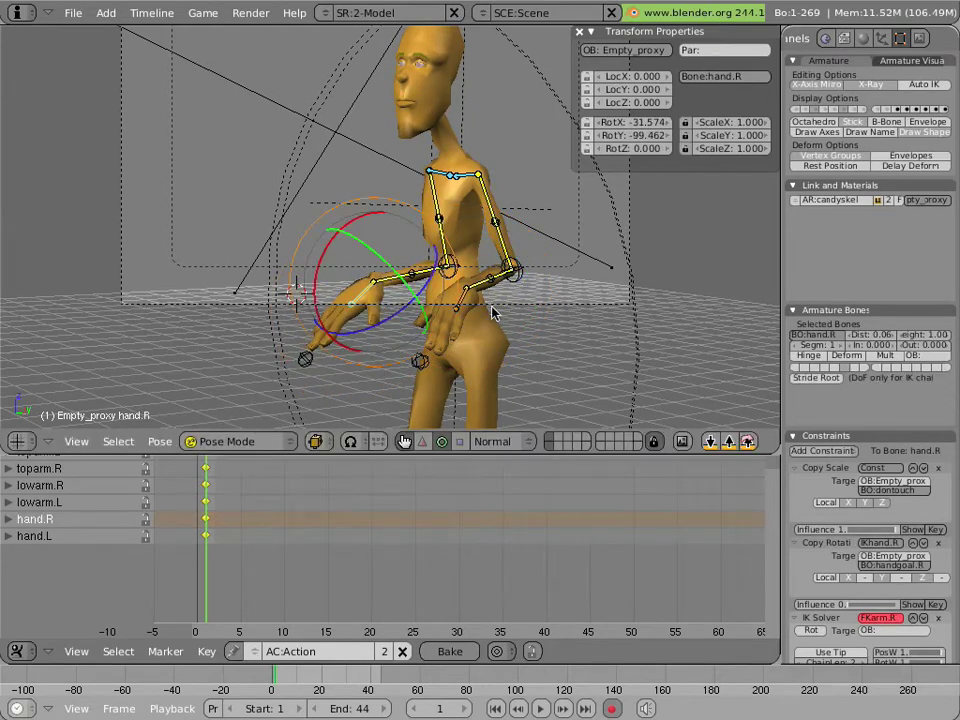
pyautogui.press('r')
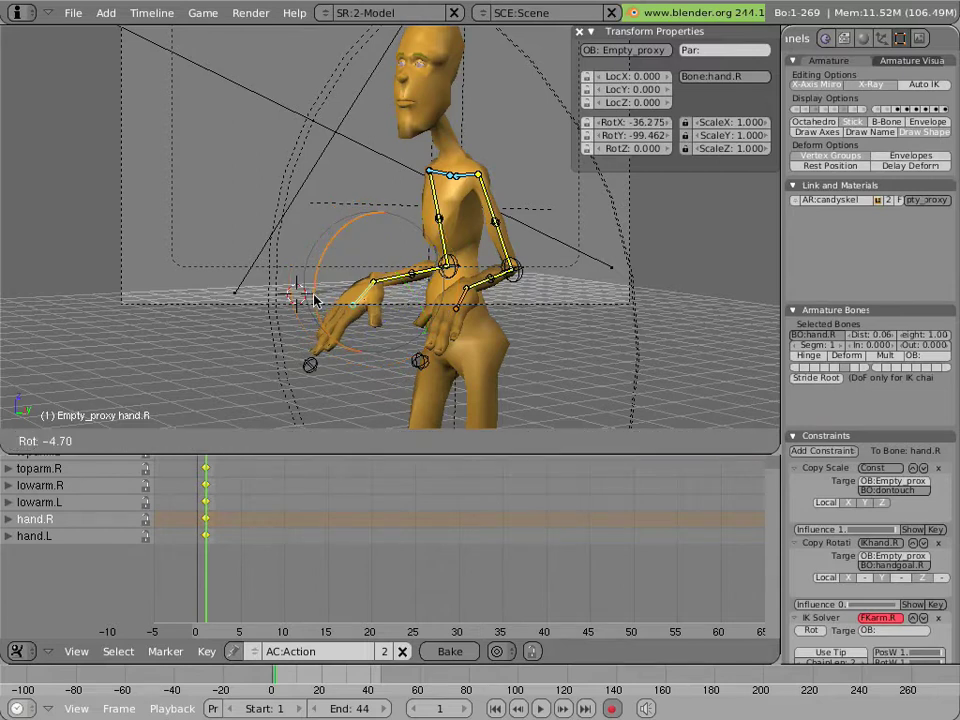
pyautogui.click(312, 296)
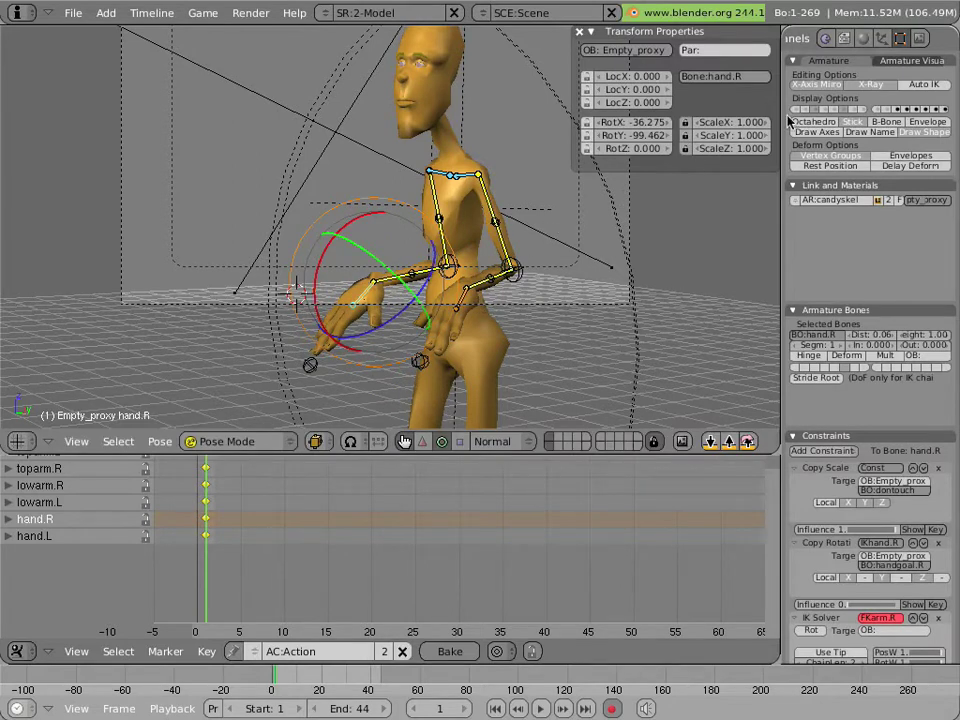
# Step: Show the finger bone layers, then curl and shrink the right little, middle and pointer fingers
pyautogui.click(835, 110)
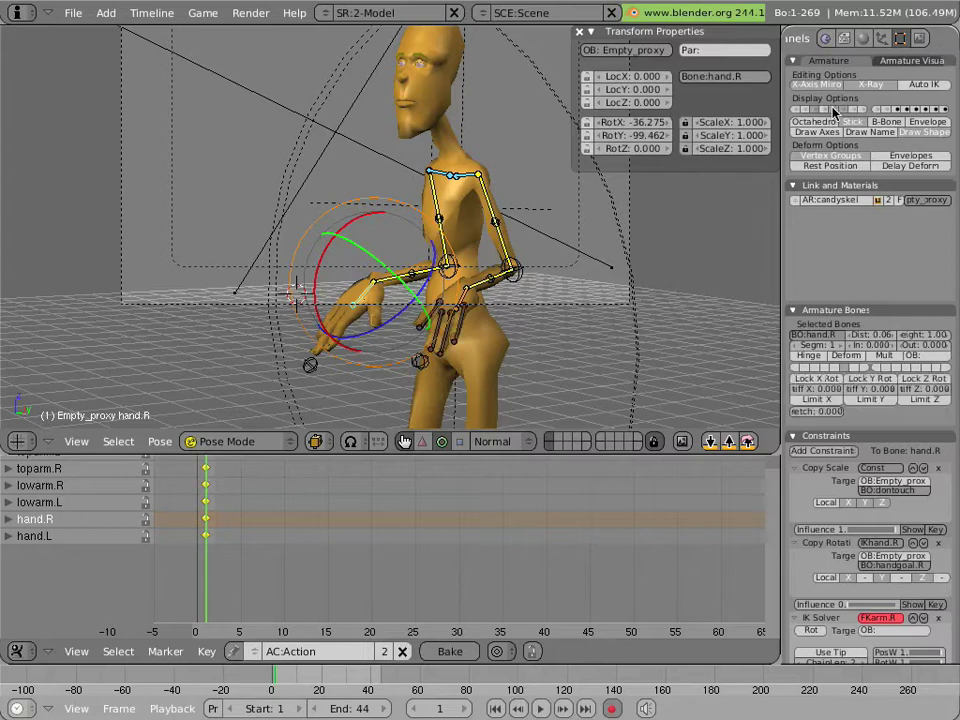
pyautogui.click(864, 110)
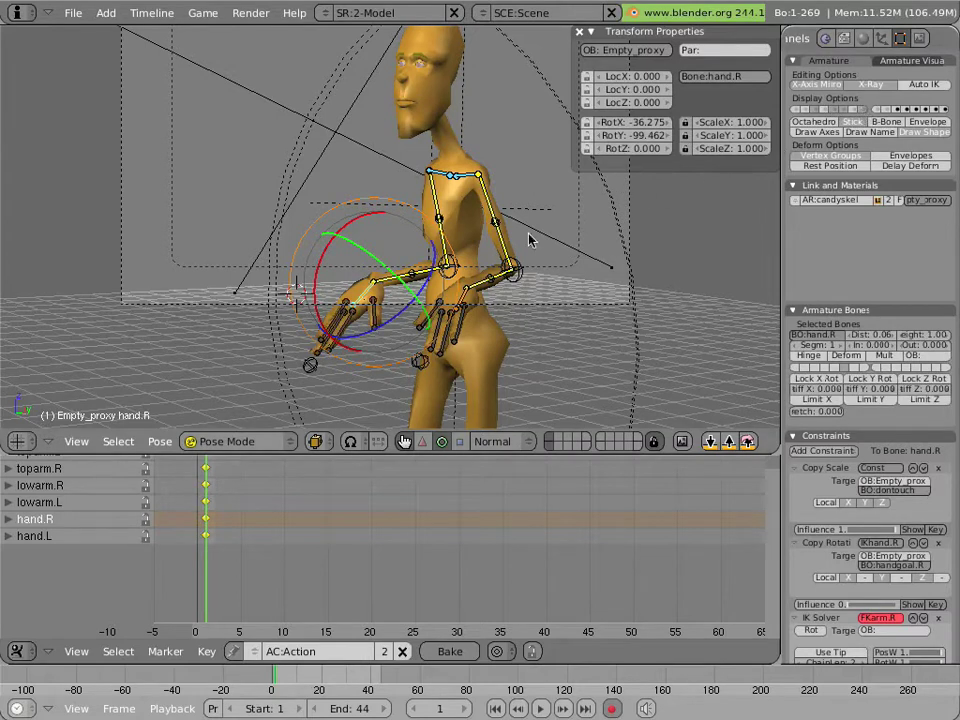
pyautogui.moveTo(530, 240); pyautogui.dragTo(380, 330, button='middle')
pyautogui.rightClick(318, 355)
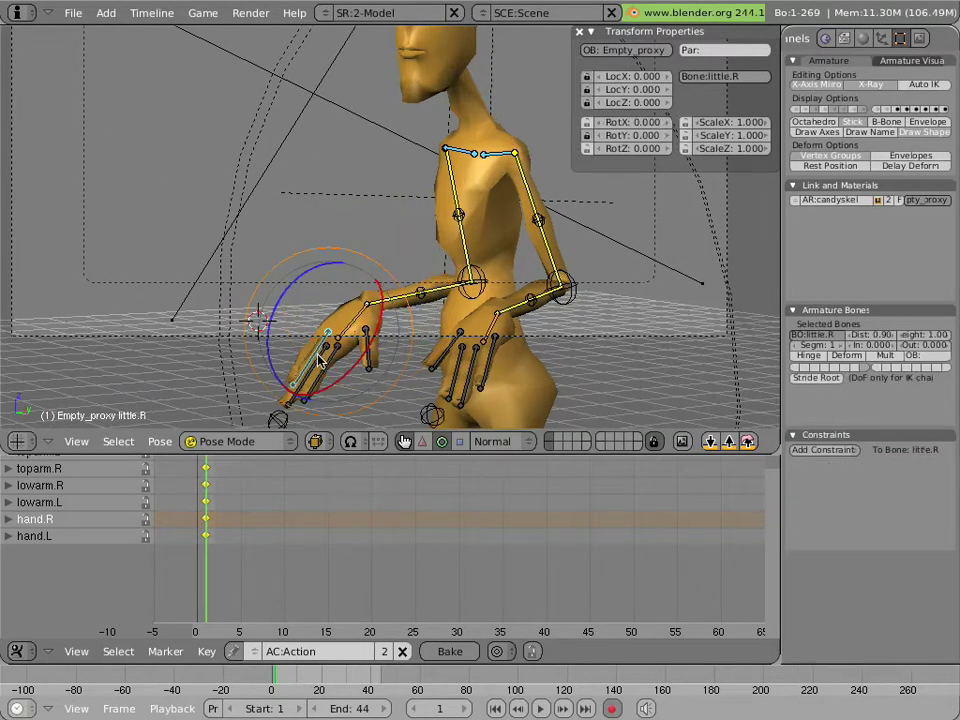
pyautogui.keyDown('shift'); pyautogui.rightClick(330, 362); pyautogui.keyUp('shift')
pyautogui.keyDown('shift'); pyautogui.rightClick(310, 318); pyautogui.keyUp('shift')
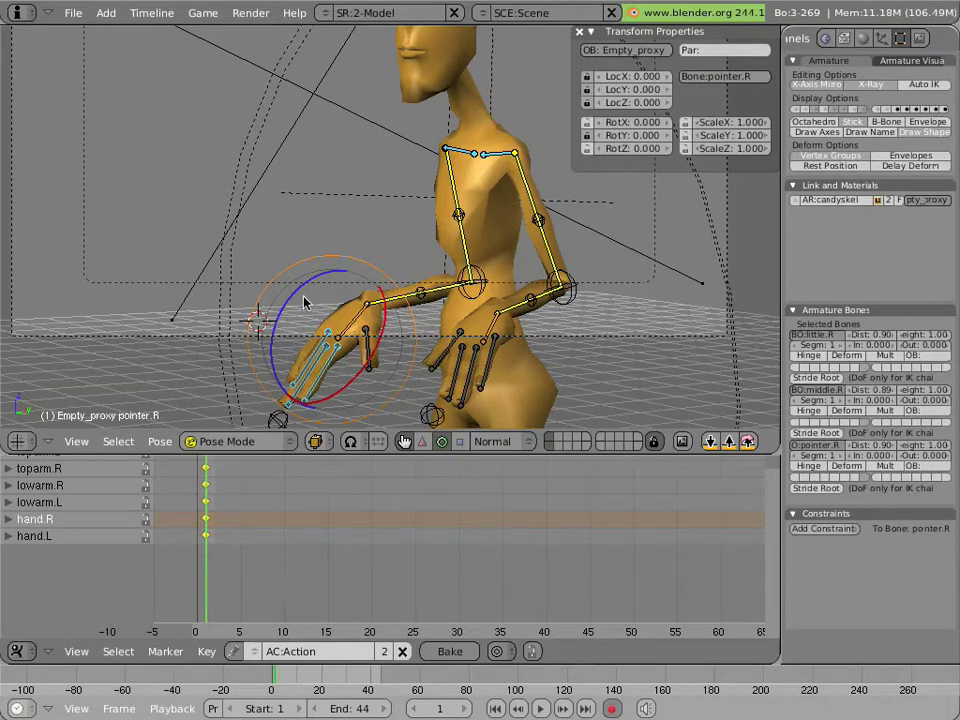
pyautogui.press('r')
pyautogui.click(311, 336)
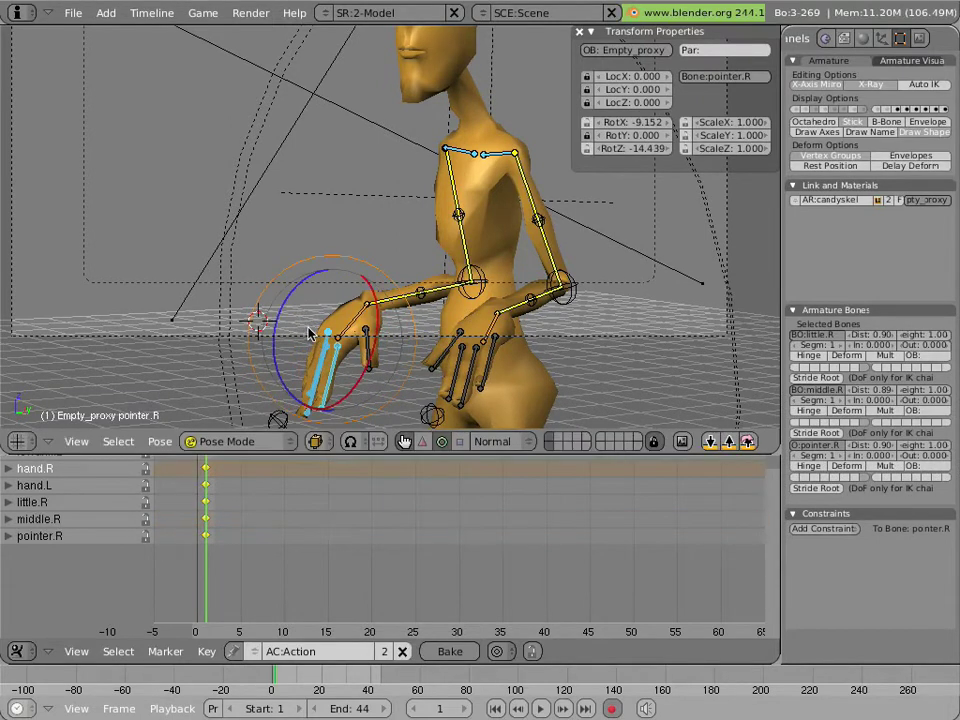
pyautogui.press('s')
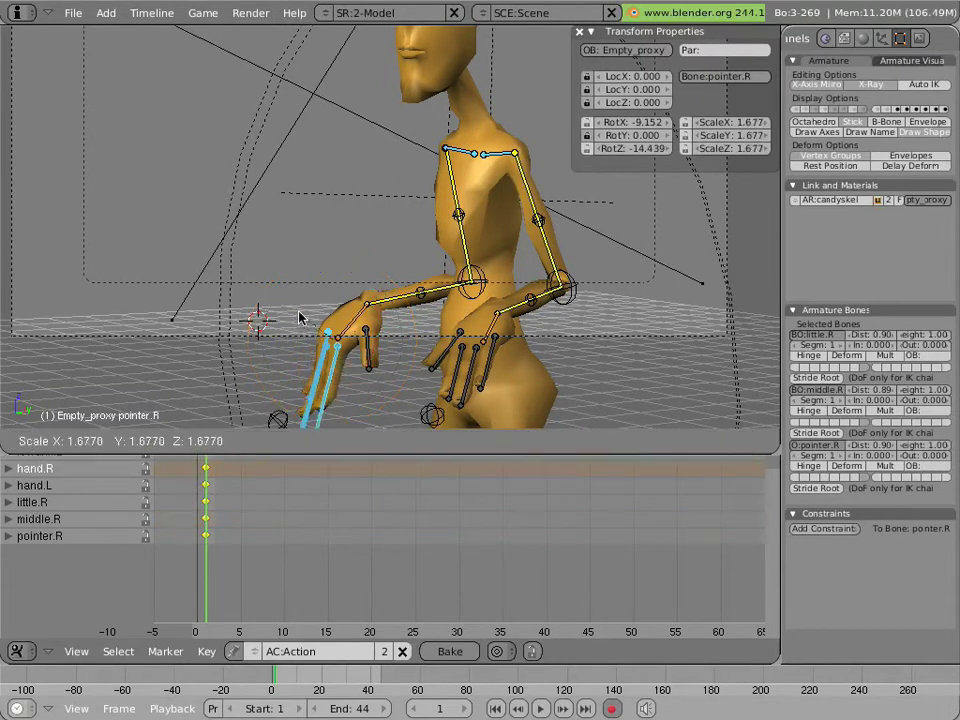
pyautogui.press('Escape')
pyautogui.press('s')
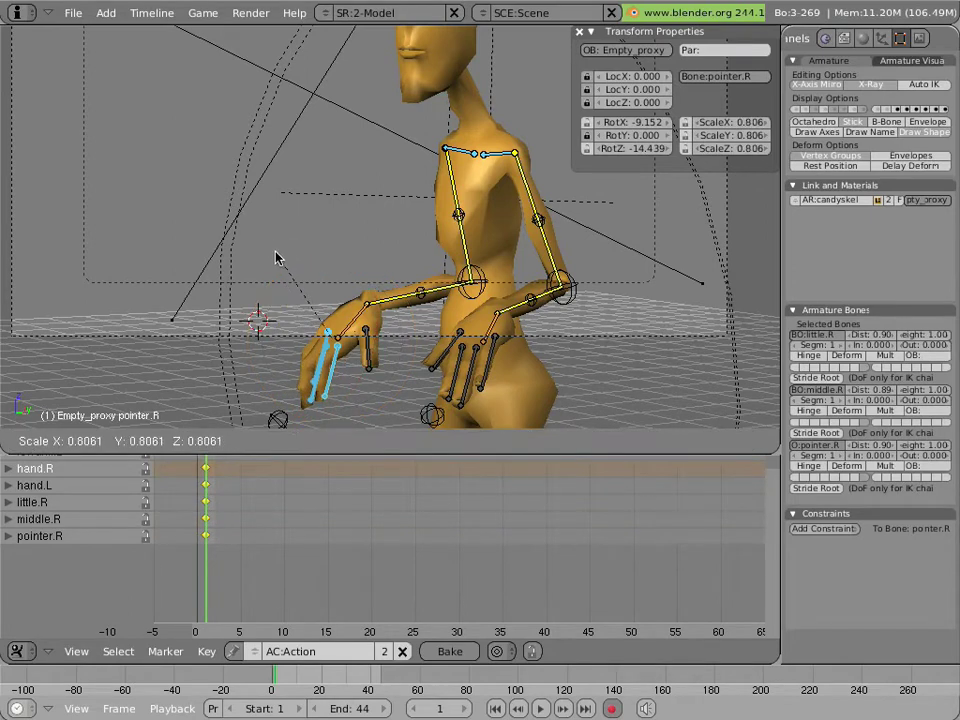
pyautogui.click(276, 258)
# Step: Rotate the right thumb and scale it smaller
pyautogui.rightClick(370, 342)
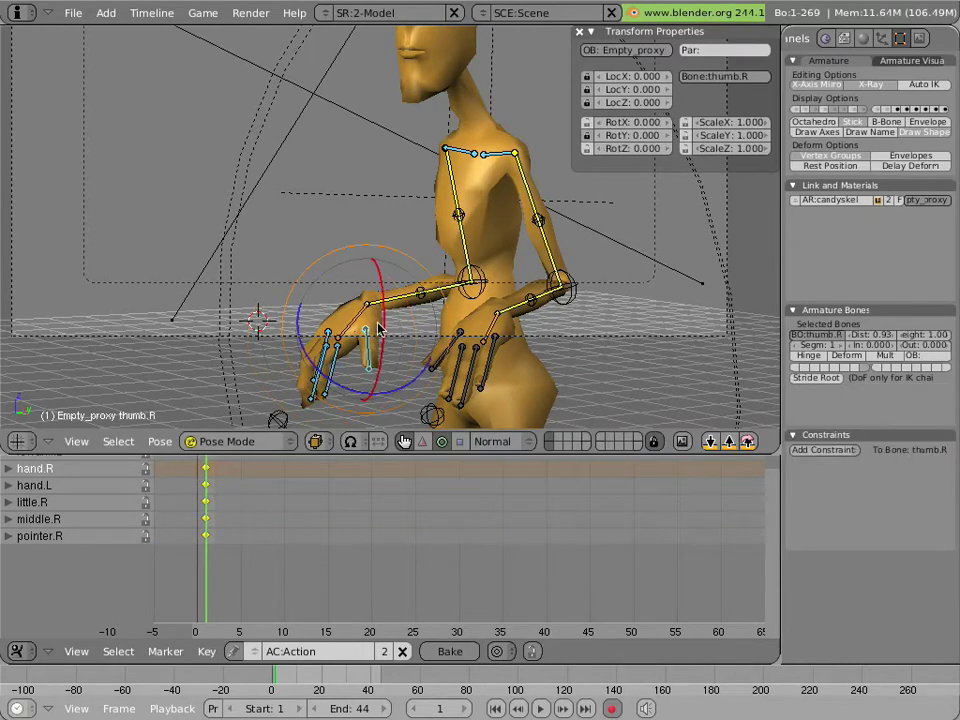
pyautogui.press('r')
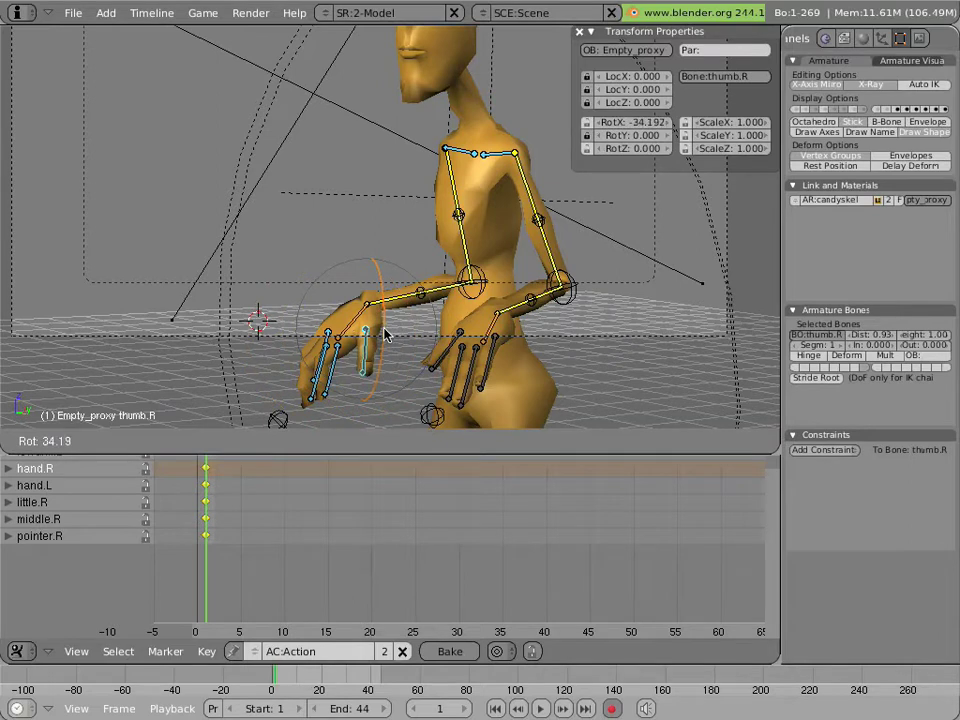
pyautogui.click(387, 338)
pyautogui.press('s')
pyautogui.click(400, 344)
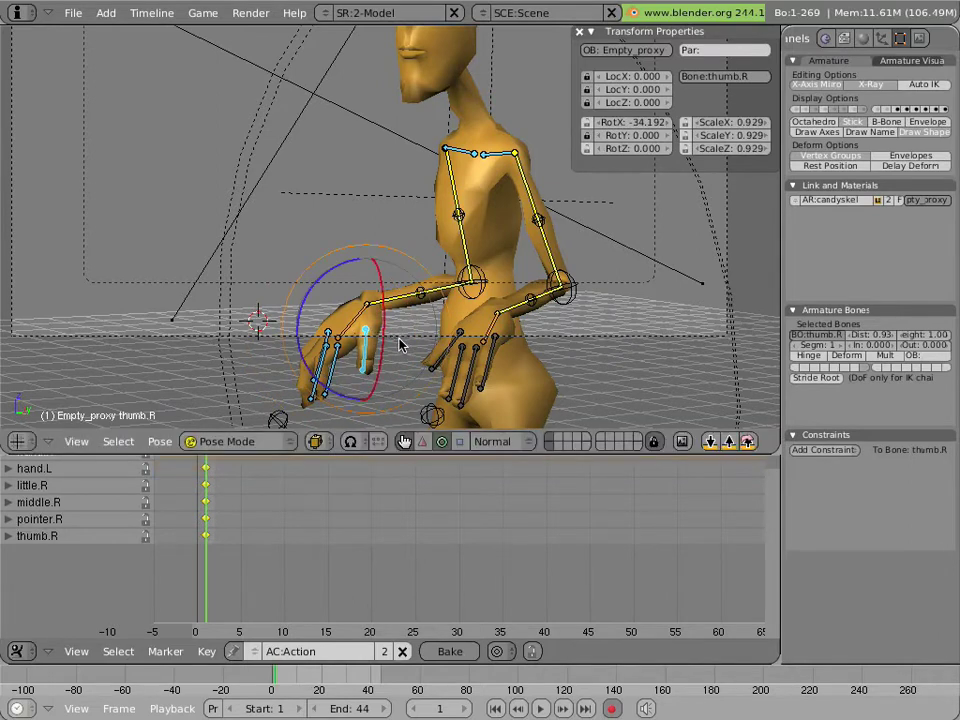
# Step: Curl and shrink the left fingers, giving the pointer and middle fingers extra curl
pyautogui.rightClick(470, 364)
pyautogui.keyDown('shift'); pyautogui.rightClick(476, 367); pyautogui.keyUp('shift')
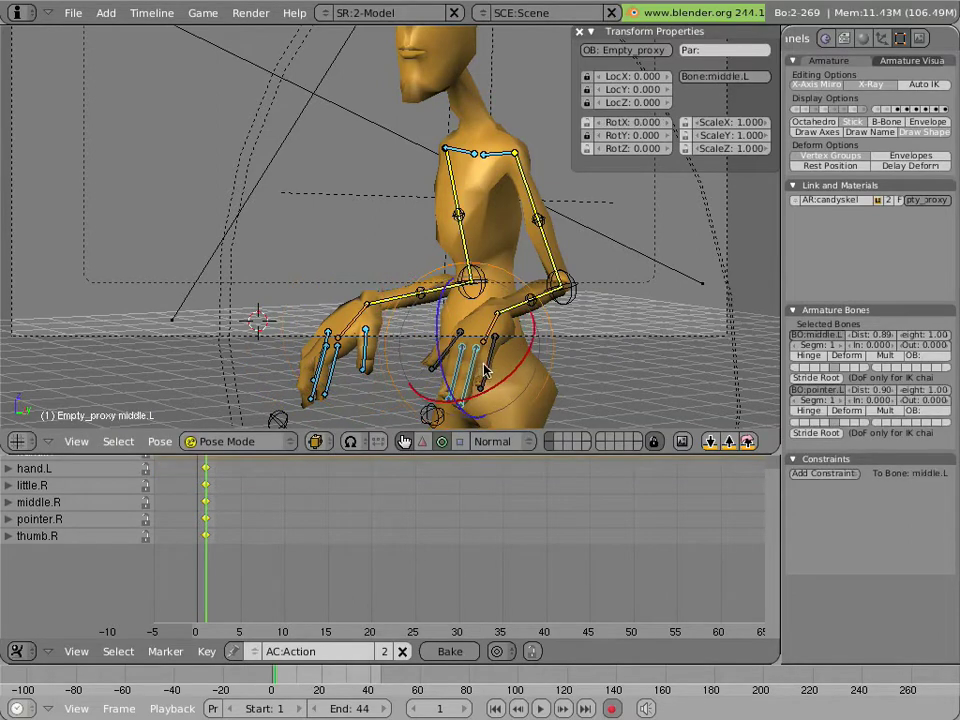
pyautogui.keyDown('shift'); pyautogui.rightClick(487, 368); pyautogui.keyUp('shift')
pyautogui.press('r')
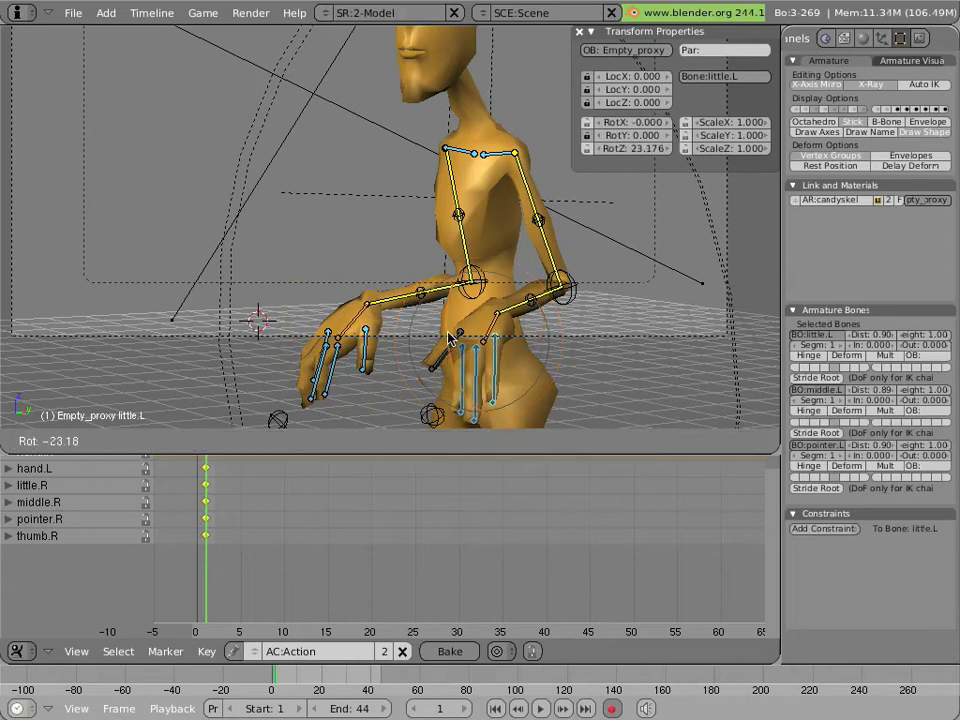
pyautogui.click(468, 346)
pyautogui.press('s')
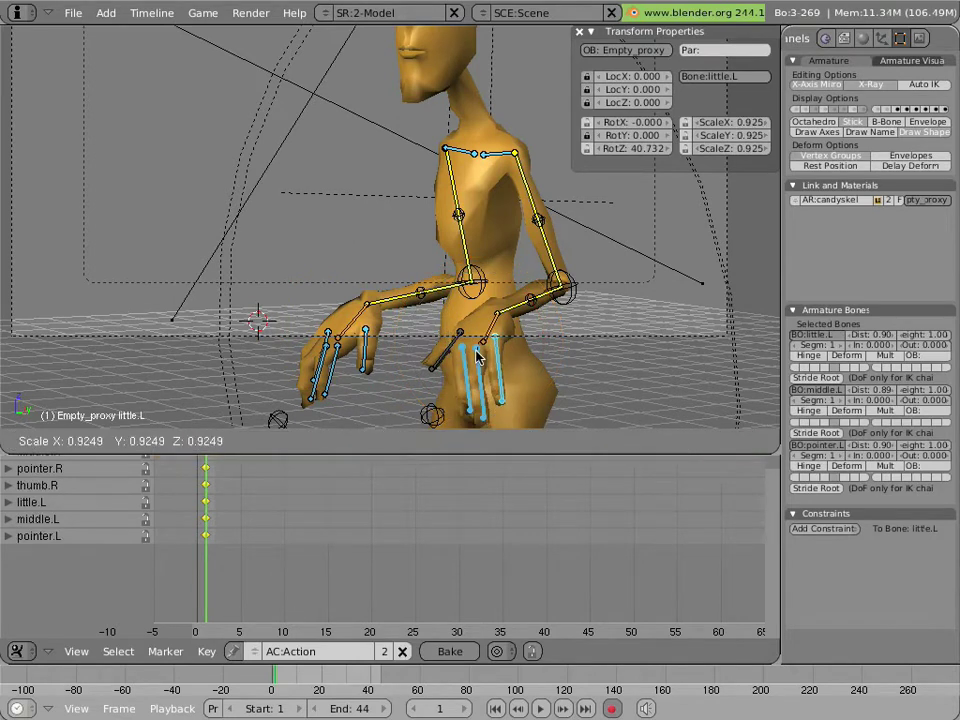
pyautogui.click(478, 357)
pyautogui.rightClick(476, 369)
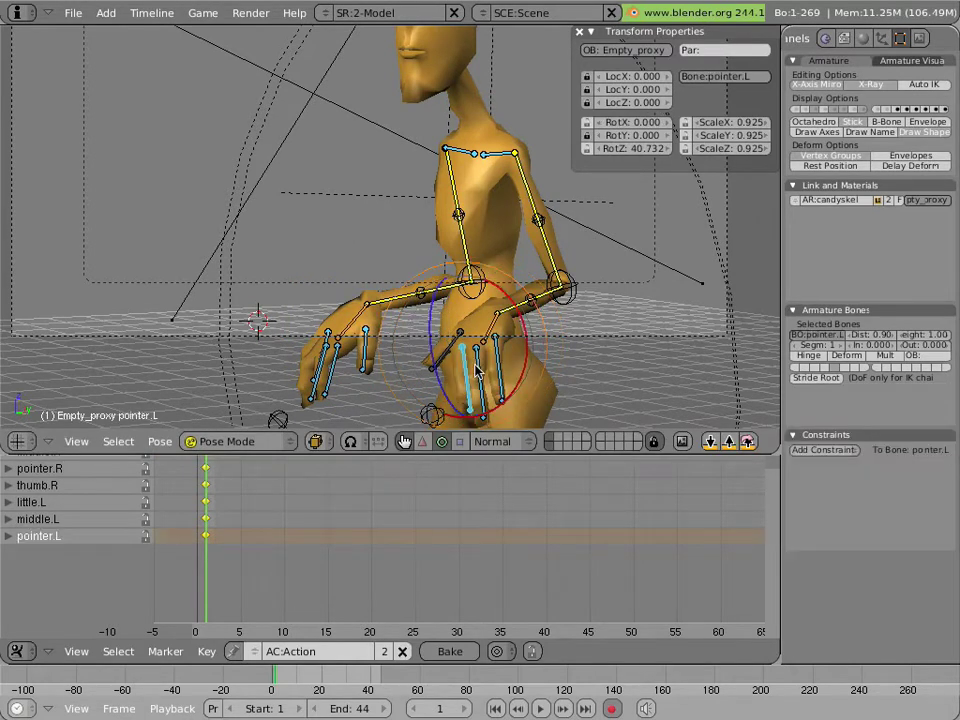
pyautogui.keyDown('shift'); pyautogui.rightClick(466, 372); pyautogui.keyUp('shift')
pyautogui.press('r')
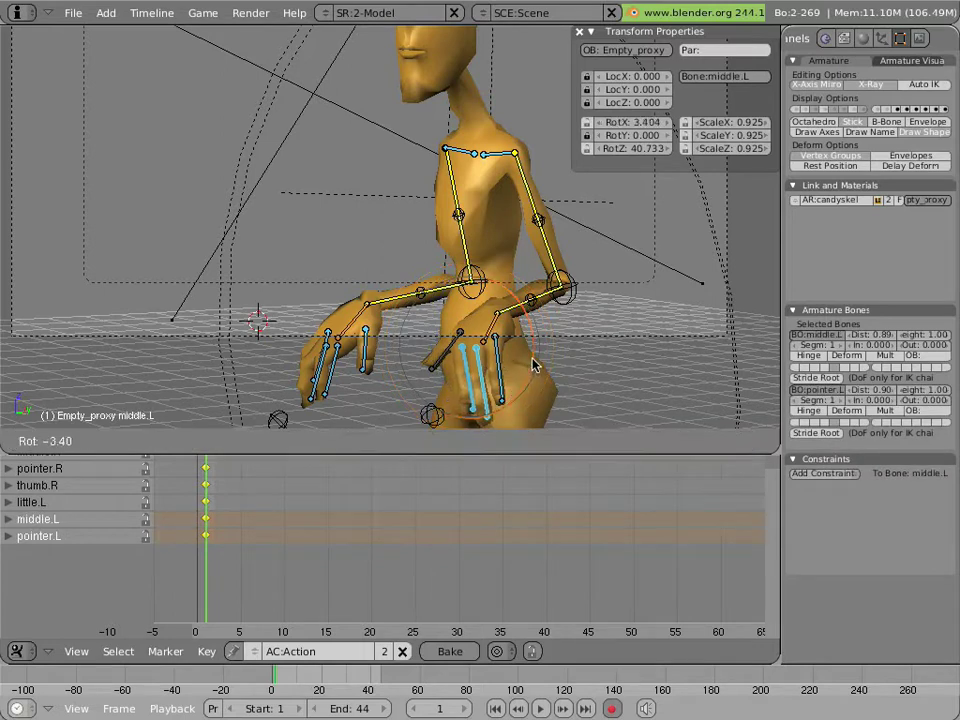
pyautogui.click(533, 366)
# Step: Turn the left thumb inward and shrink it
pyautogui.rightClick(441, 364)
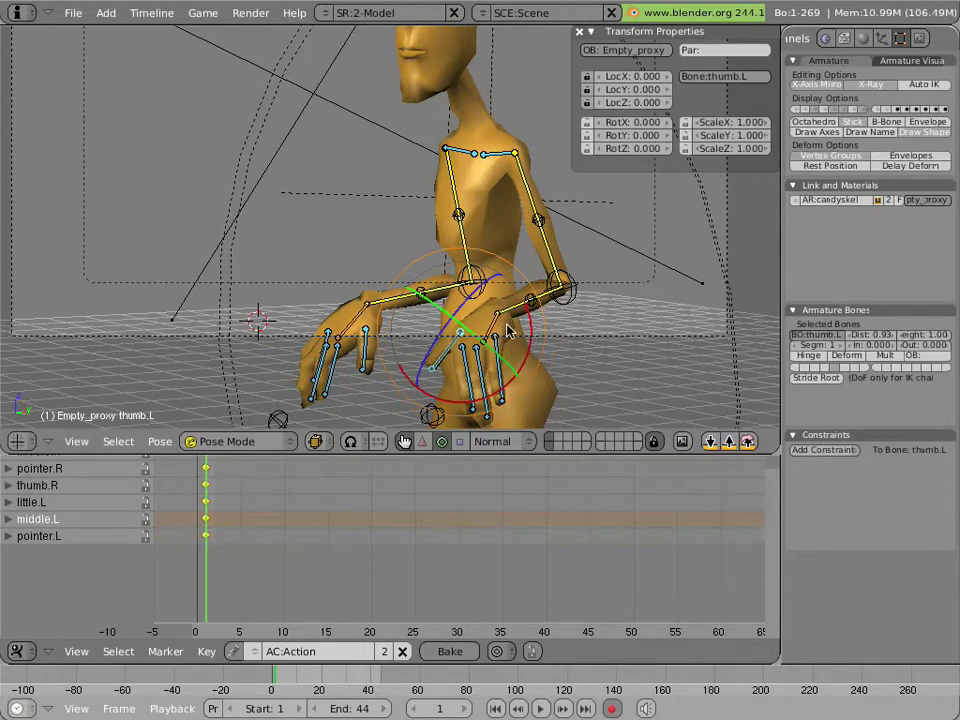
pyautogui.moveTo(530, 340); pyautogui.dragTo(495, 372)
pyautogui.press('s')
pyautogui.click(492, 372)
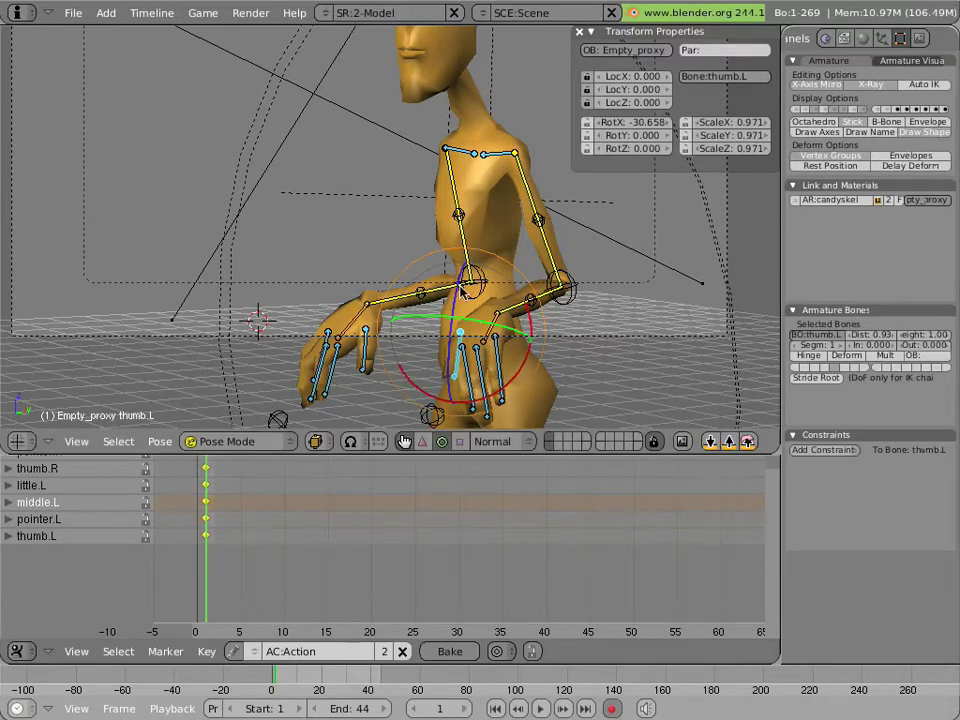
# Step: Roll the shoulderspin bones about −9.5° so both shoulders shrug
pyautogui.rightClick(505, 153)
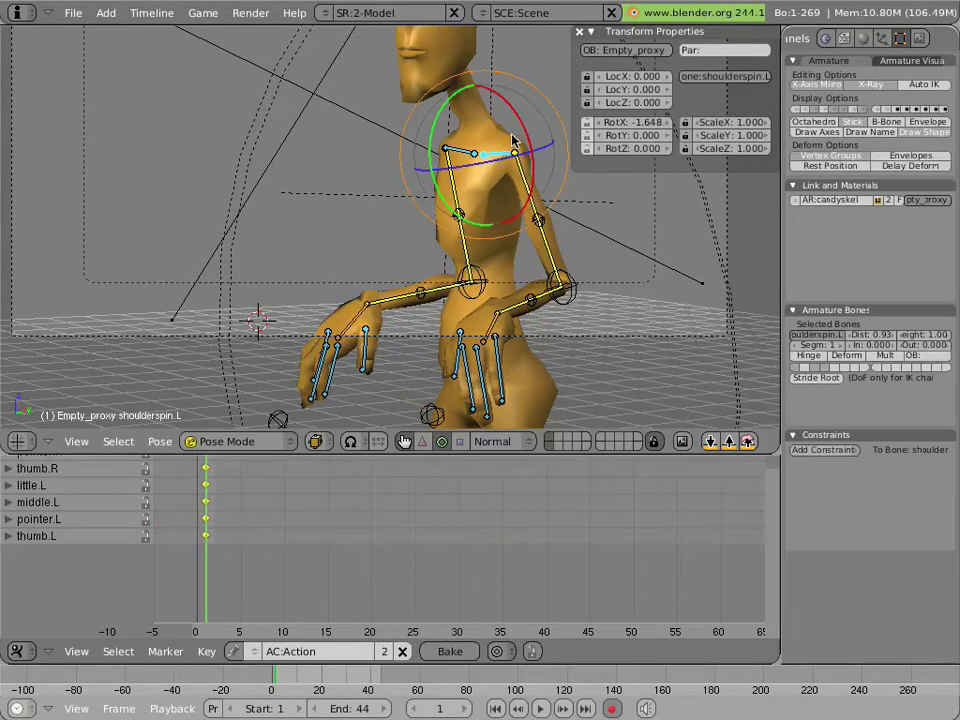
pyautogui.moveTo(516, 140)
pyautogui.mouseDown()
pyautogui.moveTo(527, 146)
pyautogui.moveTo(507, 145)
pyautogui.mouseUp()
pyautogui.rightClick(476, 154)
pyautogui.keyDown('shift'); pyautogui.moveTo(440, 148); pyautogui.dragTo(436, 248, button='middle'); pyautogui.keyUp('shift')
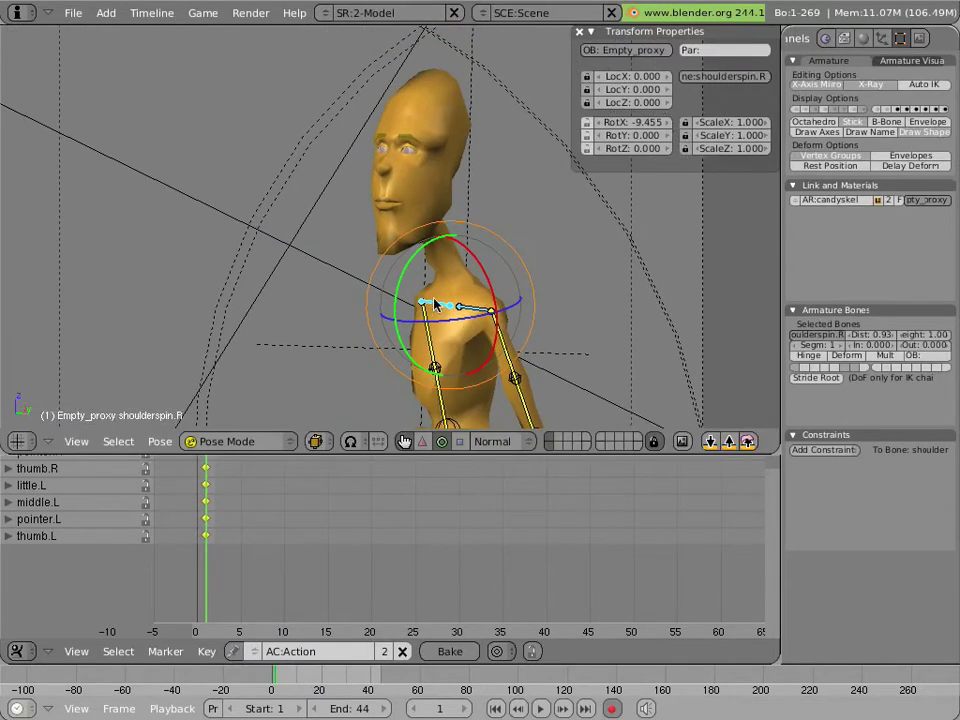
pyautogui.scroll(4, 349, 279)
pyautogui.moveTo(349, 279); pyautogui.dragTo(397, 262, button='middle')
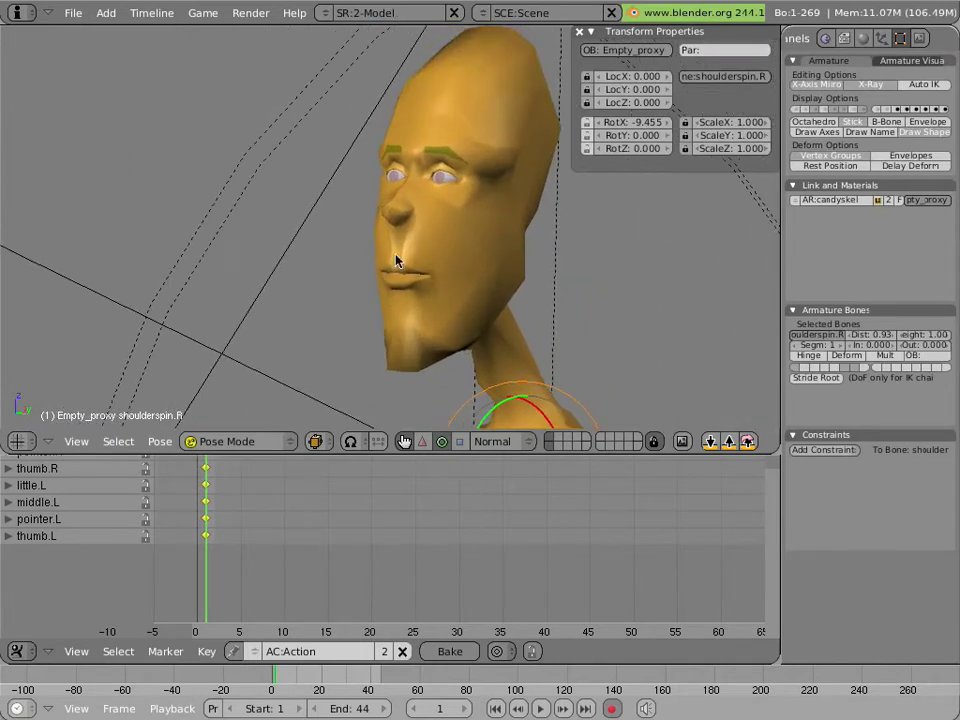
# Step: Show the face bones, move BOTeyetrak, and drop BOTjaw to open the mouth
pyautogui.click(889, 110)
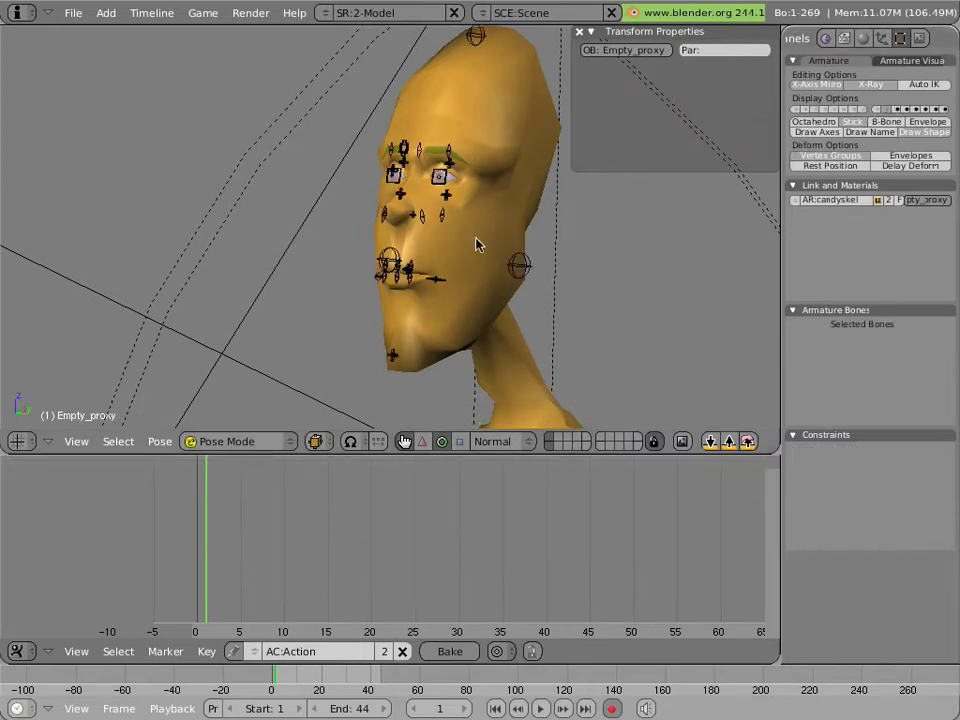
pyautogui.scroll(4, 367, 257)
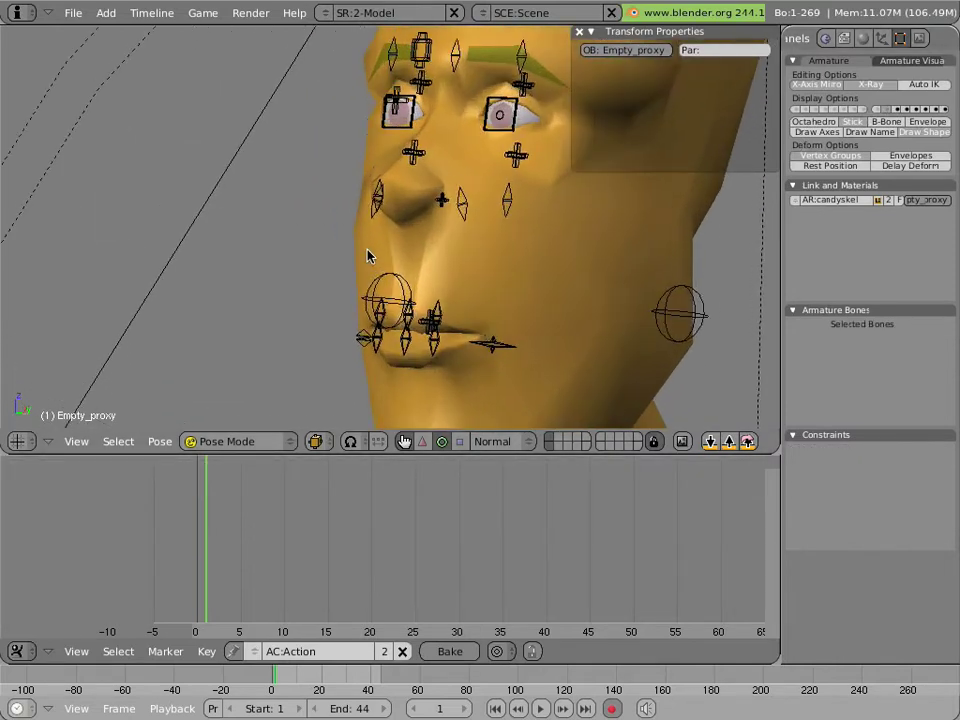
pyautogui.rightClick(398, 113)
pyautogui.press('g')
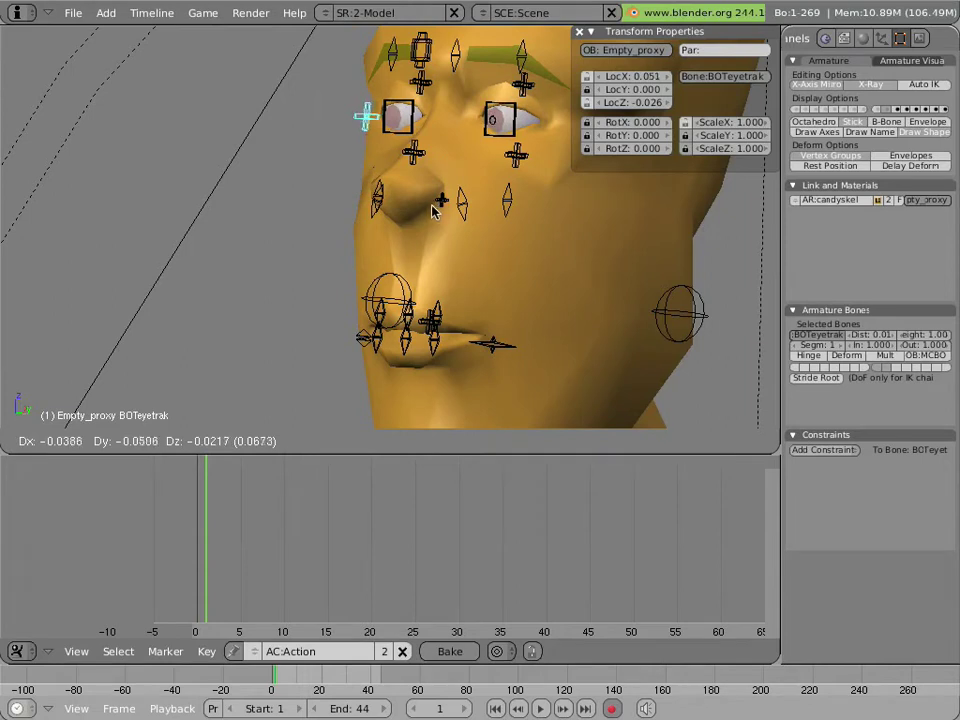
pyautogui.click(432, 210)
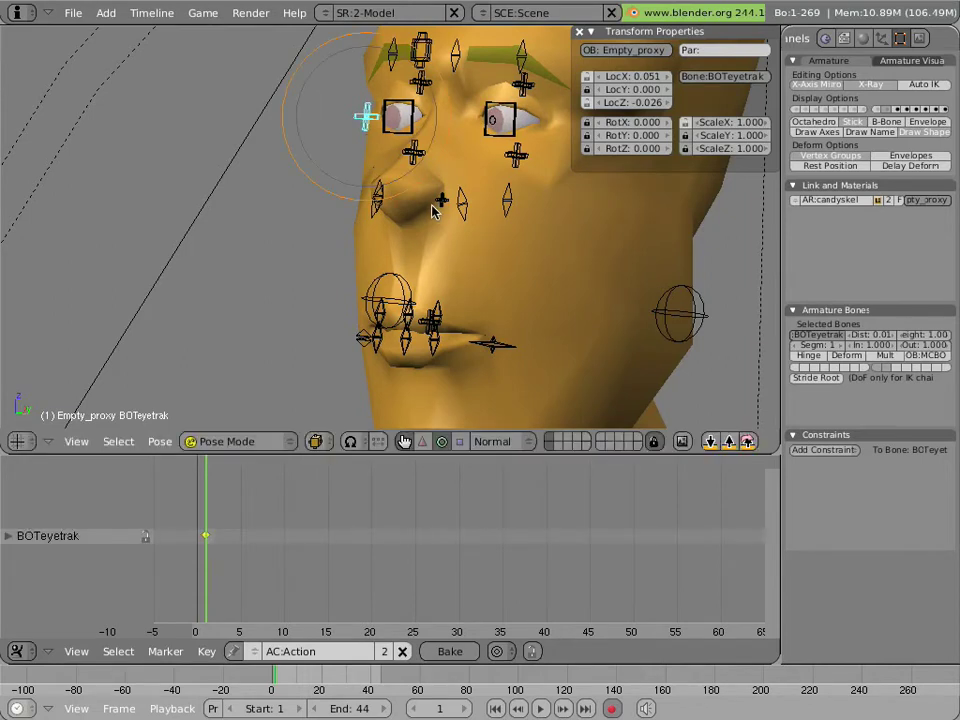
pyautogui.moveTo(432, 210); pyautogui.dragTo(410, 275, button='middle')
pyautogui.rightClick(336, 312)
pyautogui.press('g')
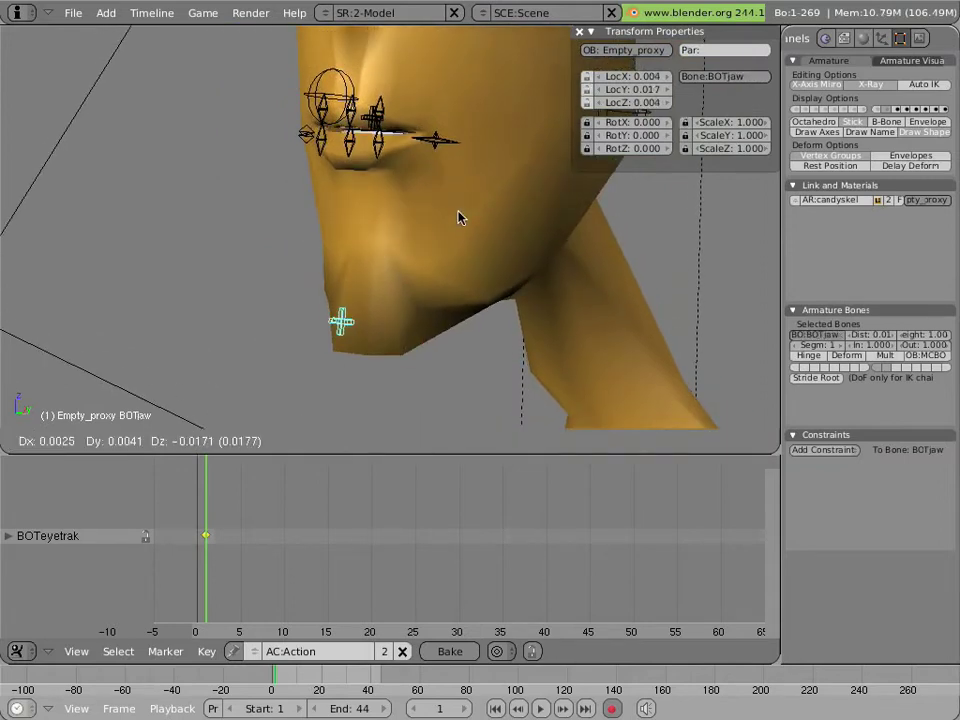
pyautogui.click(459, 221)
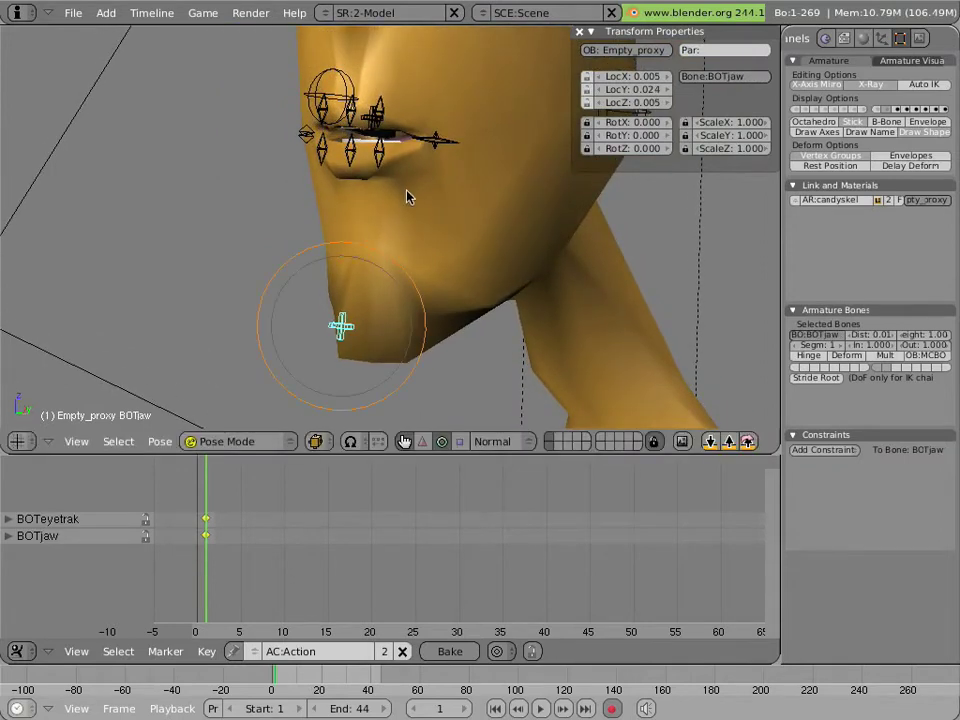
# Step: Nudge mouth.L, lowerlip.L and lowerlip.M into the scrunch pose
pyautogui.rightClick(432, 152)
pyautogui.click(488, 250)
pyautogui.press('g')
pyautogui.click(502, 266)
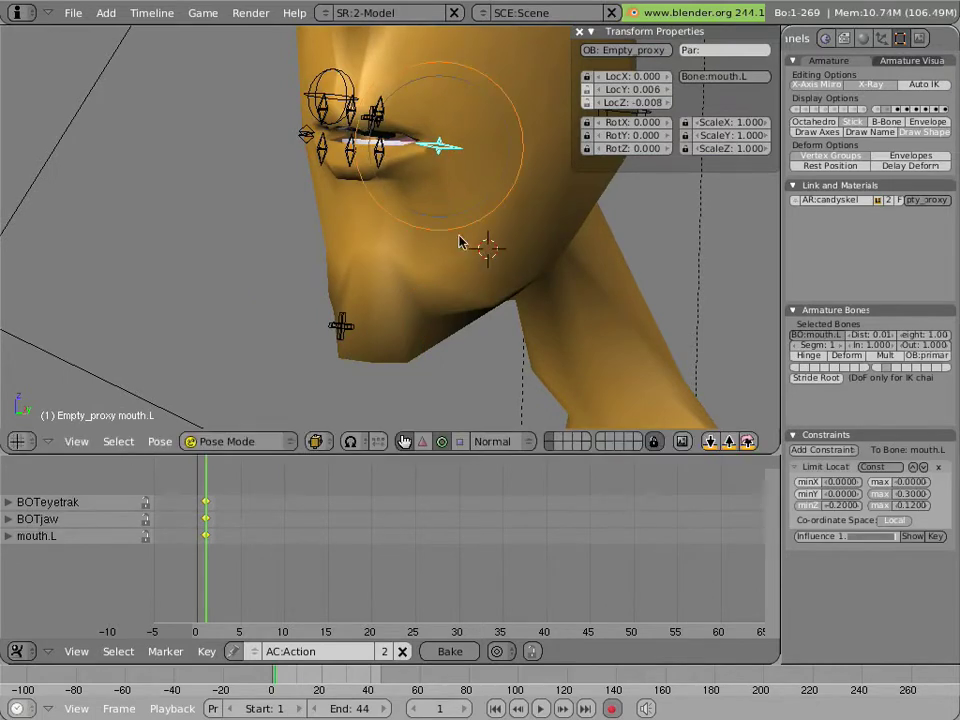
pyautogui.rightClick(385, 170)
pyautogui.press('g')
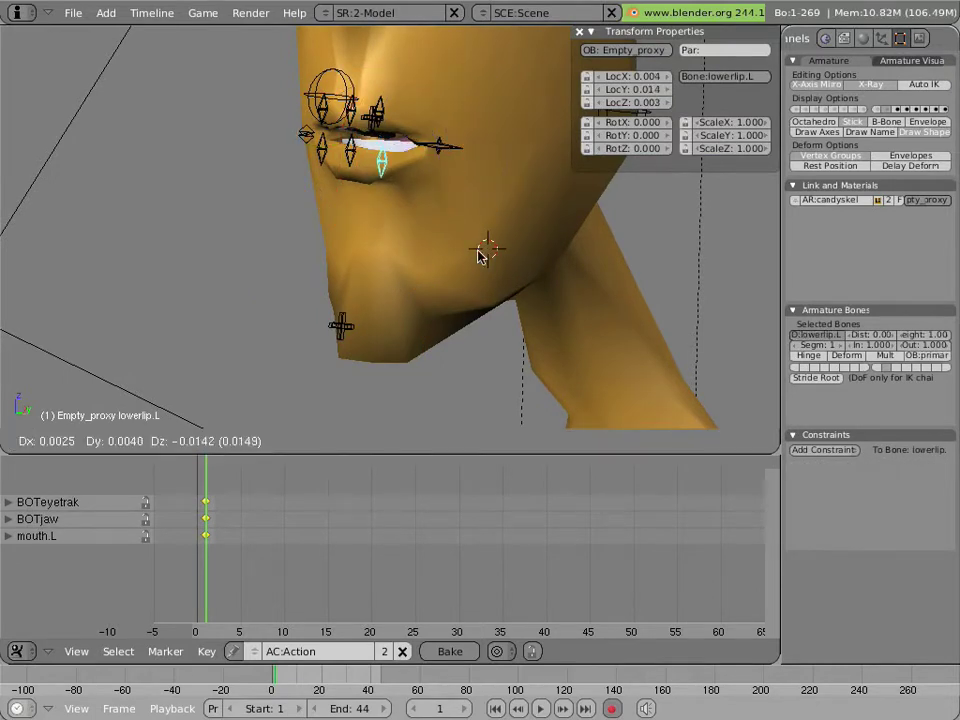
pyautogui.click(400, 167)
pyautogui.rightClick(275, 127)
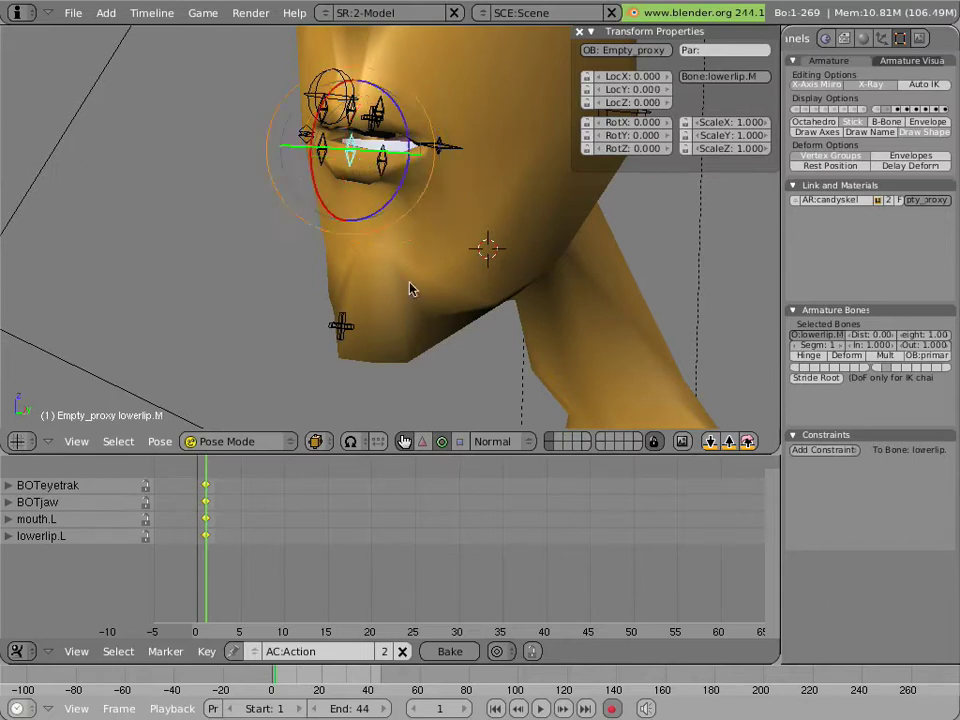
pyautogui.click(438, 292)
pyautogui.press('g')
pyautogui.click(438, 285)
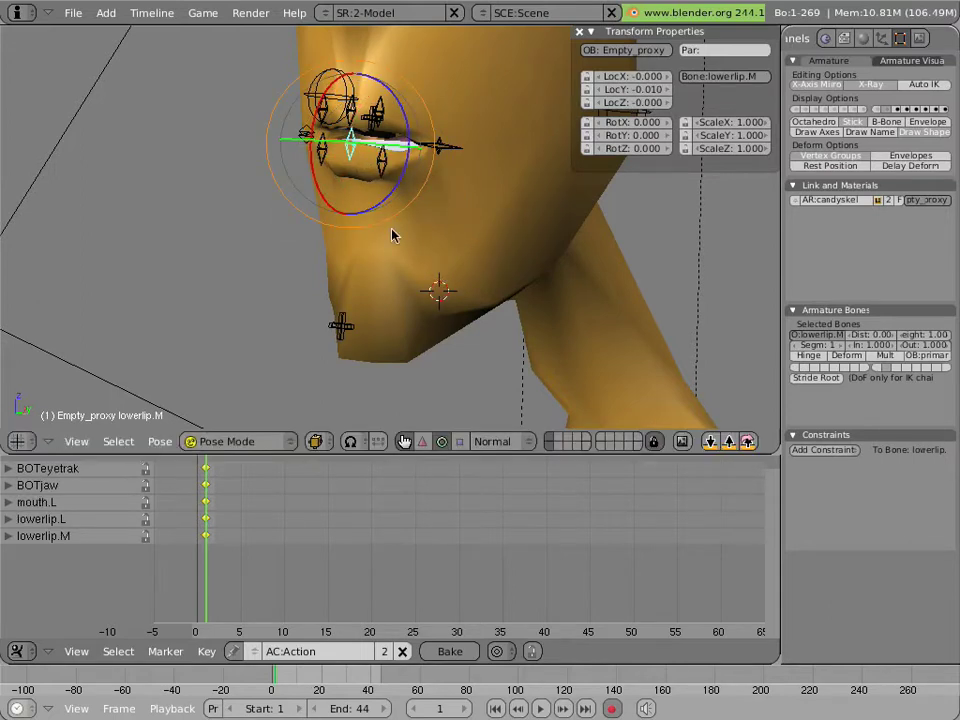
# Step: Shift mouth.R sideways to LocX 0.016 using the move handles
pyautogui.rightClick(281, 197)
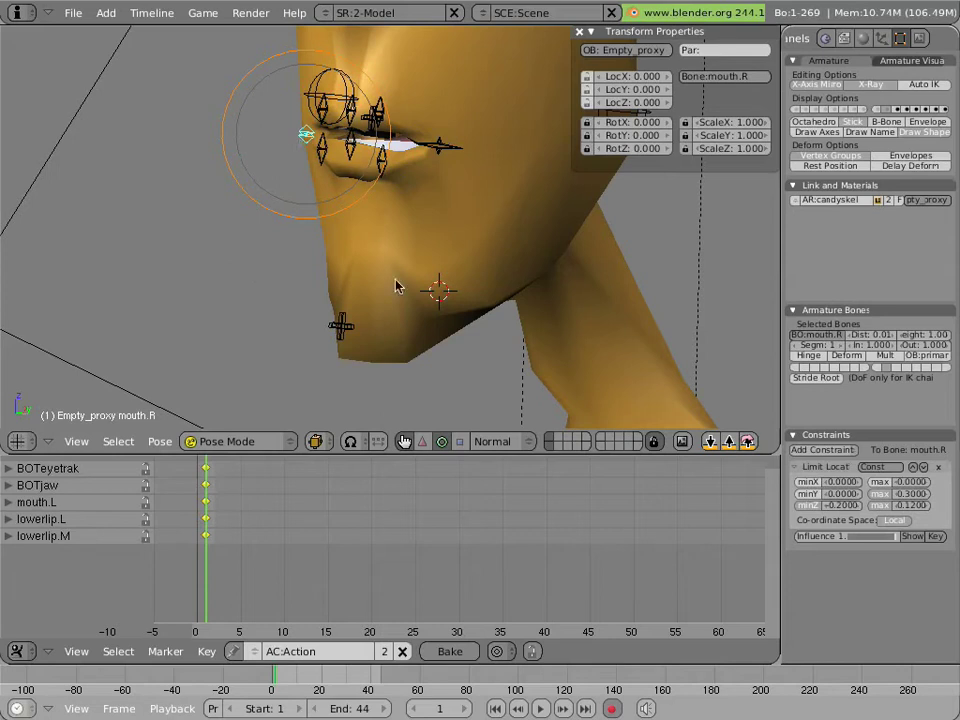
pyautogui.click(422, 442)
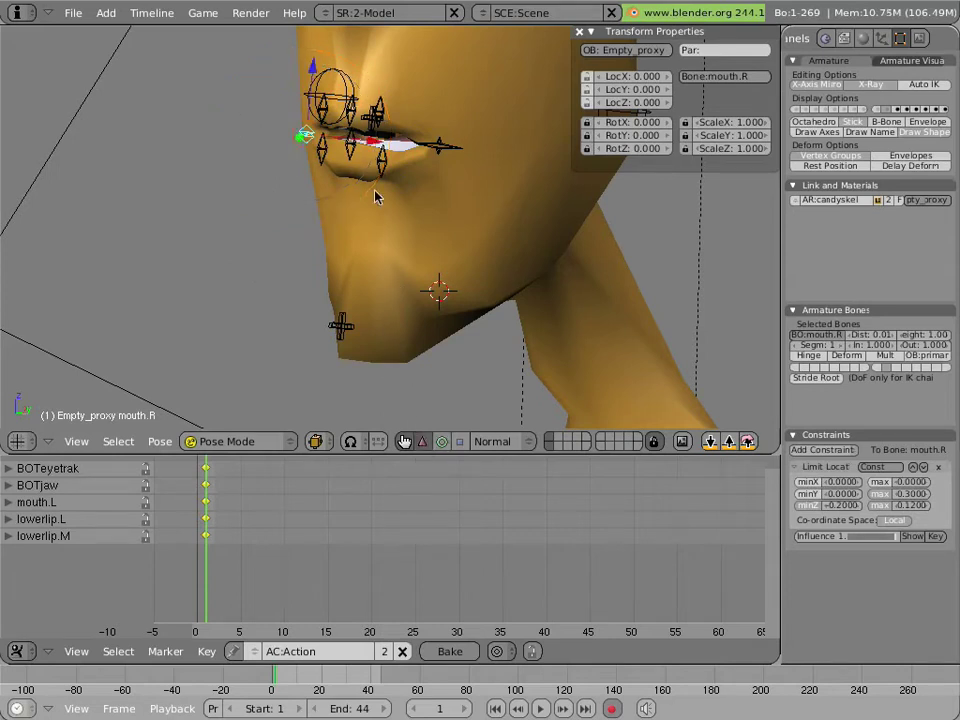
pyautogui.moveTo(280, 112); pyautogui.dragTo(230, 97)
pyautogui.moveTo(378, 147); pyautogui.dragTo(387, 193)
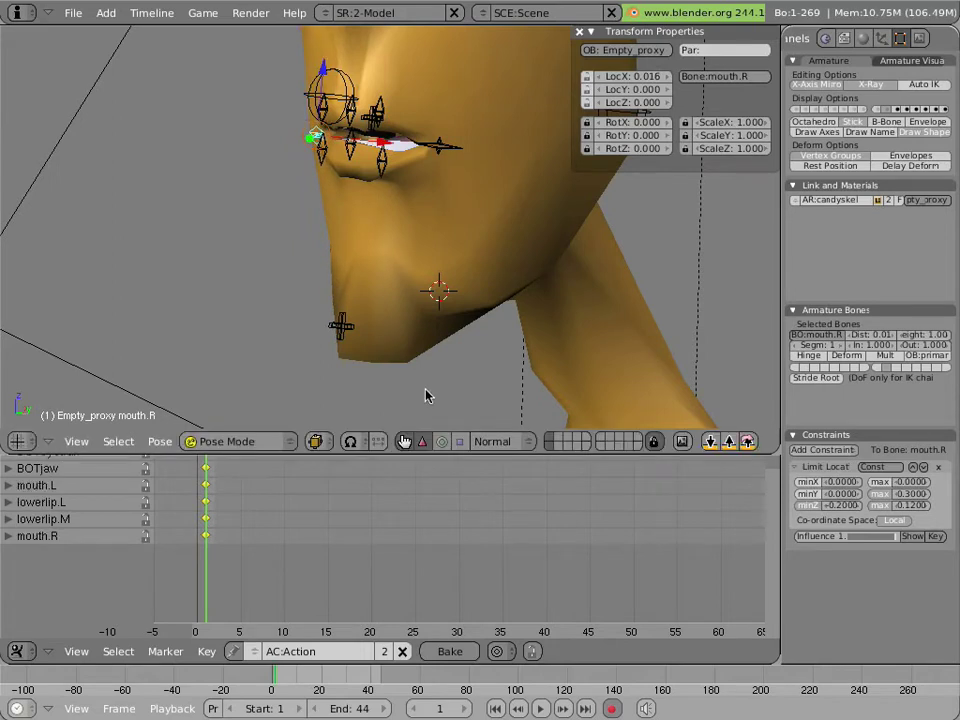
# Step: Try rotating upperlip.M from a front view, then cancel the rotation
pyautogui.click(443, 441)
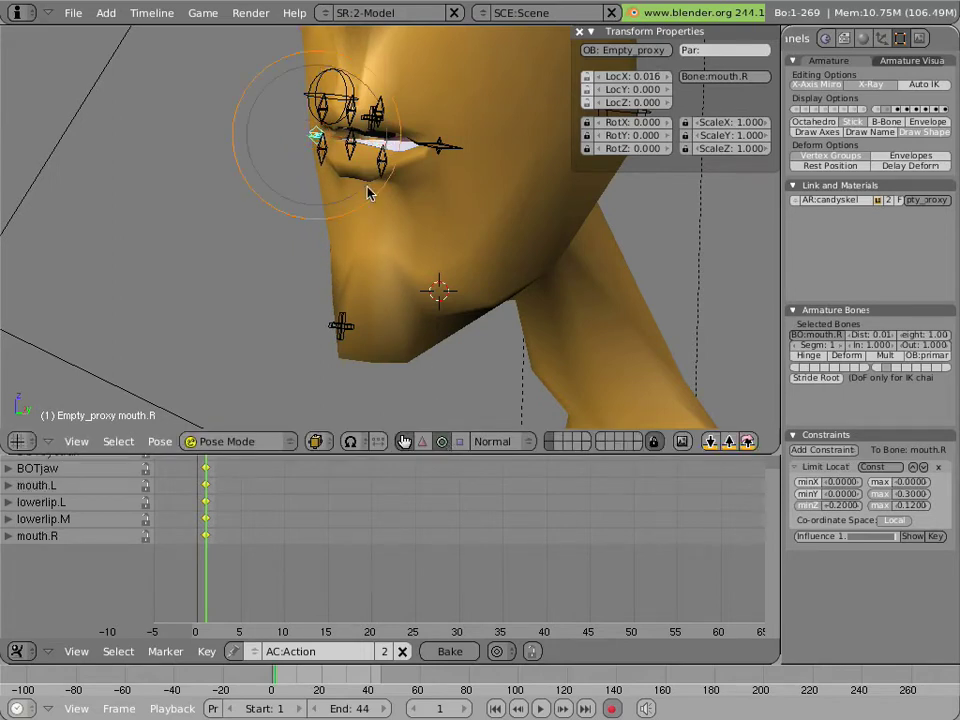
pyautogui.press('KP_1')
pyautogui.keyDown('shift'); pyautogui.scroll(3, 372, 195); pyautogui.keyUp('shift')
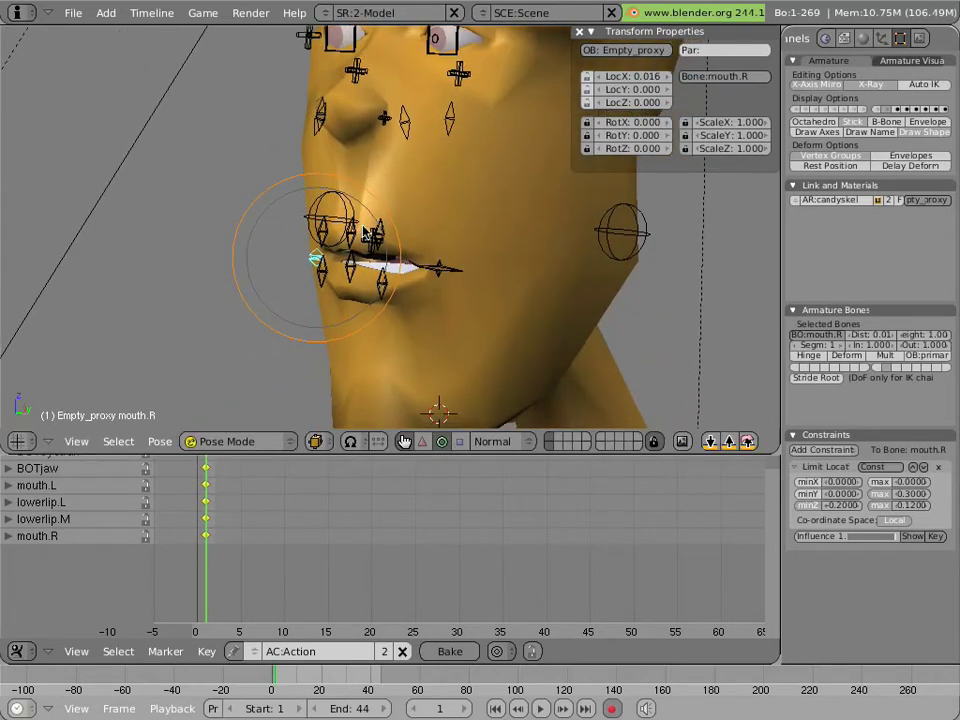
pyautogui.rightClick(272, 176)
pyautogui.moveTo(340, 290); pyautogui.dragTo(291, 277)
pyautogui.rightClick(291, 277)
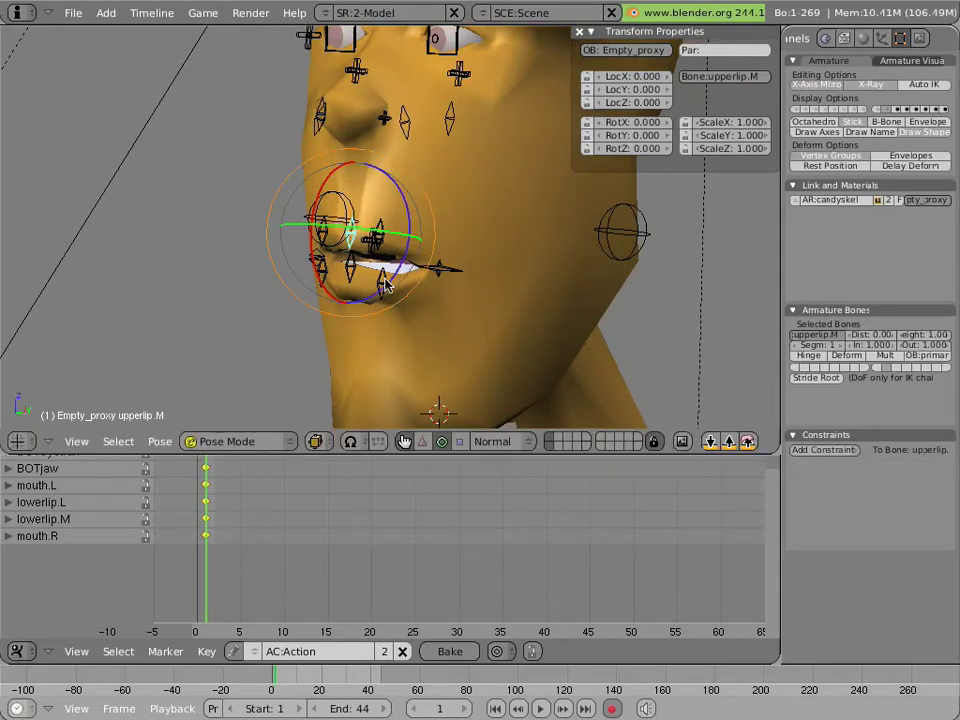
# Step: Key location, rotation and scale for the upper and lower lip bones
pyautogui.rightClick(381, 224)
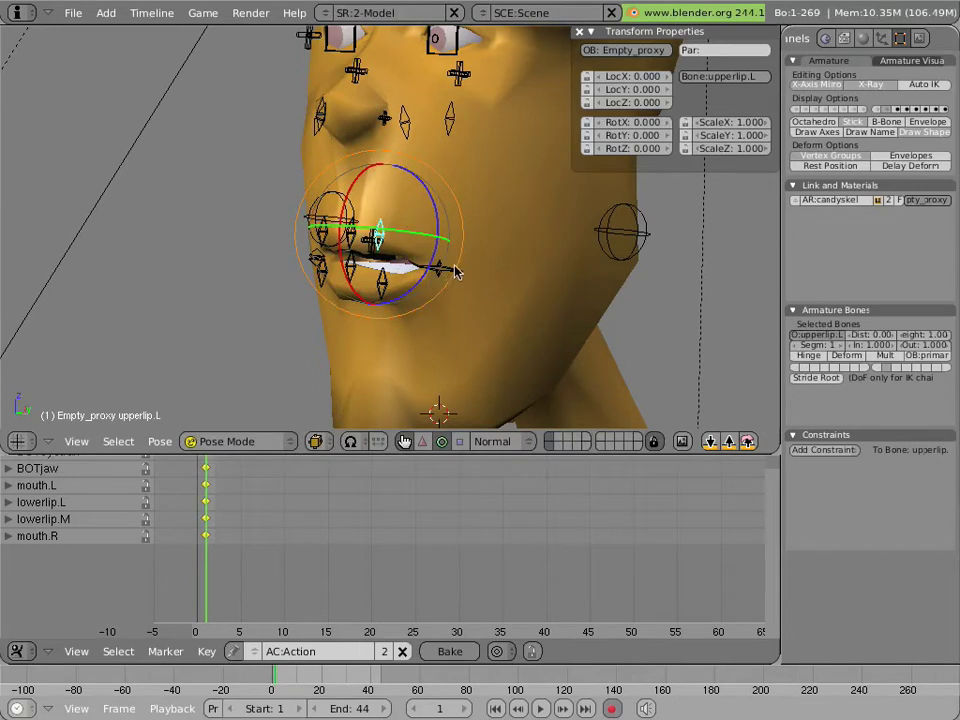
pyautogui.keyDown('shift'); pyautogui.rightClick(383, 284); pyautogui.keyUp('shift')
pyautogui.keyDown('shift'); pyautogui.rightClick(350, 265); pyautogui.keyUp('shift')
pyautogui.keyDown('shift'); pyautogui.rightClick(325, 263); pyautogui.keyUp('shift')
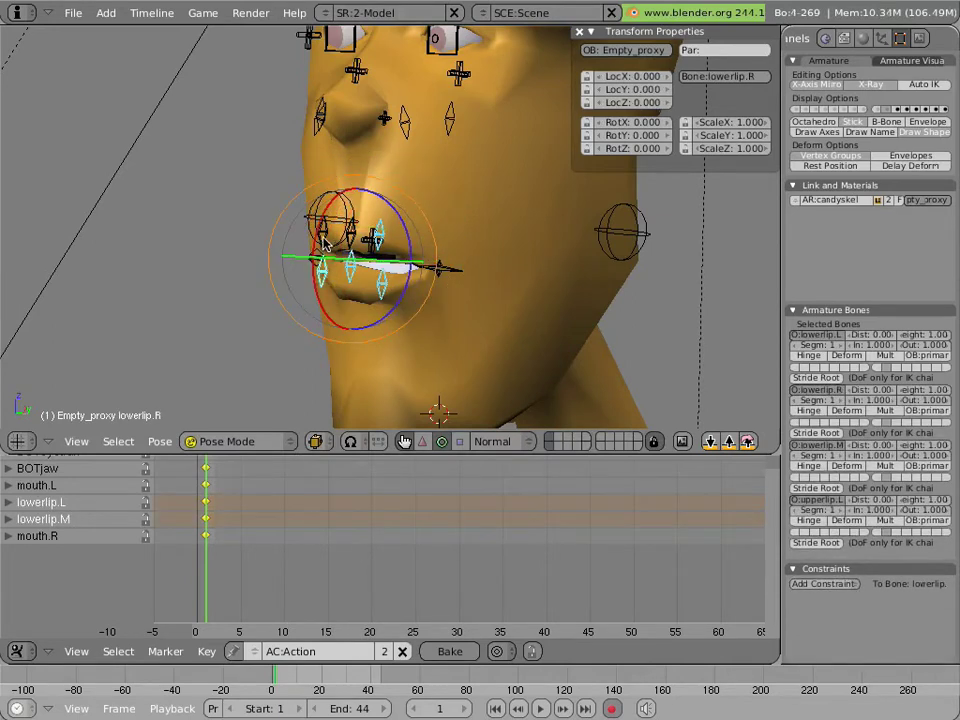
pyautogui.keyDown('shift'); pyautogui.rightClick(324, 238); pyautogui.keyUp('shift')
pyautogui.keyDown('shift'); pyautogui.rightClick(354, 243); pyautogui.keyUp('shift')
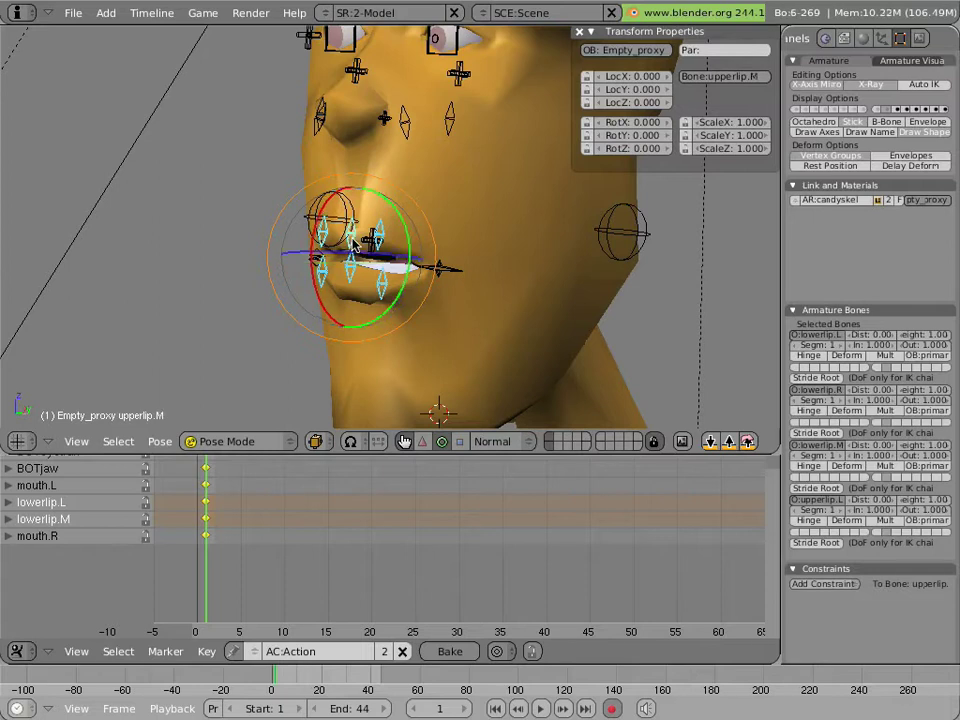
pyautogui.press('i')
pyautogui.click(352, 258)
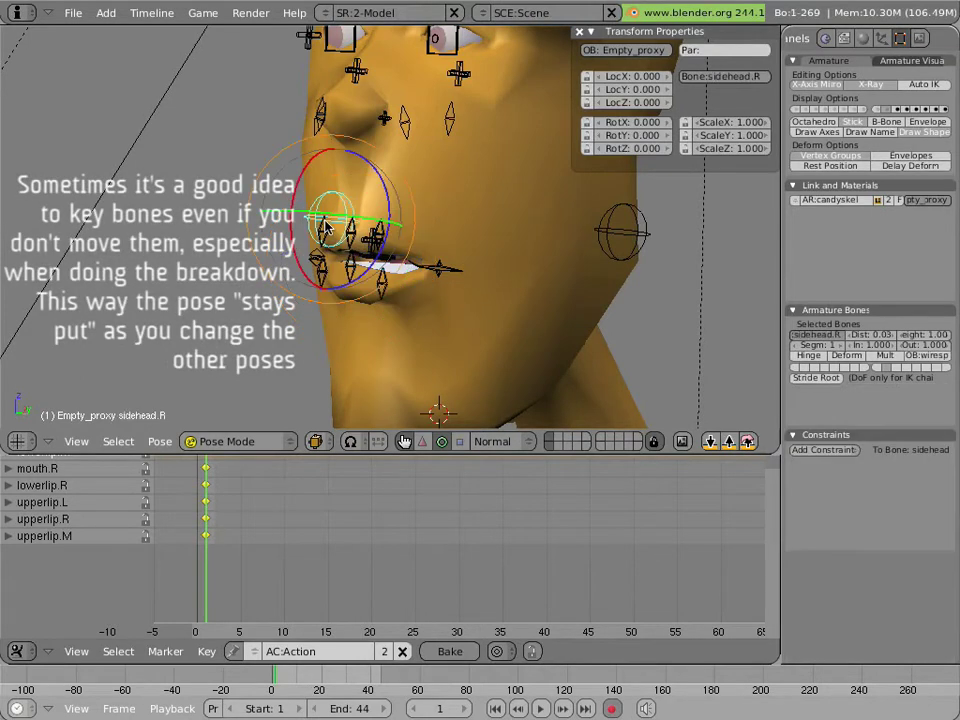
# Step: Key location and rotation for both sidehead bones
pyautogui.rightClick(612, 236)
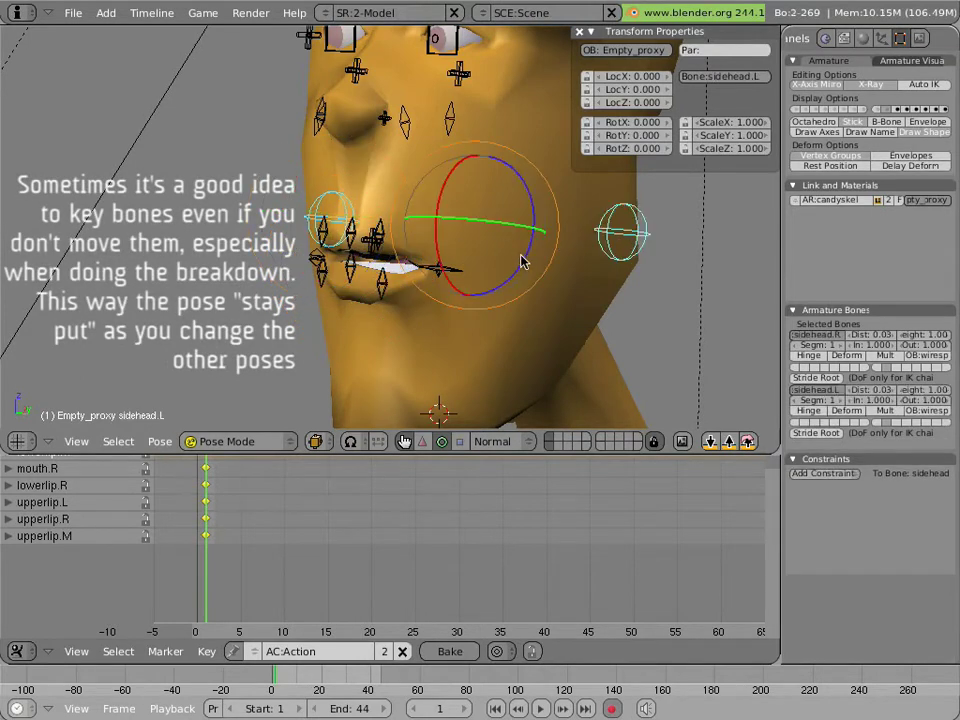
pyautogui.press('i')
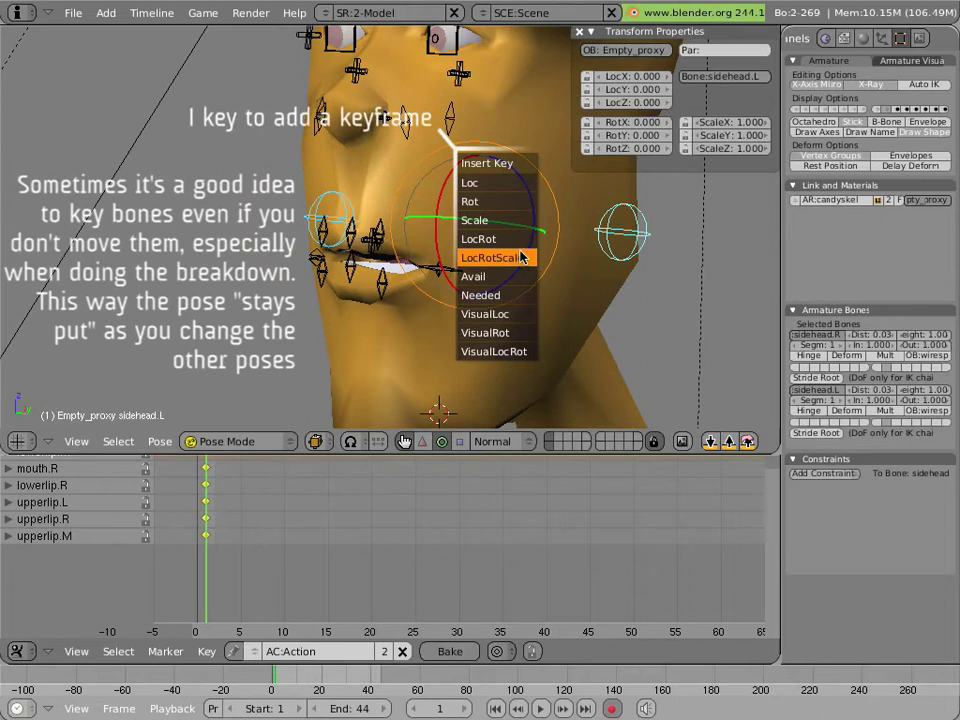
pyautogui.click(486, 239)
pyautogui.keyDown('shift'); pyautogui.moveTo(454, 167); pyautogui.dragTo(463, 210, button='middle'); pyautogui.keyUp('shift')
pyautogui.keyDown('shift'); pyautogui.scroll(-1, 463, 210); pyautogui.keyUp('shift')
# Step: Select sneer.L and cheek.L, centre on cheek.L, and try moving sneer.L, then cancel
pyautogui.rightClick(502, 278)
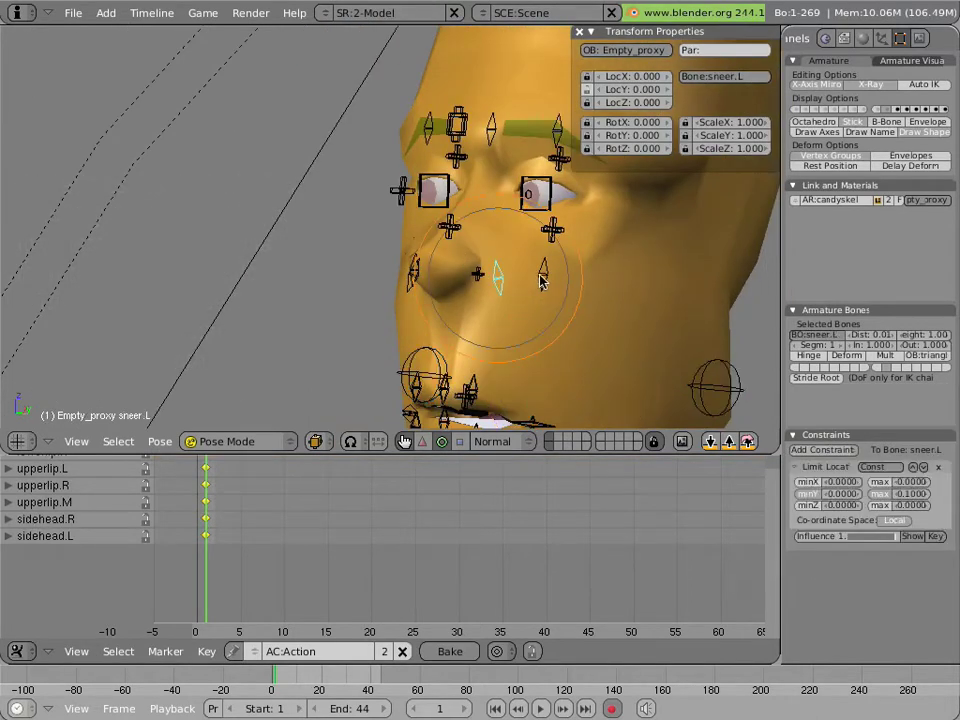
pyautogui.rightClick(542, 272)
pyautogui.press('KP_Decimal')
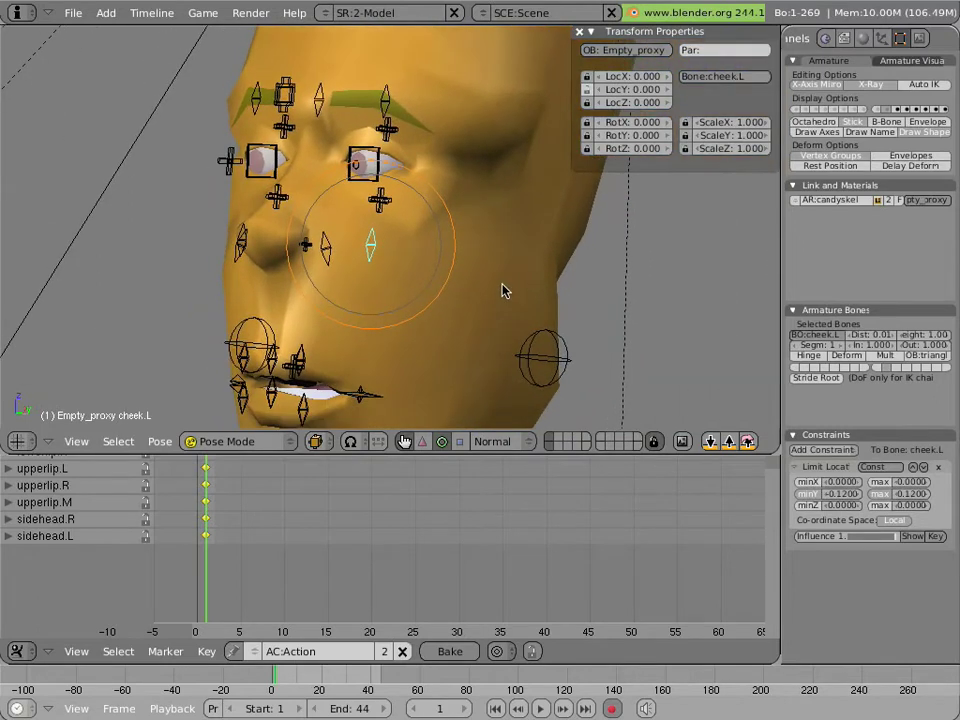
pyautogui.rightClick(329, 252)
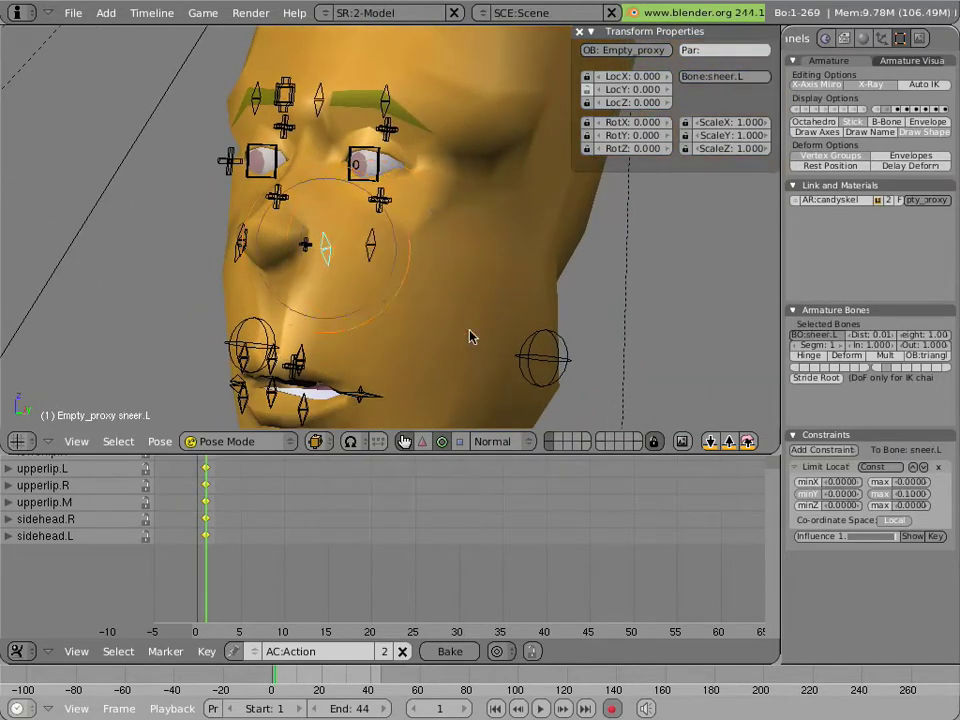
pyautogui.click(472, 336)
pyautogui.press('g')
pyautogui.press('Escape')
# Step: Raise brow.L to LocY 0.096 and reposition browmid and brow.R
pyautogui.rightClick(388, 96)
pyautogui.press('g')
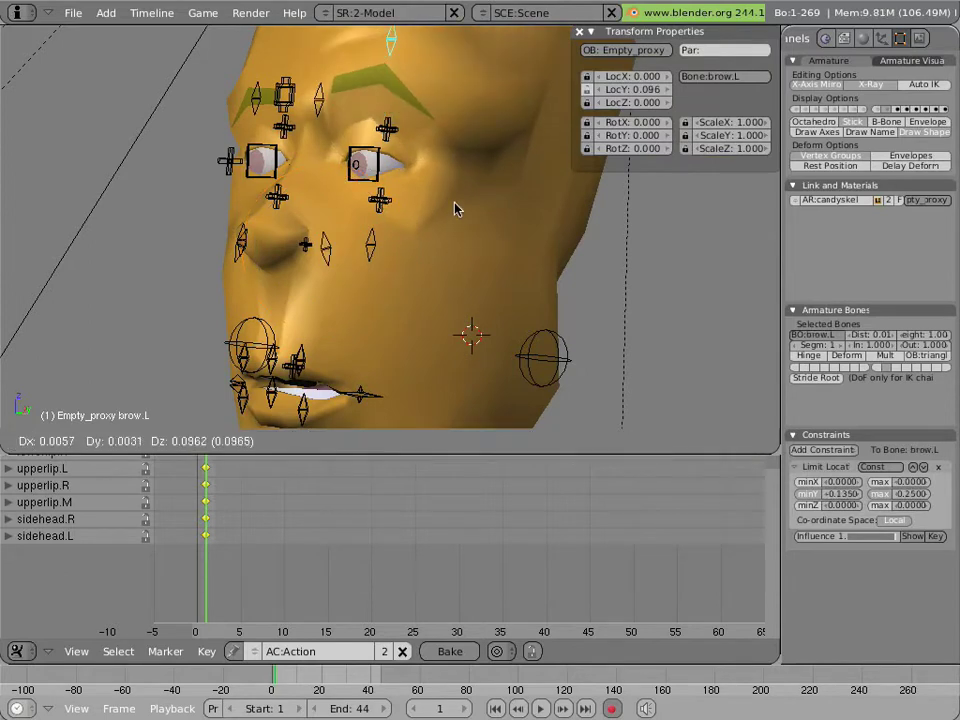
pyautogui.click(454, 208)
pyautogui.rightClick(319, 98)
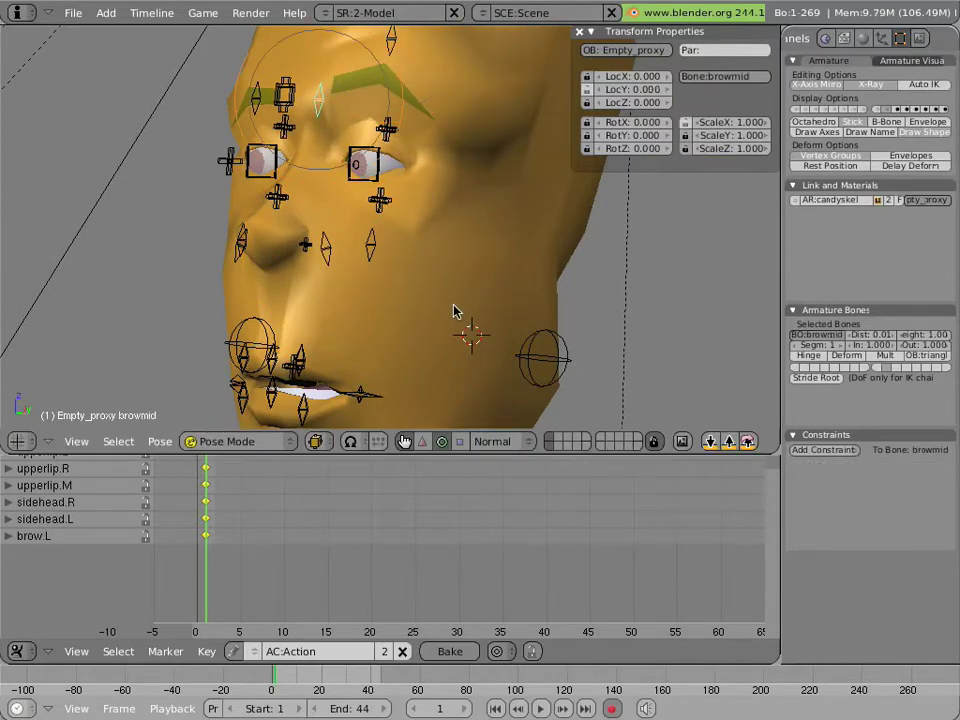
pyautogui.click(452, 297)
pyautogui.press('g')
pyautogui.click(448, 280)
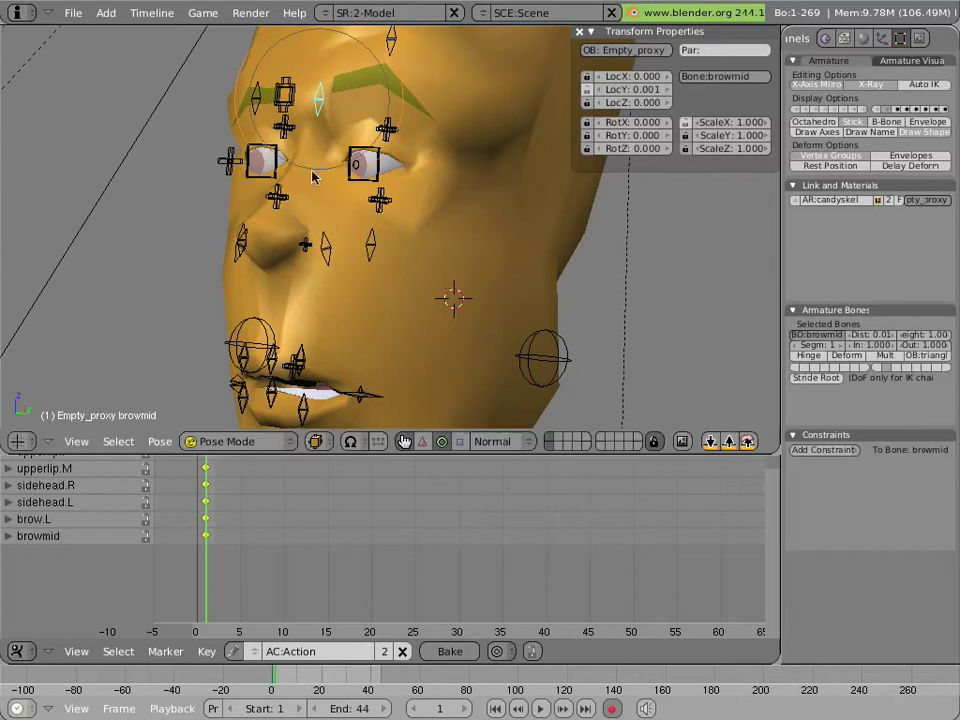
pyautogui.rightClick(195, 80)
pyautogui.press('g')
pyautogui.click(379, 270)
# Step: Narrow the BOTbrowmid bone to scale 0.742
pyautogui.moveTo(339, 246); pyautogui.dragTo(308, 229, button='middle')
pyautogui.press('KP_Decimal')
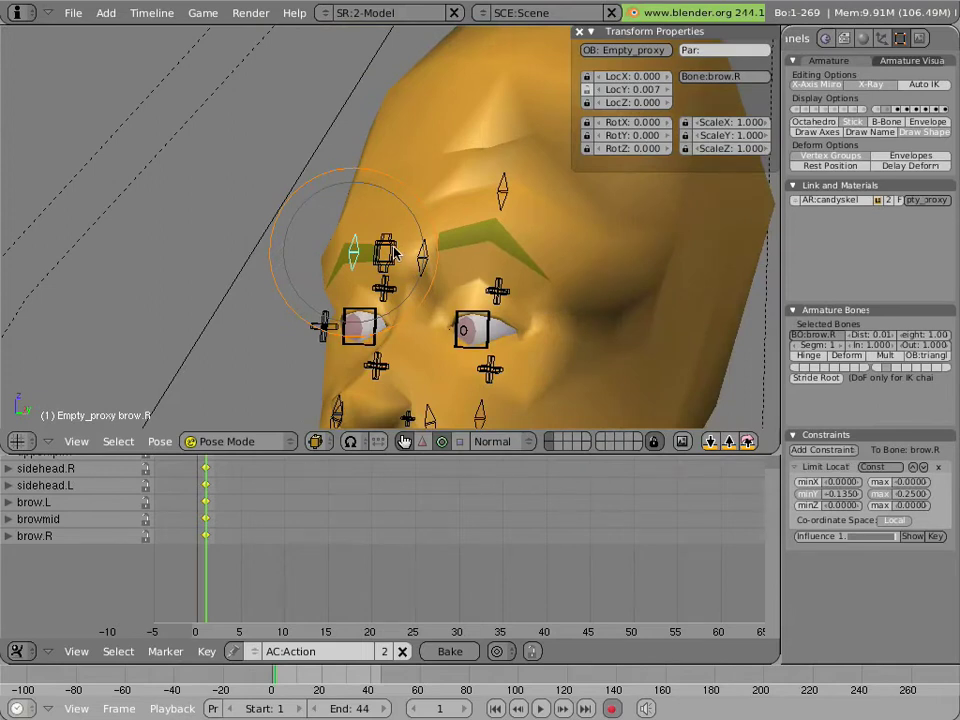
pyautogui.rightClick(387, 252)
pyautogui.moveTo(470, 300); pyautogui.dragTo(500, 311, button='middle')
pyautogui.press('s')
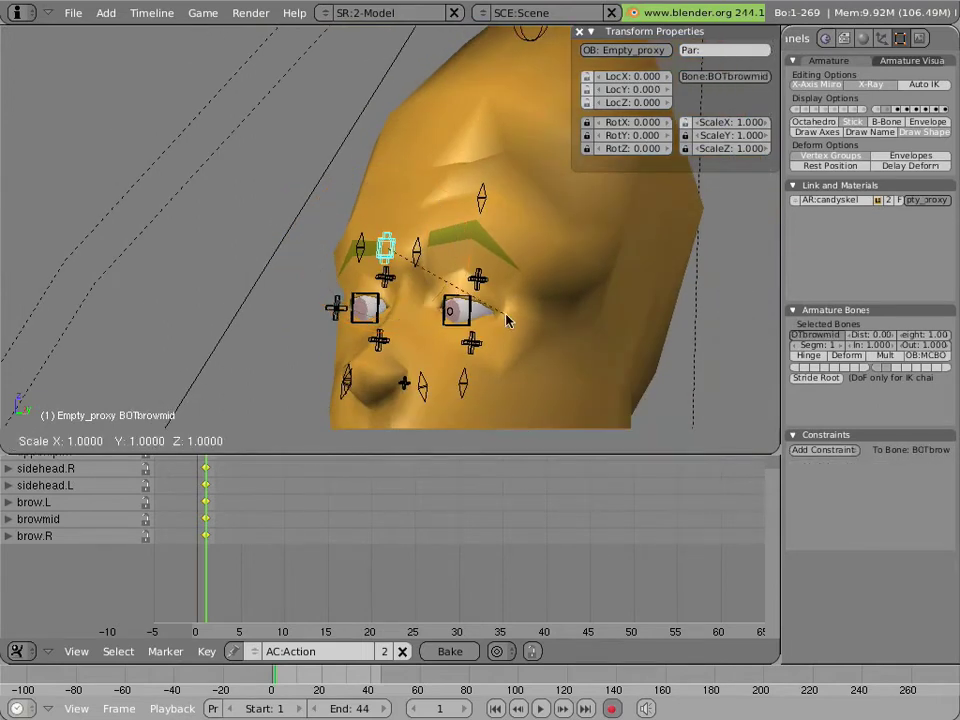
pyautogui.click(476, 302)
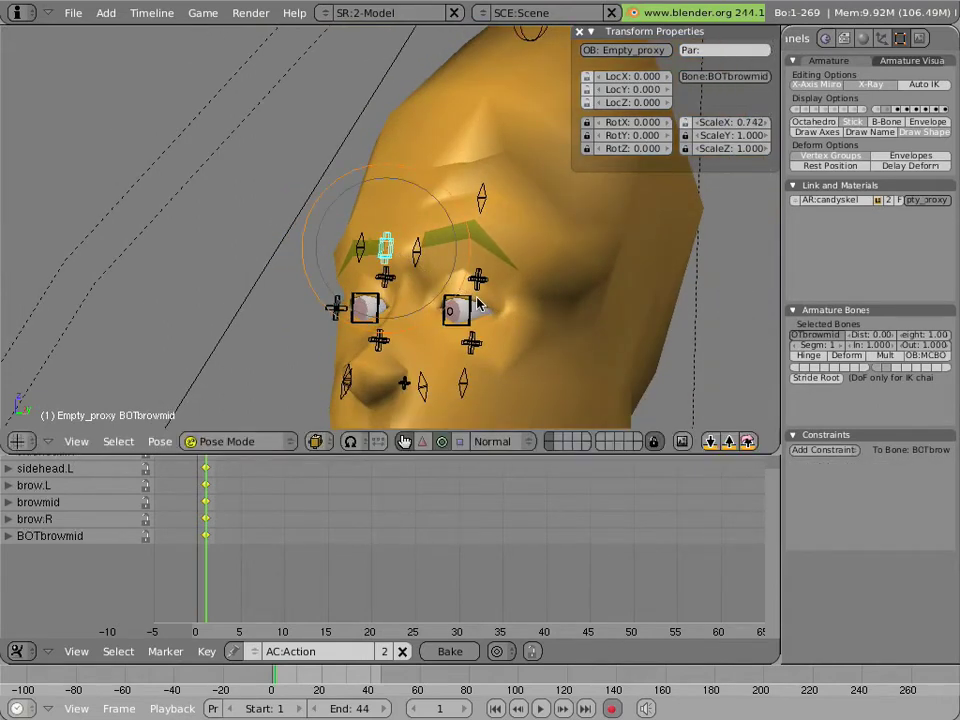
# Step: Scale BOT_eyelid_L to 0.872 and BOT_eyelid_R to about 0.85, then shift both slightly
pyautogui.moveTo(482, 311); pyautogui.dragTo(475, 268, button='middle')
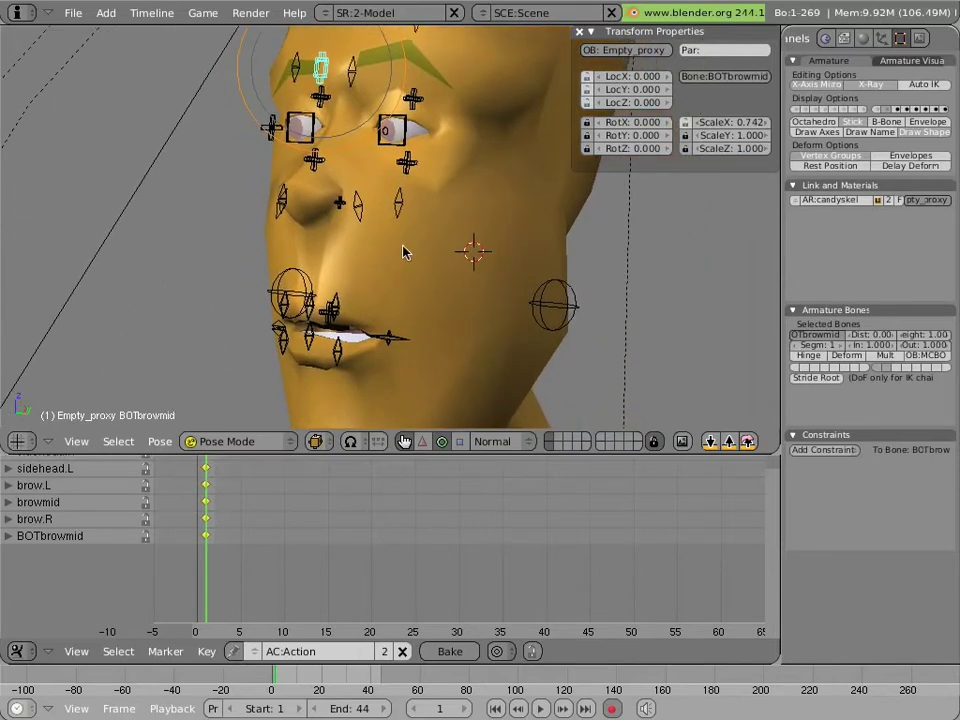
pyautogui.scroll(5, 356, 238)
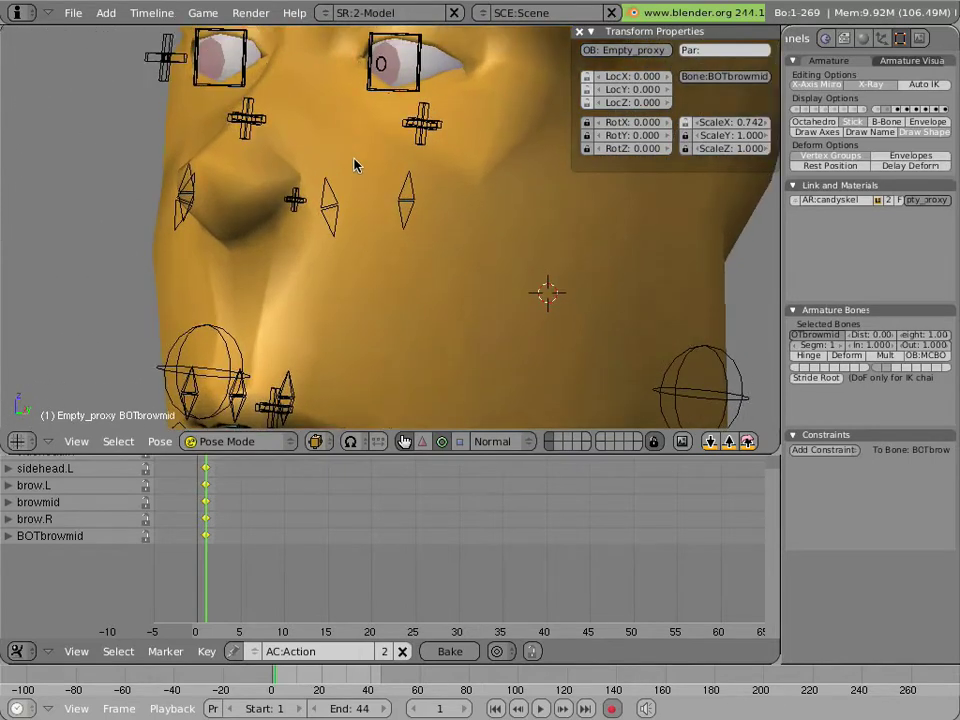
pyautogui.keyDown('shift'); pyautogui.scroll(5, 356, 200); pyautogui.keyUp('shift')
pyautogui.rightClick(387, 208)
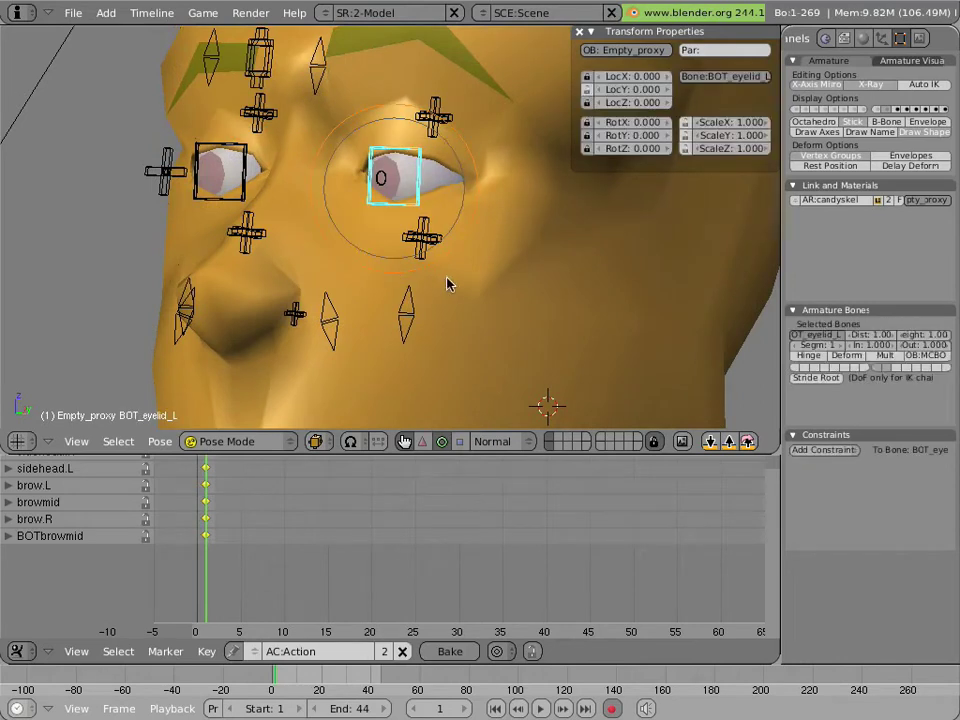
pyautogui.press('s')
pyautogui.click(363, 250)
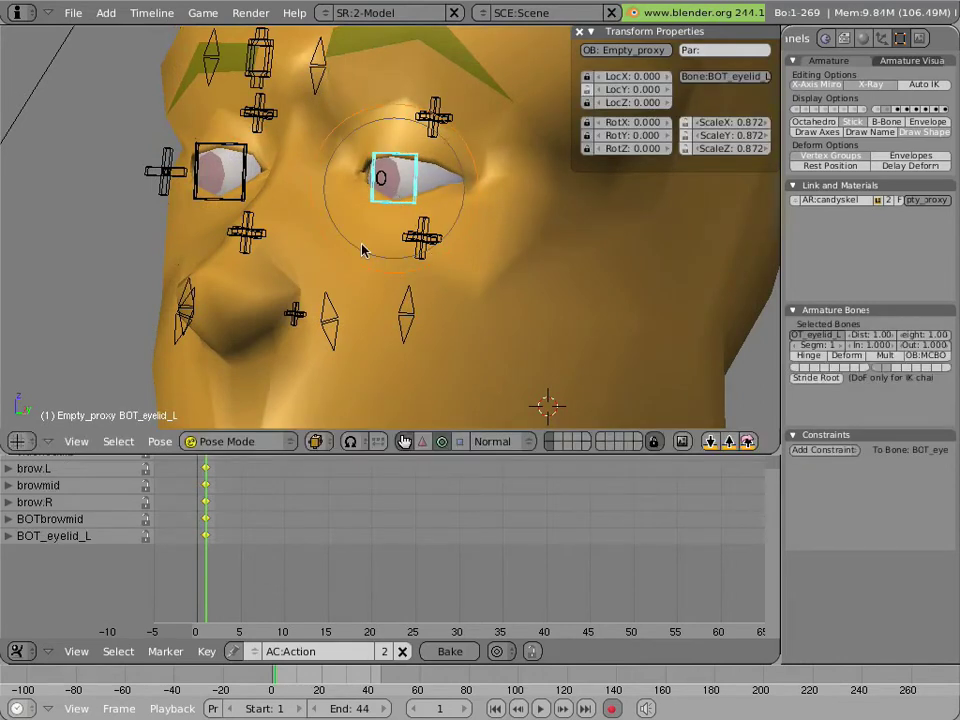
pyautogui.rightClick(257, 204)
pyautogui.press('s')
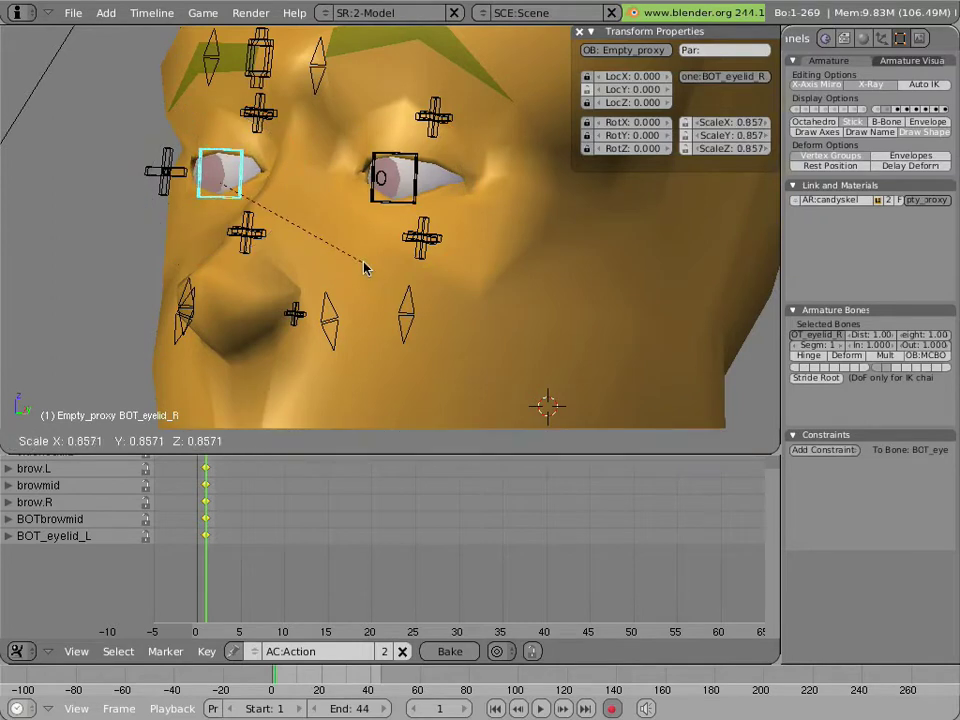
pyautogui.click(370, 257)
pyautogui.keyDown('shift'); pyautogui.rightClick(388, 205); pyautogui.keyUp('shift')
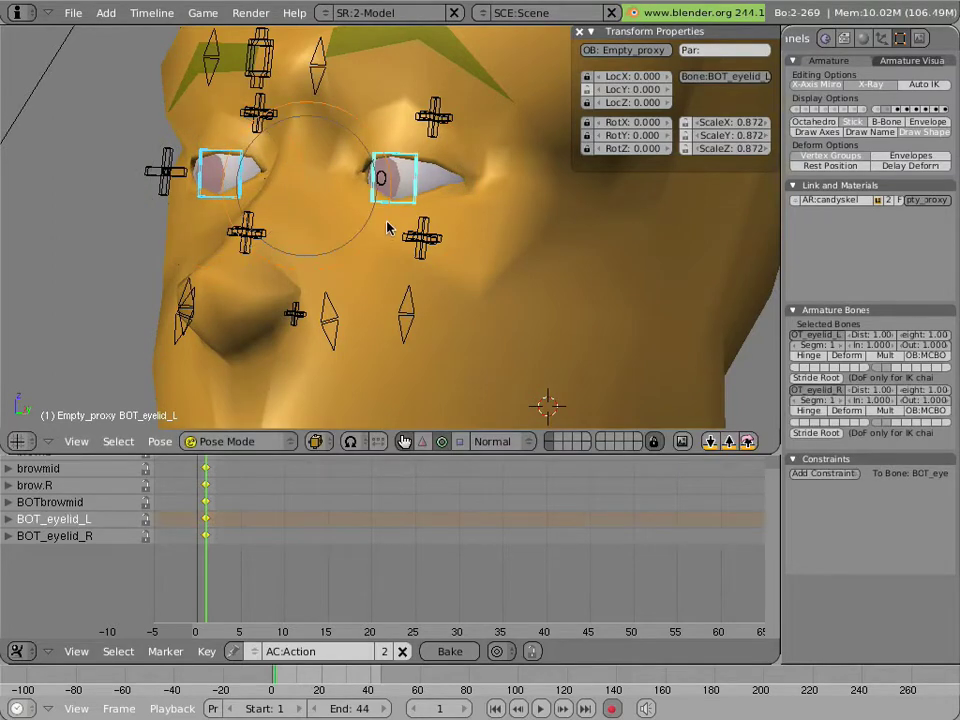
pyautogui.click(423, 441)
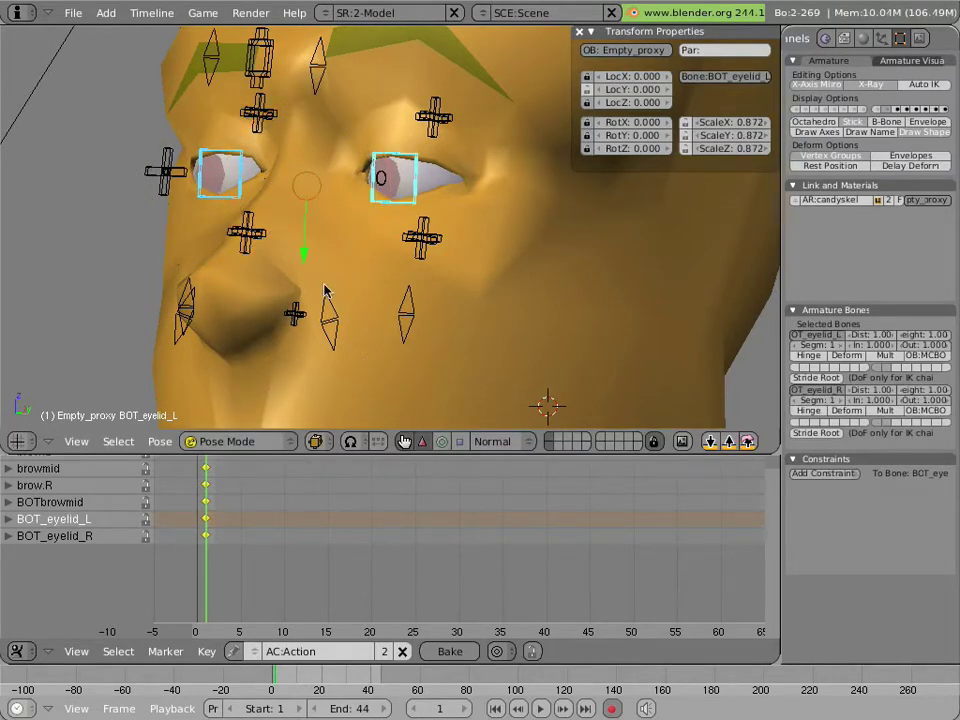
pyautogui.moveTo(308, 258)
pyautogui.mouseDown()
pyautogui.moveTo(306, 246)
pyautogui.moveTo(306, 278)
pyautogui.moveTo(306, 247)
pyautogui.moveTo(306, 262)
pyautogui.mouseUp()
# Step: Key the location of the four upper and lower eye bones at frame 1
pyautogui.rightClick(258, 234)
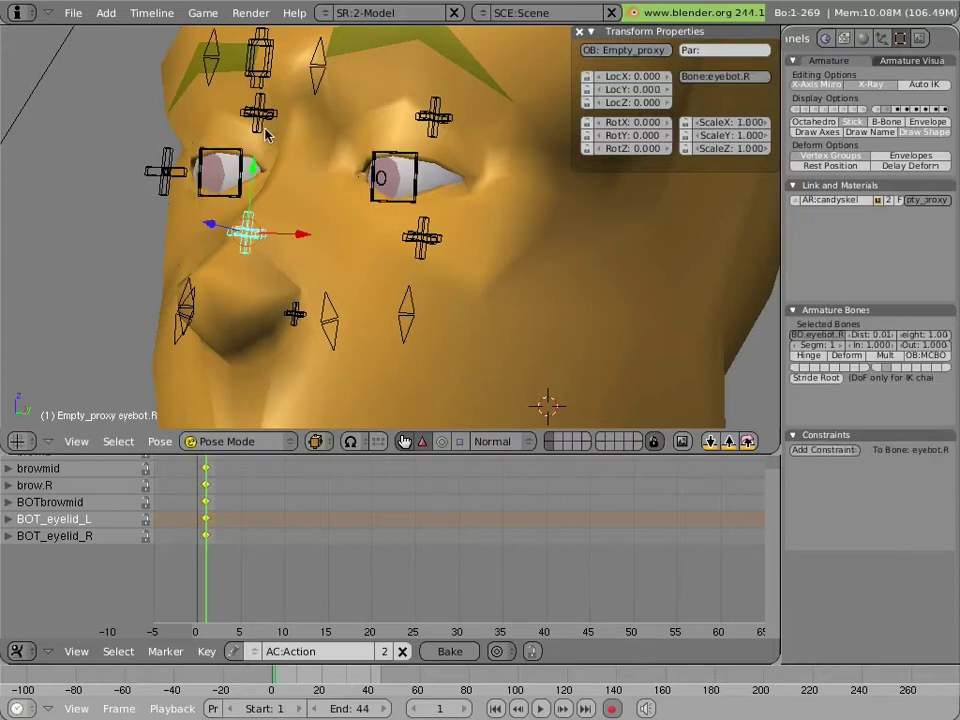
pyautogui.keyDown('shift'); pyautogui.rightClick(258, 112); pyautogui.keyUp('shift')
pyautogui.keyDown('shift'); pyautogui.rightClick(434, 117); pyautogui.keyUp('shift')
pyautogui.keyDown('shift'); pyautogui.rightClick(421, 240); pyautogui.keyUp('shift')
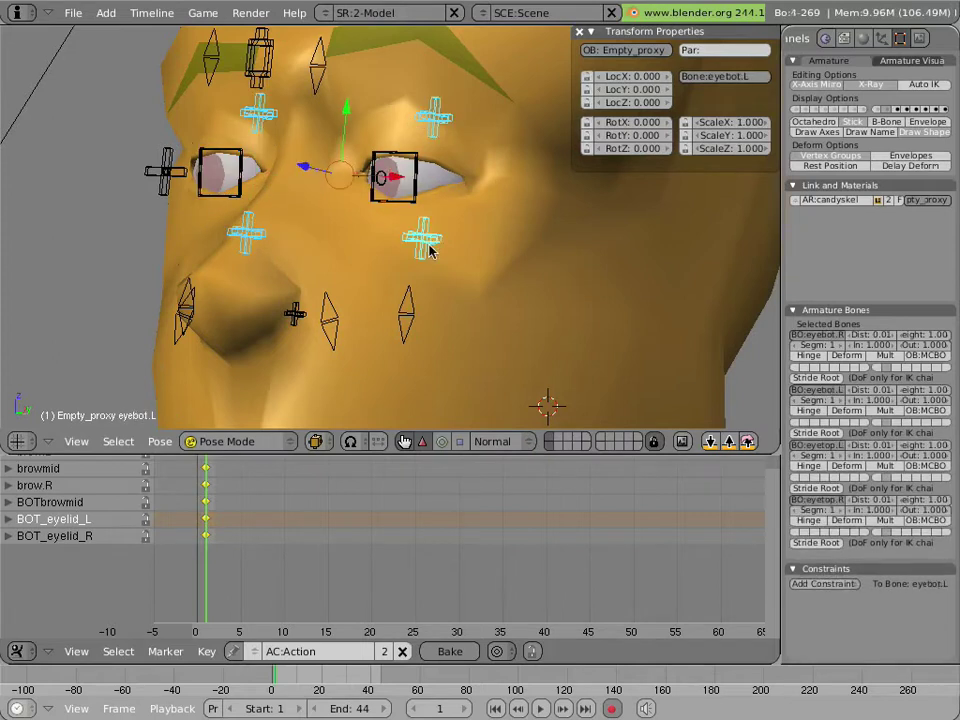
pyautogui.press('i')
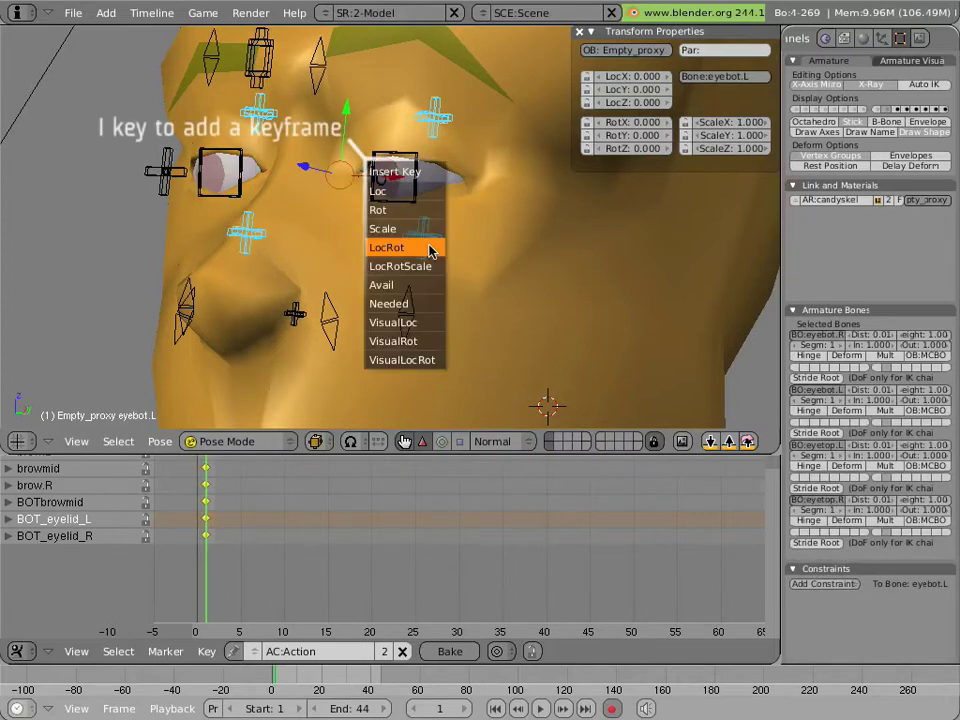
pyautogui.click(425, 190)
# Step: Enlarge the BOTpupil bone to about 1.2 scale
pyautogui.rightClick(393, 190)
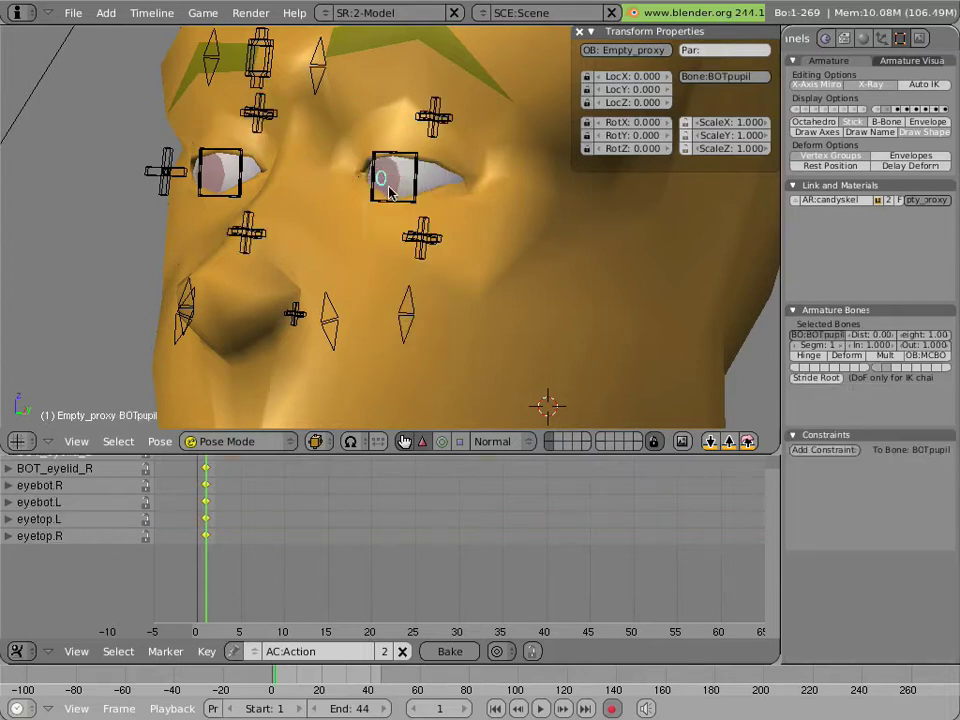
pyautogui.scroll(3, 392, 199)
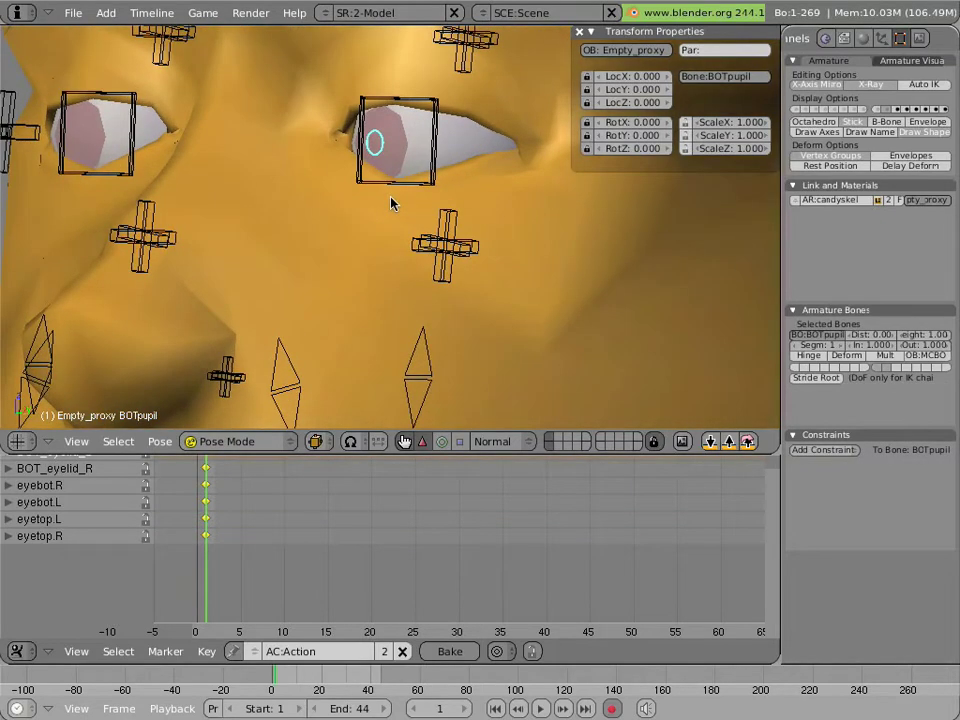
pyautogui.press('s')
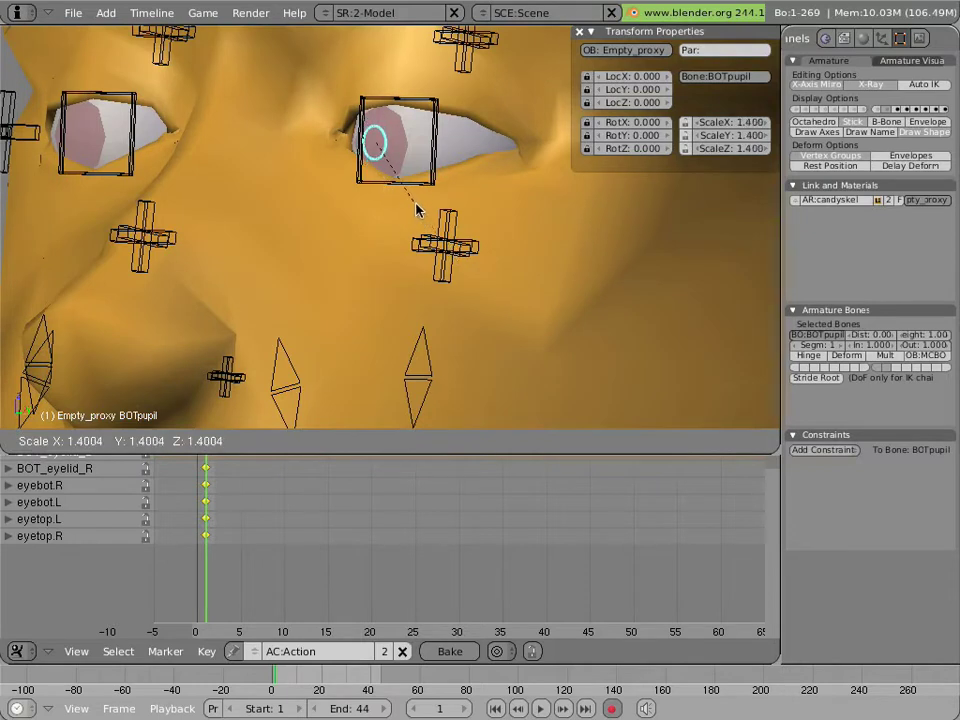
pyautogui.click(414, 206)
# Step: Key location and rotation for the tophead bone
pyautogui.moveTo(414, 206); pyautogui.dragTo(361, 204, button='middle')
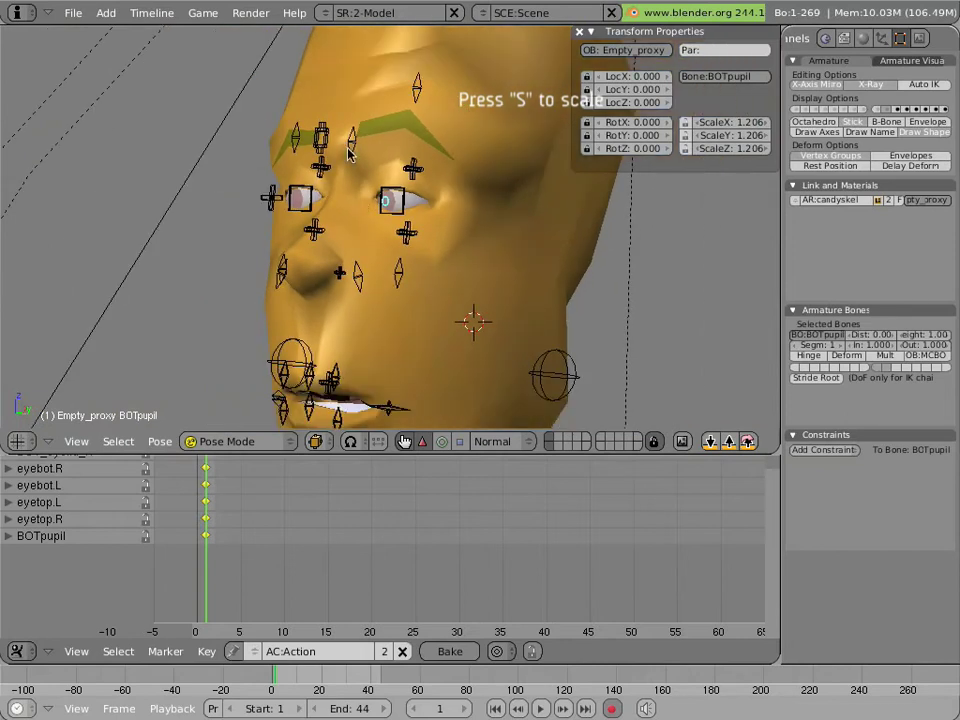
pyautogui.moveTo(350, 152)
pyautogui.mouseDown(button='middle')
pyautogui.moveTo(336, 216)
pyautogui.moveTo(360, 168)
pyautogui.mouseUp(button='middle')
pyautogui.rightClick(369, 155)
pyautogui.press('i')
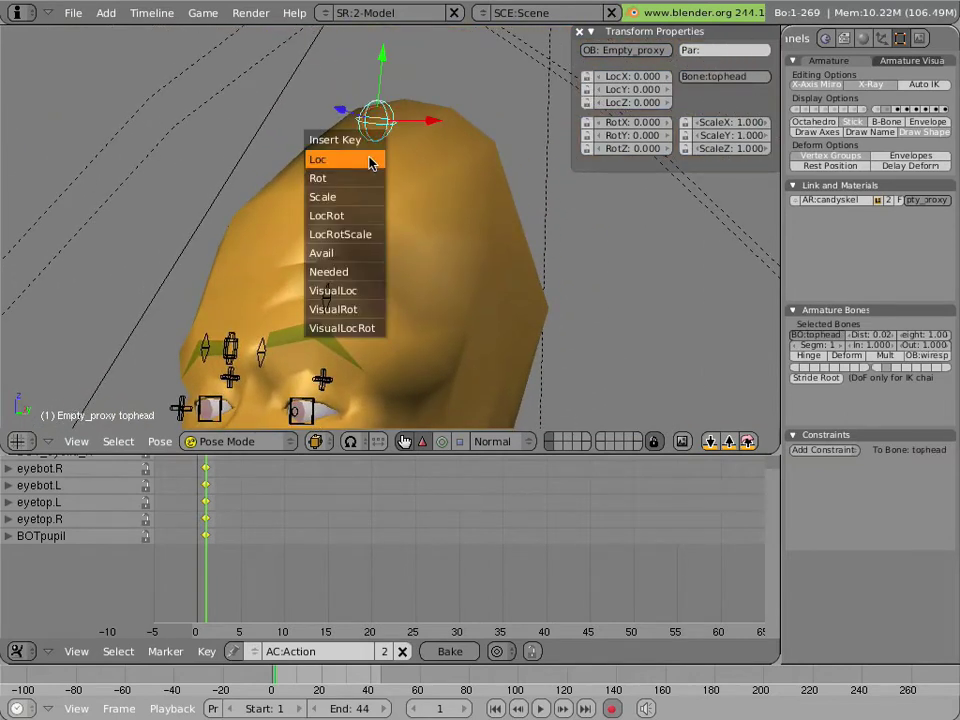
pyautogui.click(345, 215)
pyautogui.moveTo(379, 223); pyautogui.dragTo(380, 70, button='middle')
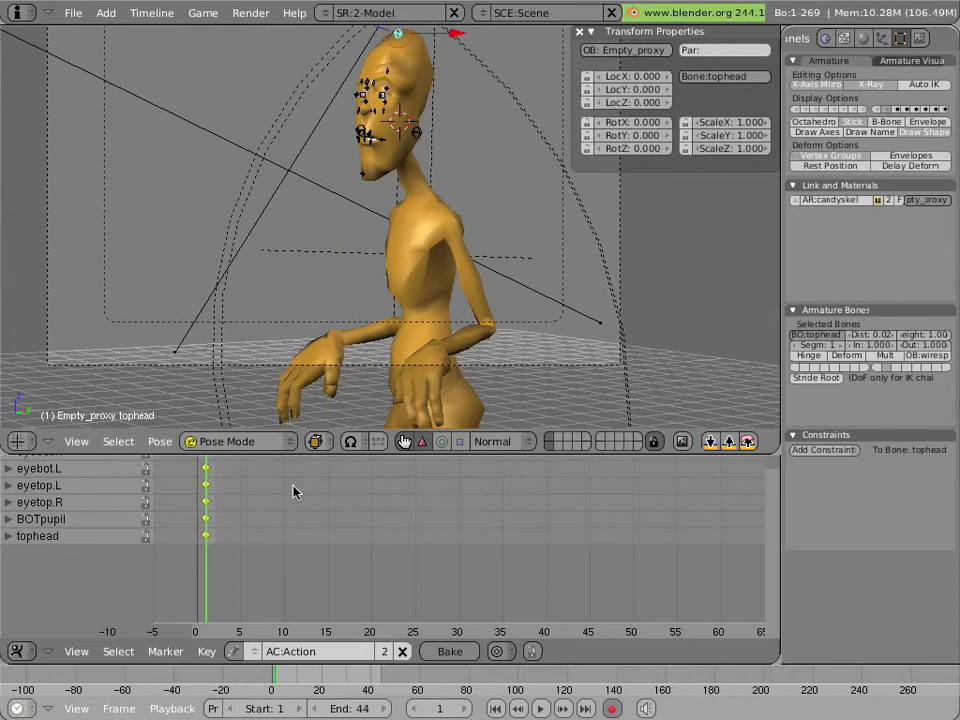
pyautogui.keyDown('ctrl'); pyautogui.moveTo(499, 378); pyautogui.dragTo(472, 298, button='middle'); pyautogui.keyUp('ctrl')
# Step: Select the Empty object and toggle the viewport between wireframe and solid
pyautogui.rightClick(472, 298)
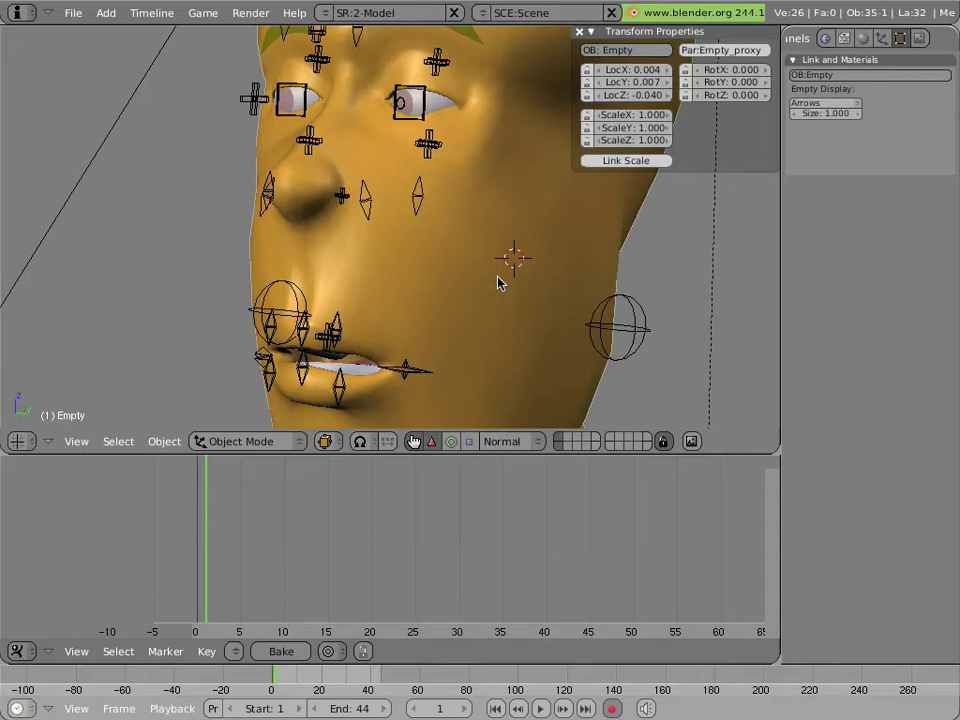
pyautogui.press('z')
pyautogui.press('z')
# Step: Raise cheek.L toward the eye and lift sneer.L slightly
pyautogui.rightClick(418, 203)
pyautogui.press('g')
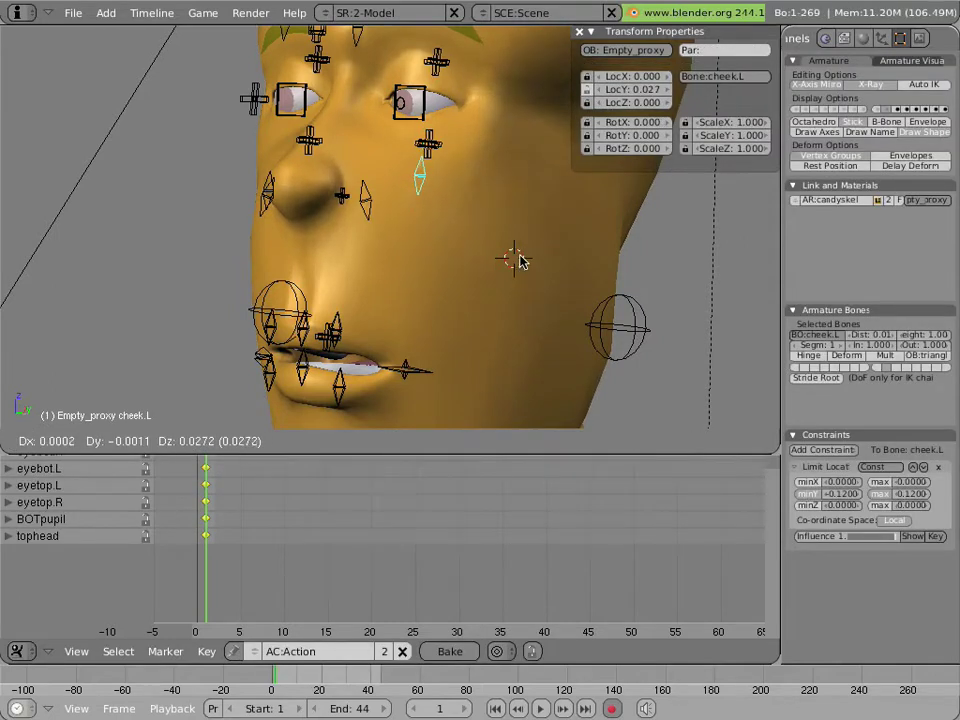
pyautogui.press('Escape')
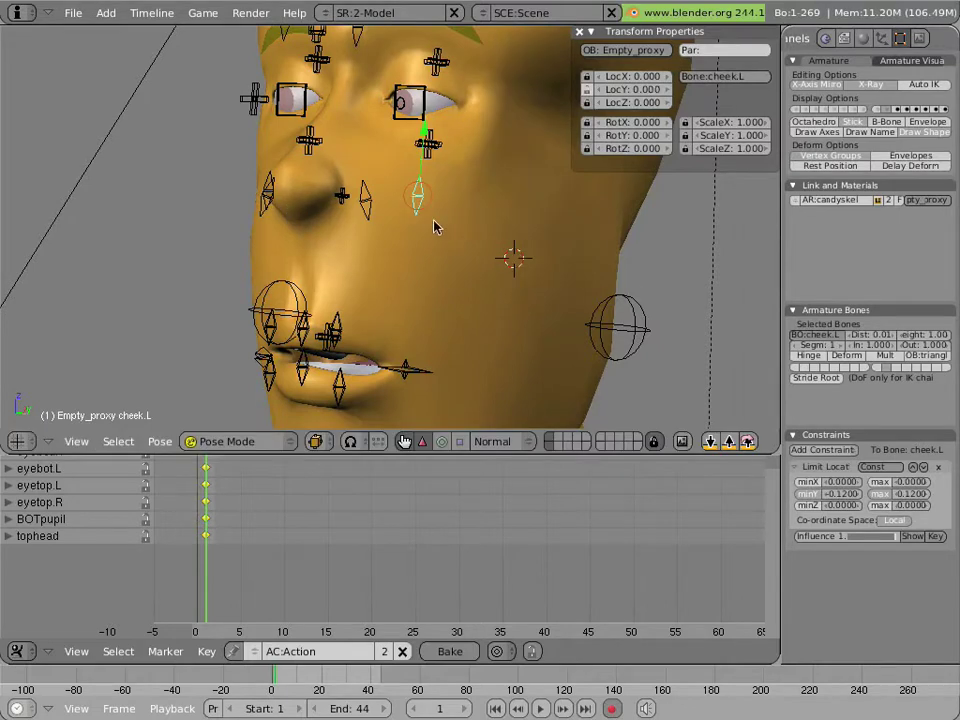
pyautogui.press('g')
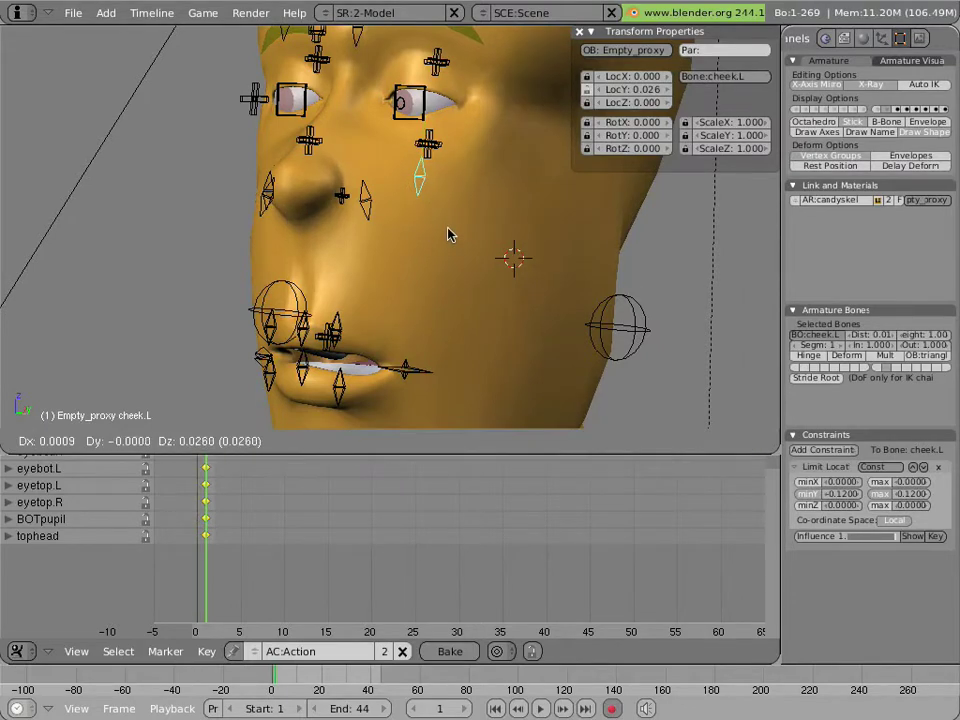
pyautogui.click(450, 231)
pyautogui.rightClick(370, 207)
pyautogui.press('g')
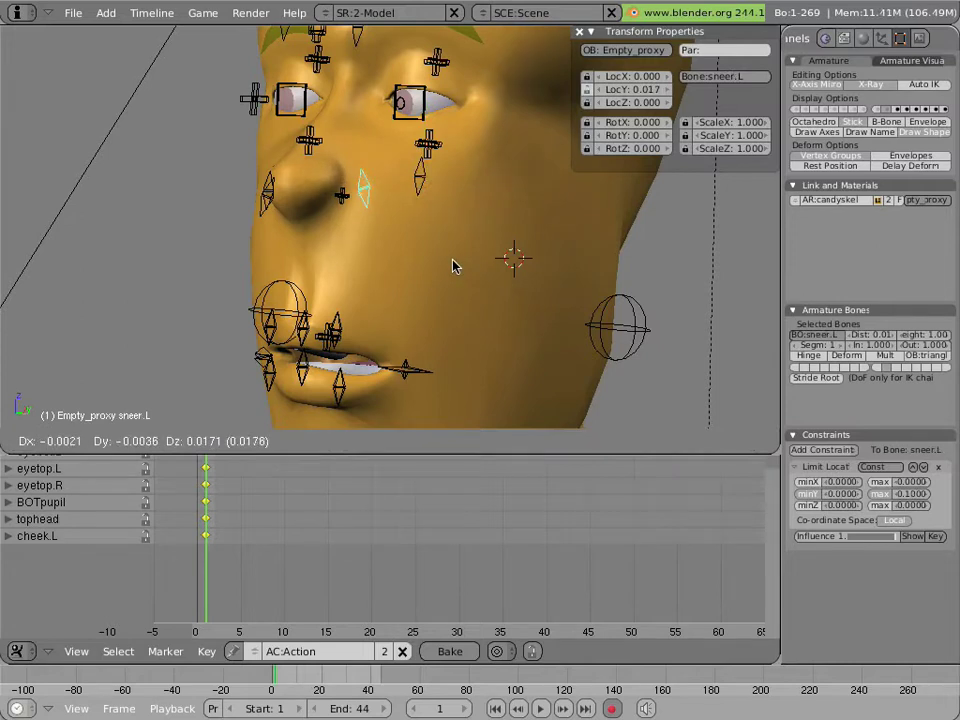
pyautogui.click(452, 266)
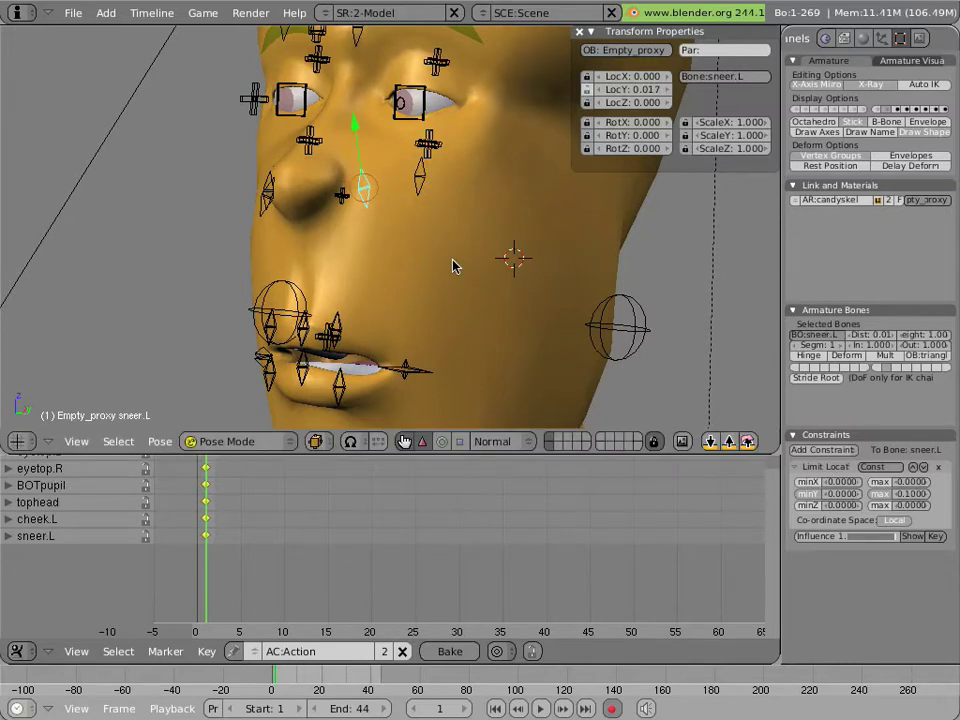
# Step: Select the Empty object, then raise cheek.L again near the eye
pyautogui.rightClick(452, 265)
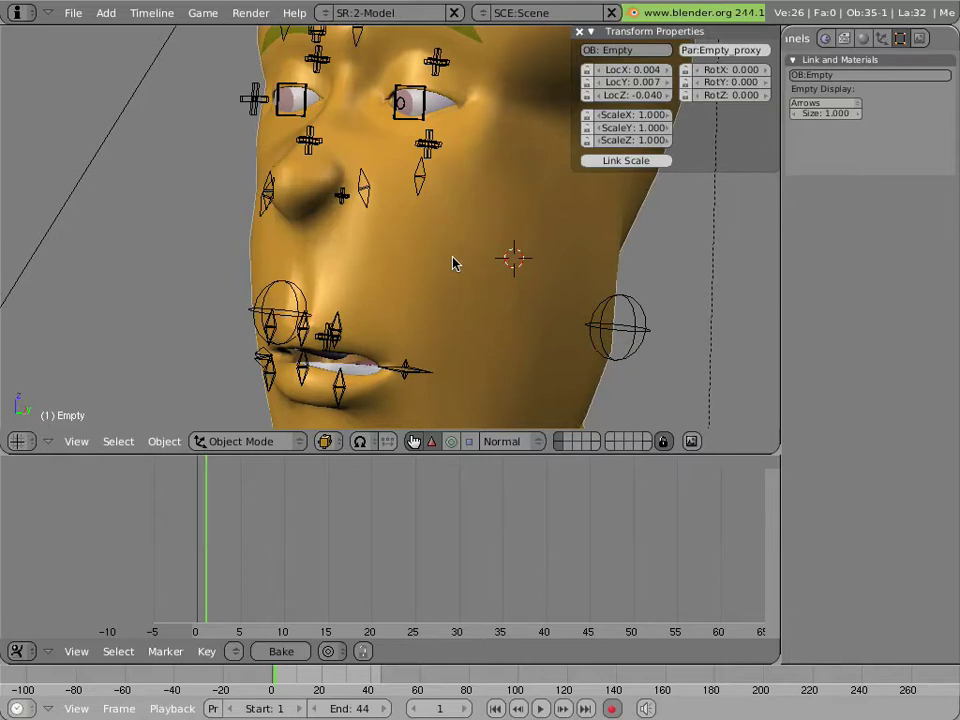
pyautogui.rightClick(422, 182)
pyautogui.press('g')
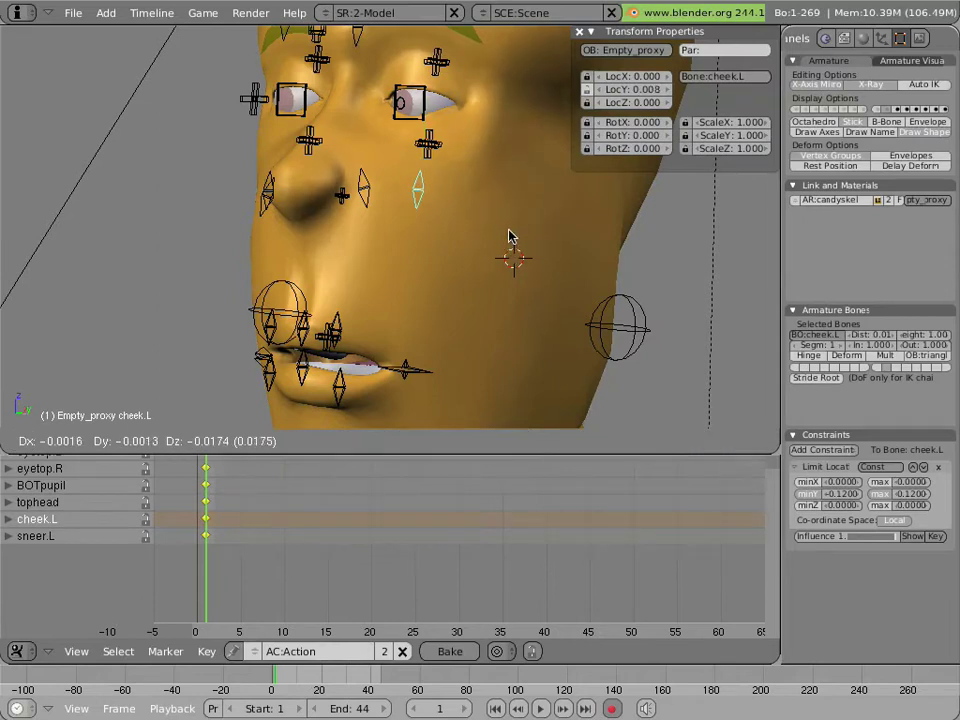
pyautogui.click(513, 160)
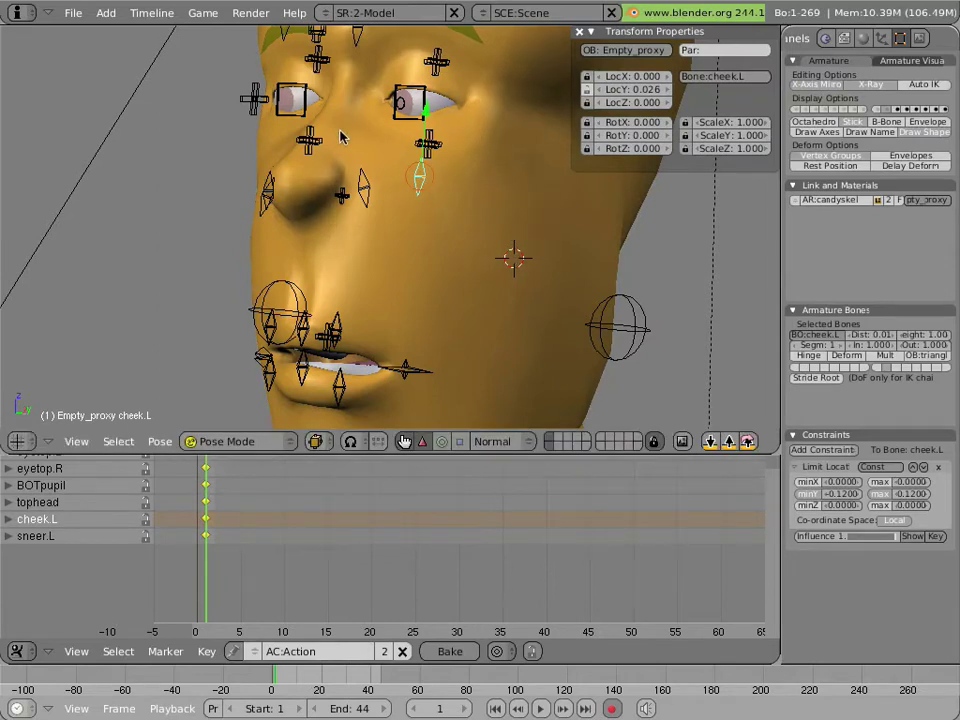
# Step: Nudge browmid slightly and lower brow.R, then select the Empty object
pyautogui.moveTo(340, 137)
pyautogui.mouseDown(button='middle')
pyautogui.moveTo(339, 124)
pyautogui.moveTo(332, 137)
pyautogui.mouseUp(button='middle')
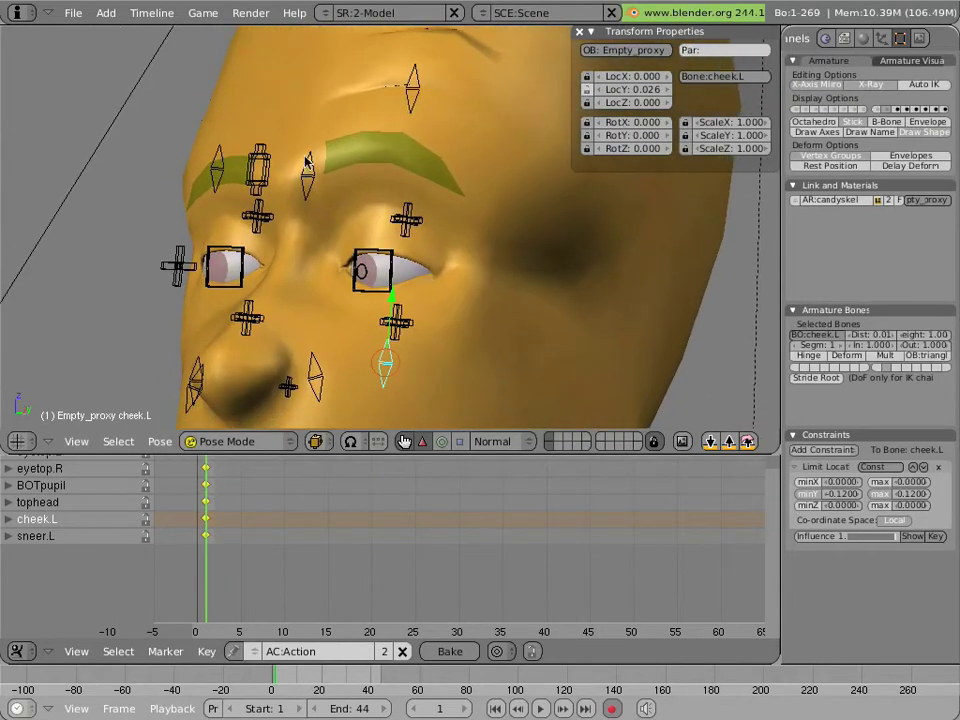
pyautogui.rightClick(307, 168)
pyautogui.press('g')
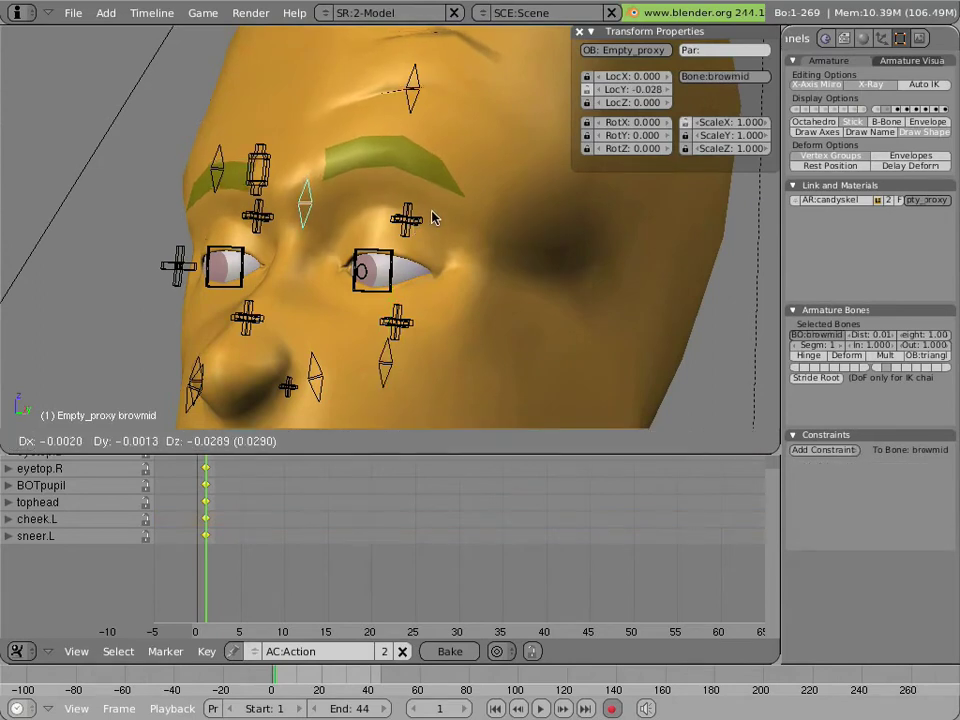
pyautogui.moveTo(432, 218); pyautogui.dragTo(431, 197)
pyautogui.click(431, 197)
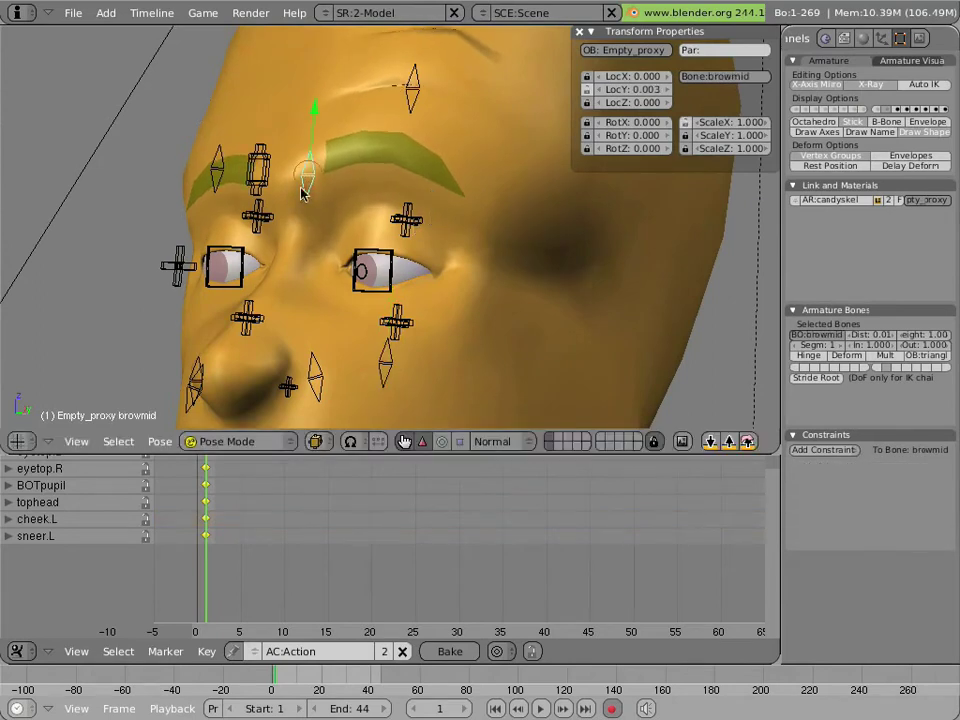
pyautogui.rightClick(210, 165)
pyautogui.press('g')
pyautogui.click(390, 258)
pyautogui.scroll(-3, 390, 258)
pyautogui.moveTo(390, 258); pyautogui.dragTo(394, 216, button='middle')
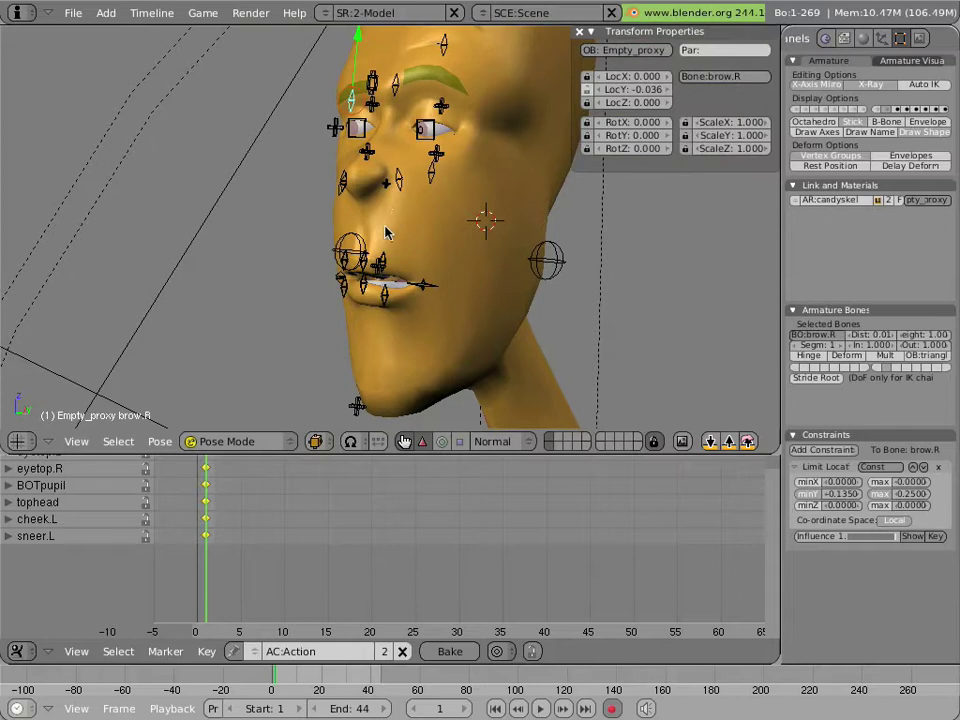
pyautogui.rightClick(388, 232)
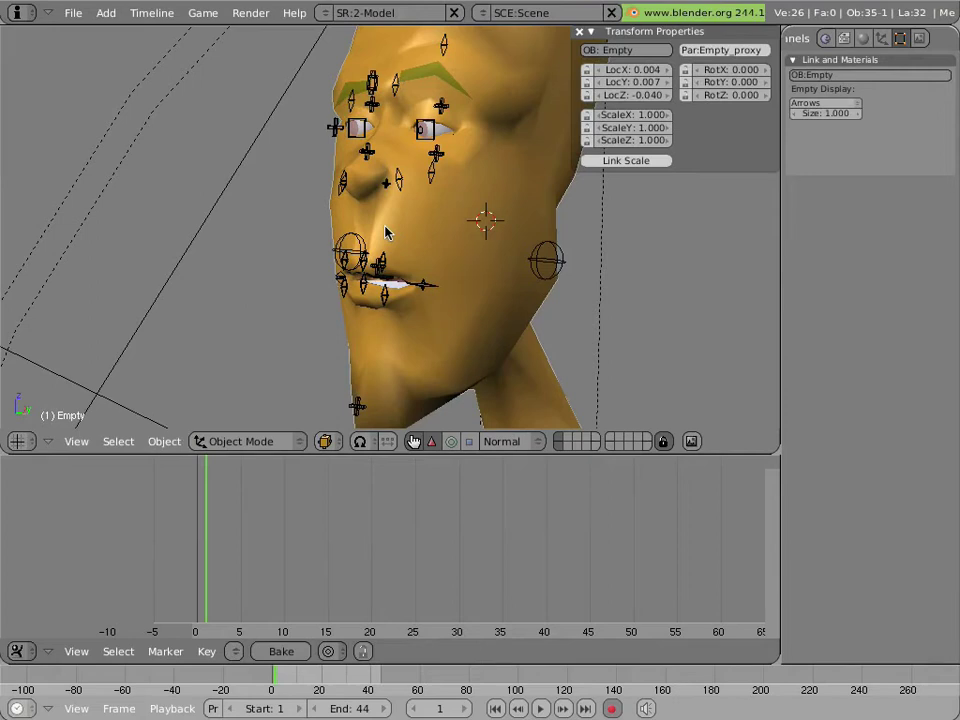
# Step: Save the file as take.blend via File > Save As
pyautogui.click(82, 12)
pyautogui.click(135, 129)
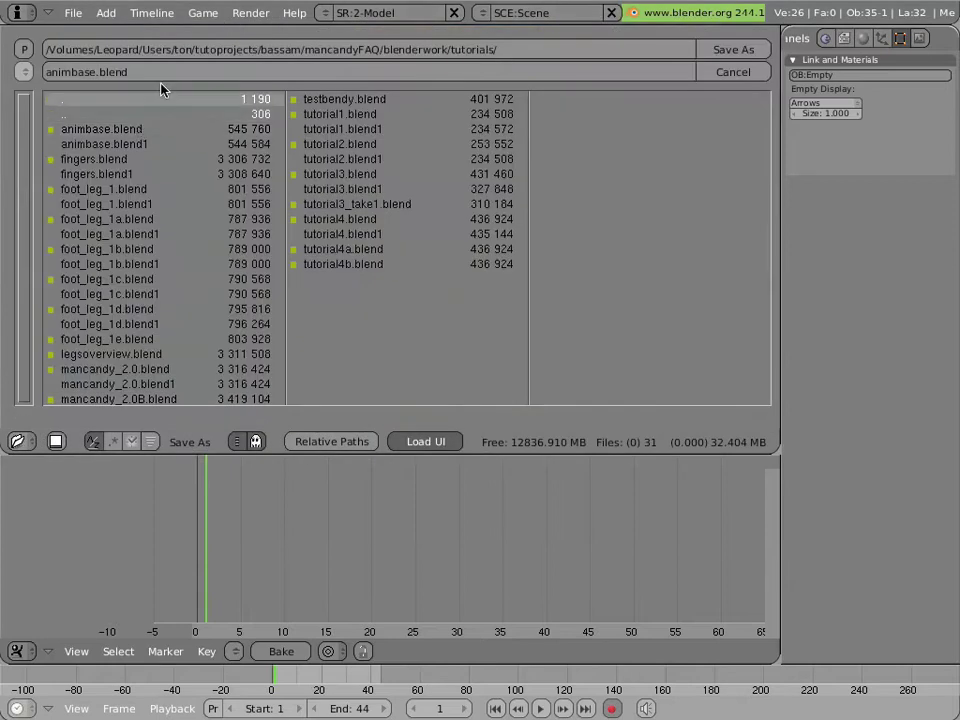
pyautogui.click(162, 74)
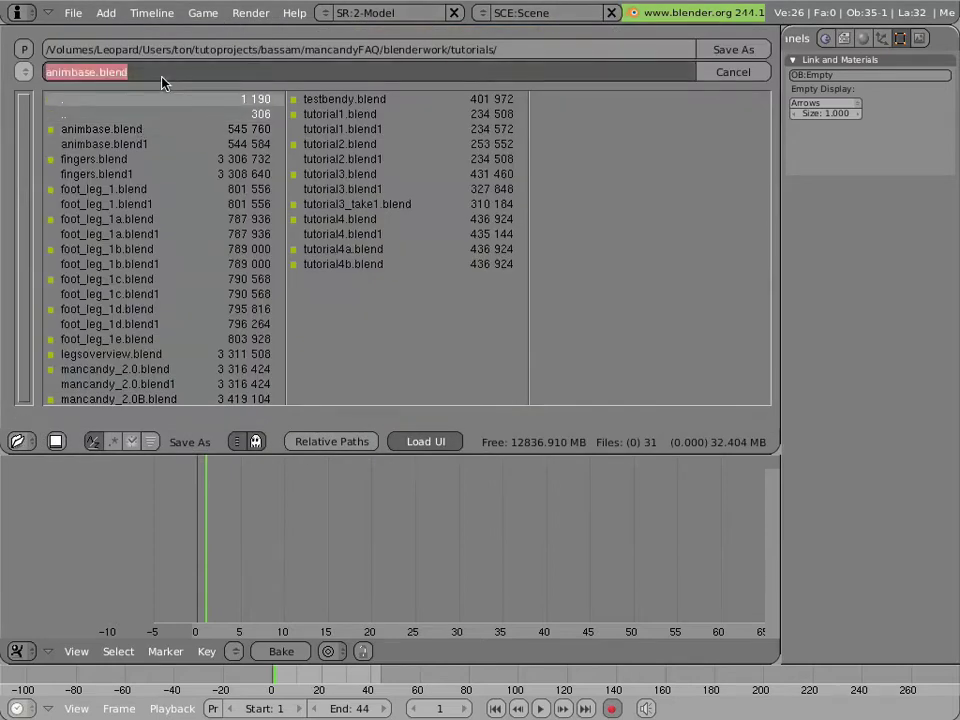
pyautogui.write('take.blend')
pyautogui.press('Return')
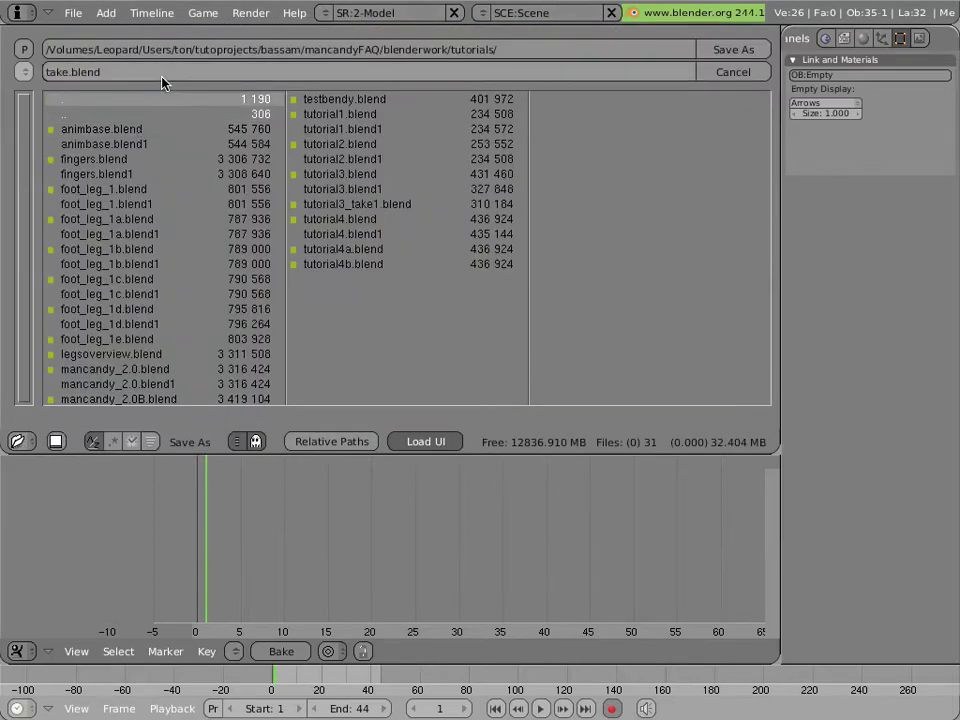
pyautogui.press('Return')
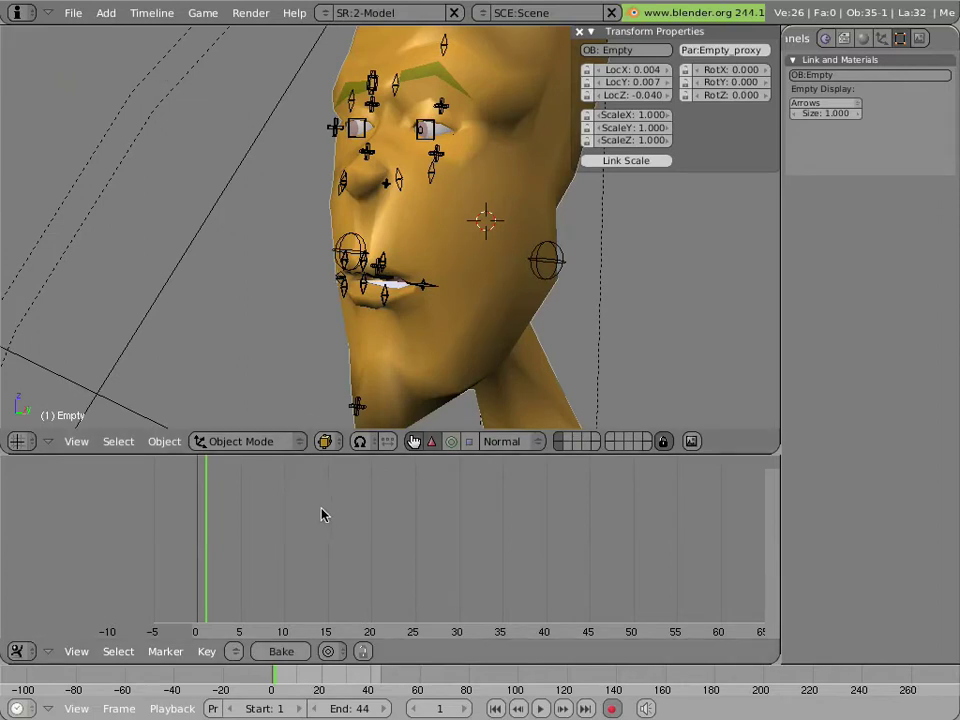
# Step: Return to posing the face rig and rename the action to mytake
pyautogui.hotkey('ctrl', 'Tab')
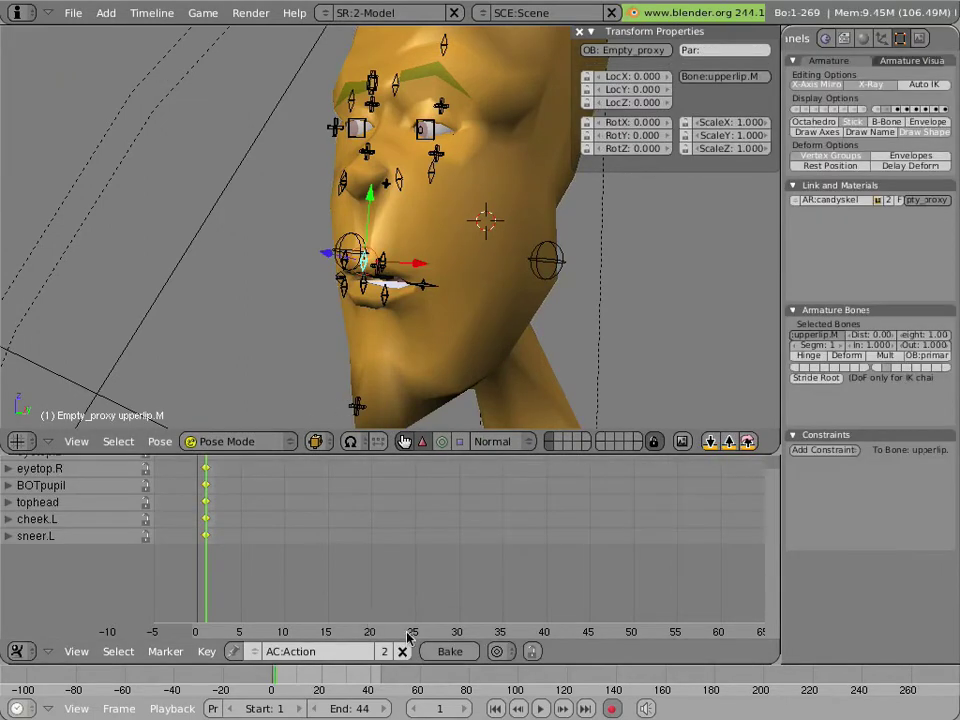
pyautogui.click(343, 652)
pyautogui.write('mytake')
pyautogui.press('Return')
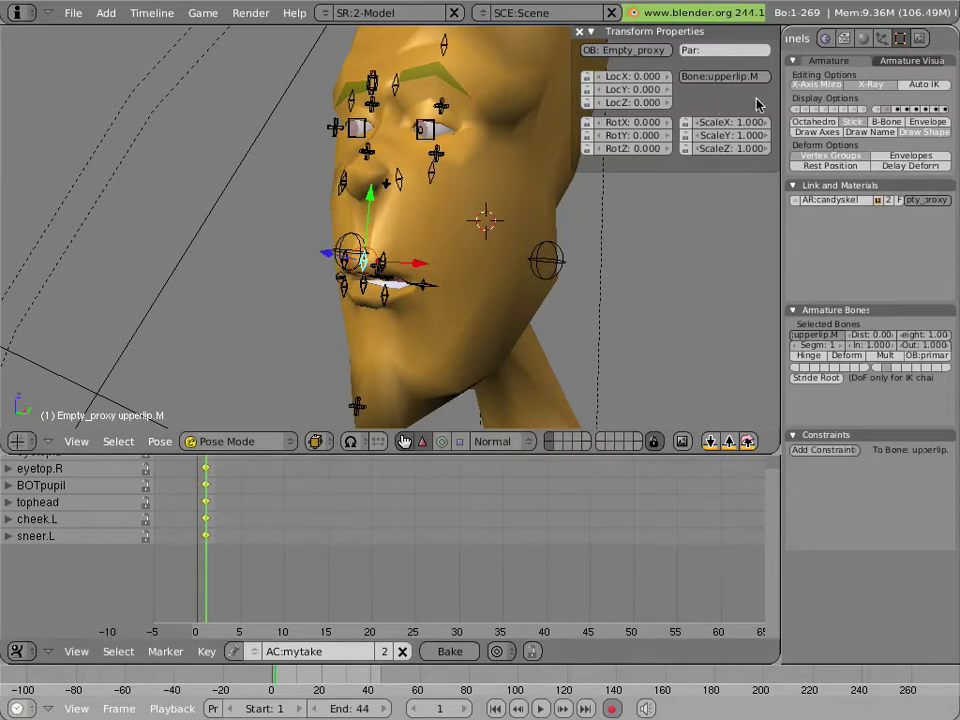
# Step: Toggle the spine, head and shoulder bones, then view the figure through the scene camera
pyautogui.keyDown('shift'); pyautogui.click(797, 109); pyautogui.keyUp('shift')
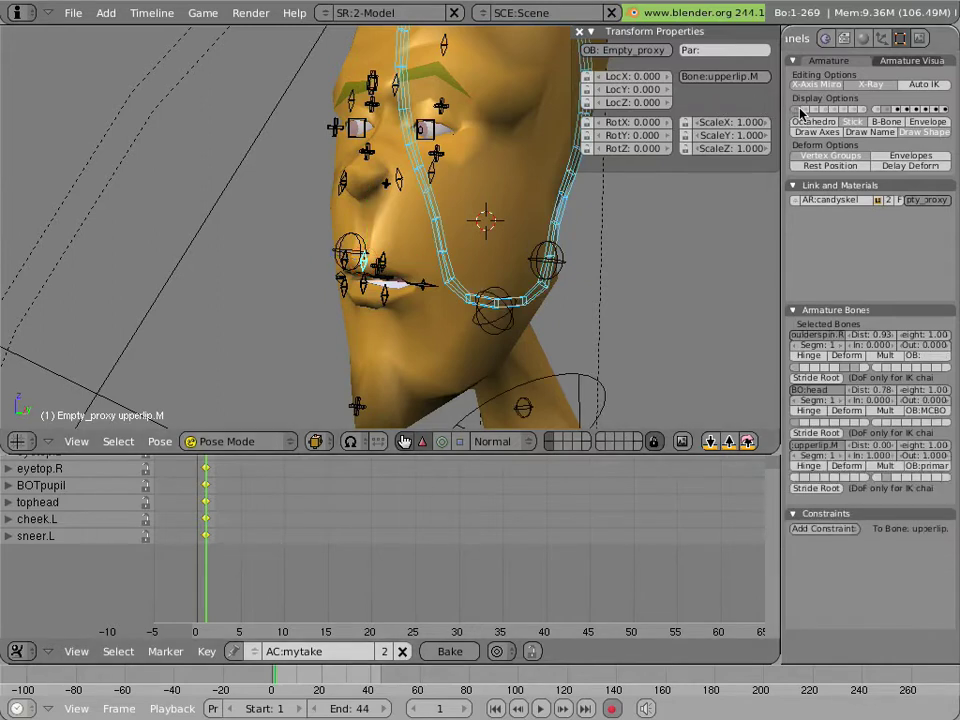
pyautogui.keyDown('shift'); pyautogui.click(797, 110); pyautogui.keyUp('shift')
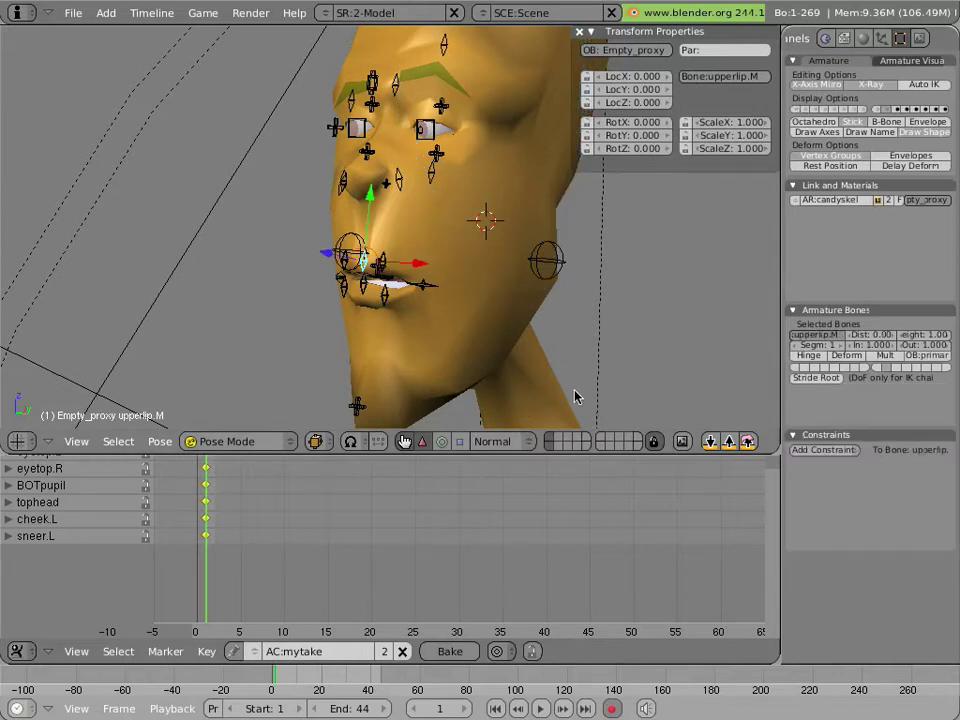
pyautogui.moveTo(574, 398); pyautogui.dragTo(505, 242, button='middle')
pyautogui.press('KP_0')
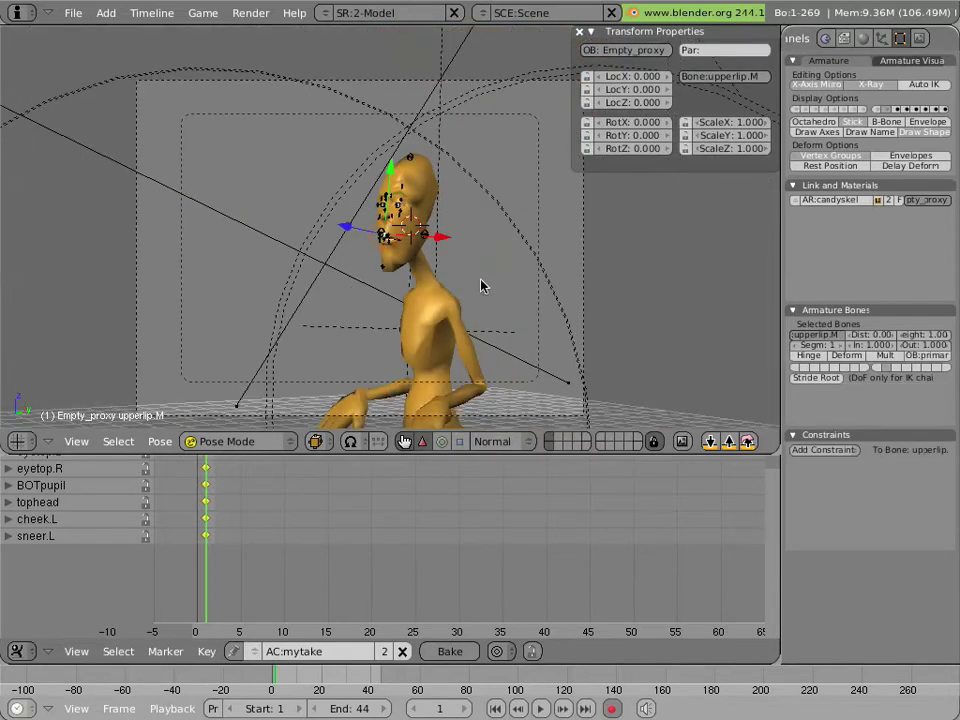
pyautogui.scroll(1, 482, 283)
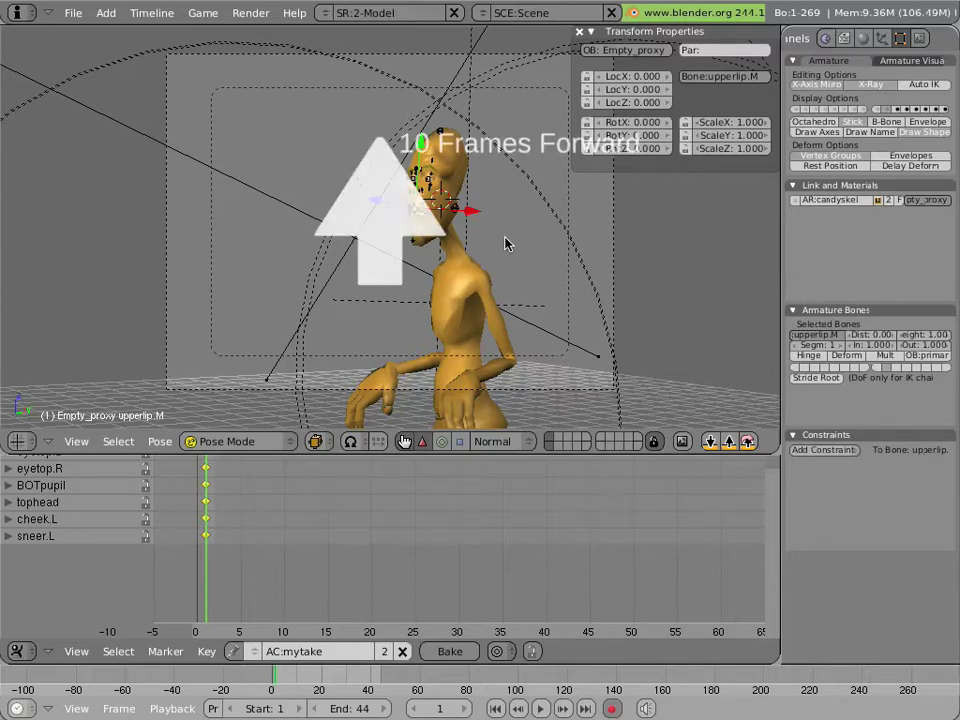
# Step: Jump to frame 11 and reveal the head and body control bone layer
pyautogui.press('Up')
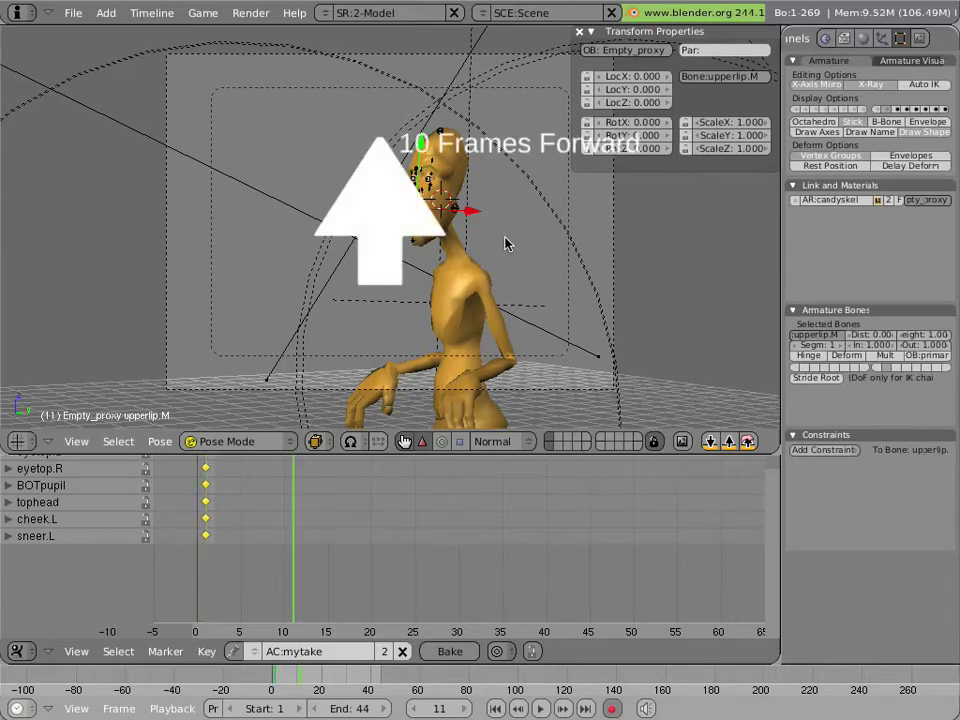
pyautogui.keyDown('shift'); pyautogui.click(797, 111); pyautogui.keyUp('shift')
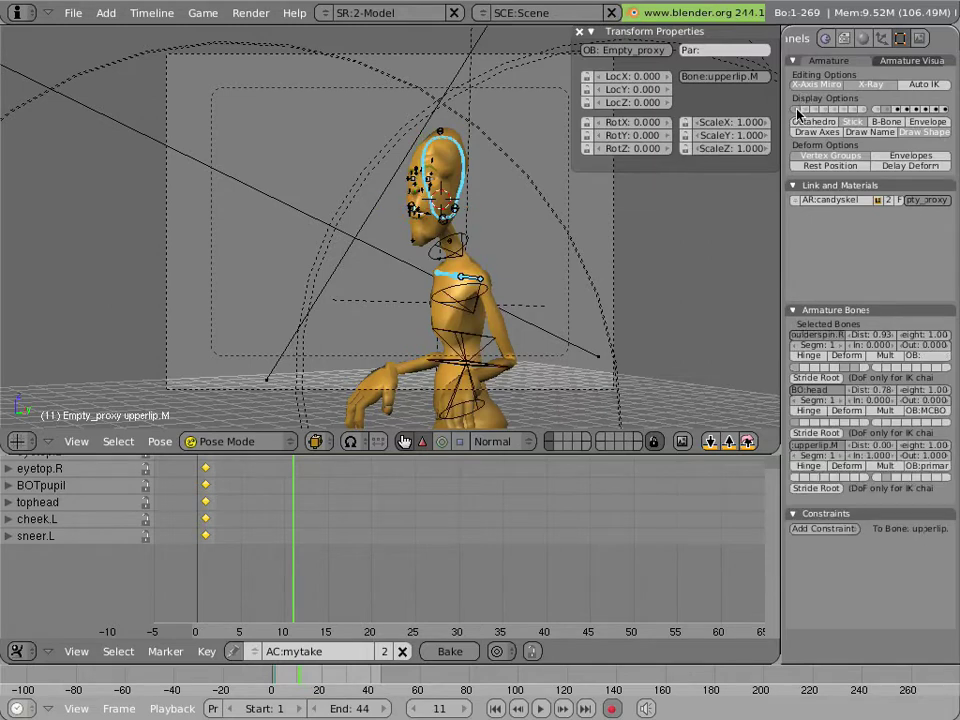
pyautogui.scroll(3, 422, 268)
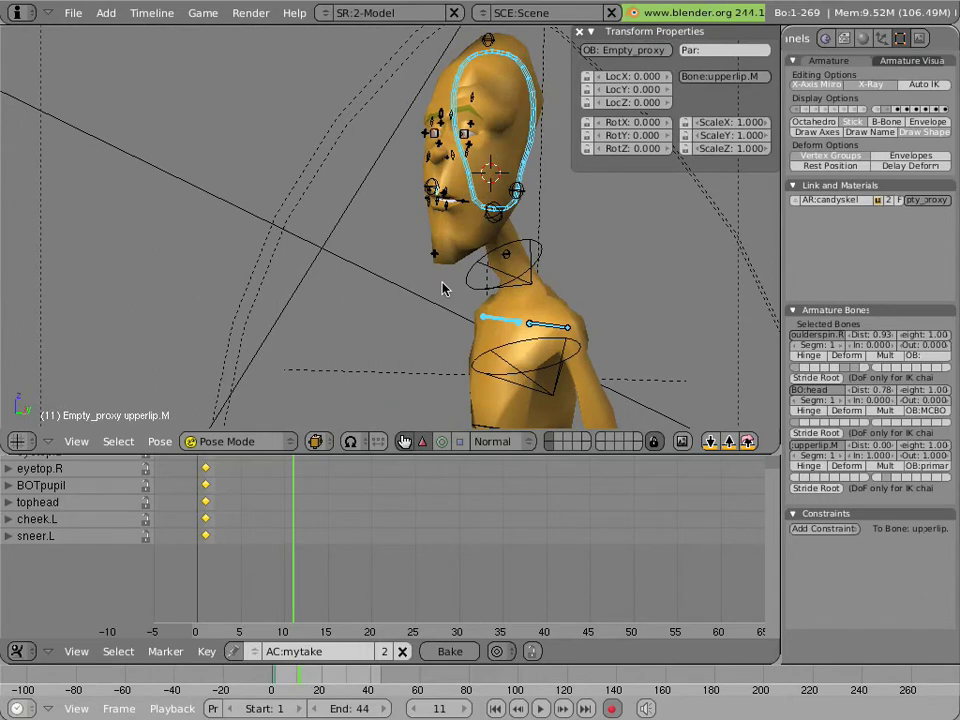
# Step: Maximize the 3D view and pan to frame the character
pyautogui.hotkey('ctrl', 'Up')
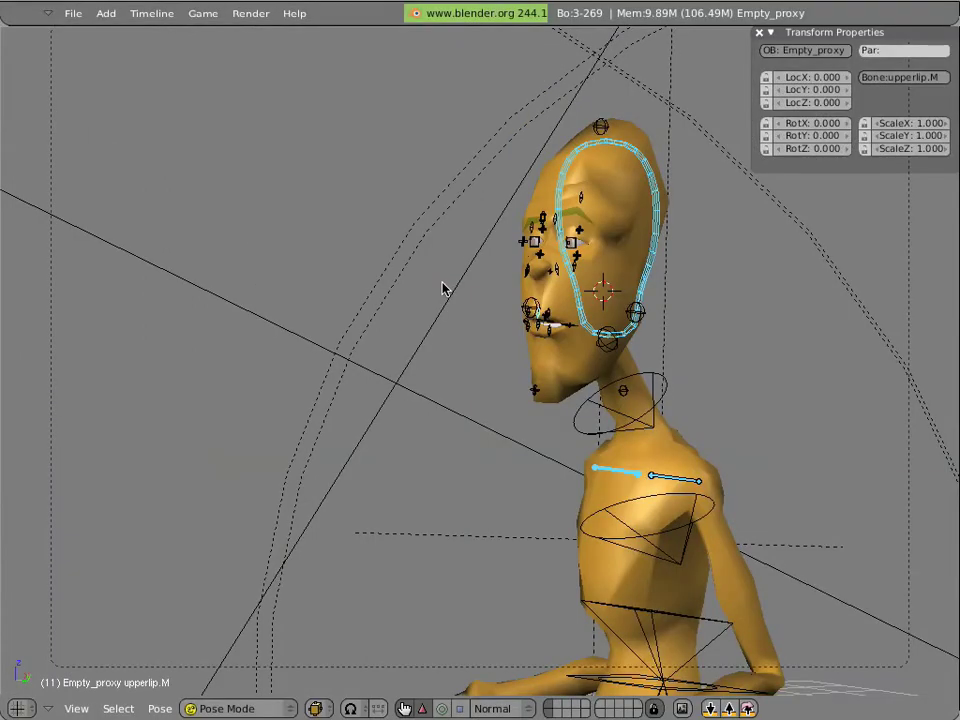
pyautogui.hotkey('ctrl', 'Up')
pyautogui.hotkey('ctrl', 'Up')
pyautogui.hotkey('ctrl', 'Up')
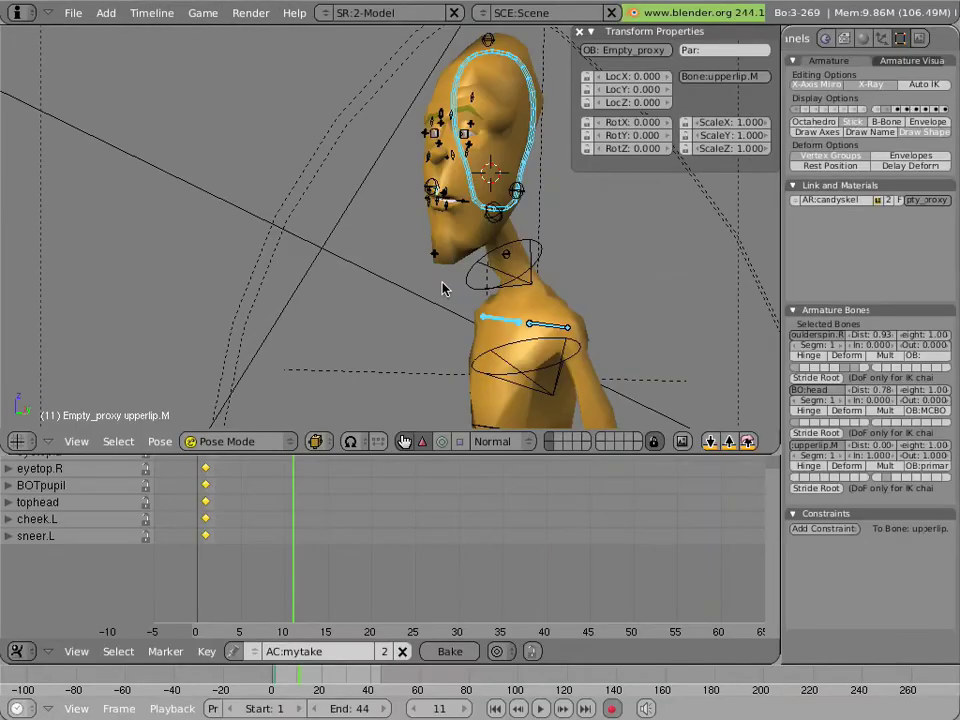
pyautogui.hotkey('ctrl', 'Up')
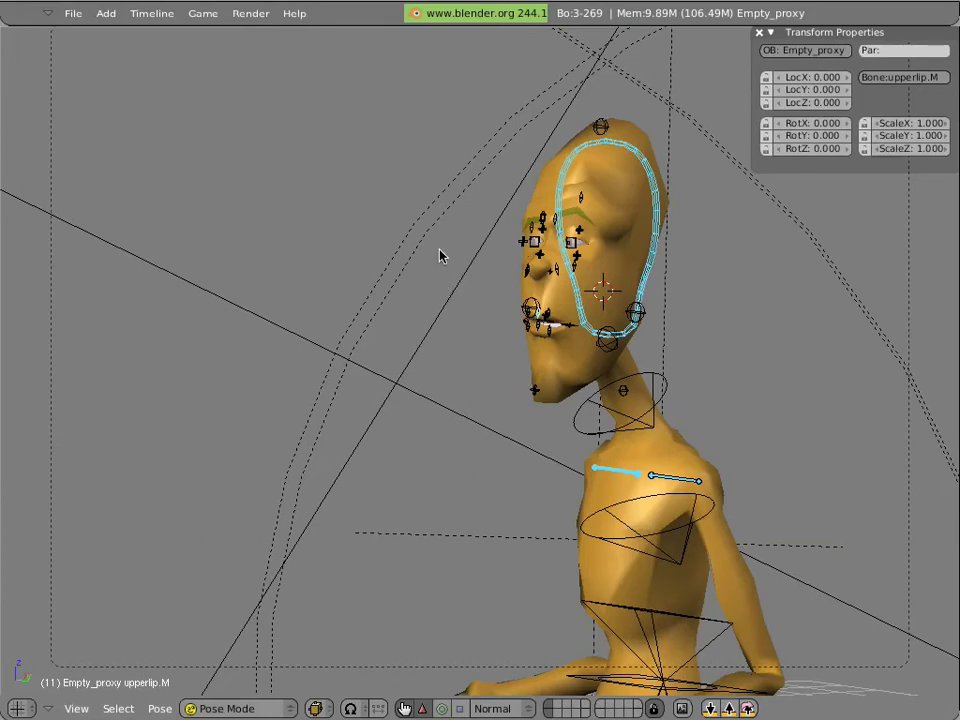
pyautogui.scroll(-1, 439, 266)
pyautogui.keyDown('shift'); pyautogui.moveTo(531, 418); pyautogui.dragTo(494, 364, button='middle'); pyautogui.keyUp('shift')
pyautogui.hotkey('ctrl', 'Down')
pyautogui.hotkey('ctrl', 'Up')
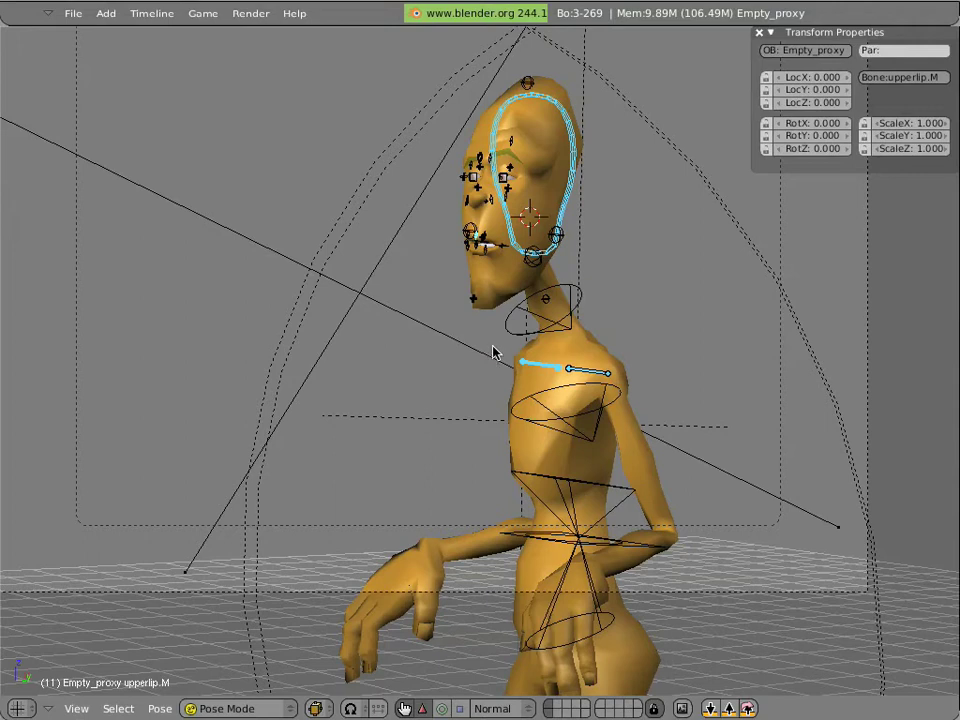
# Step: Shift the torso bone down and bend the lowback and midback bones forward
pyautogui.rightClick(538, 549)
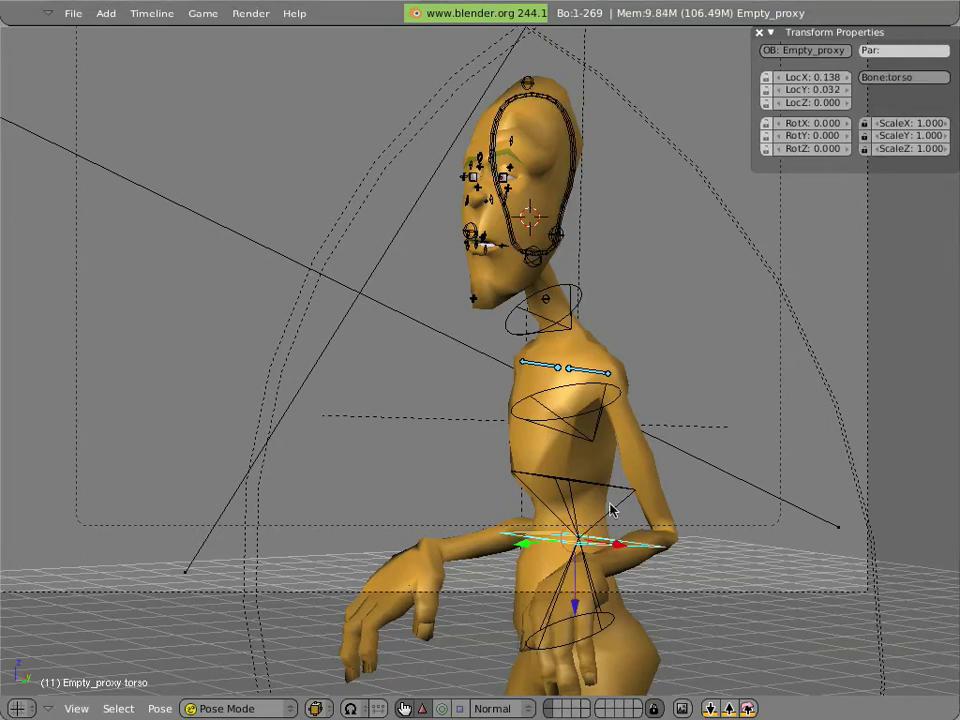
pyautogui.moveTo(578, 604); pyautogui.dragTo(575, 620)
pyautogui.moveTo(527, 570); pyautogui.dragTo(575, 597)
pyautogui.rightClick(575, 597)
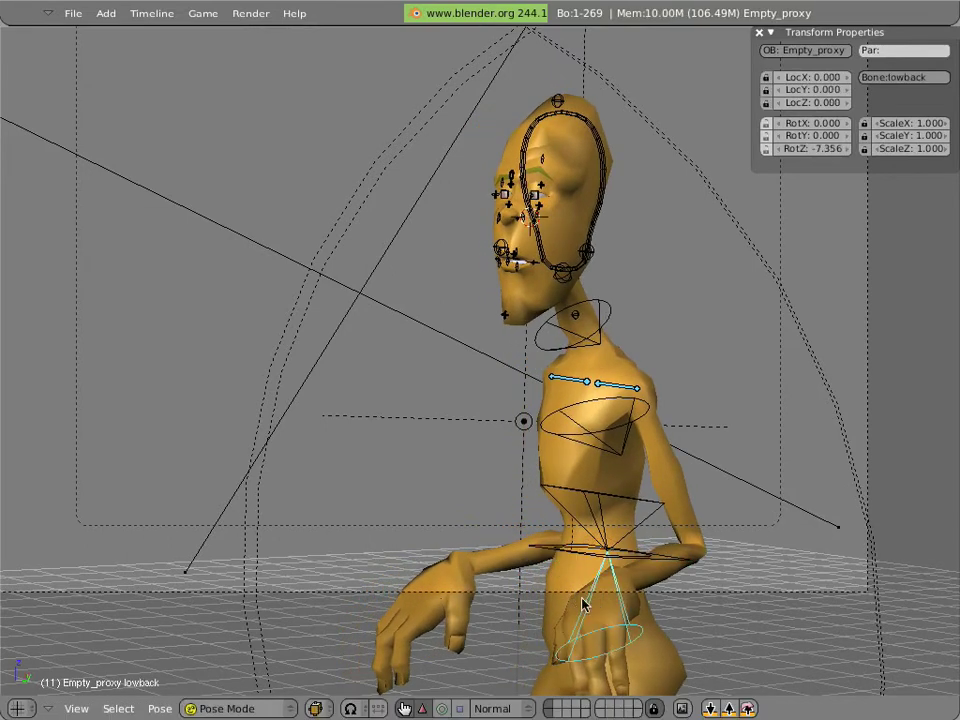
pyautogui.click(450, 706)
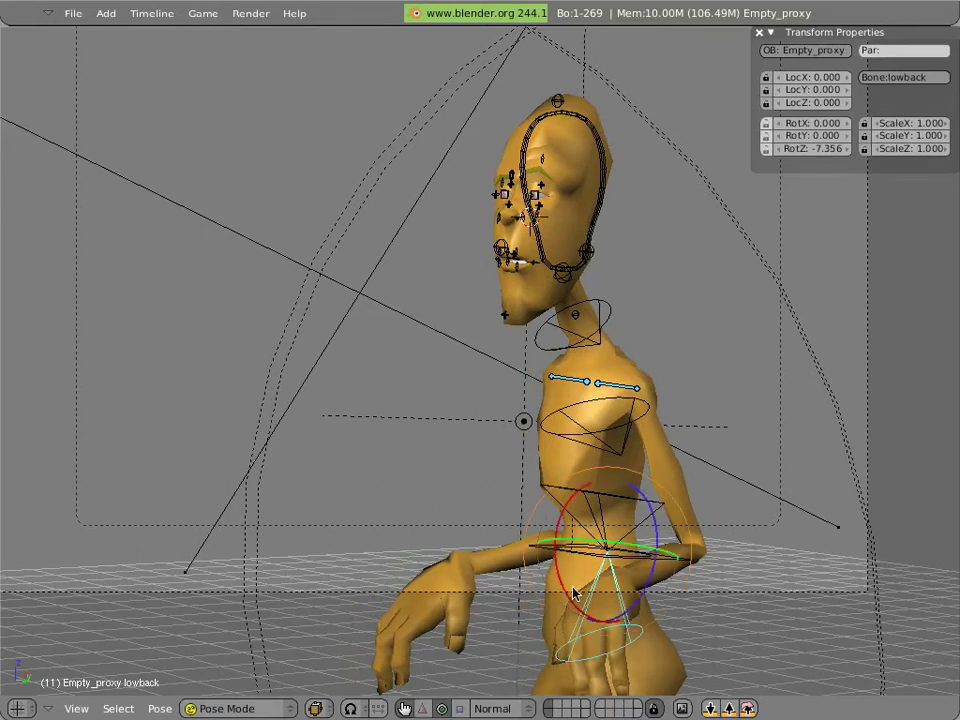
pyautogui.moveTo(548, 540); pyautogui.dragTo(565, 590)
pyautogui.rightClick(567, 518)
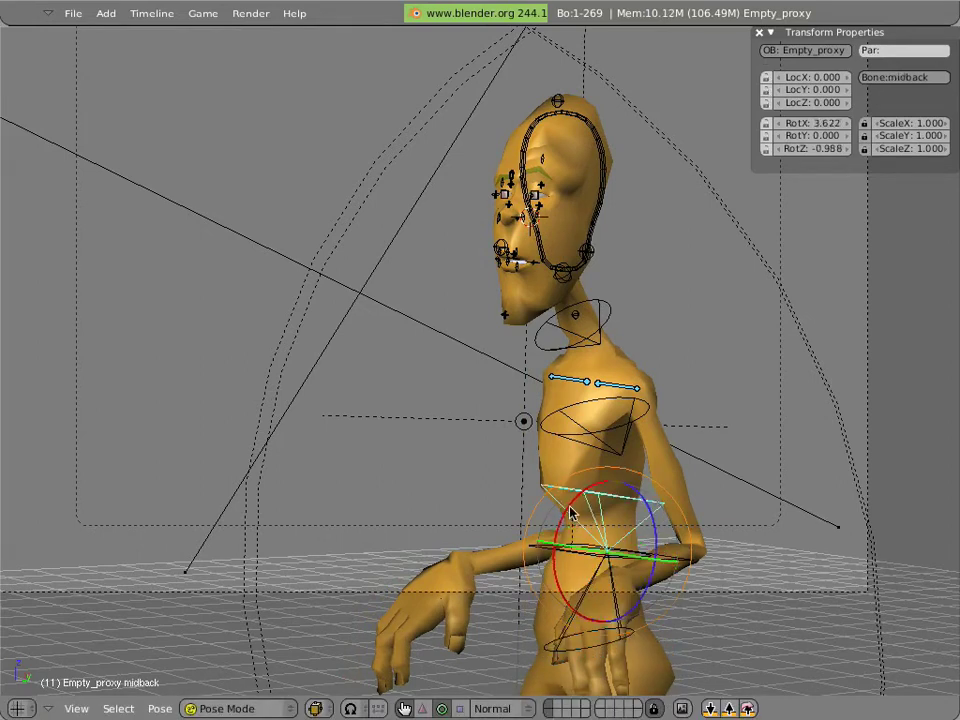
pyautogui.moveTo(567, 530); pyautogui.dragTo(561, 463)
pyautogui.click(634, 336)
pyautogui.press('g')
pyautogui.click(650, 368)
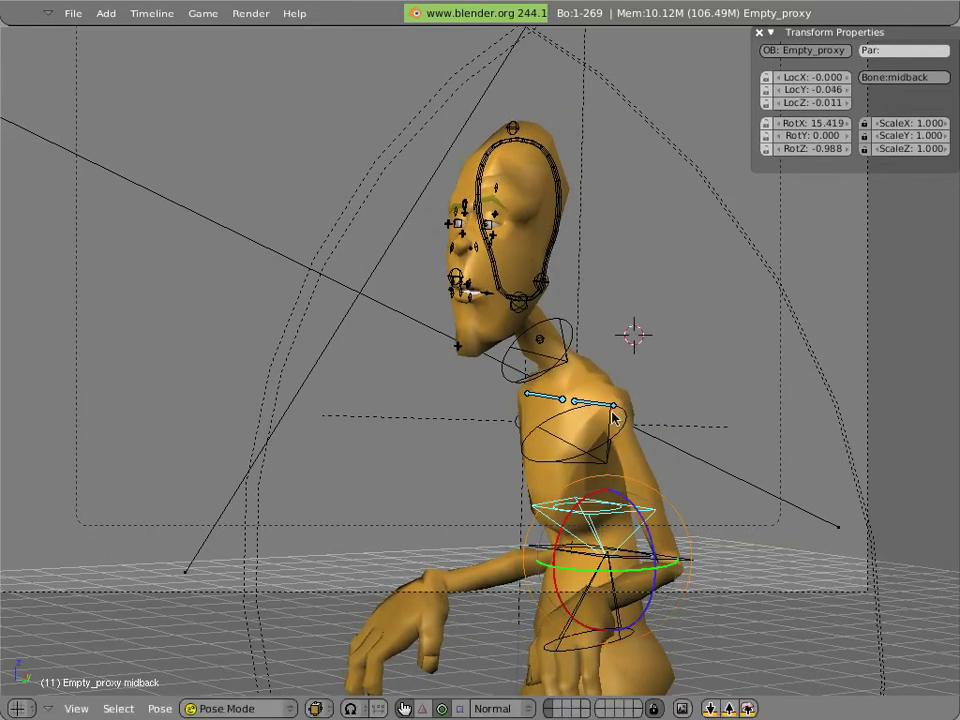
# Step: Bend the topback bone forward and move neck.stretch to LocY −0.068
pyautogui.rightClick(576, 437)
pyautogui.moveTo(576, 437); pyautogui.dragTo(570, 440)
pyautogui.rightClick(548, 400)
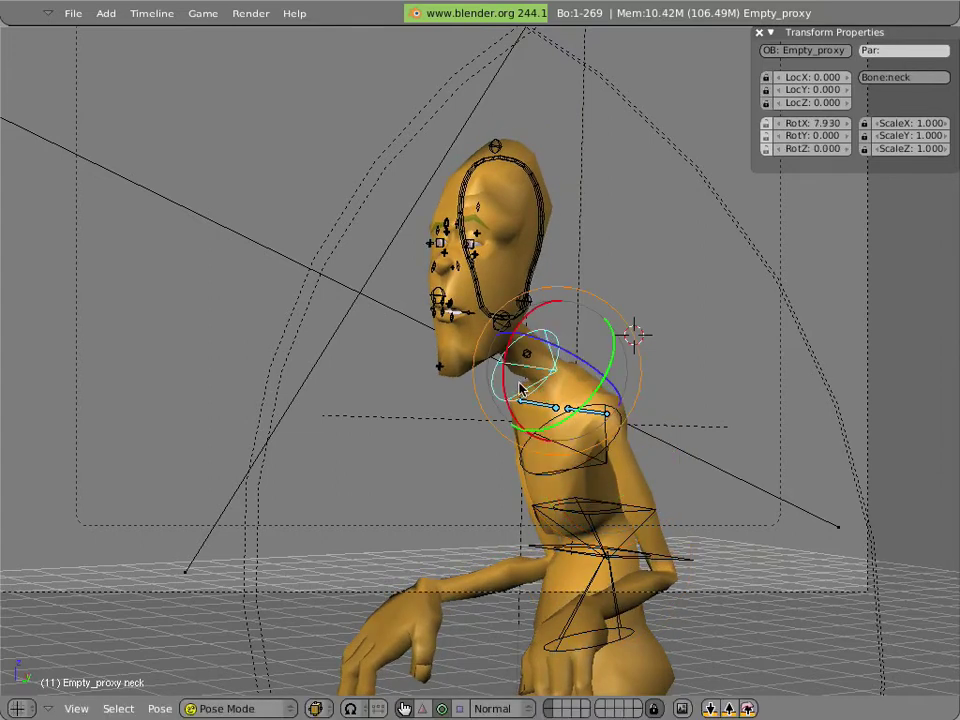
pyautogui.moveTo(512, 380); pyautogui.dragTo(508, 412)
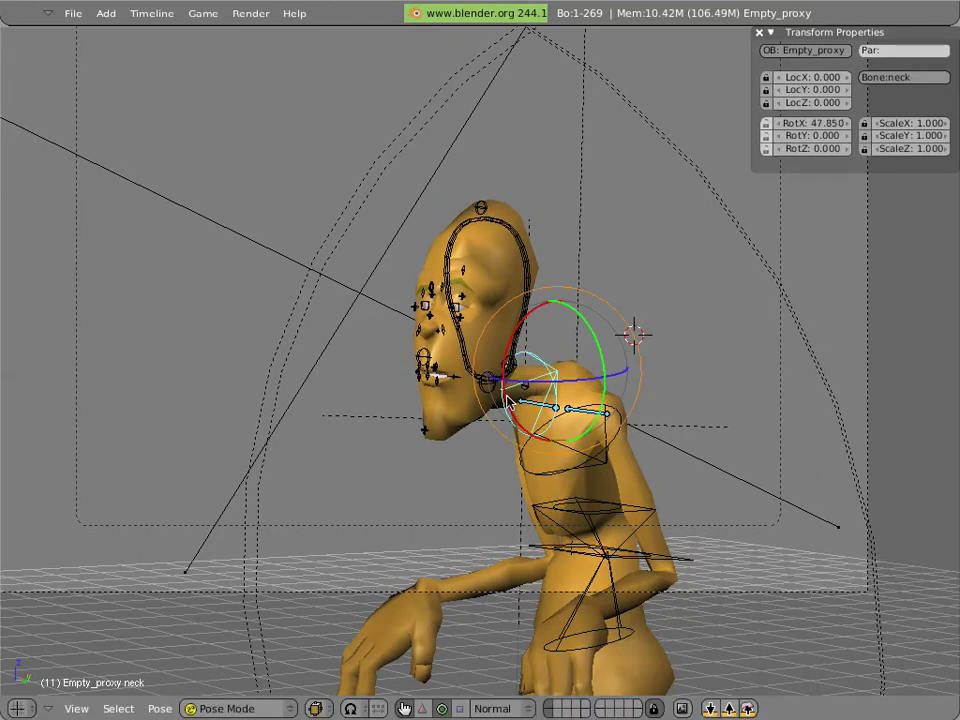
pyautogui.hotkey('ctrl', 'z')
pyautogui.rightClick(489, 386)
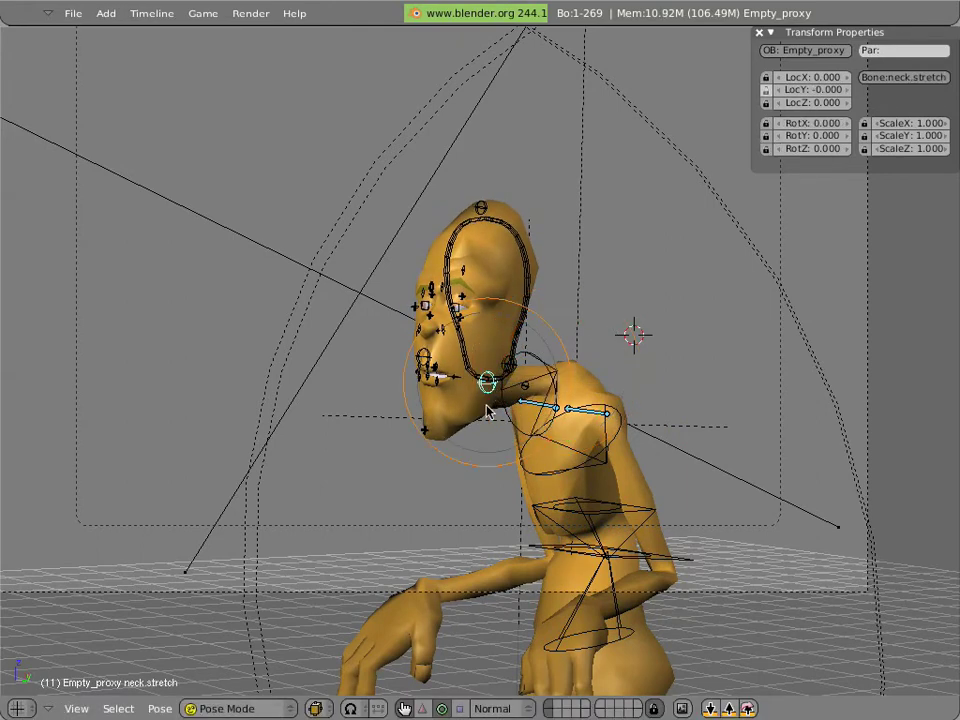
pyautogui.press('g')
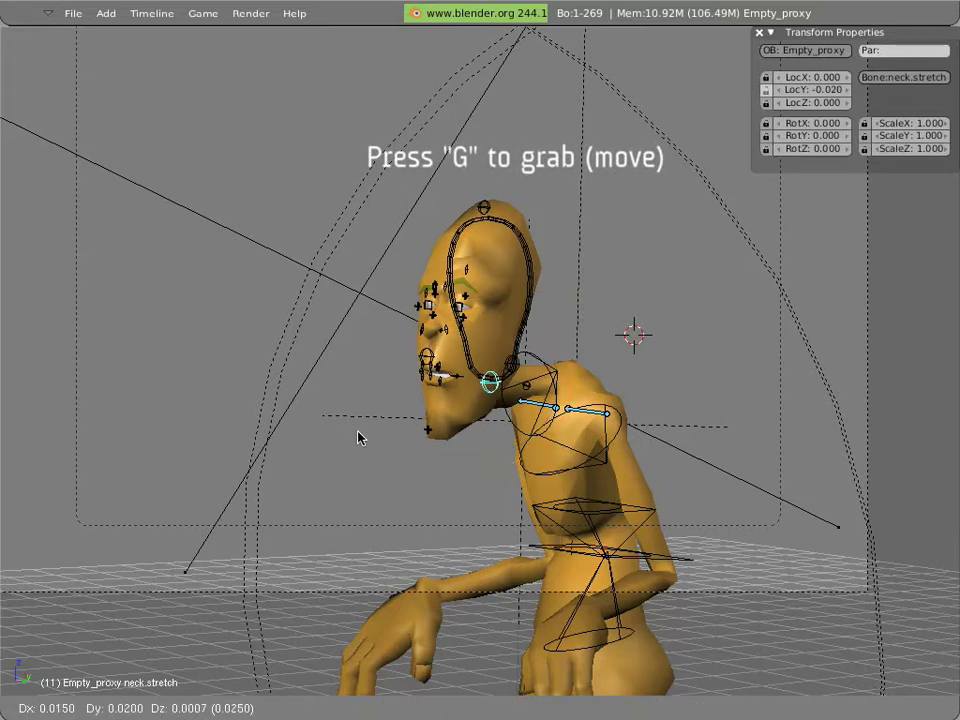
pyautogui.click(370, 437)
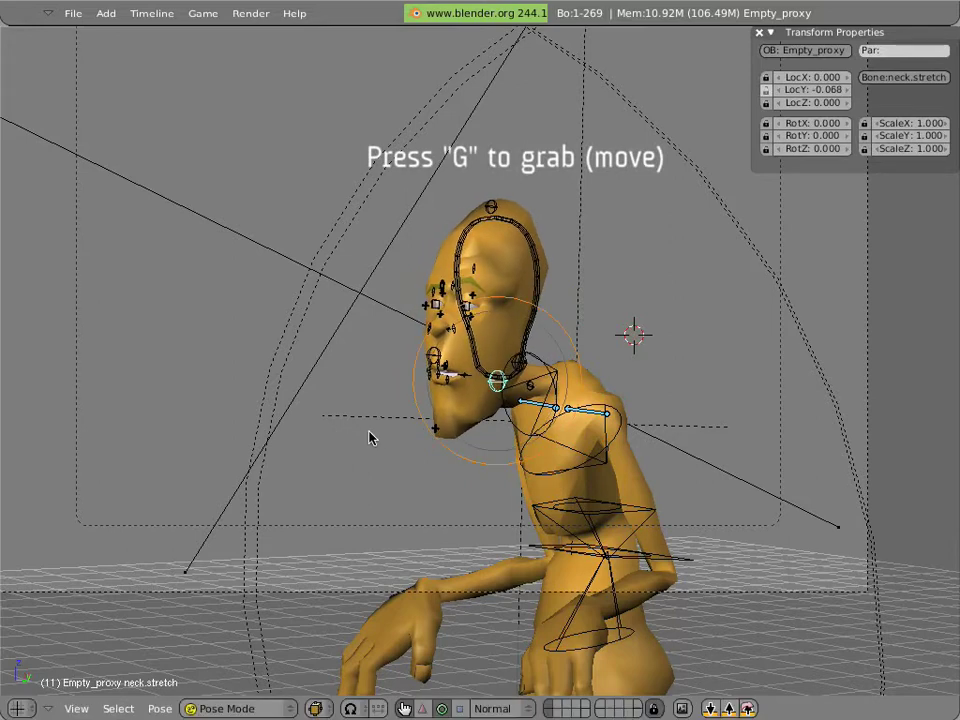
pyautogui.rightClick(530, 354)
# Step: Rotate the head bone down and sideways to RotX 10.379, RotY 24.788, RotZ −2.720
pyautogui.rightClick(478, 358)
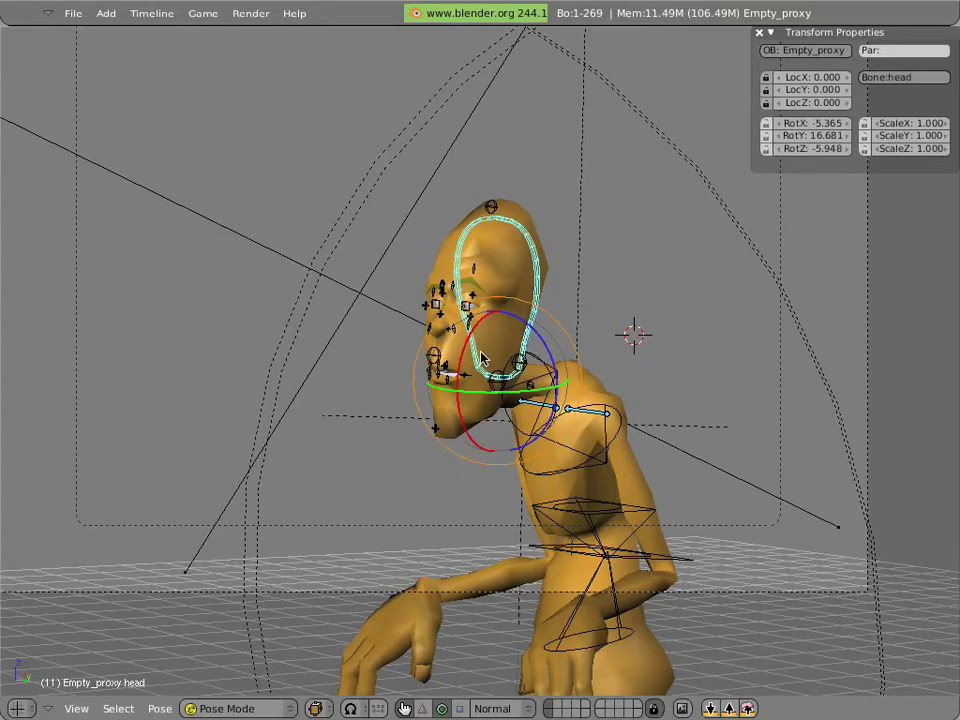
pyautogui.press('r')
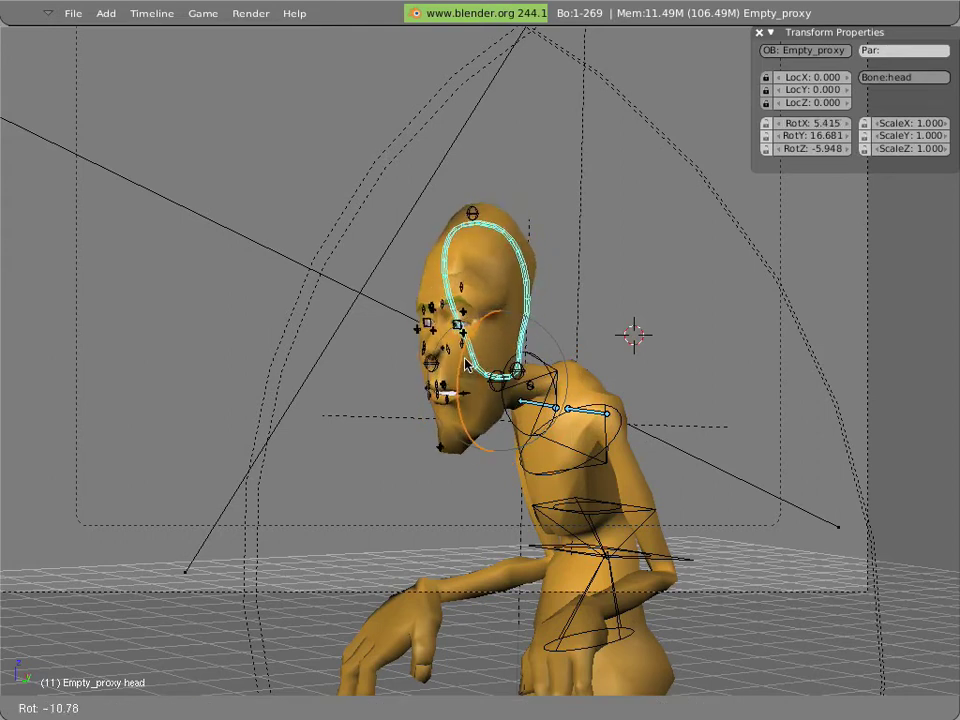
pyautogui.click(500, 358)
pyautogui.press('r')
pyautogui.click(490, 358)
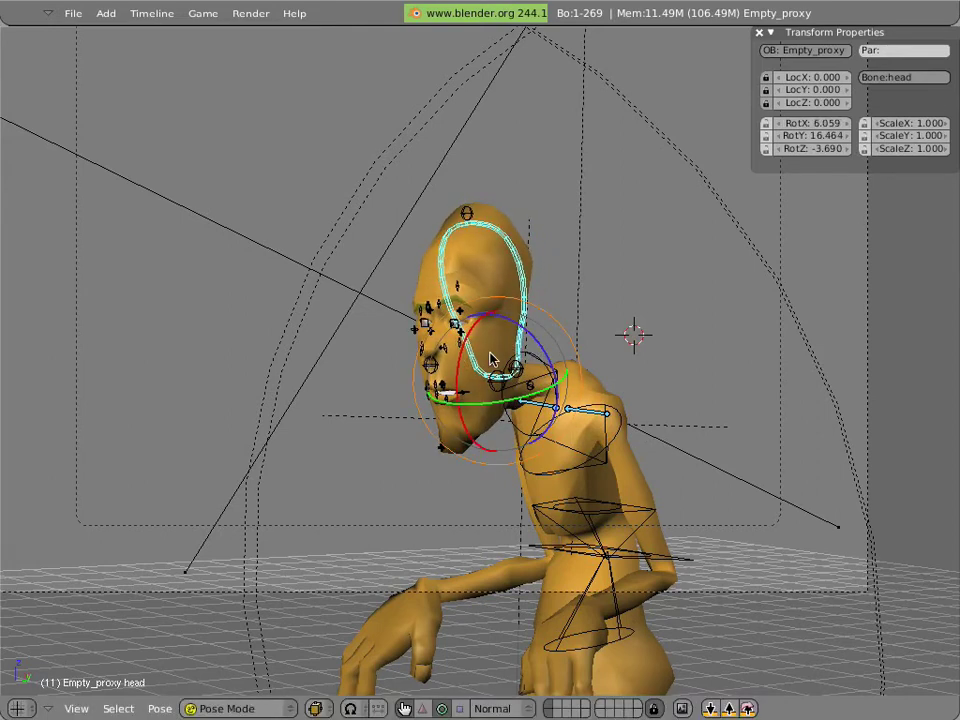
pyautogui.press('r')
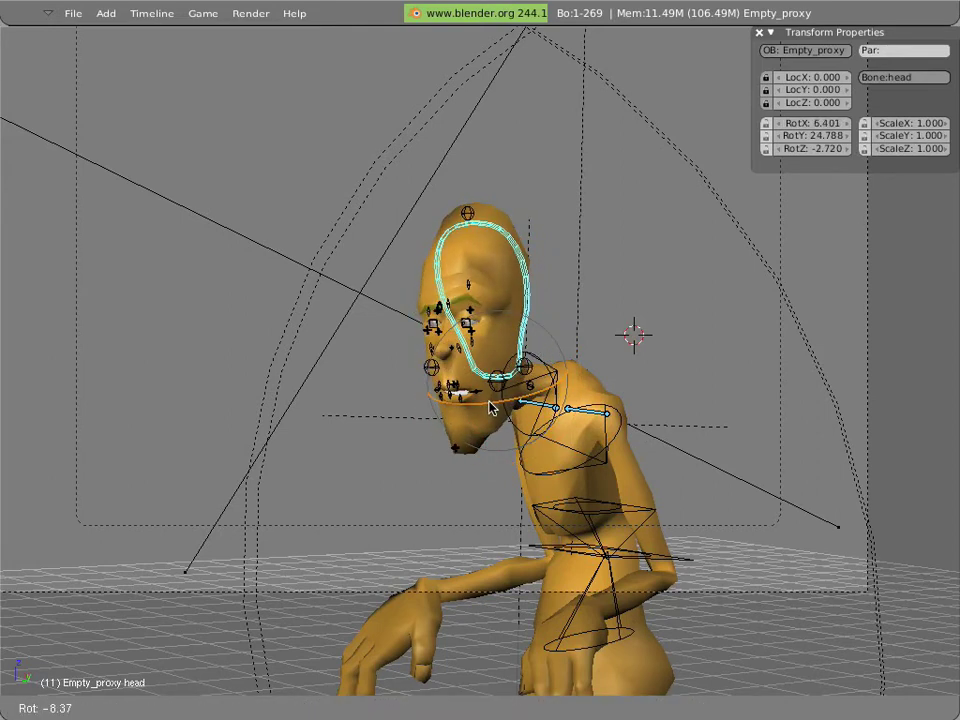
pyautogui.click(490, 405)
pyautogui.press('r')
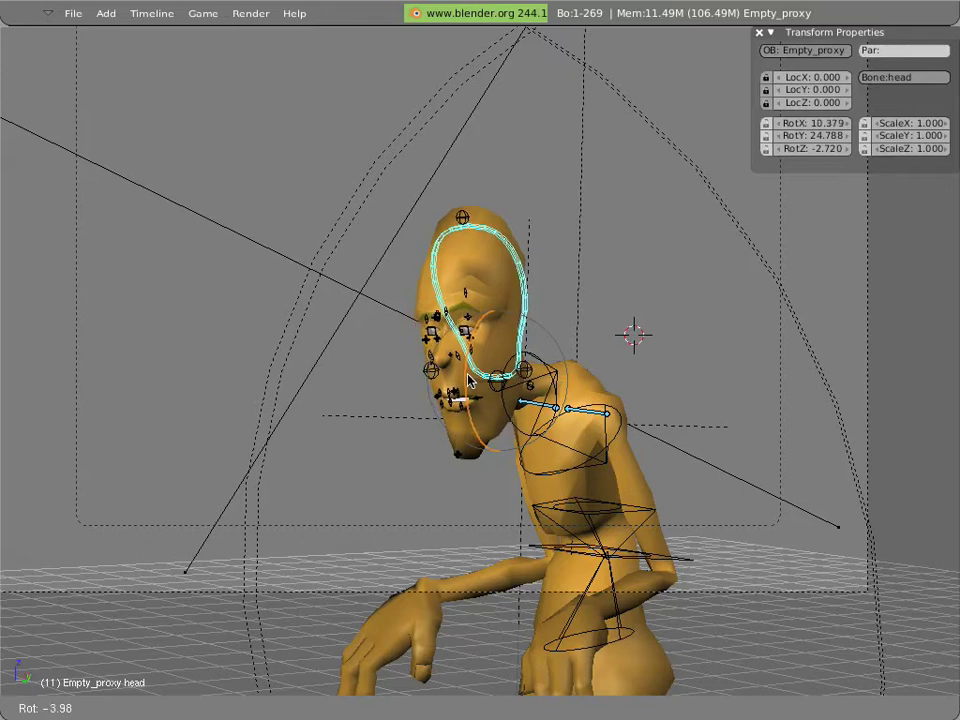
pyautogui.click(473, 381)
pyautogui.hotkey('ctrl', 'Down')
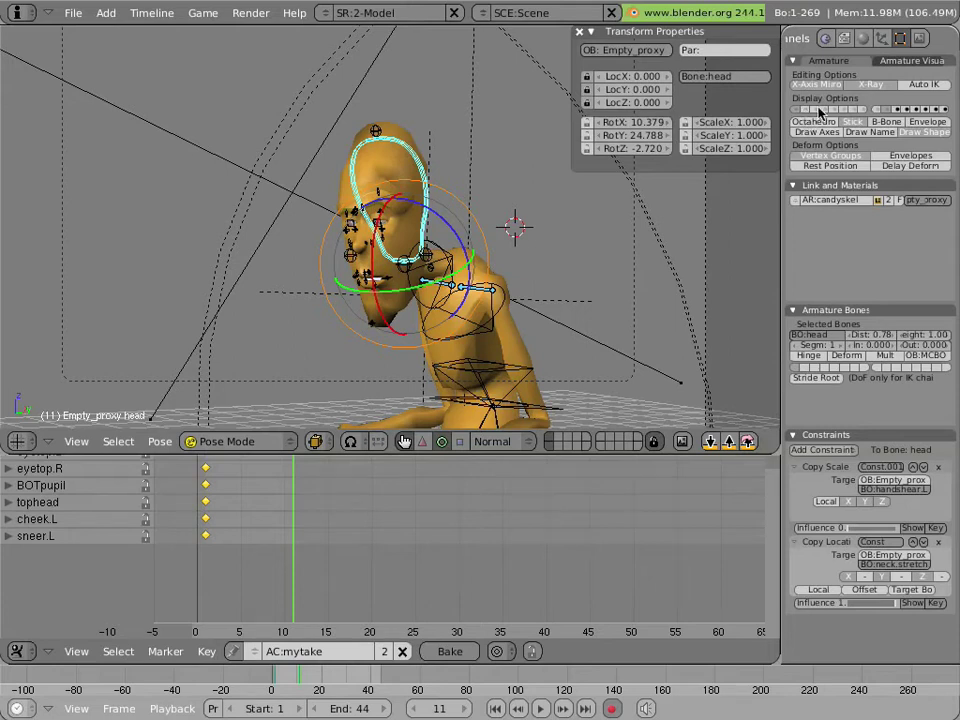
# Step: Show the left and right arm bone layers and rotate the hand.R bone sideways
pyautogui.click(817, 110)
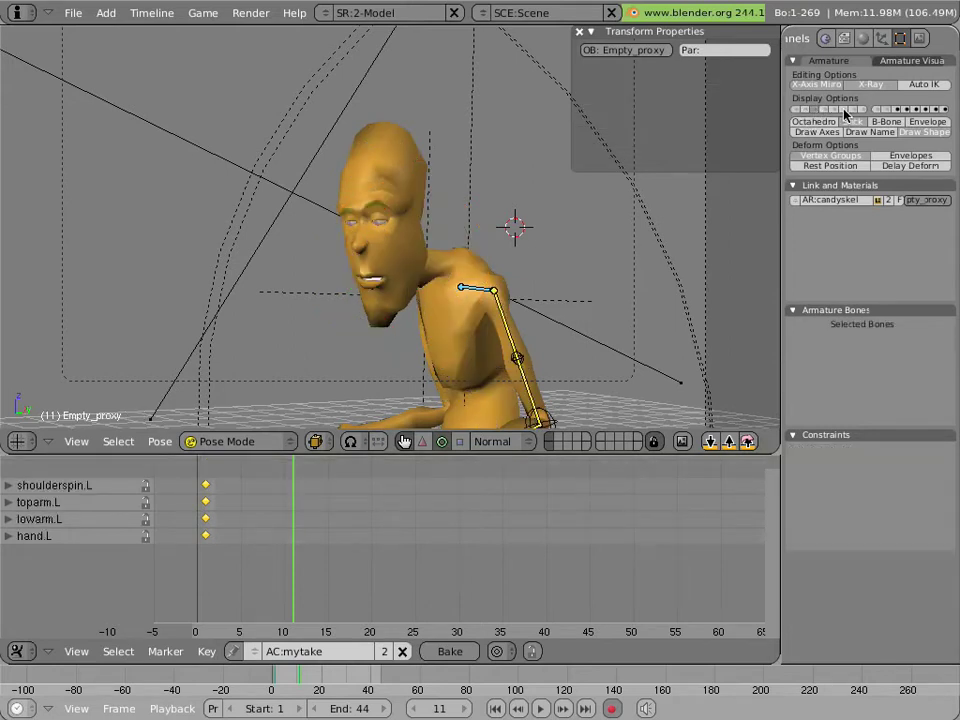
pyautogui.keyDown('shift'); pyautogui.click(842, 110); pyautogui.keyUp('shift')
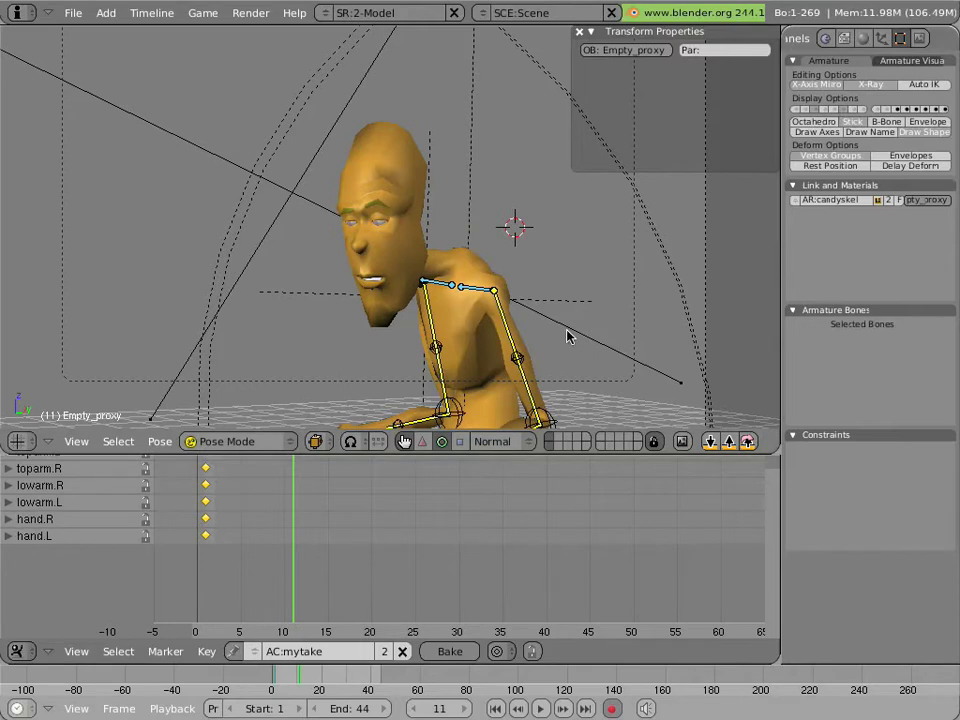
pyautogui.hotkey('ctrl', 'Up')
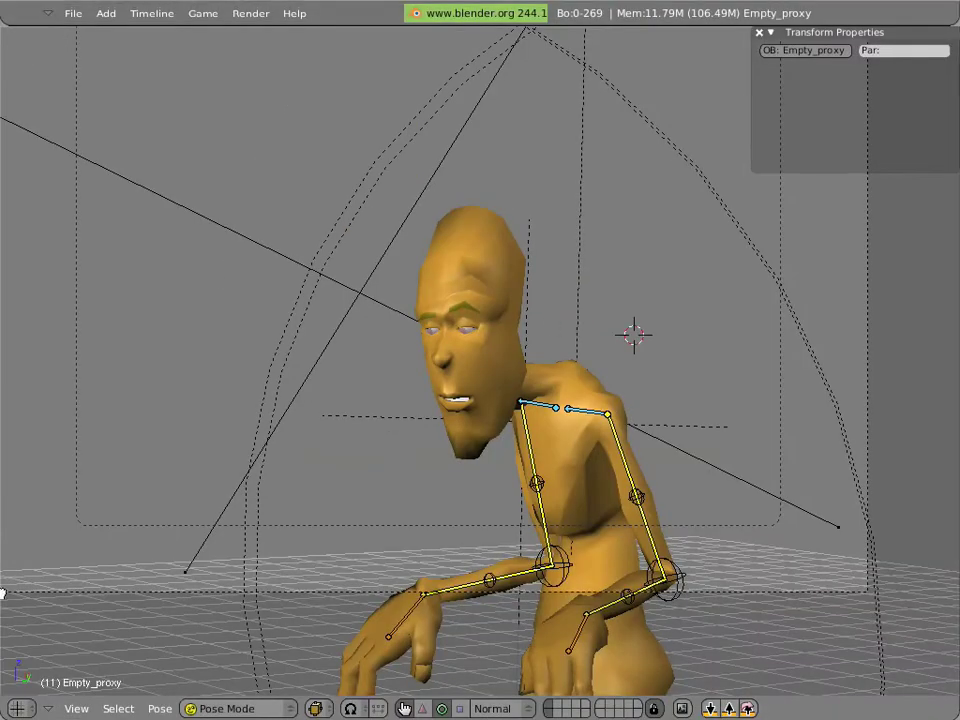
pyautogui.rightClick(407, 592)
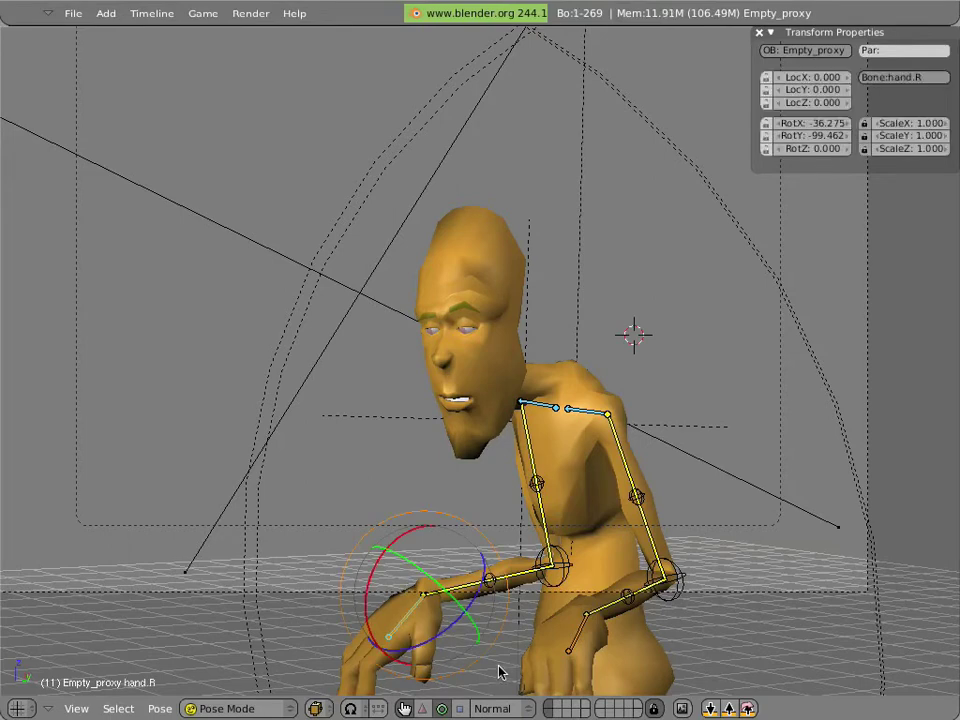
pyautogui.press('g')
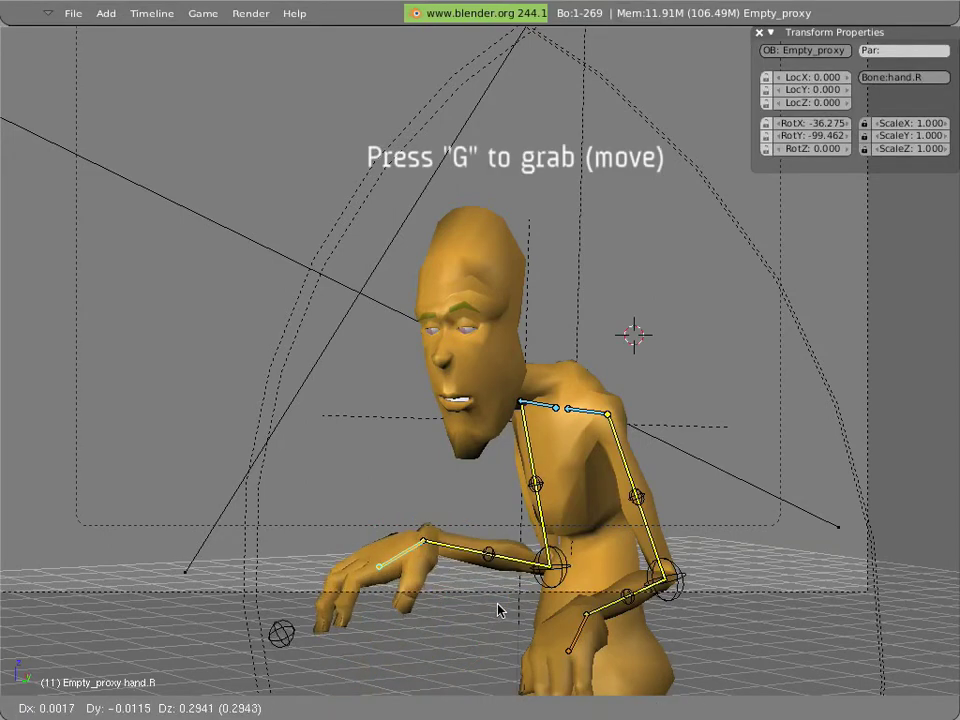
pyautogui.click(499, 603)
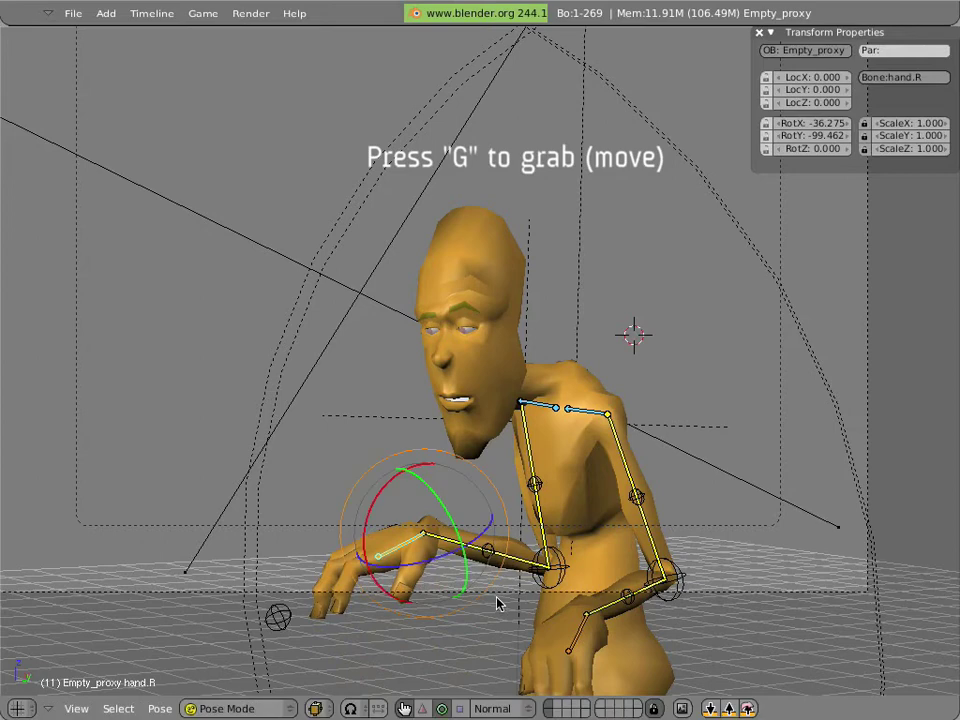
pyautogui.press('g')
pyautogui.rightClick(360, 520)
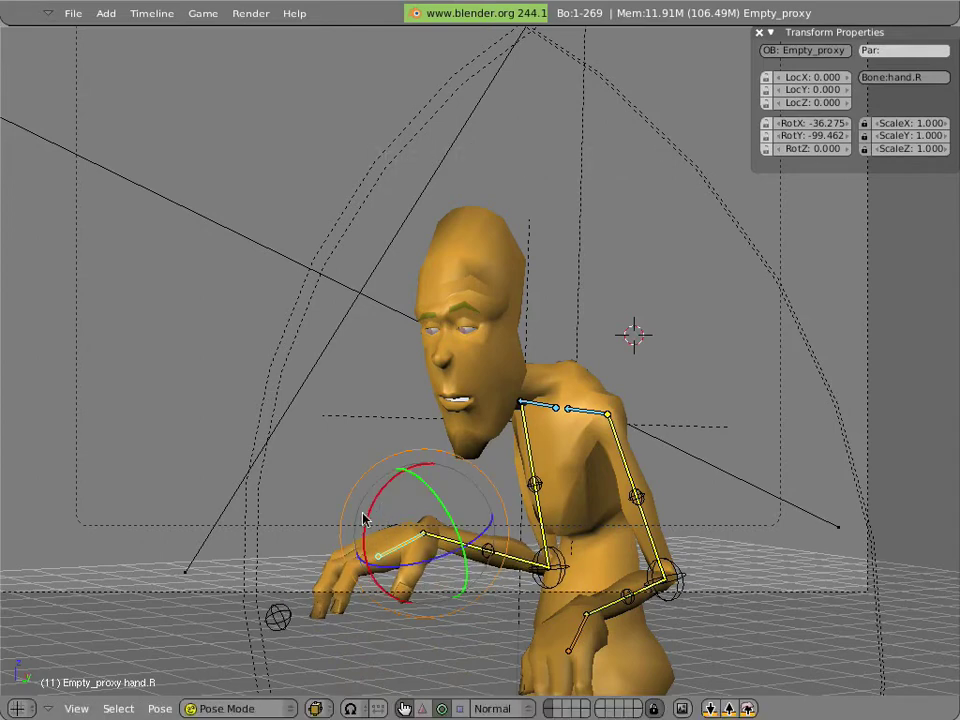
pyautogui.moveTo(362, 520); pyautogui.dragTo(388, 484)
pyautogui.moveTo(471, 530); pyautogui.dragTo(474, 520)
# Step: Raise hand.L beside the body, wrist bent back to RotX 82.507, RotY 62.175, RotZ 41.009
pyautogui.rightClick(578, 628)
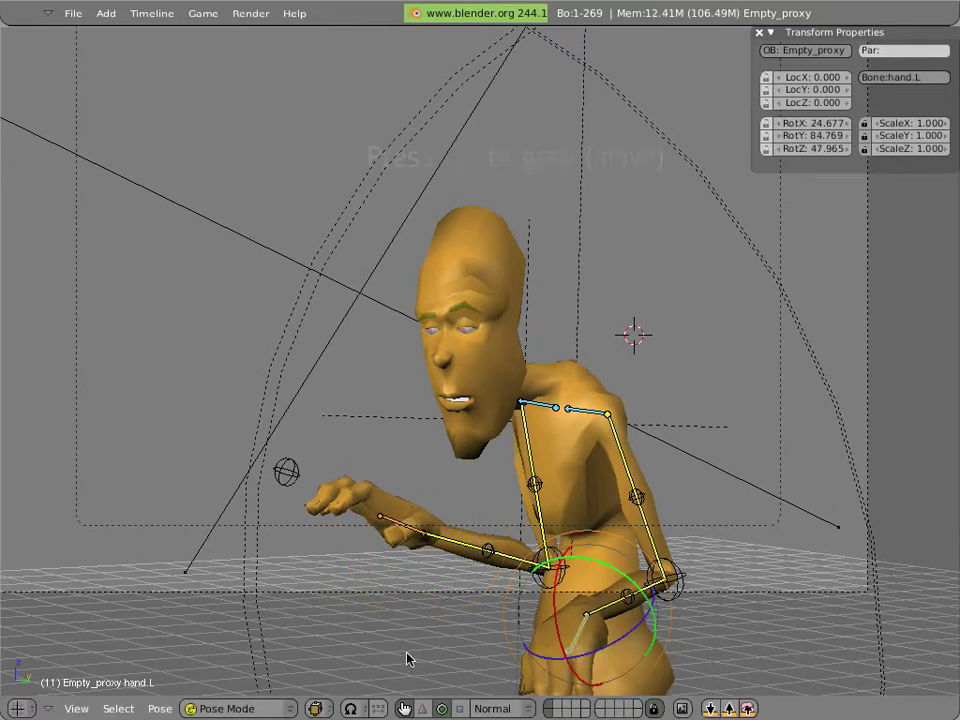
pyautogui.press('g')
pyautogui.click(522, 597)
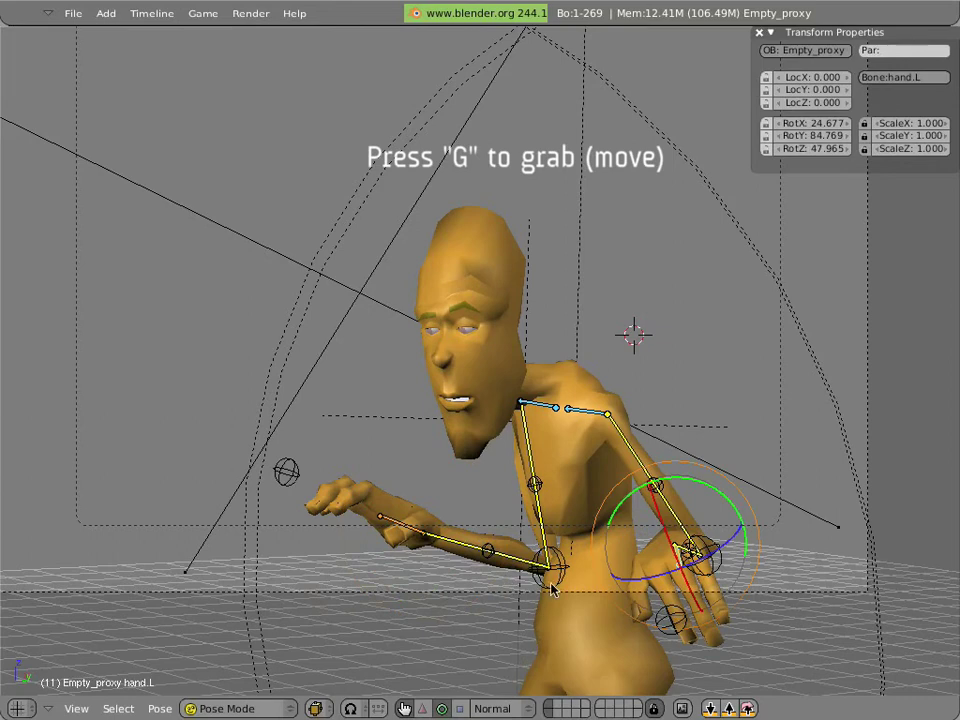
pyautogui.moveTo(750, 531); pyautogui.dragTo(706, 537)
pyautogui.press('r')
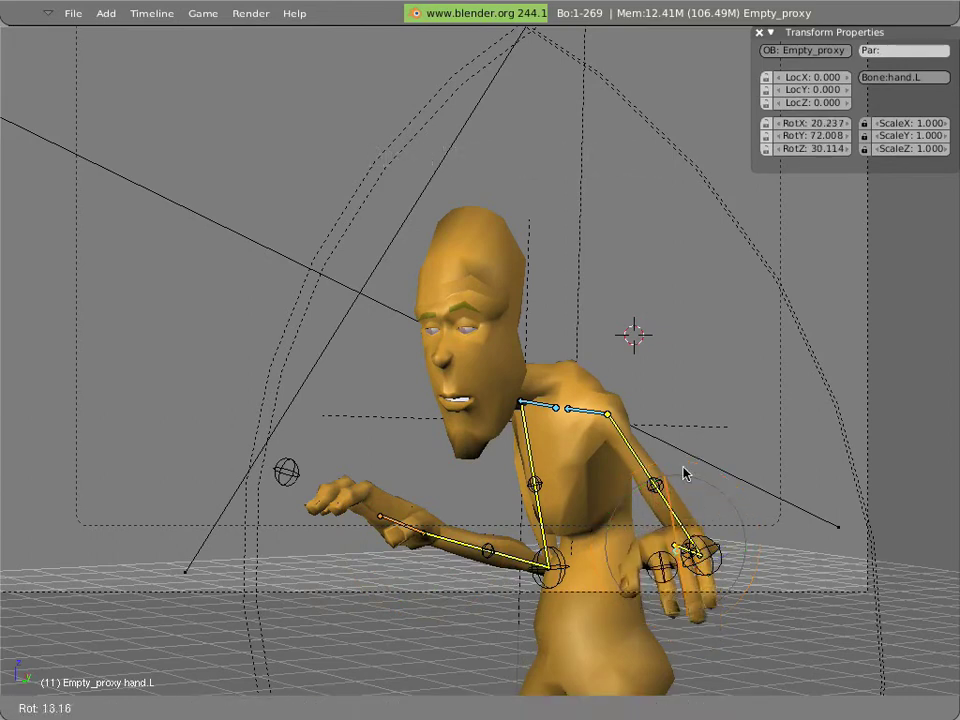
pyautogui.click(726, 512)
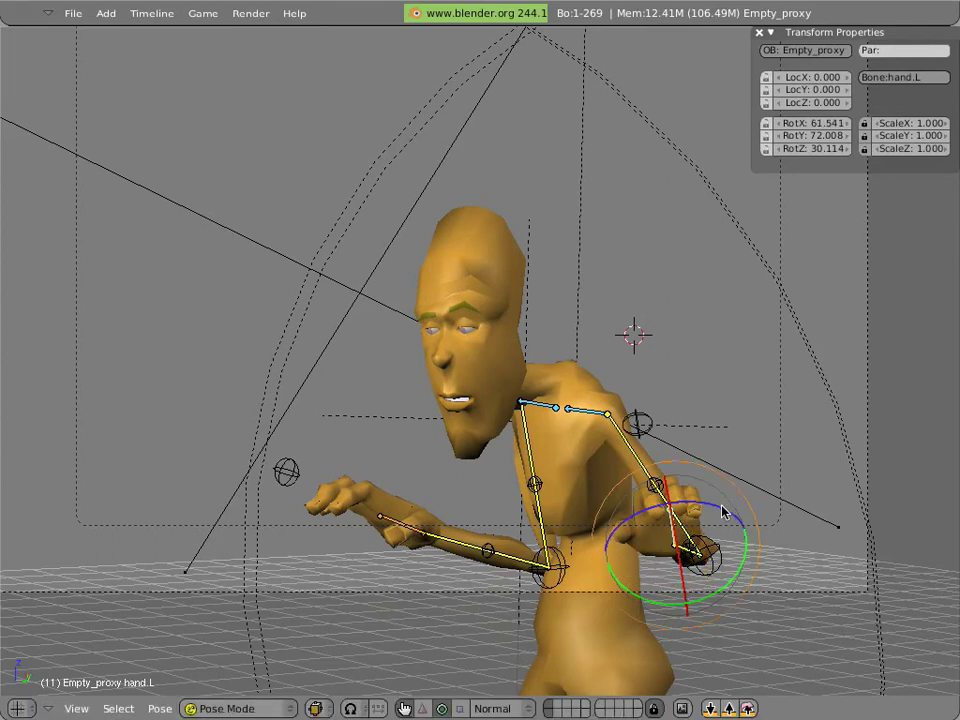
pyautogui.press('r')
pyautogui.click(729, 519)
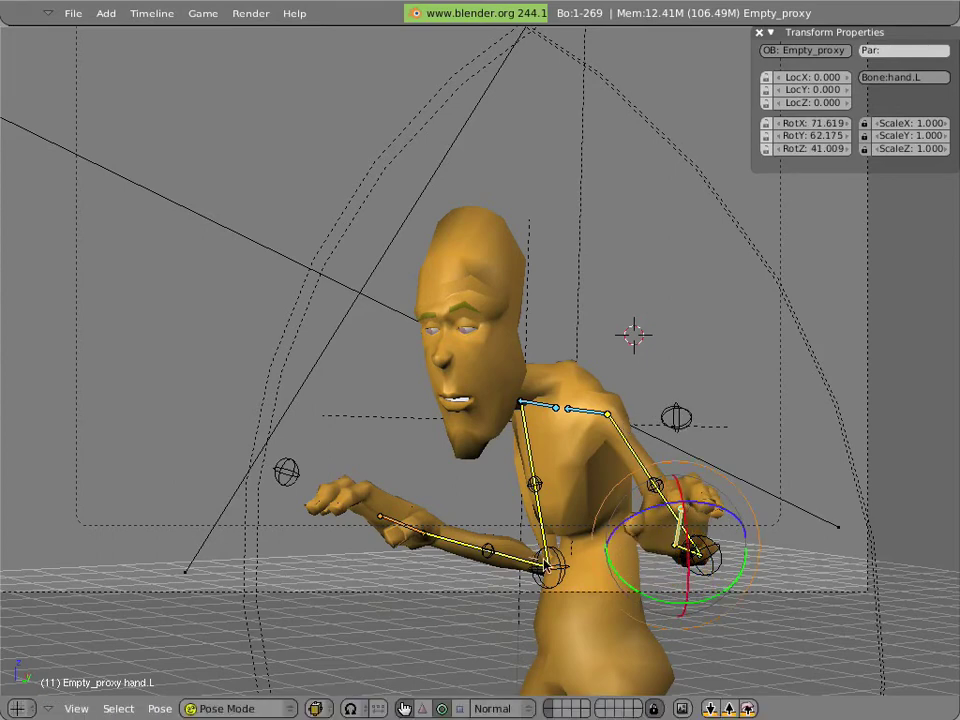
pyautogui.press('g')
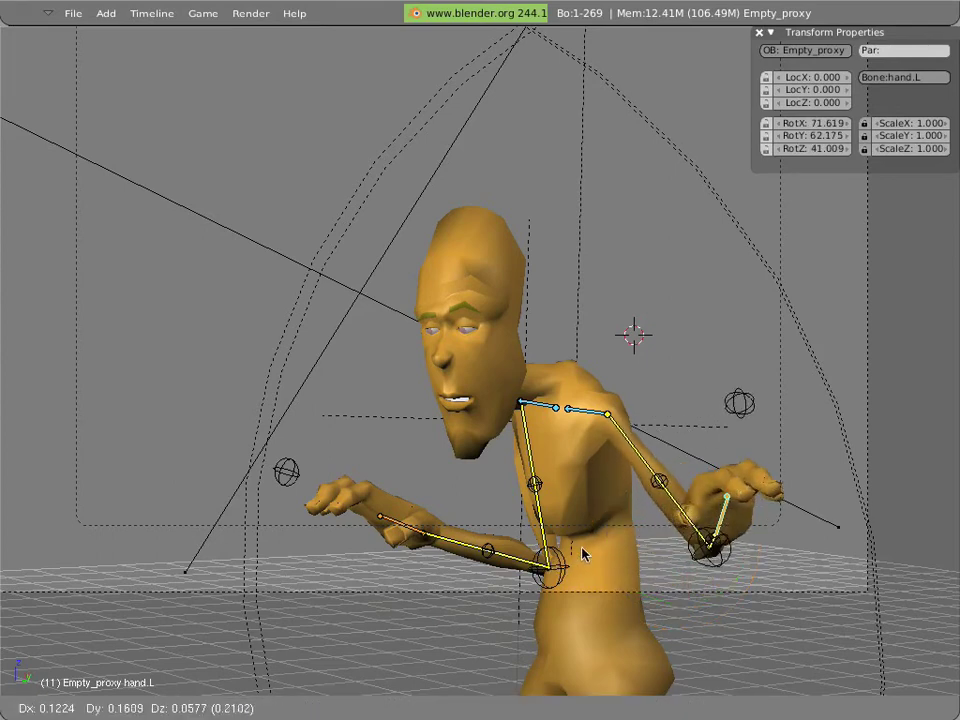
pyautogui.click(588, 553)
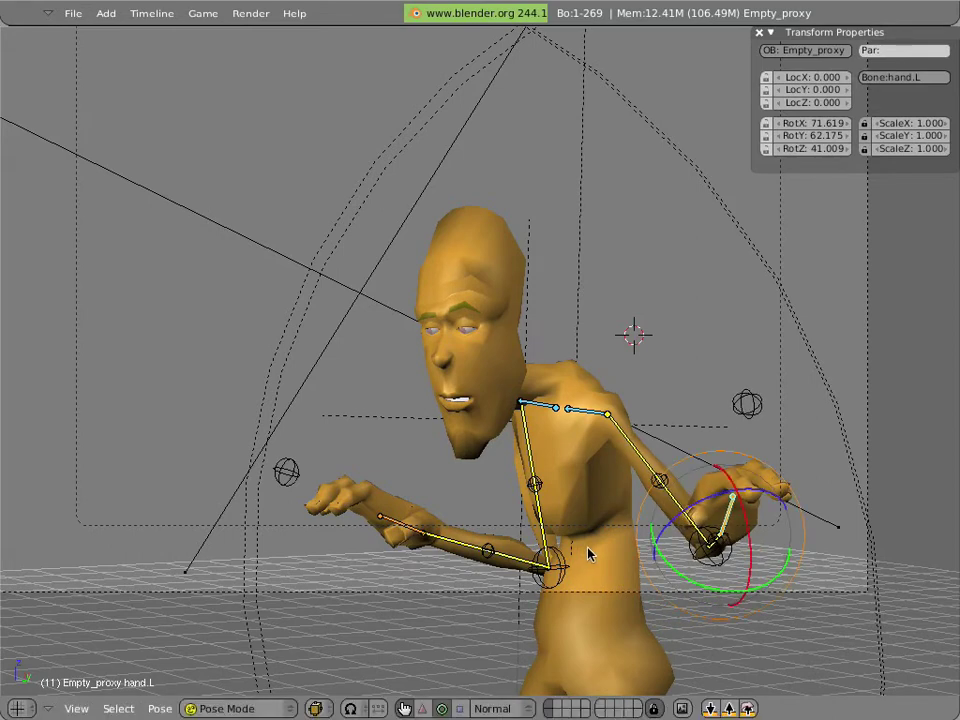
pyautogui.moveTo(745, 532); pyautogui.dragTo(745, 525)
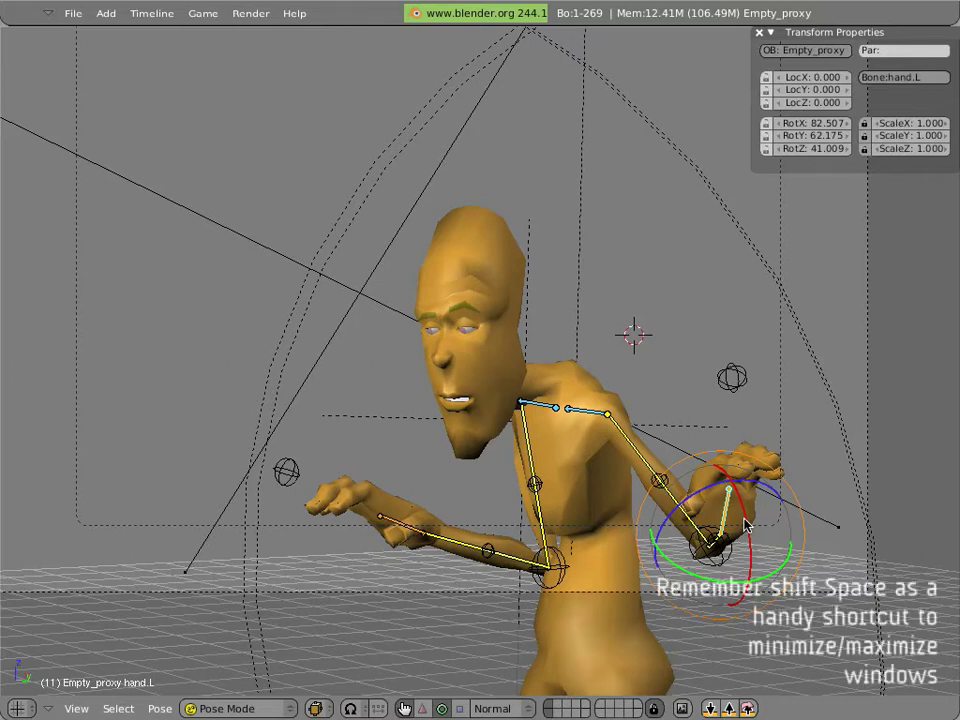
# Step: Show the finger bones, compare frames 1 and 11, and end on frame 11 maximized
pyautogui.hotkey('shift', 'space')
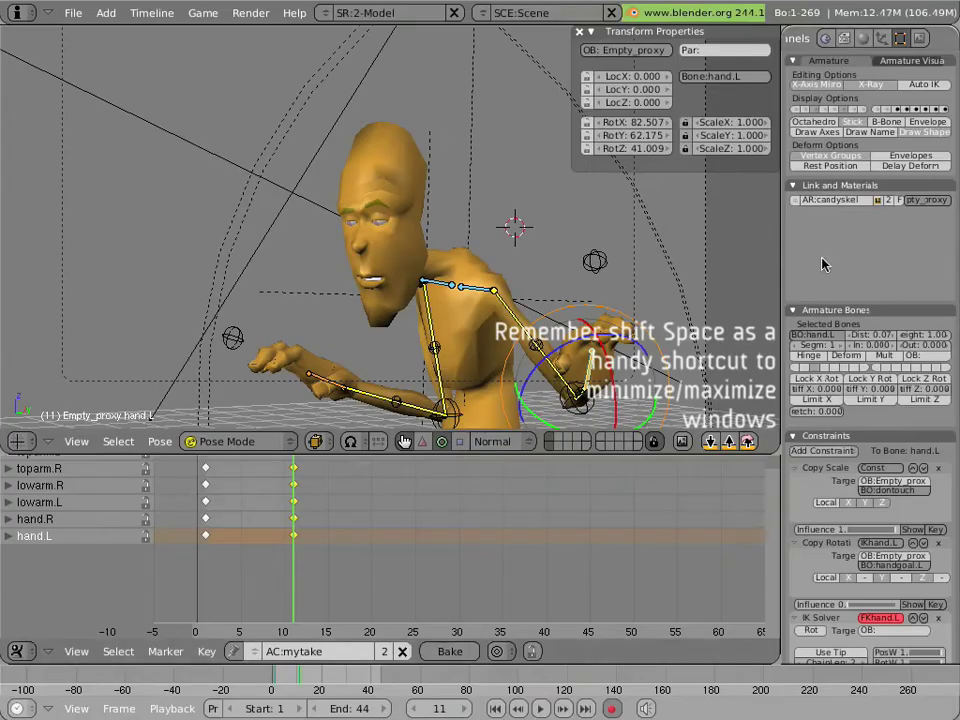
pyautogui.click(832, 110)
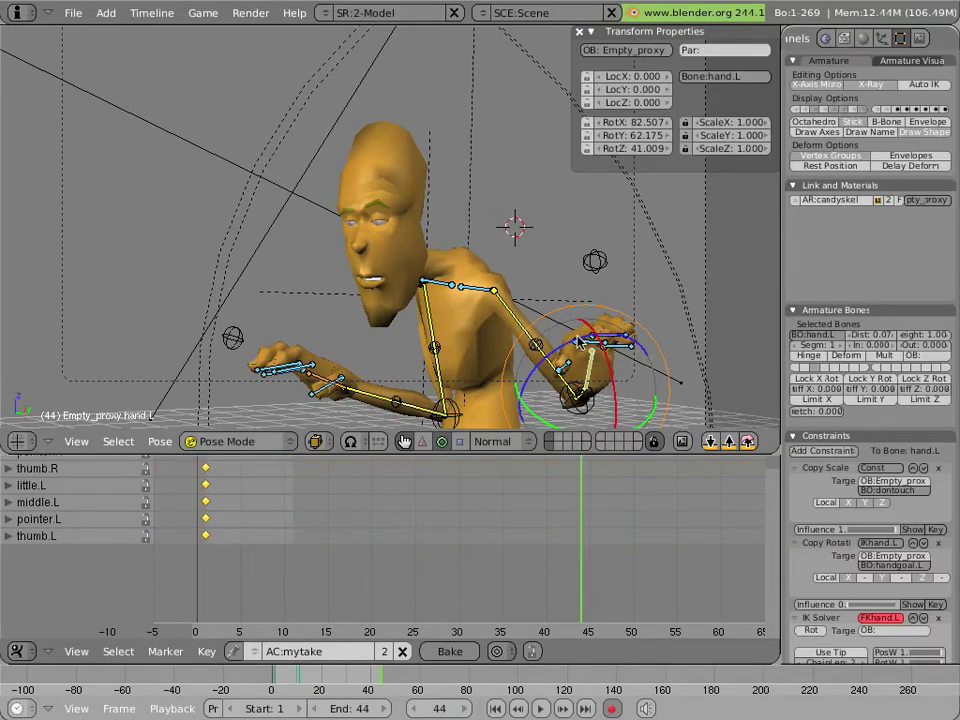
pyautogui.hotkey('ctrl', 'Up')
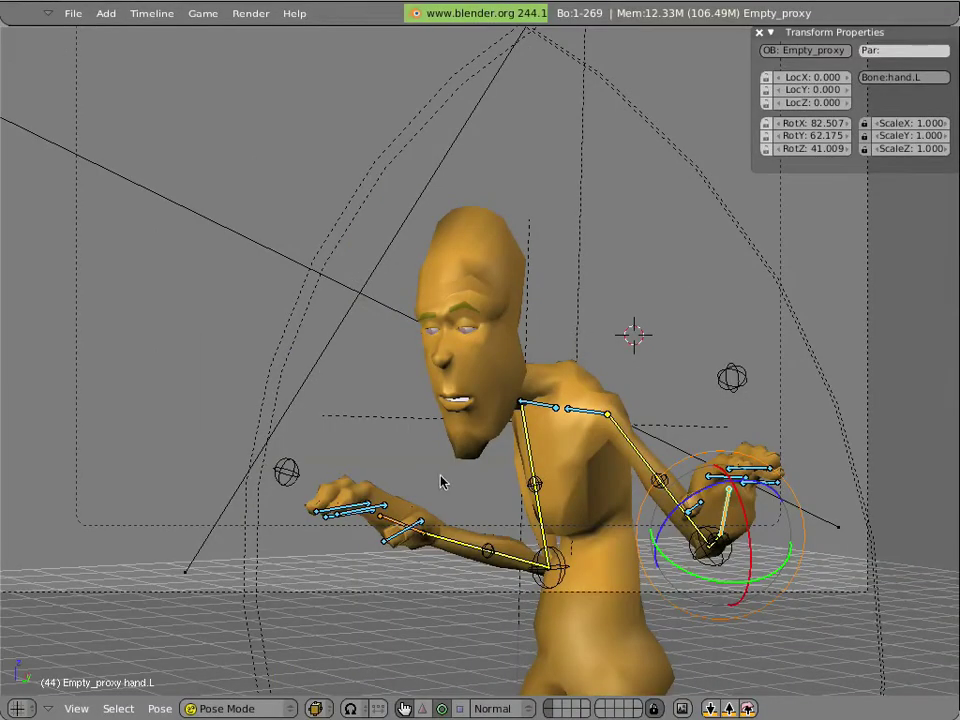
pyautogui.scroll(1, 438, 482)
pyautogui.hotkey('shift', 'Left')
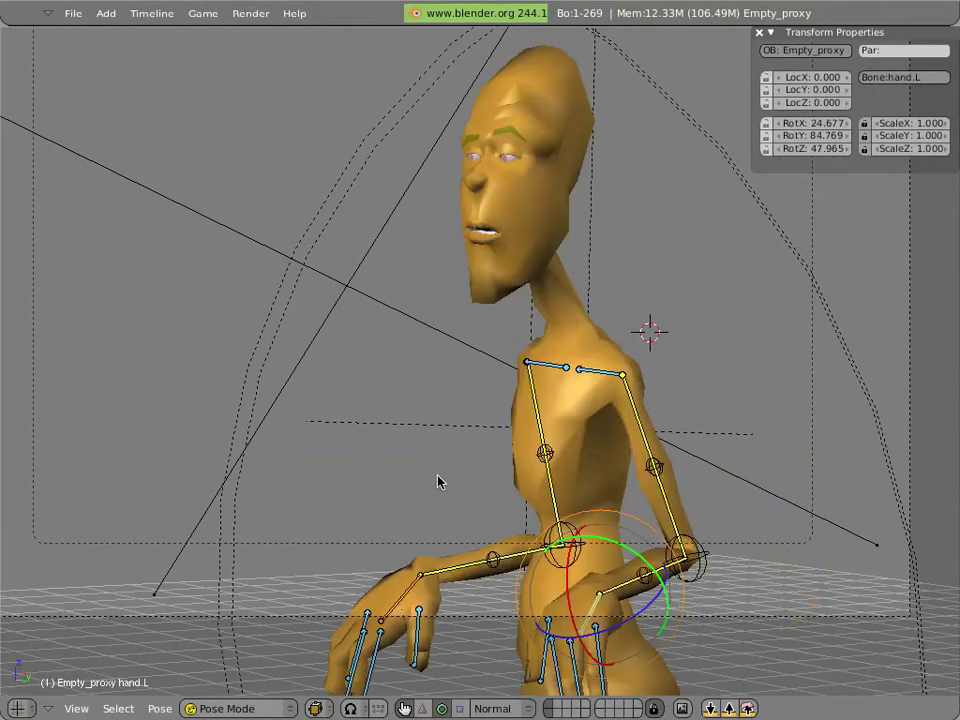
pyautogui.hotkey('ctrl', 'Up')
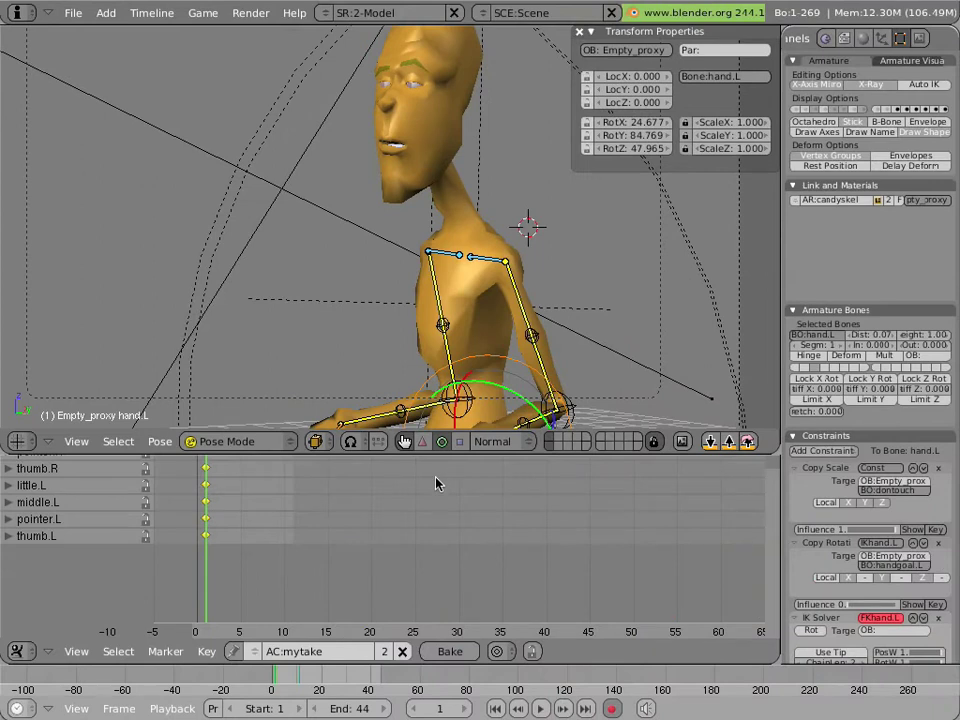
pyautogui.press('Up')
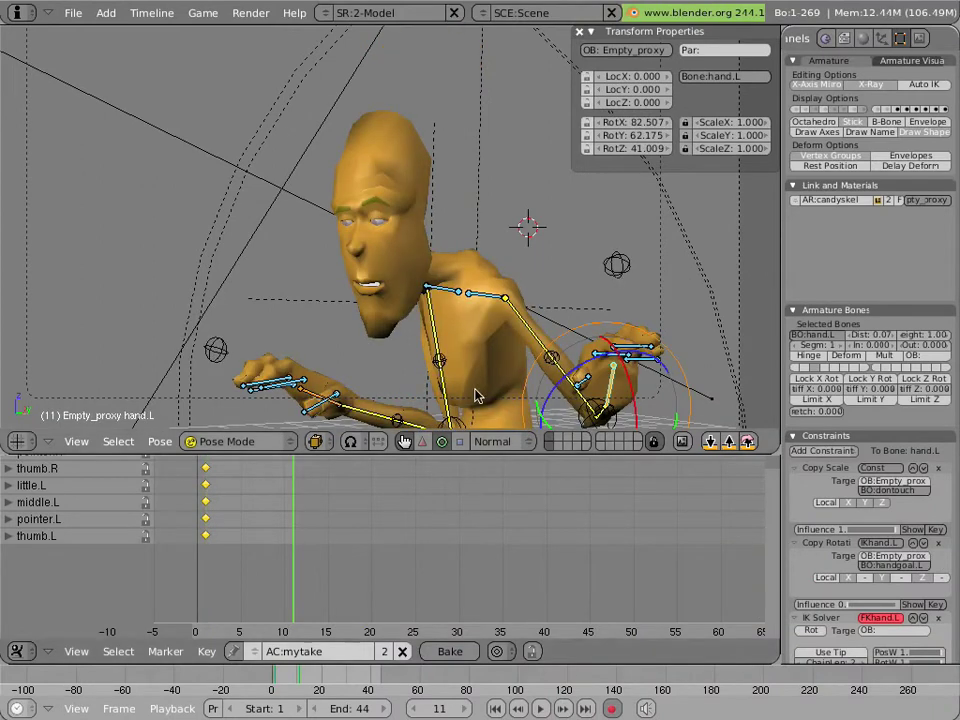
pyautogui.hotkey('ctrl', 'Up')
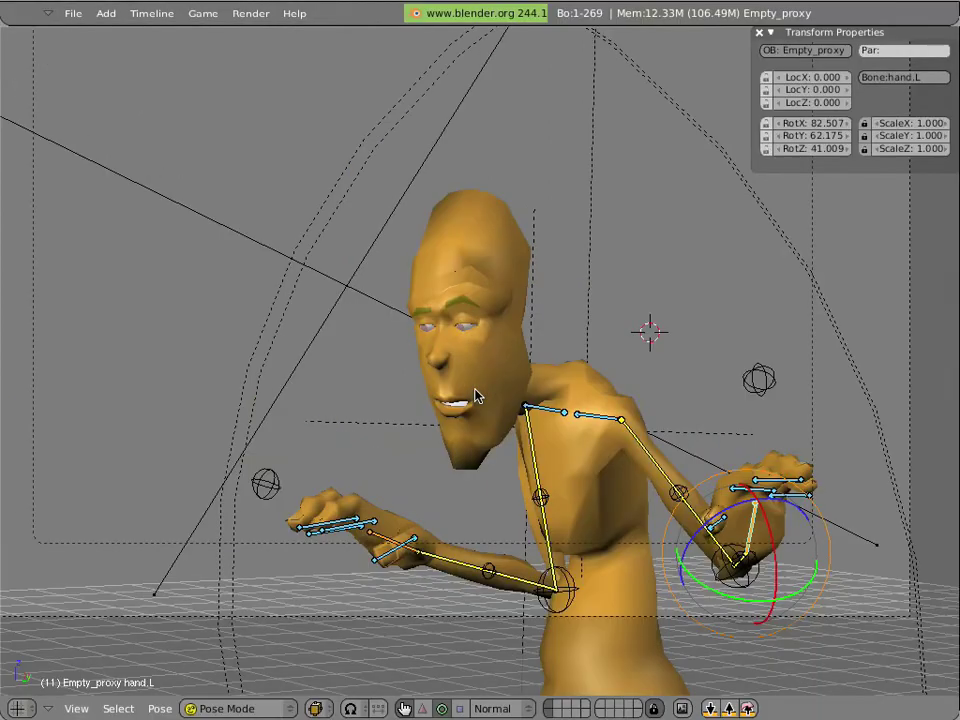
# Step: Curl the left middle, pointer and little finger bones
pyautogui.keyDown('shift'); pyautogui.rightClick(775, 488); pyautogui.keyUp('shift')
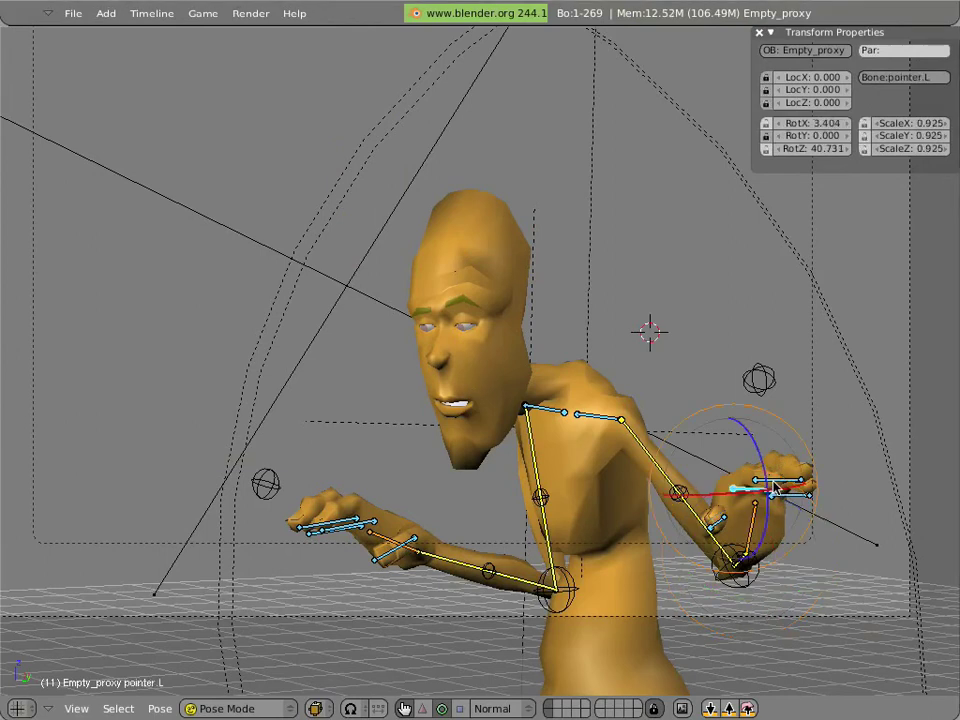
pyautogui.keyDown('shift'); pyautogui.rightClick(797, 494); pyautogui.keyUp('shift')
pyautogui.press('r')
pyautogui.click(775, 485)
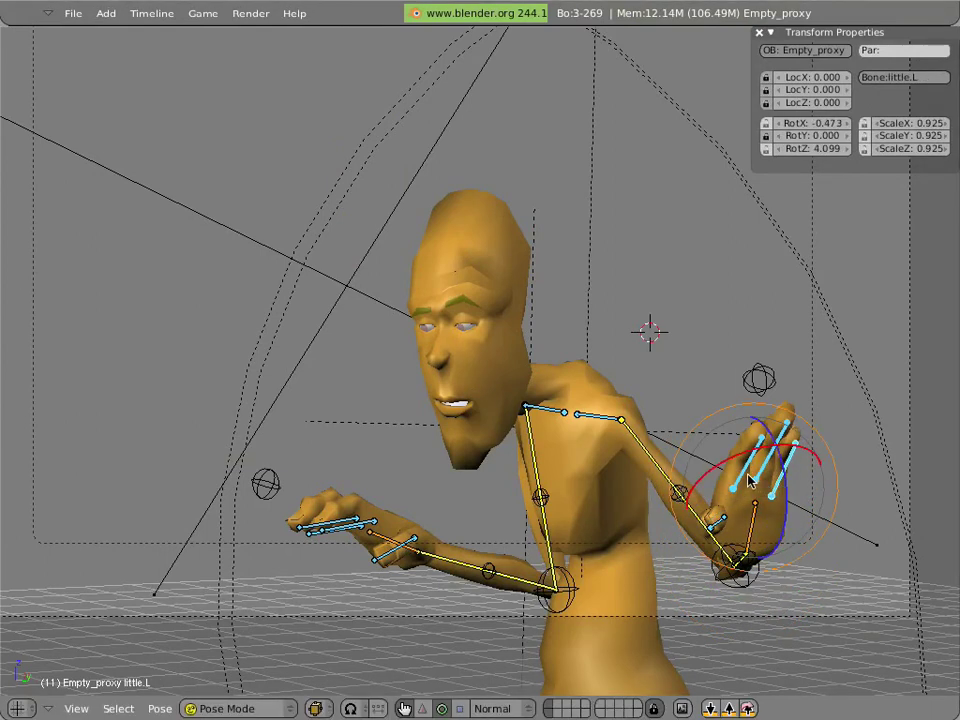
pyautogui.rightClick(741, 468)
pyautogui.rightClick(738, 474)
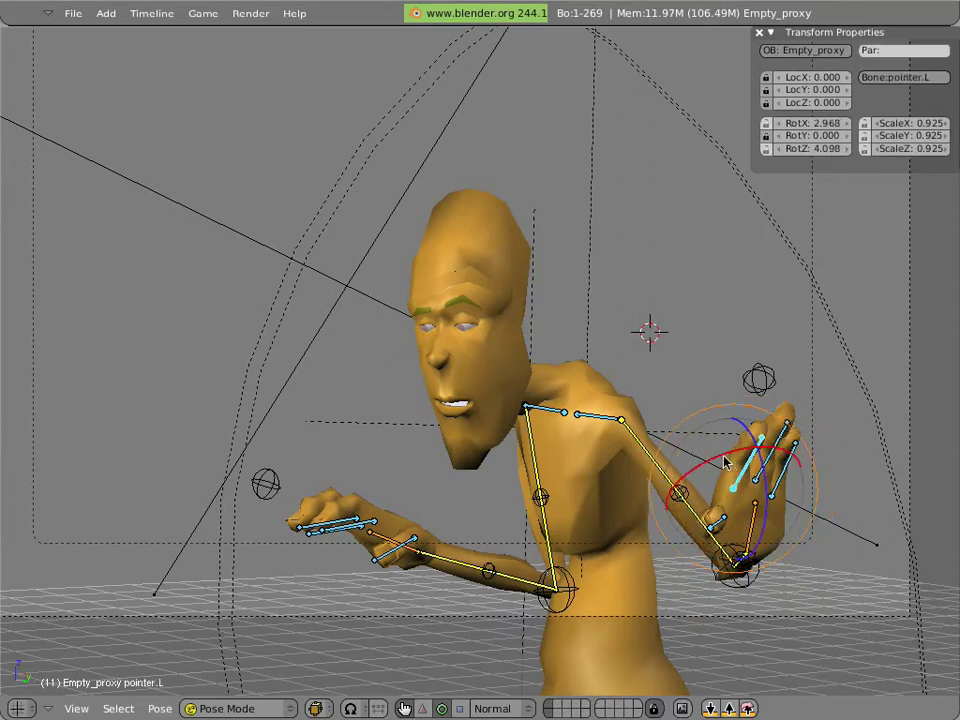
pyautogui.press('r')
pyautogui.click(762, 474)
pyautogui.rightClick(785, 478)
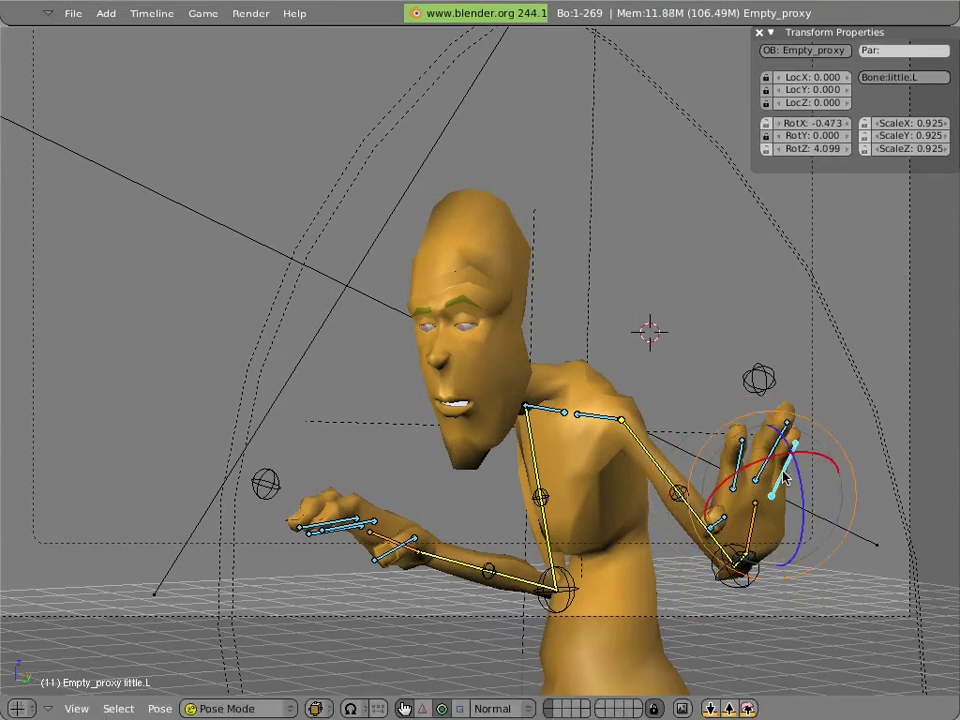
pyautogui.press('r')
pyautogui.click(837, 462)
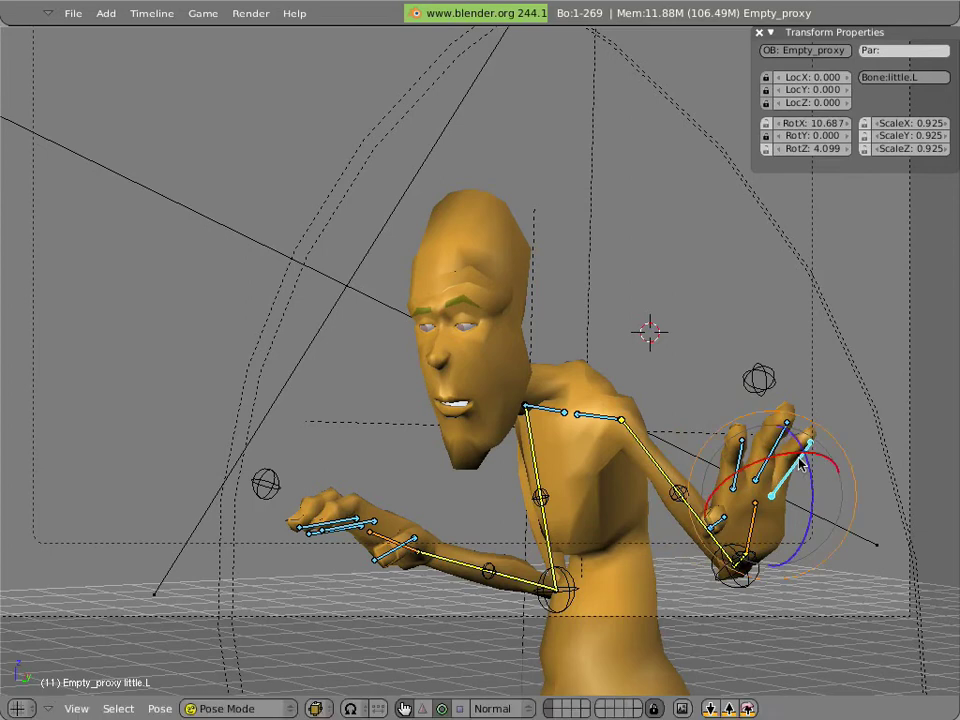
# Step: Shrink the left pointer finger to 0.748 scale and rotate it further
pyautogui.rightClick(740, 472)
pyautogui.press('s')
pyautogui.click(778, 508)
pyautogui.press('s')
pyautogui.click(785, 490)
pyautogui.press('r')
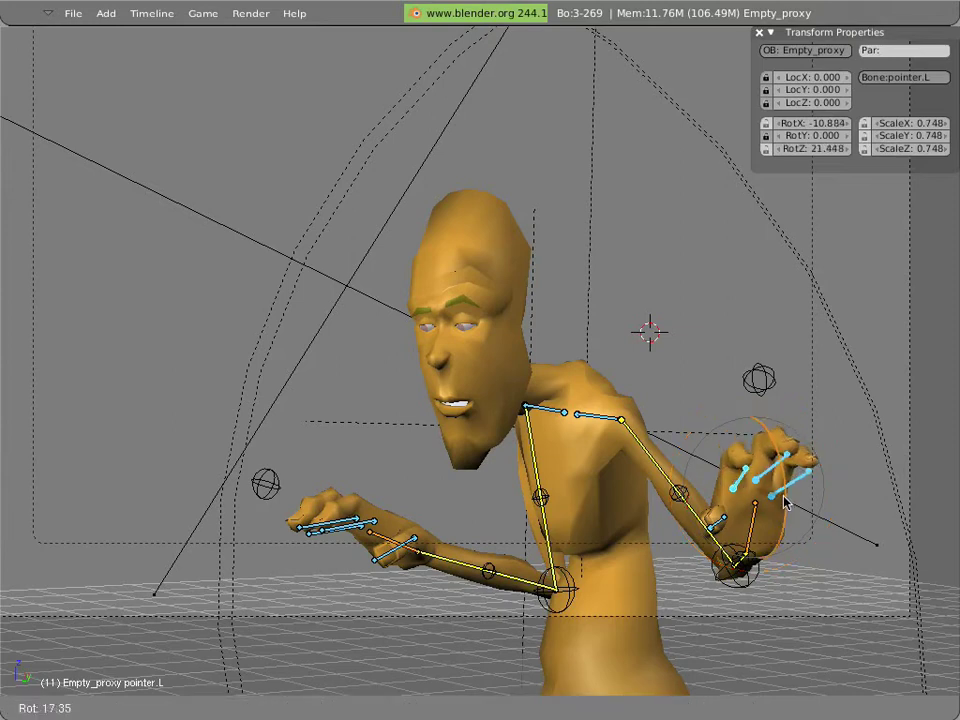
pyautogui.click(745, 510)
# Step: Curl thumb.L and shrink it to 0.882 scale
pyautogui.rightClick(712, 520)
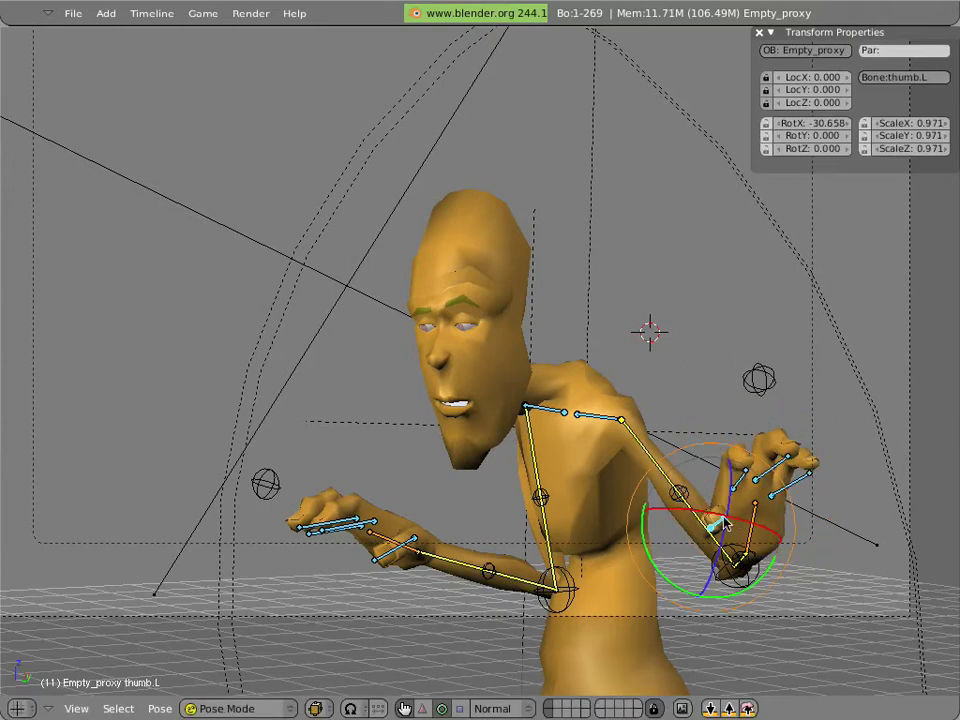
pyautogui.press('r')
pyautogui.click(710, 522)
pyautogui.press('r')
pyautogui.click(700, 500)
pyautogui.press('s')
pyautogui.click(590, 490)
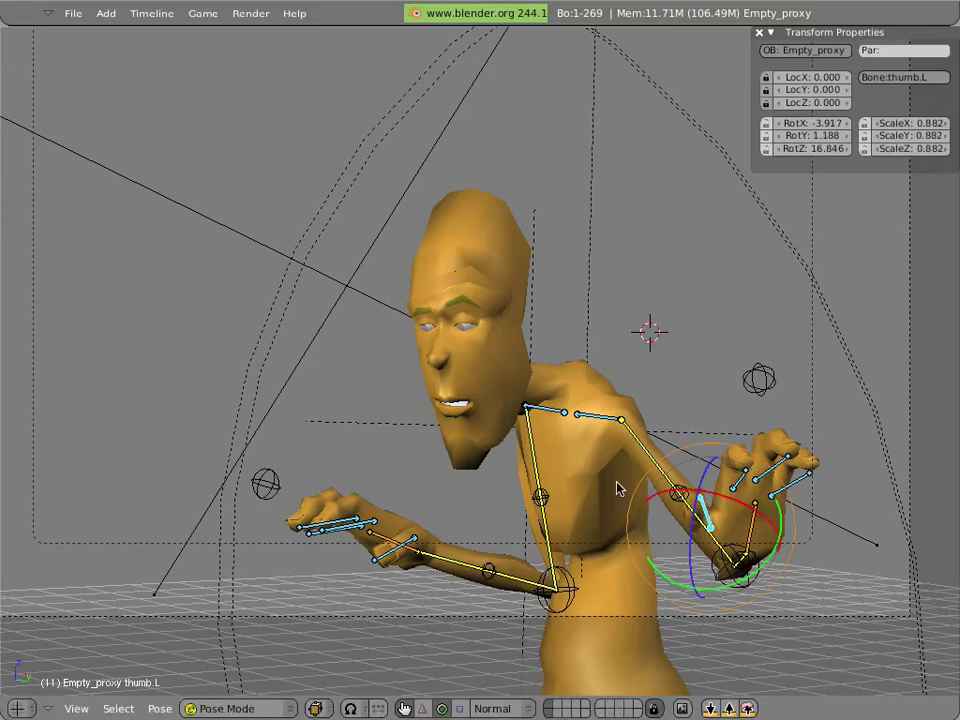
# Step: Bend the right pointer and little fingers and resize the right pointer finger
pyautogui.rightClick(366, 522)
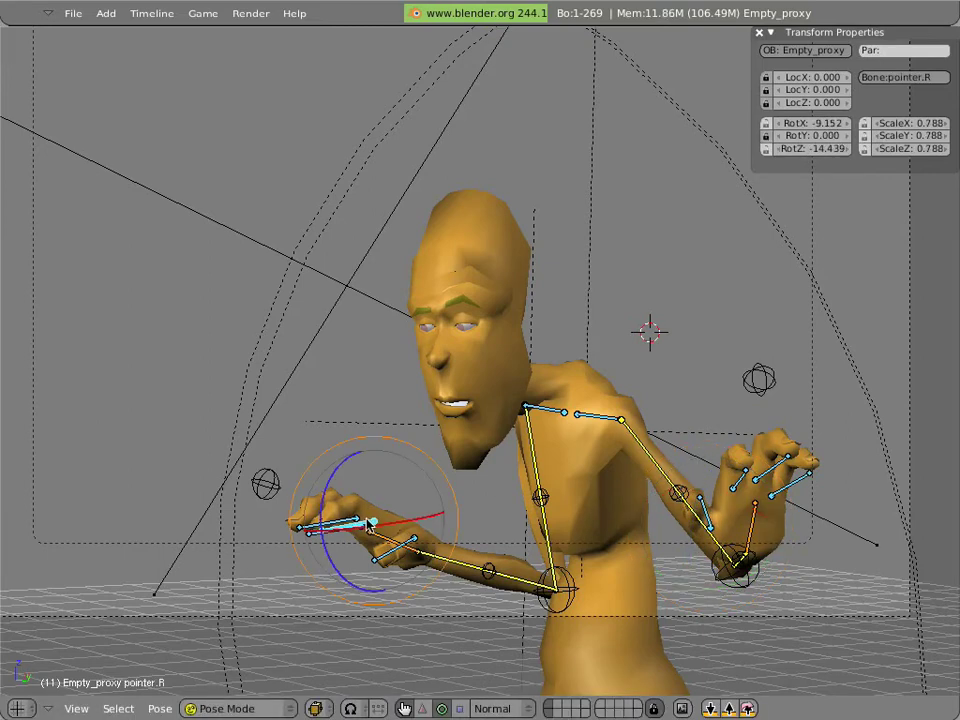
pyautogui.press('r')
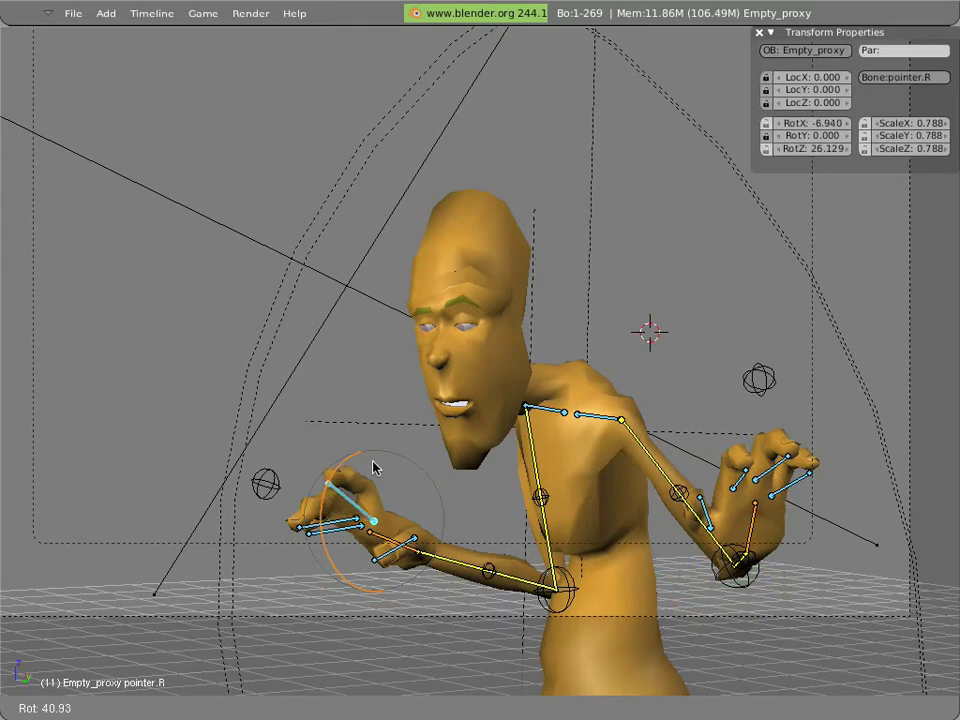
pyautogui.click(306, 524)
pyautogui.rightClick(320, 526)
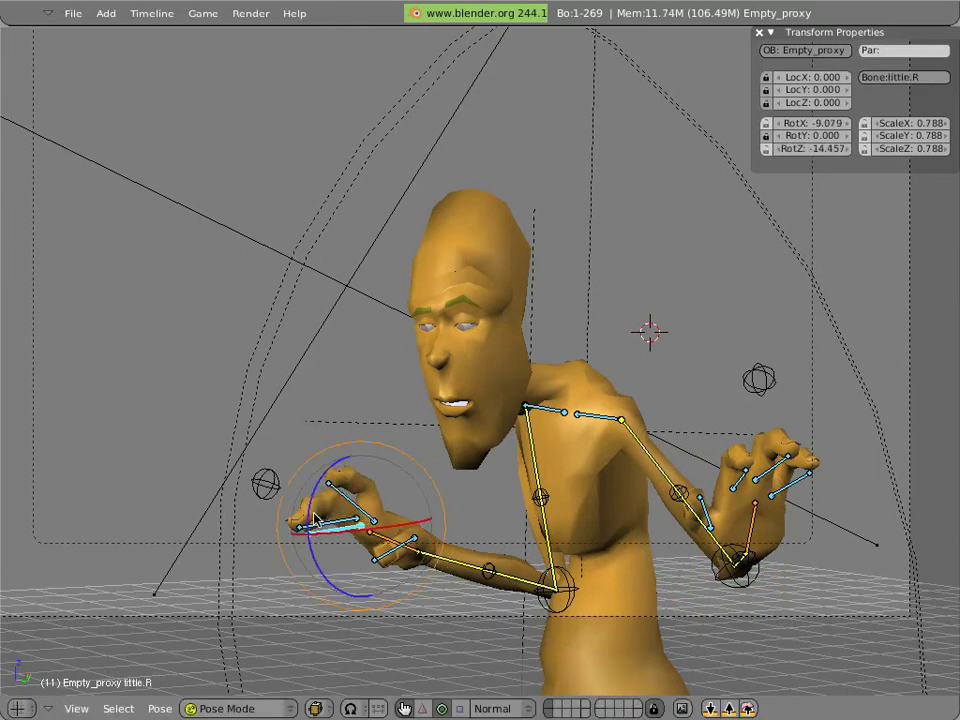
pyautogui.press('r')
pyautogui.click(322, 518)
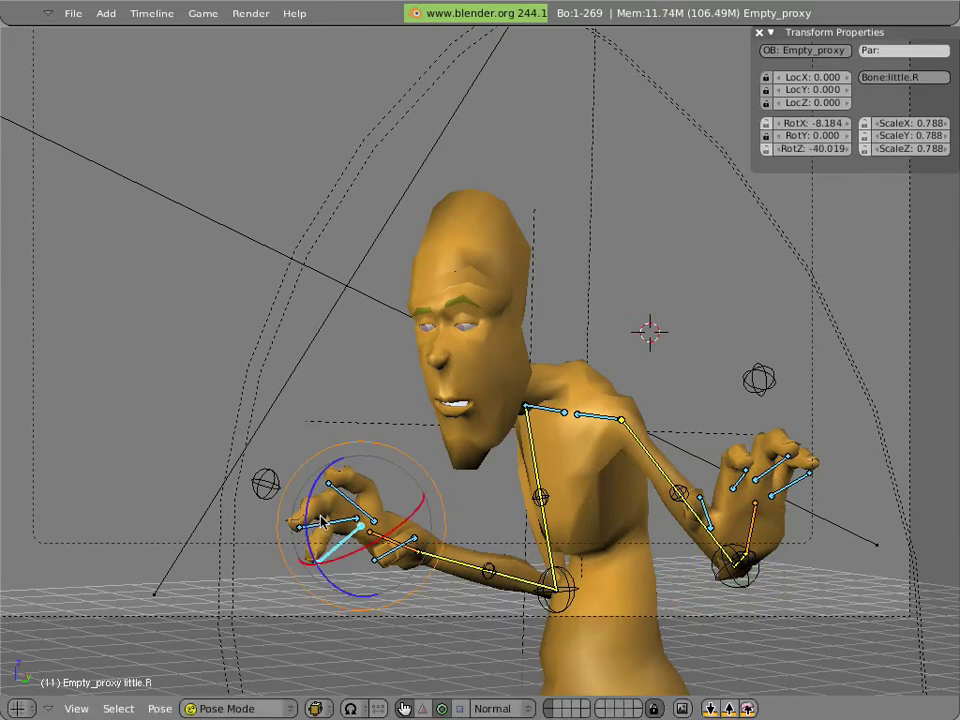
pyautogui.rightClick(332, 492)
pyautogui.press('s')
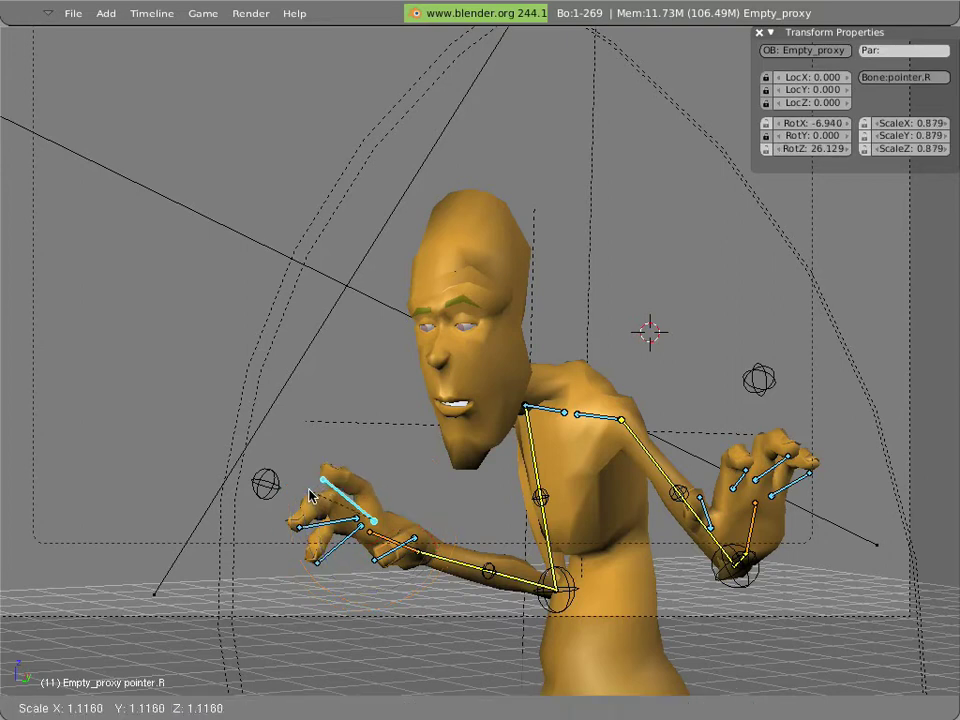
pyautogui.click(295, 502)
# Step: Enlarge middle.R slightly and rotate thumb.R to curl it
pyautogui.rightClick(302, 527)
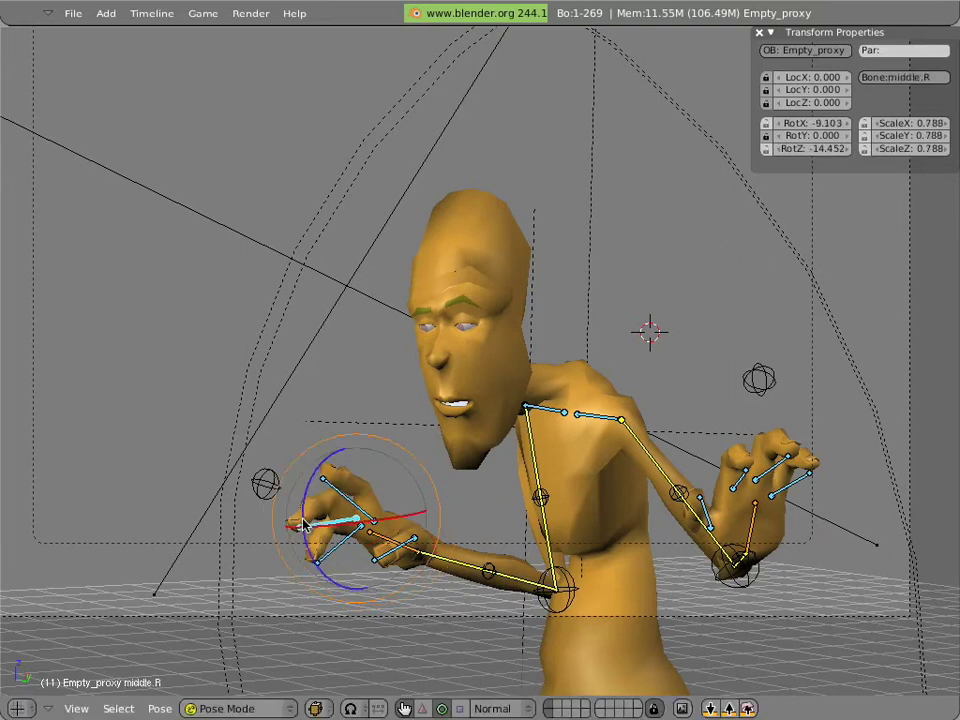
pyautogui.press('s')
pyautogui.click(367, 545)
pyautogui.rightClick(395, 546)
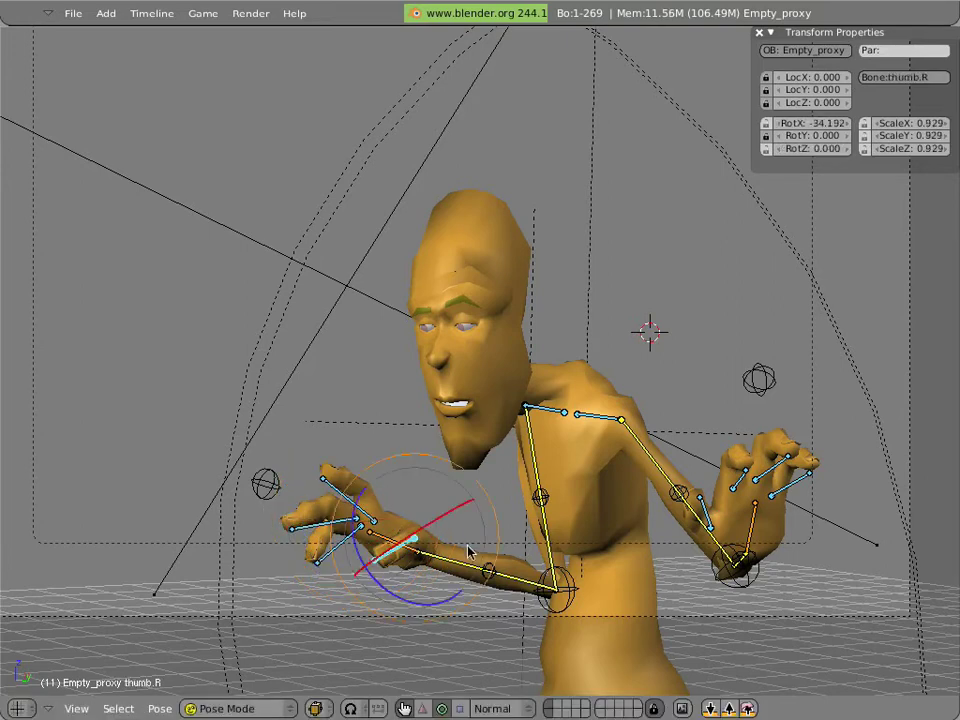
pyautogui.moveTo(446, 527); pyautogui.dragTo(433, 584)
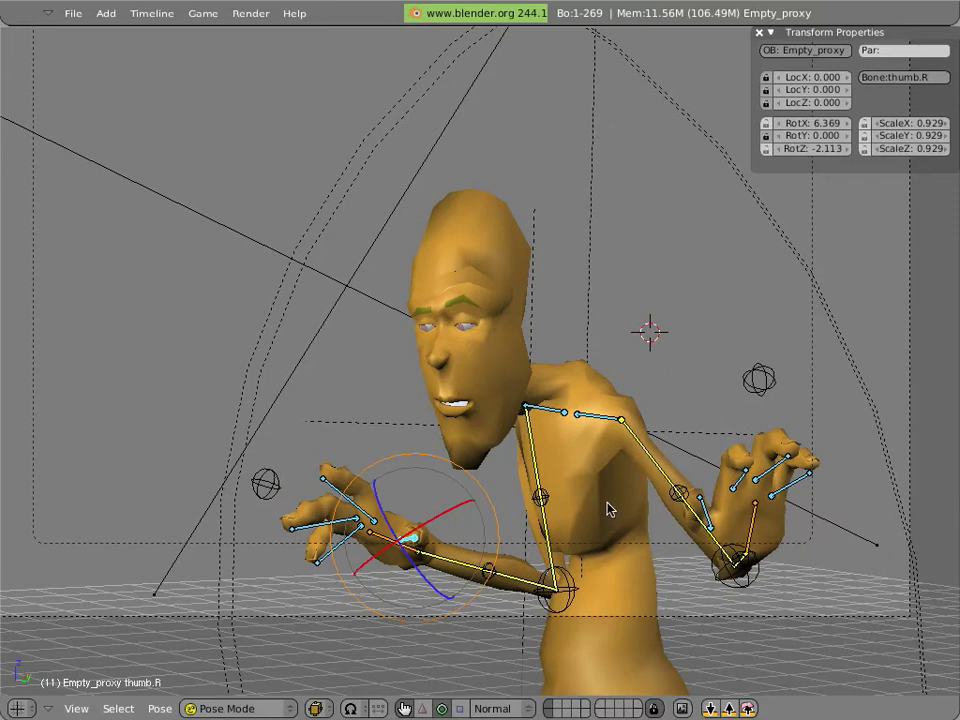
pyautogui.hotkey('ctrl', 'Up')
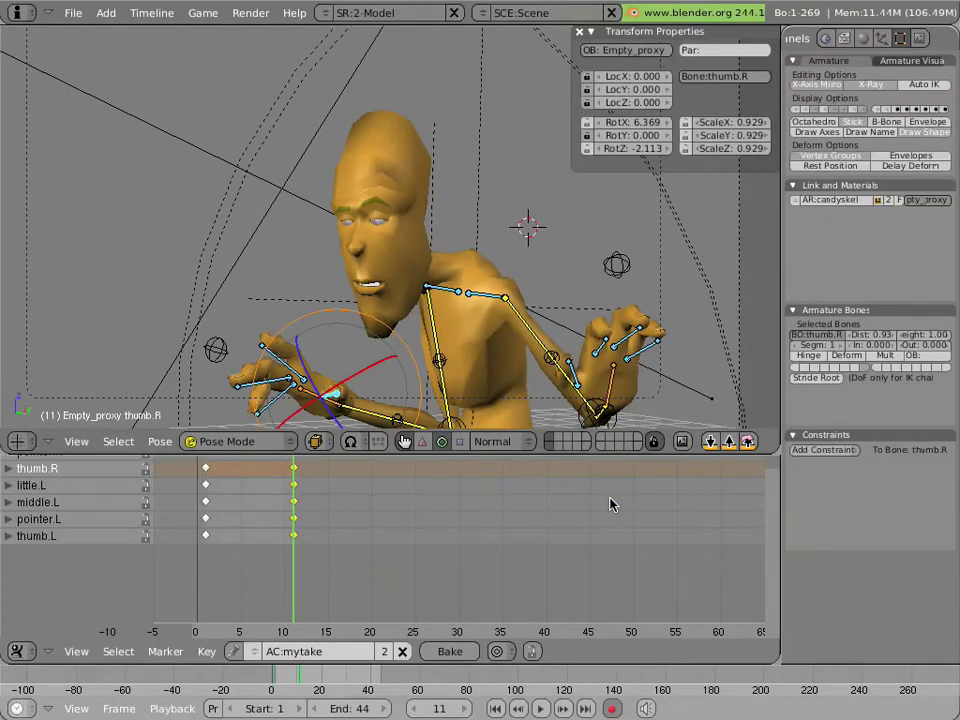
# Step: Show the face control bones, check frames 44 and 1, and return to frame 11
pyautogui.click(887, 109)
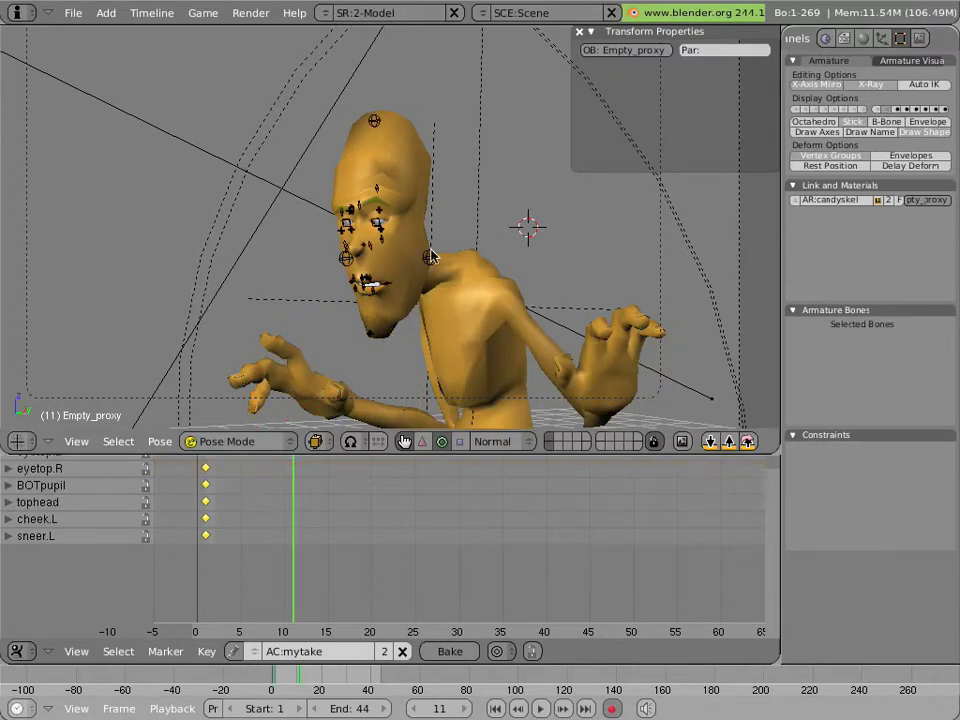
pyautogui.hotkey('shift', 'Right')
pyautogui.hotkey('shift', 'Left')
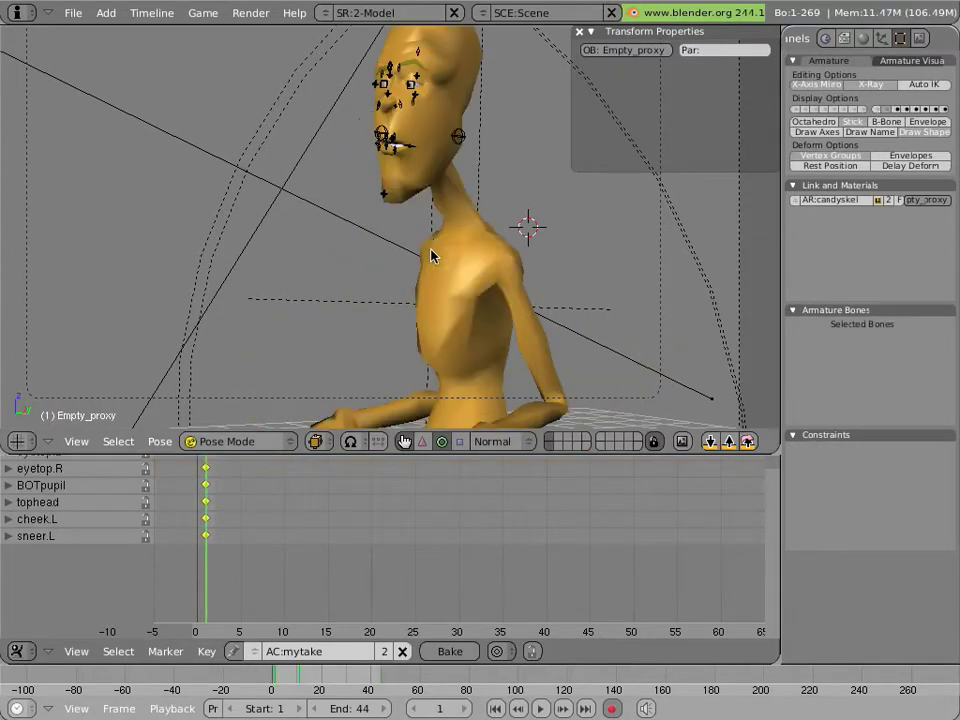
pyautogui.press('Up')
pyautogui.hotkey('ctrl', 'Up')
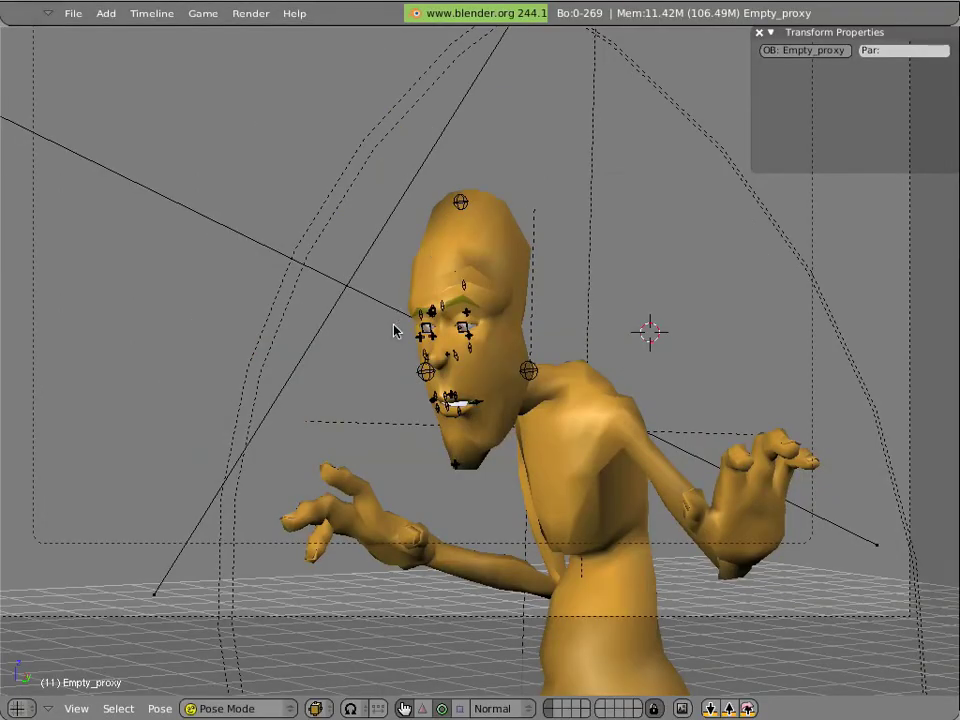
pyautogui.scroll(7, 428, 341)
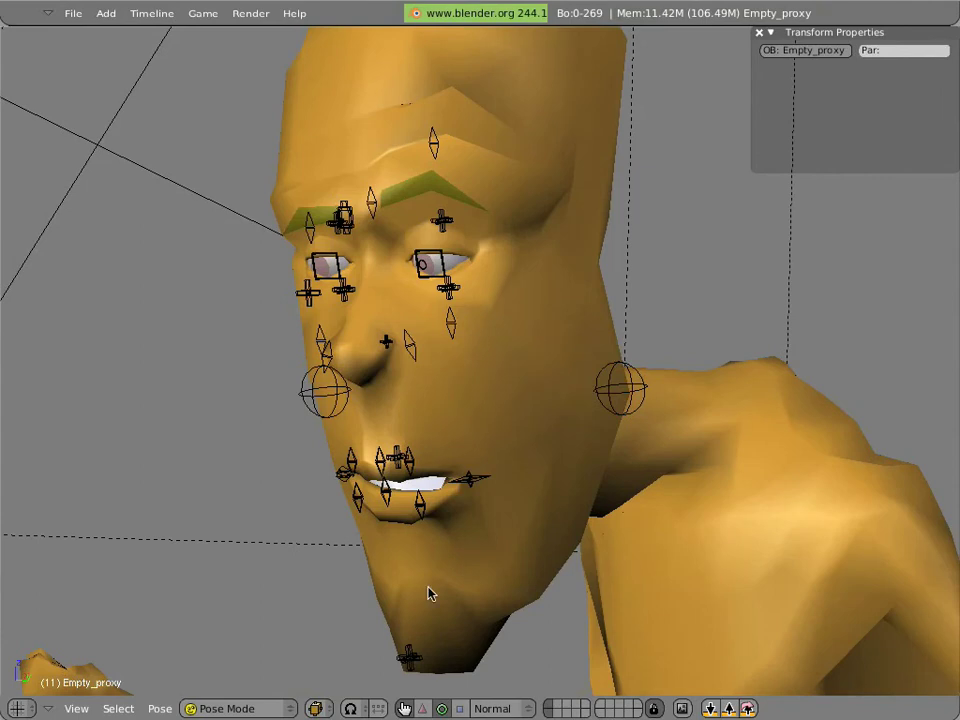
# Step: Raise the BOTjaw bone to close the mouth and shift the mouth.L corner
pyautogui.rightClick(409, 657)
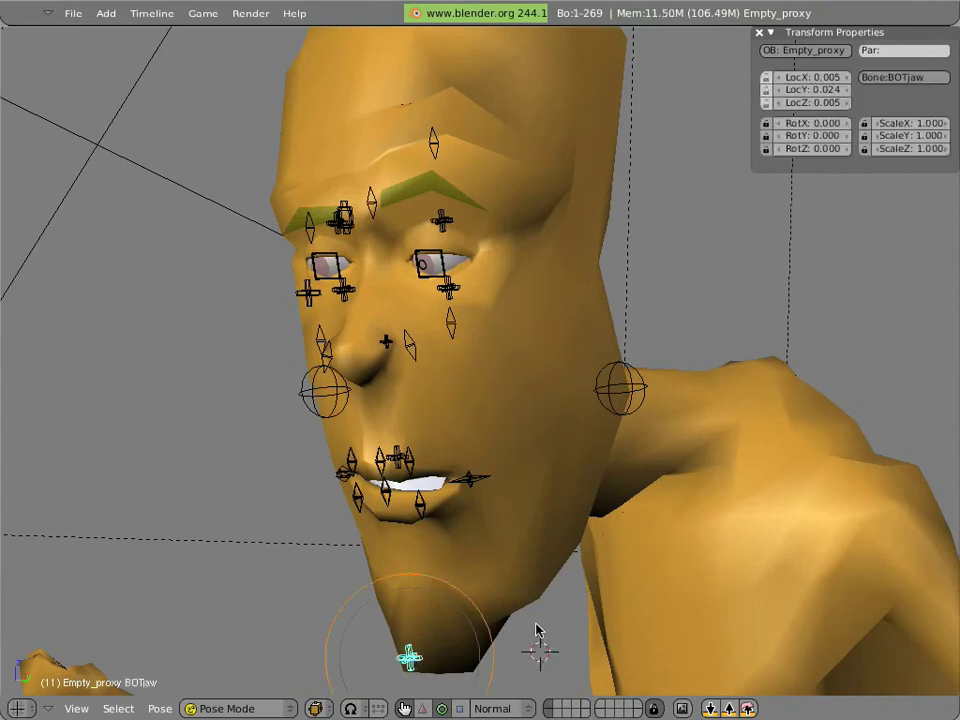
pyautogui.press('g')
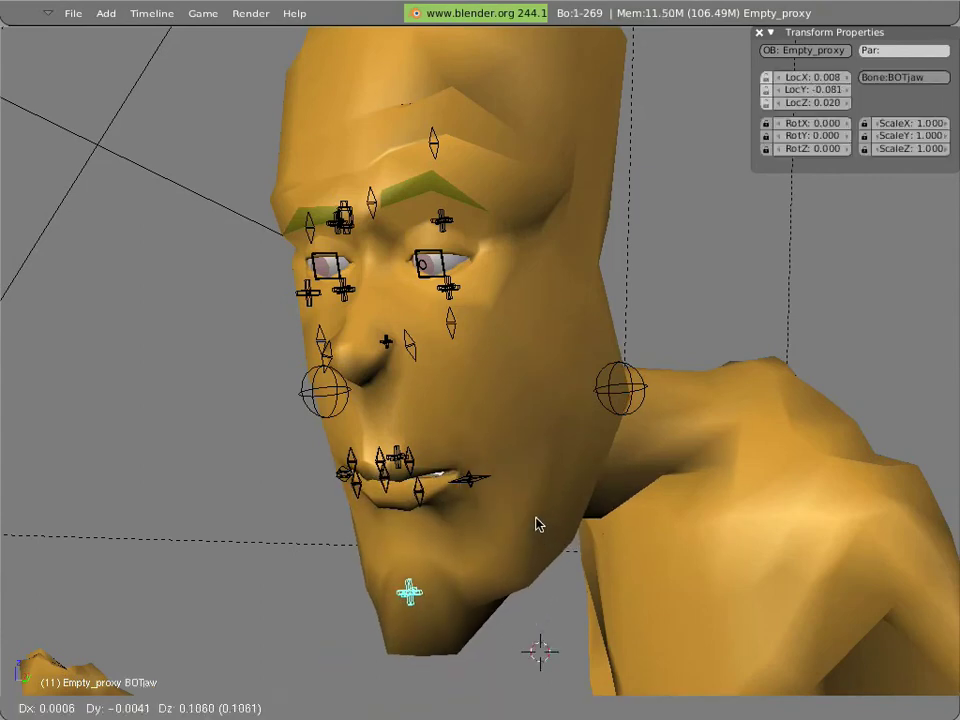
pyautogui.click(536, 523)
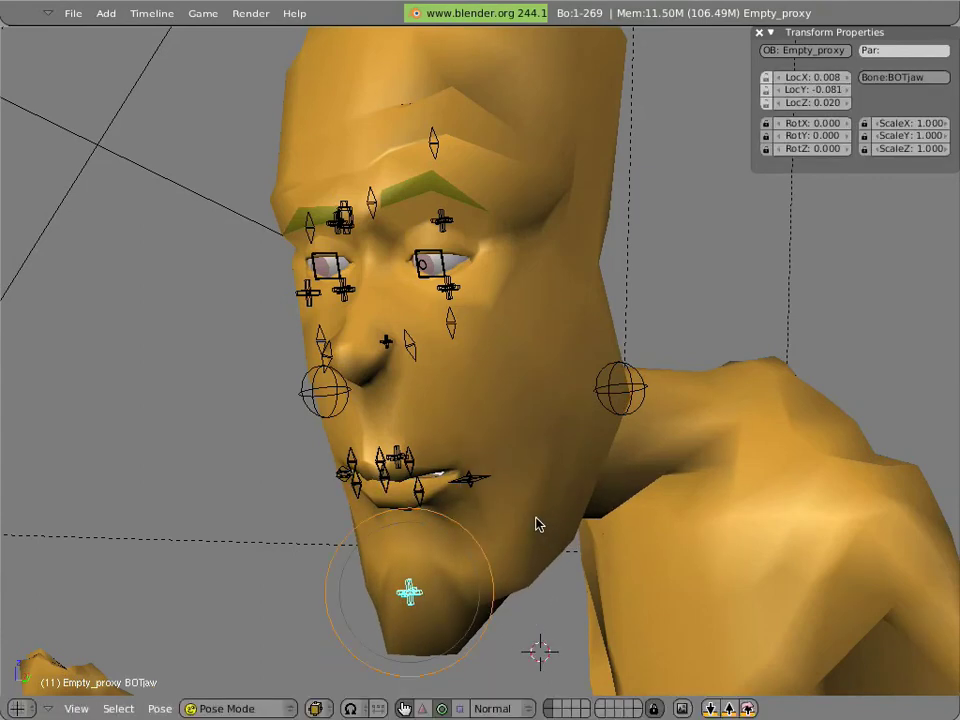
pyautogui.rightClick(479, 486)
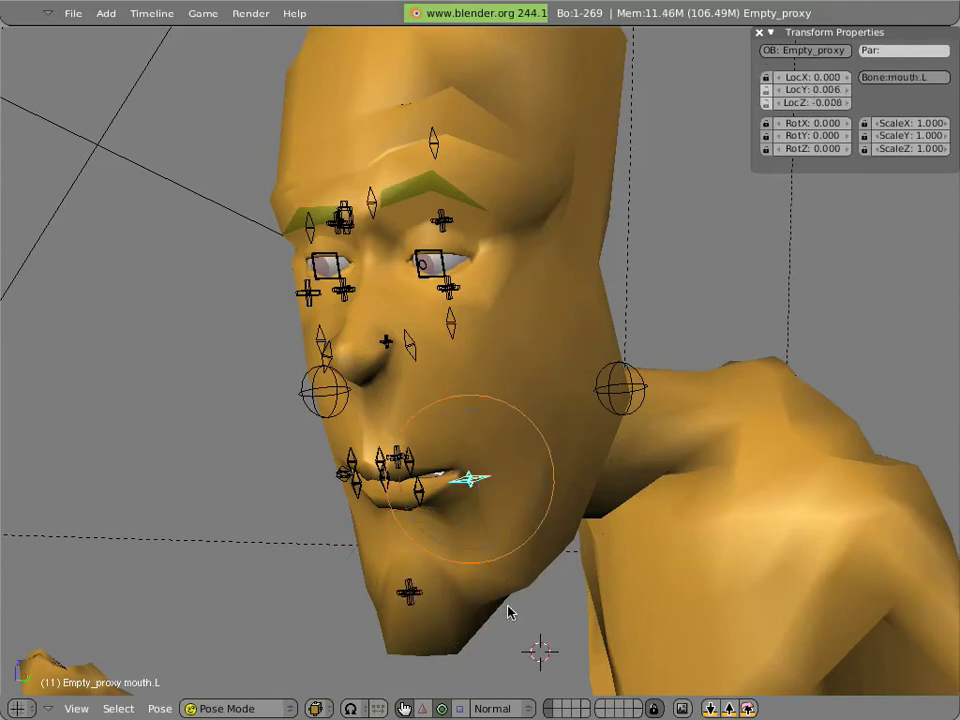
pyautogui.press('g')
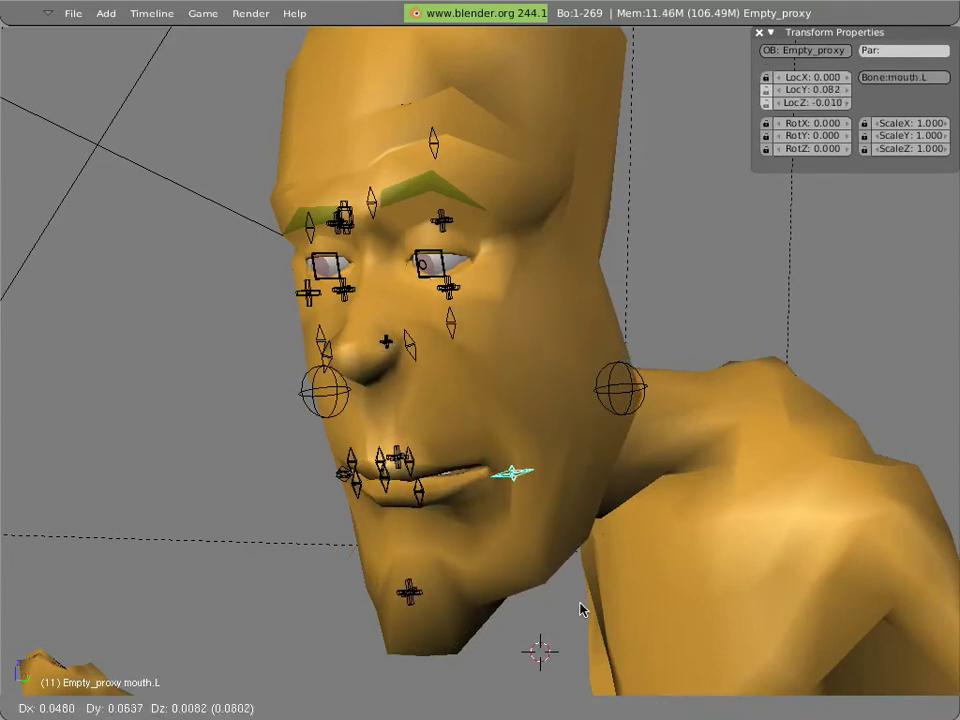
pyautogui.click(512, 594)
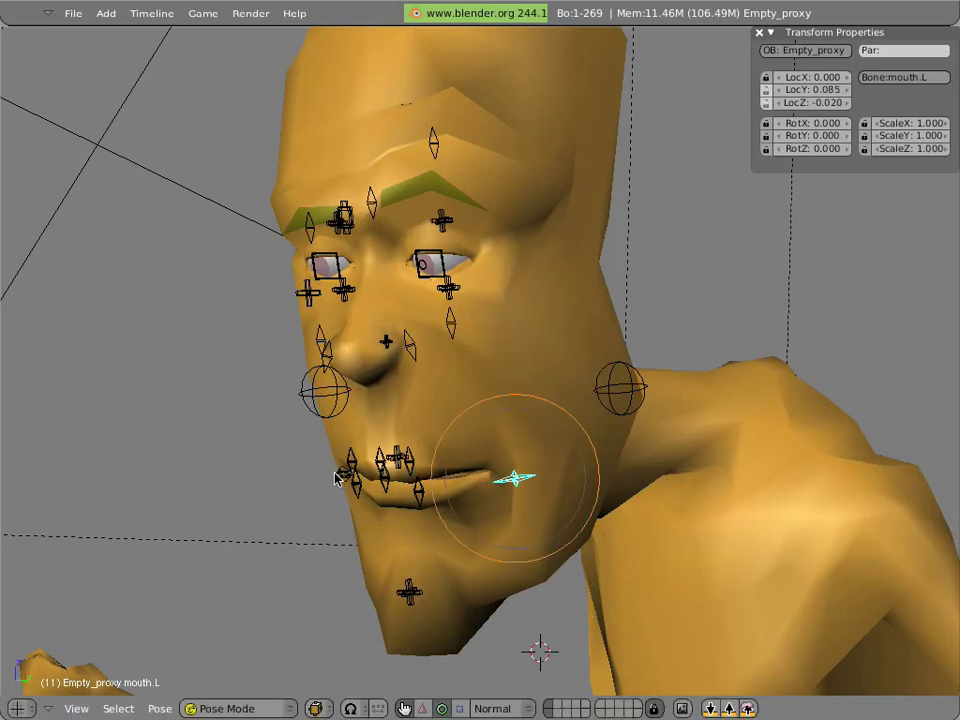
# Step: Push mouth.R back along Y and lower both mouth corners
pyautogui.rightClick(338, 479)
pyautogui.click(421, 706)
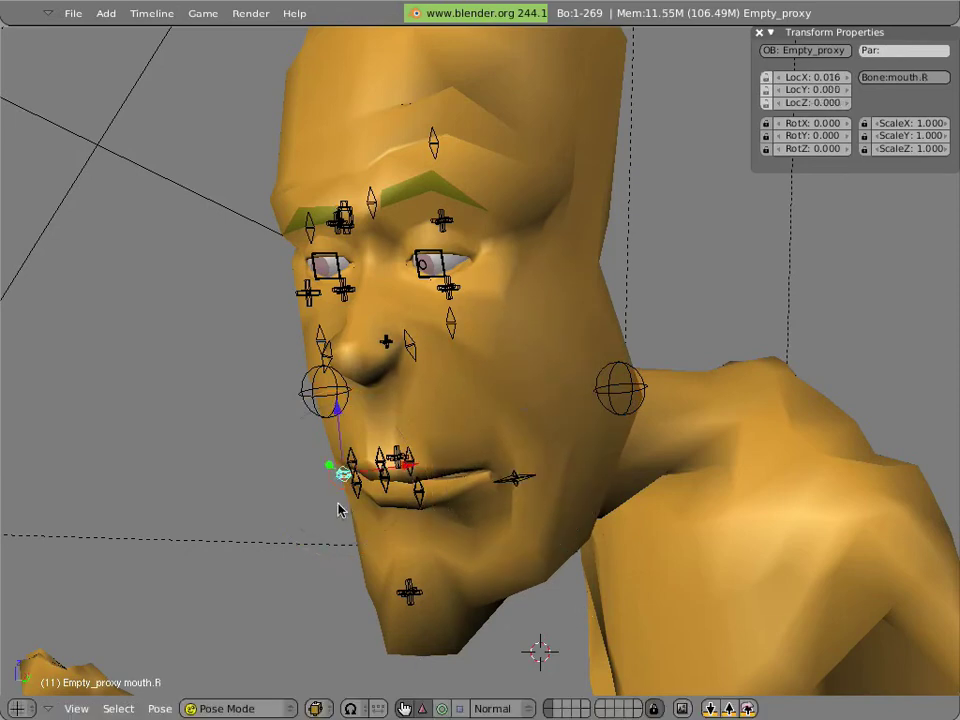
pyautogui.moveTo(329, 466); pyautogui.dragTo(317, 456)
pyautogui.keyDown('shift'); pyautogui.rightClick(514, 479); pyautogui.keyUp('shift')
pyautogui.moveTo(415, 424); pyautogui.dragTo(392, 412)
# Step: Lower midmouth and the three upper-lip bones slightly and rotate them to curl the upper lip
pyautogui.rightClick(395, 458)
pyautogui.scroll(2, 360, 518)
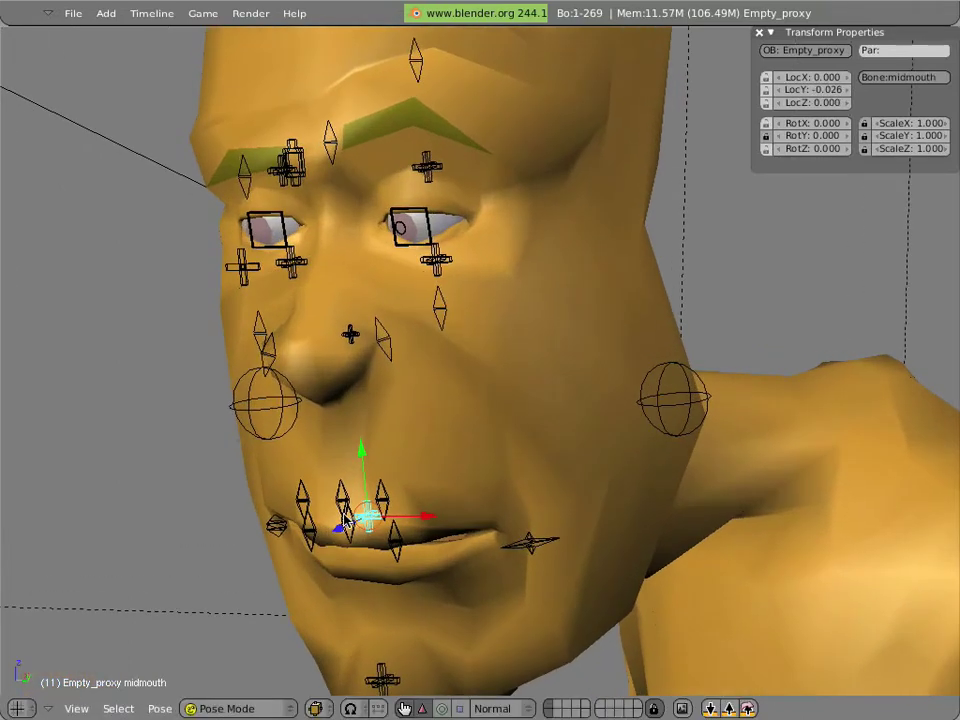
pyautogui.scroll(1, 320, 535)
pyautogui.rightClick(266, 522)
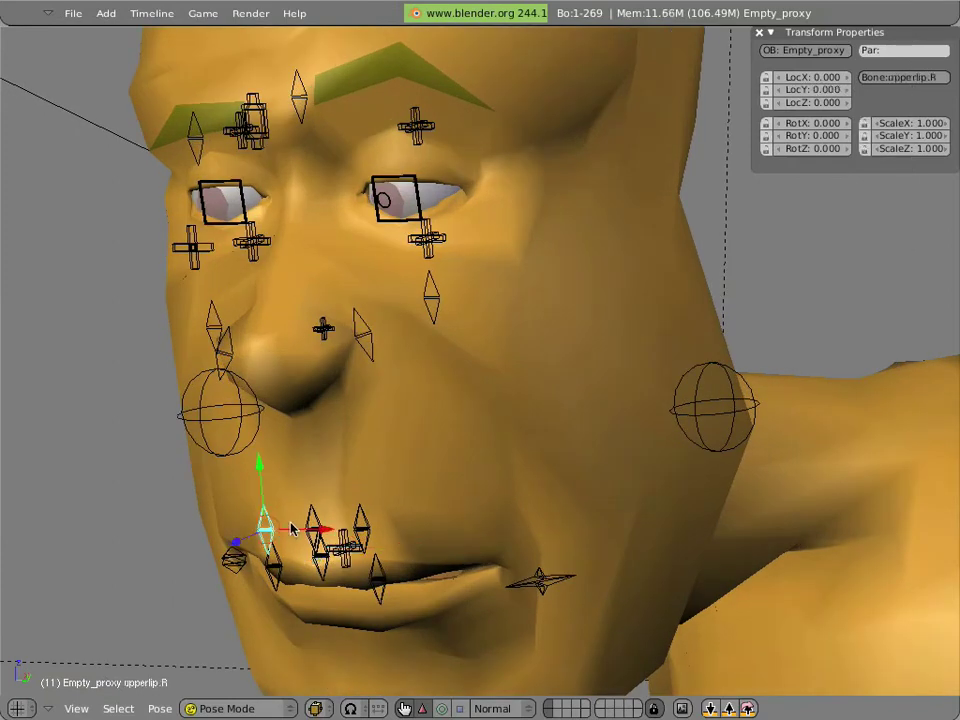
pyautogui.keyDown('shift'); pyautogui.rightClick(314, 522); pyautogui.keyUp('shift')
pyautogui.keyDown('shift'); pyautogui.rightClick(352, 524); pyautogui.keyUp('shift')
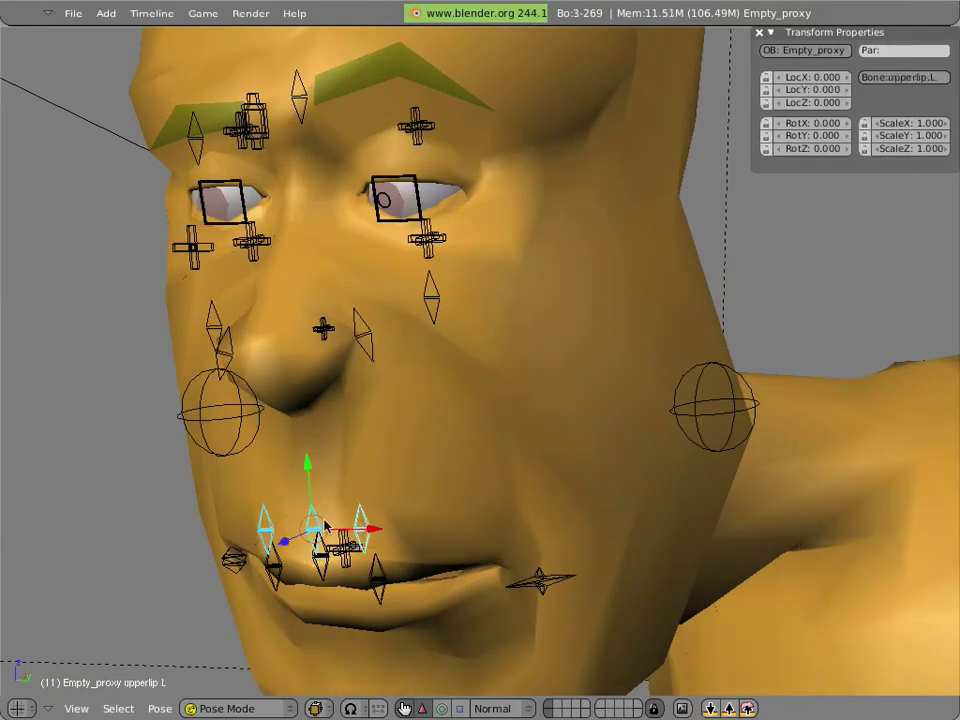
pyautogui.moveTo(313, 463); pyautogui.dragTo(312, 473)
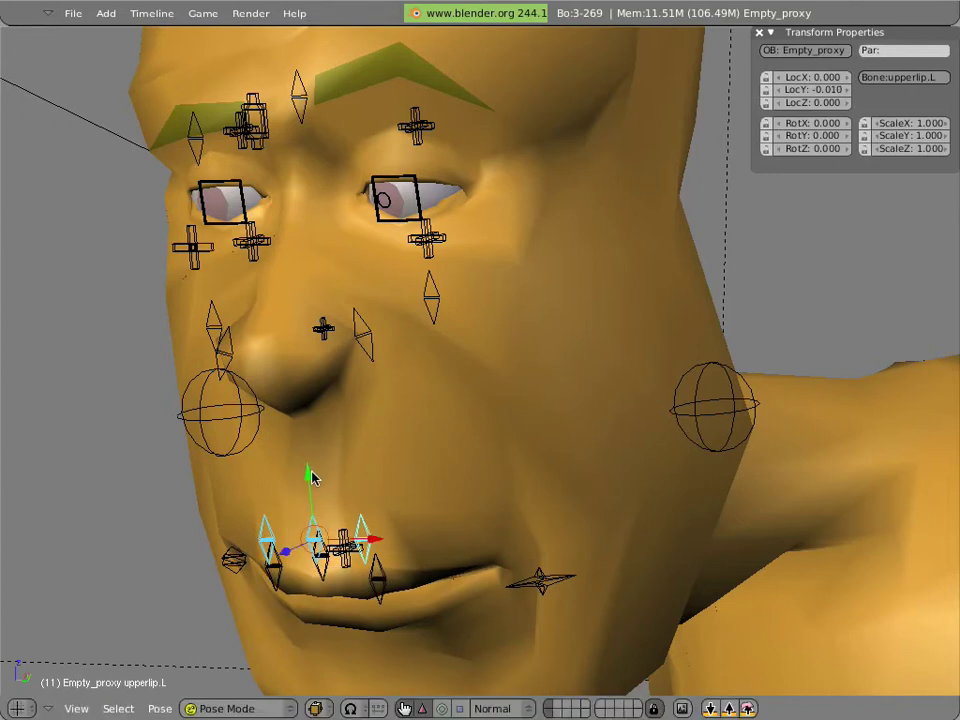
pyautogui.click(441, 708)
pyautogui.moveTo(294, 521)
pyautogui.mouseDown()
pyautogui.moveTo(278, 542)
pyautogui.moveTo(285, 525)
pyautogui.mouseUp()
# Step: Nudge the three lower-lip bones and rotate them by -20.204 to tuck the lower lip
pyautogui.keyDown('shift'); pyautogui.scroll(-3, 322, 542); pyautogui.keyUp('shift')
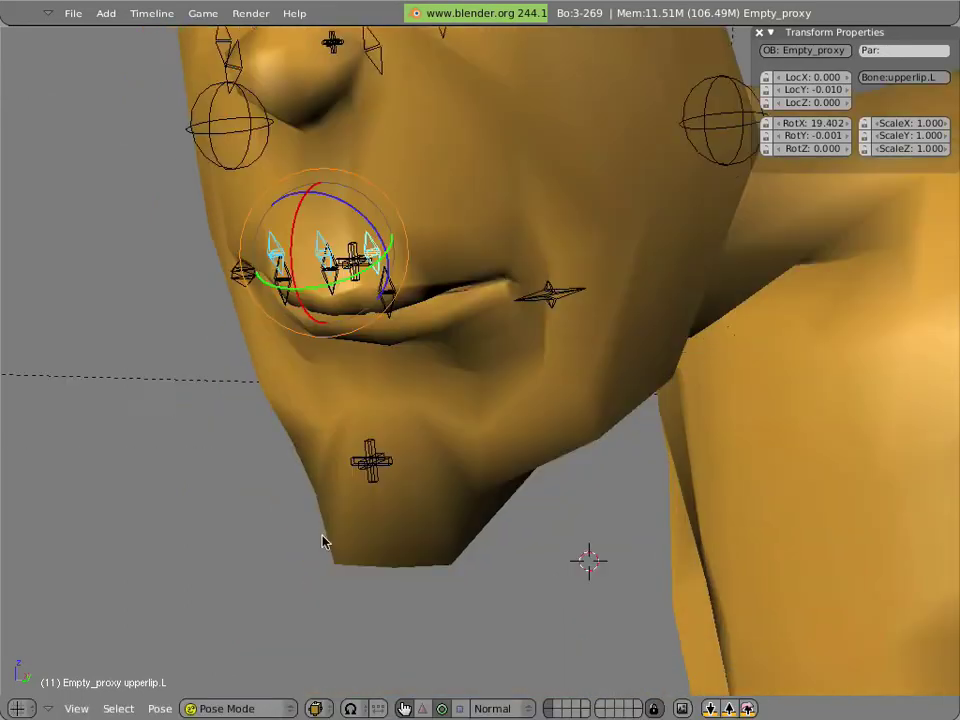
pyautogui.keyDown('shift'); pyautogui.scroll(3, 322, 542); pyautogui.keyUp('shift')
pyautogui.rightClick(282, 352)
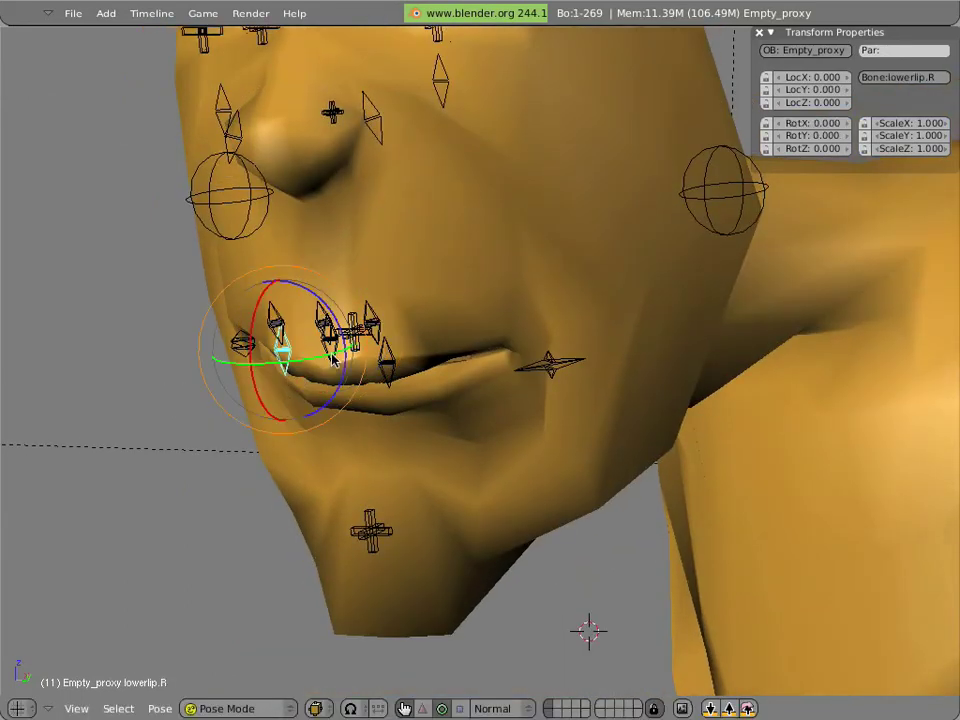
pyautogui.keyDown('shift'); pyautogui.rightClick(330, 345); pyautogui.keyUp('shift')
pyautogui.keyDown('shift'); pyautogui.rightClick(387, 366); pyautogui.keyUp('shift')
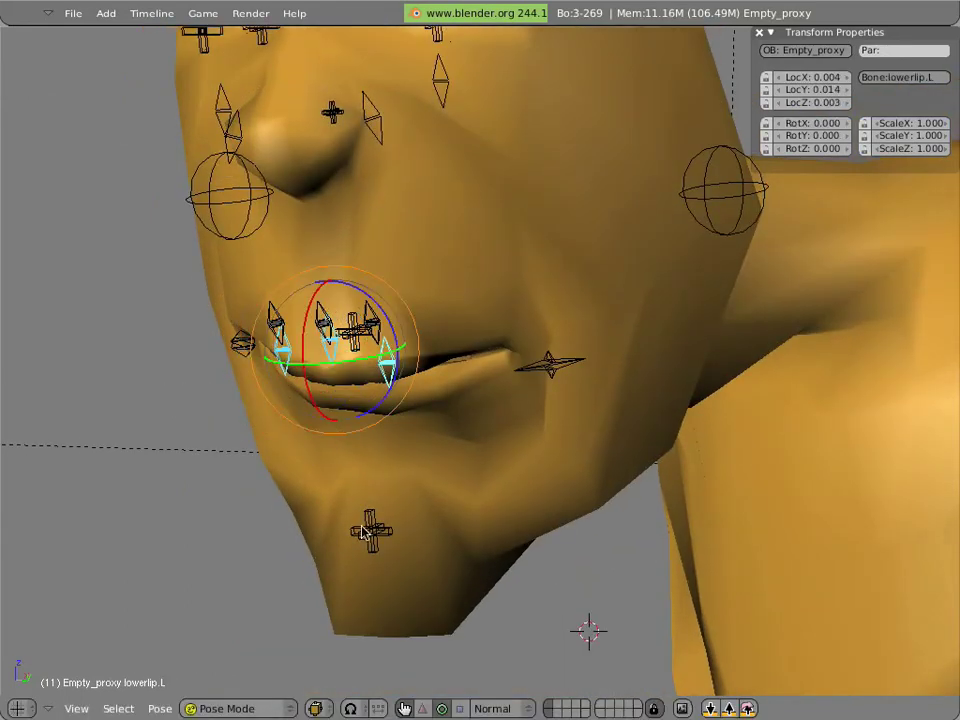
pyautogui.press('g')
pyautogui.click(328, 430)
pyautogui.press('r')
pyautogui.press('Escape')
pyautogui.press('r')
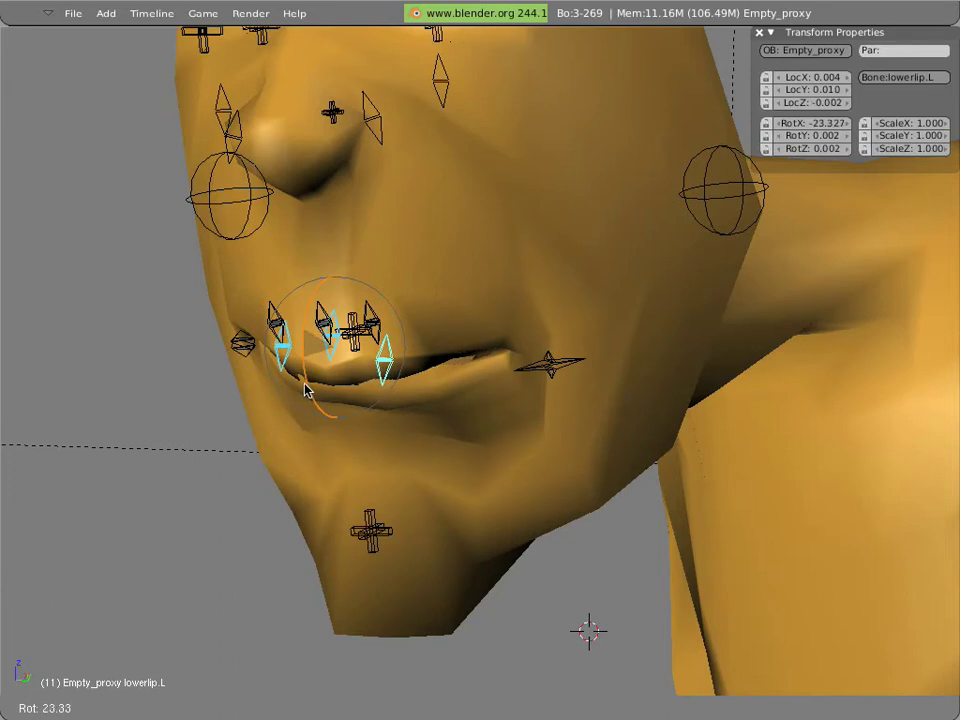
pyautogui.click(318, 390)
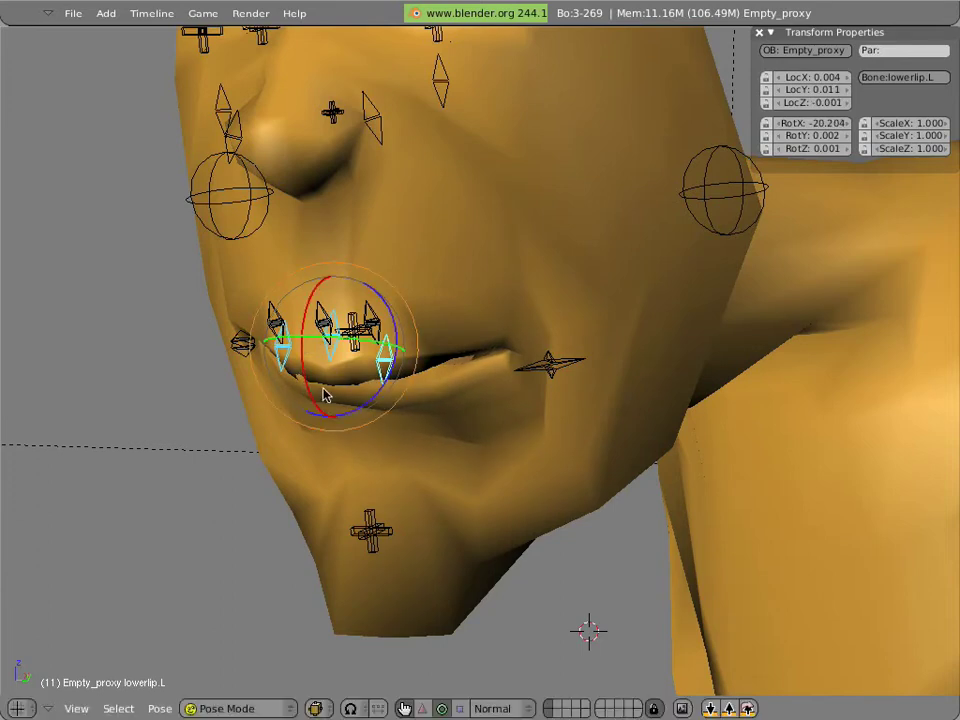
# Step: Reposition upperlip.L, then return to Object Mode with the face mesh shown smoothed
pyautogui.rightClick(406, 360)
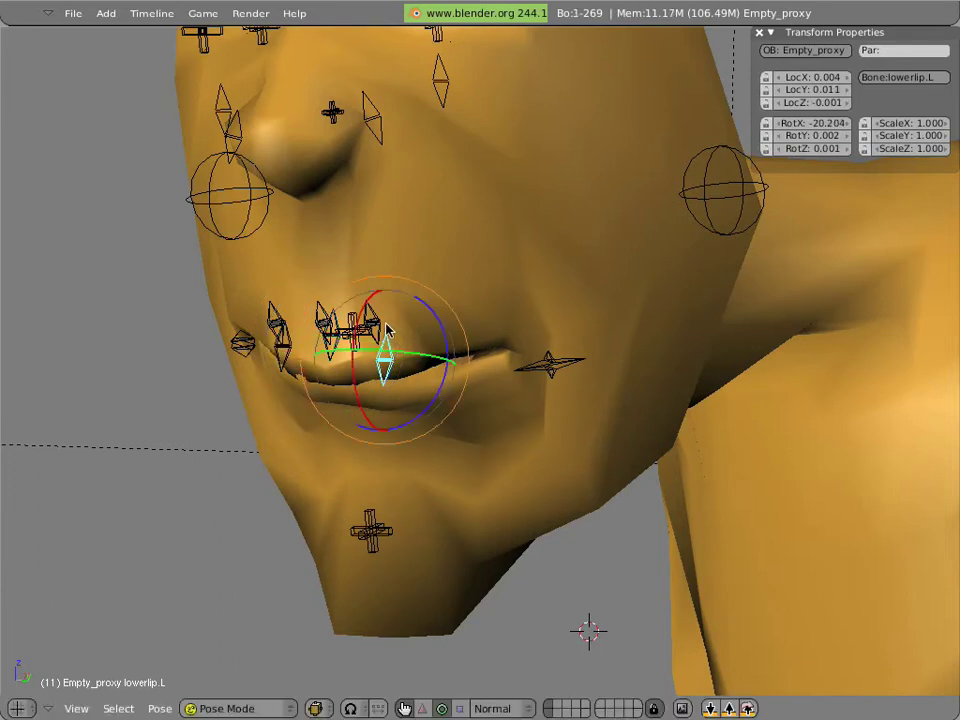
pyautogui.rightClick(386, 328)
pyautogui.click(478, 414)
pyautogui.press('g')
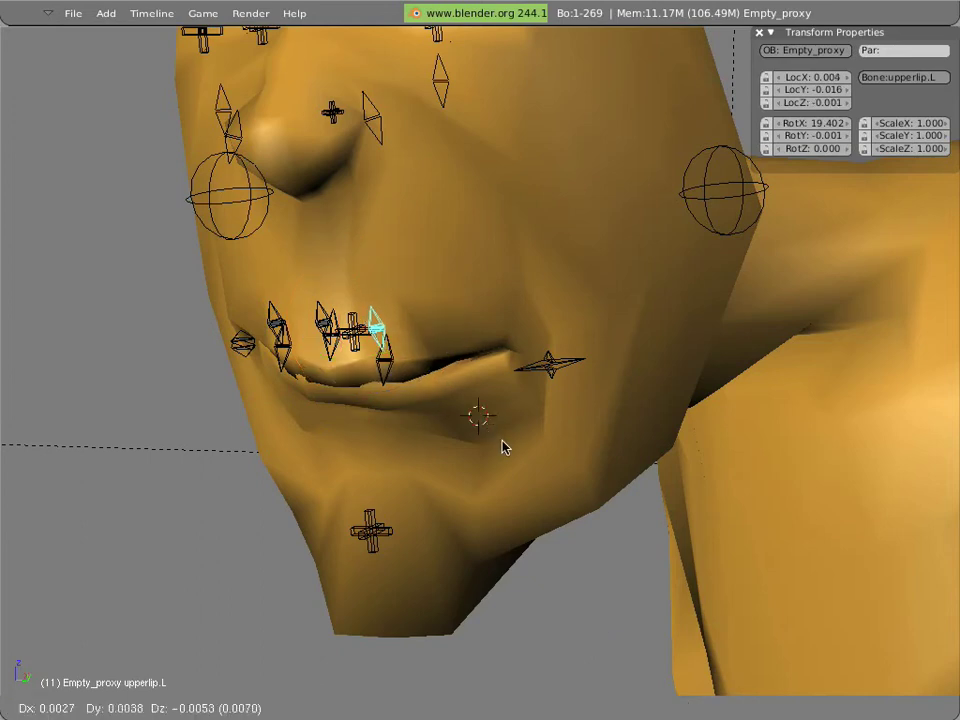
pyautogui.click(510, 441)
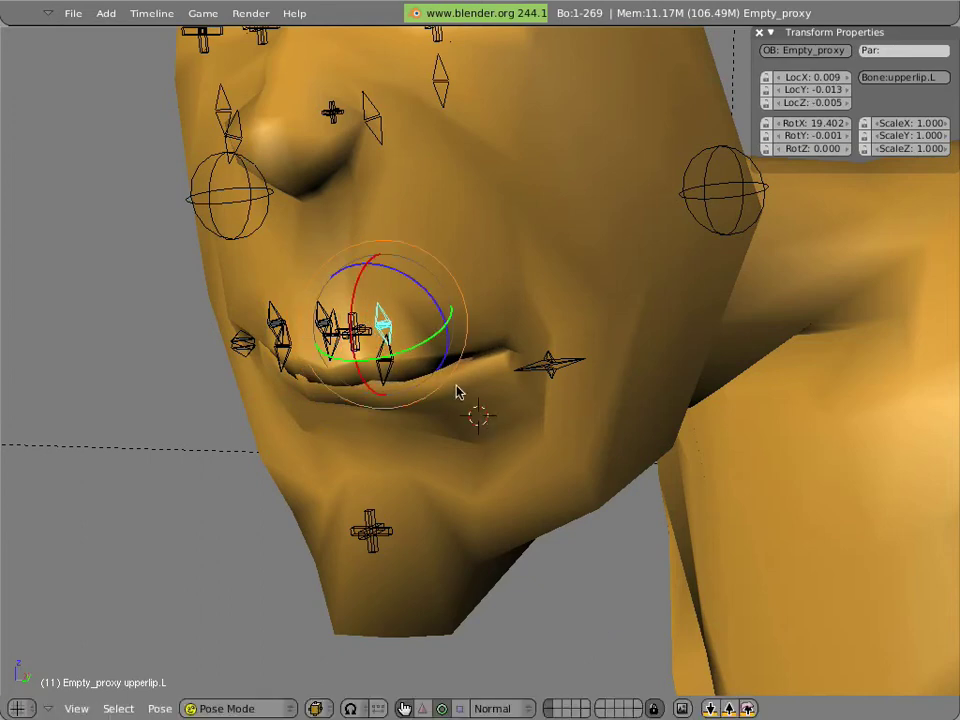
pyautogui.rightClick(503, 463)
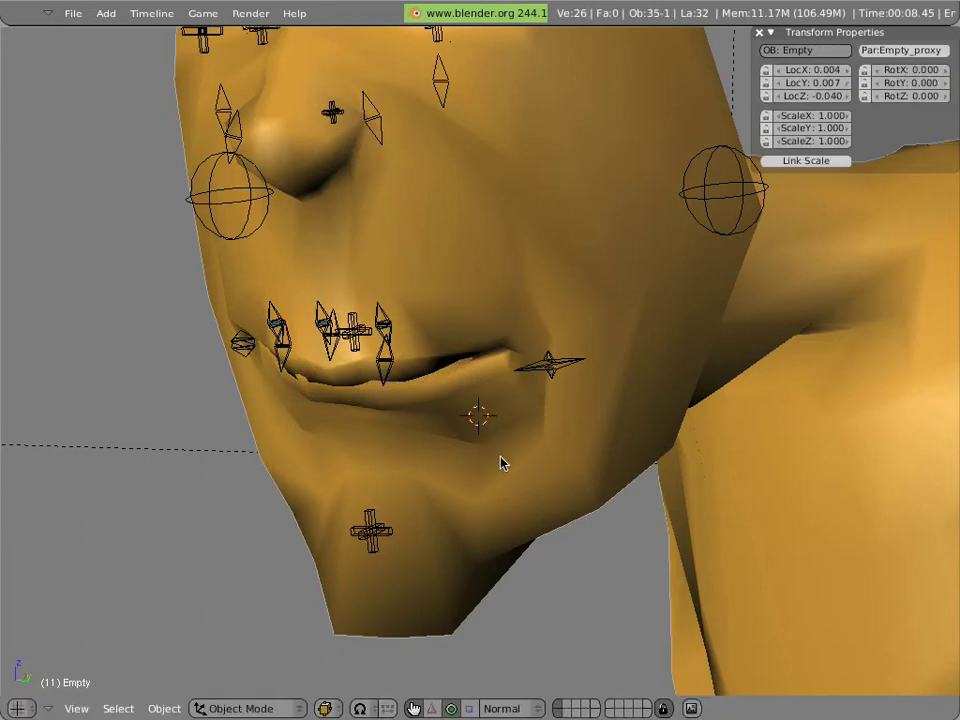
pyautogui.hotkey('shift', 'o')
# Step: Frame the forehead in Pose Mode and lower the browmid bone between the brows
pyautogui.scroll(-2, 449, 426)
pyautogui.press('KP_4')
pyautogui.press('KP_4')
pyautogui.scroll(-1, 449, 426)
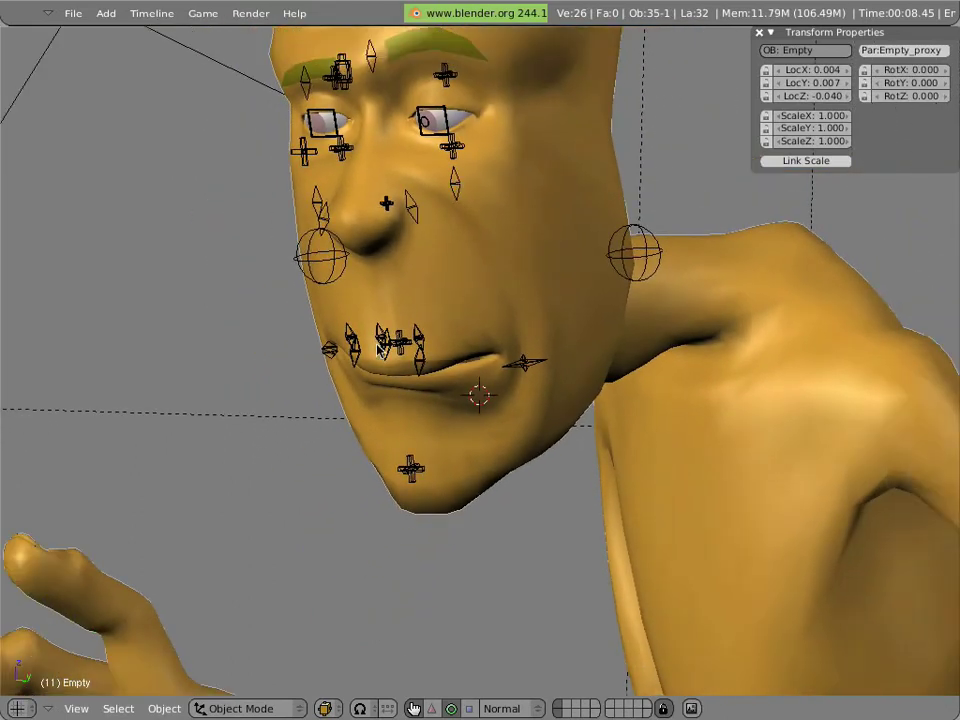
pyautogui.moveTo(386, 231); pyautogui.dragTo(389, 265, button='middle')
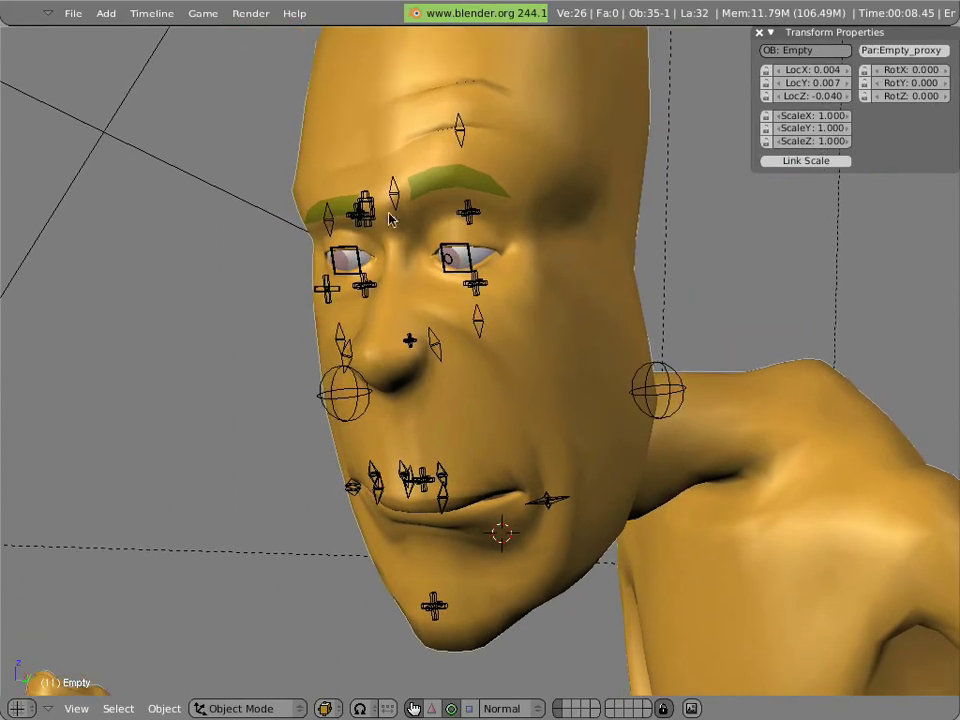
pyautogui.rightClick(395, 207)
pyautogui.hotkey('ctrl', 'Tab')
pyautogui.press('g')
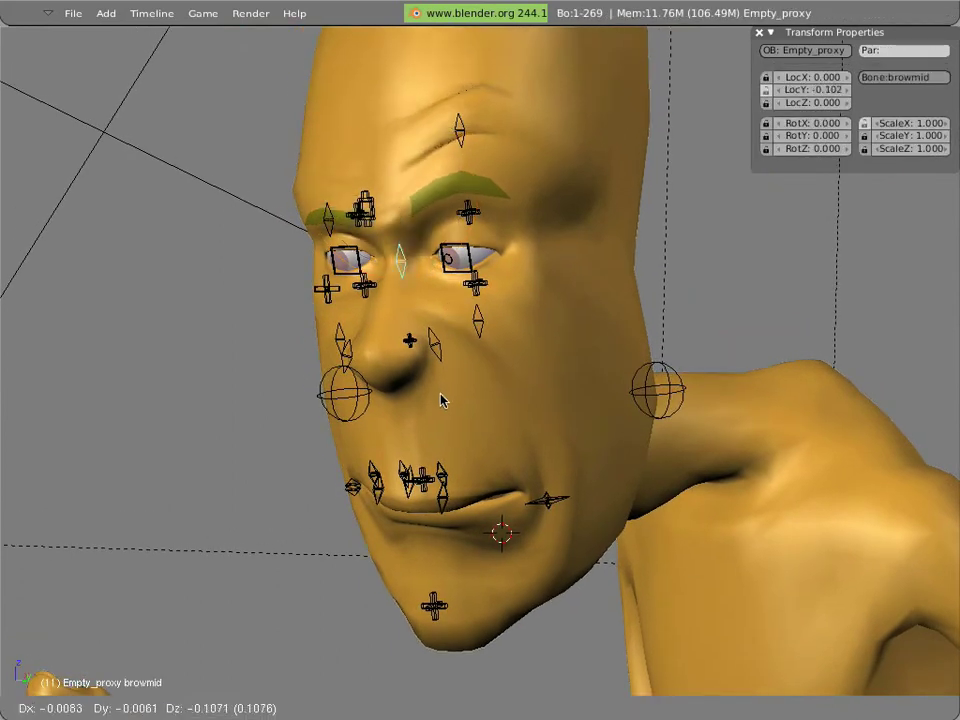
pyautogui.click(437, 424)
# Step: Move brow.L down, then lower brow.R, the mid-brow and brow.L together
pyautogui.rightClick(461, 148)
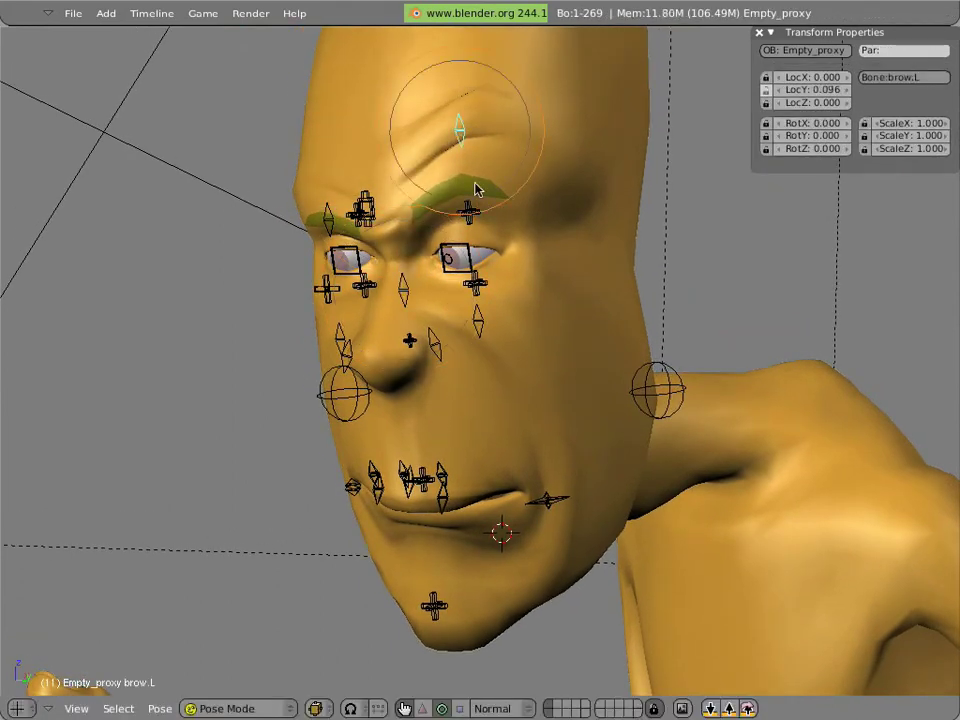
pyautogui.press('g')
pyautogui.click(525, 428)
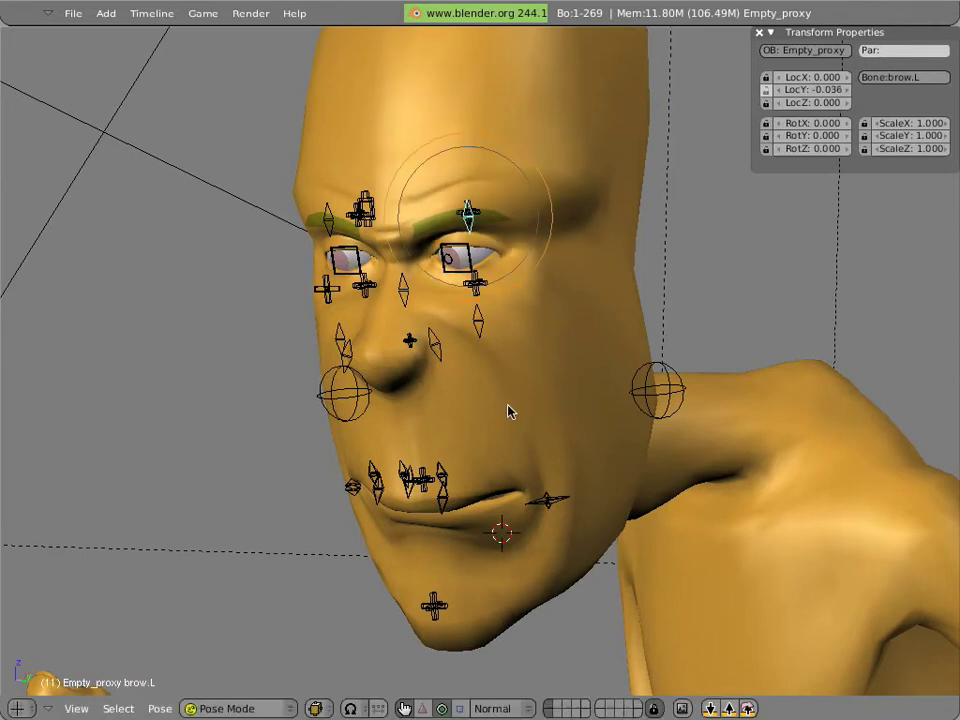
pyautogui.rightClick(335, 214)
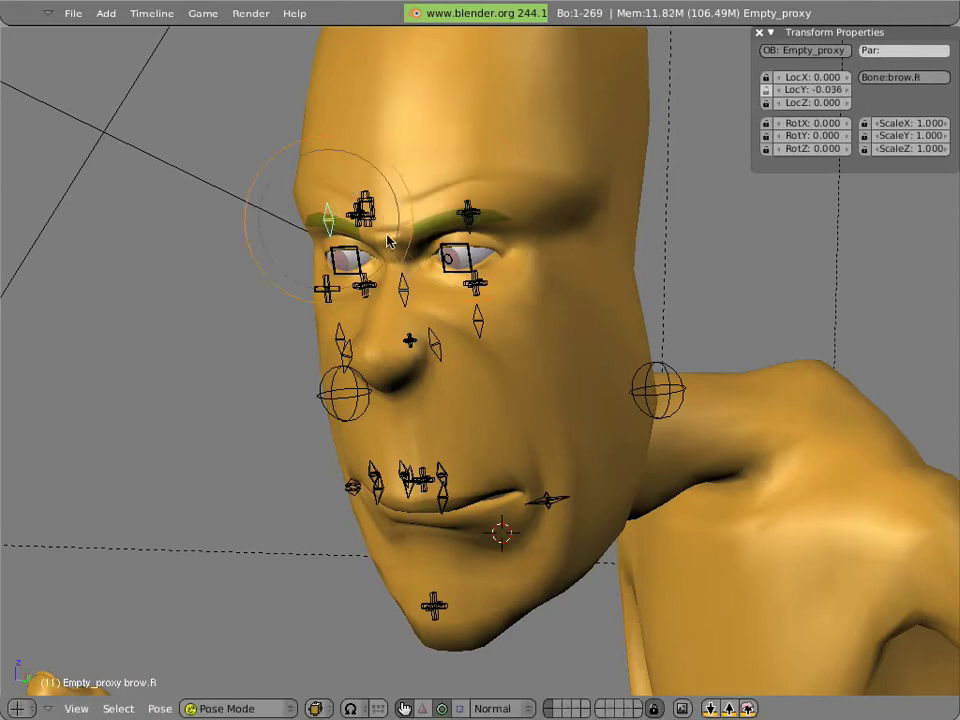
pyautogui.keyDown('shift'); pyautogui.rightClick(403, 288); pyautogui.keyUp('shift')
pyautogui.keyDown('shift'); pyautogui.rightClick(486, 229); pyautogui.keyUp('shift')
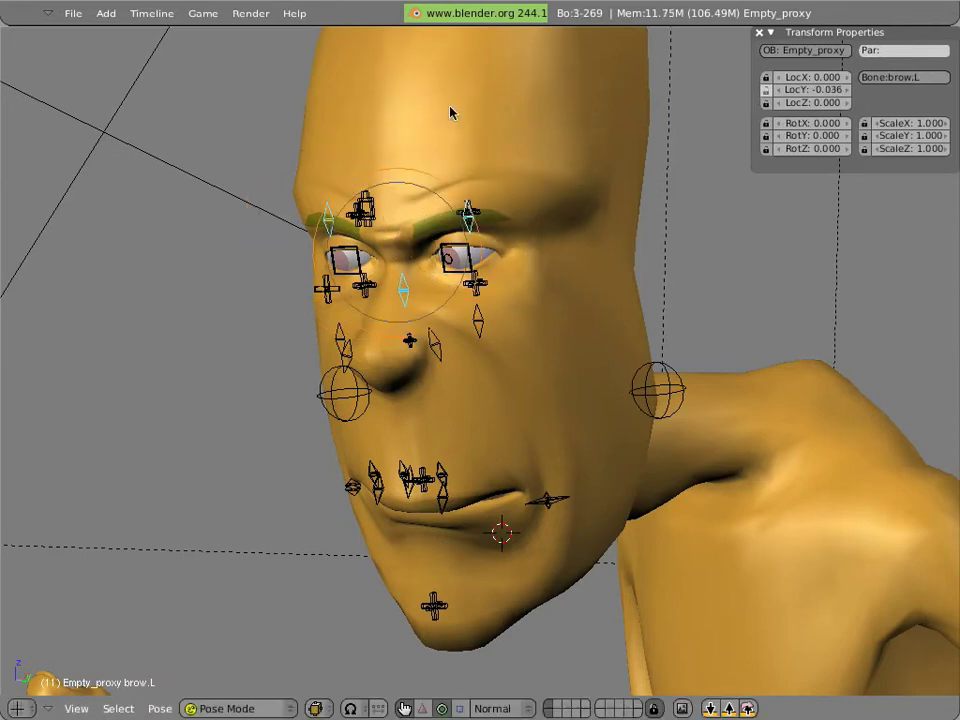
pyautogui.press('g')
pyautogui.click(454, 145)
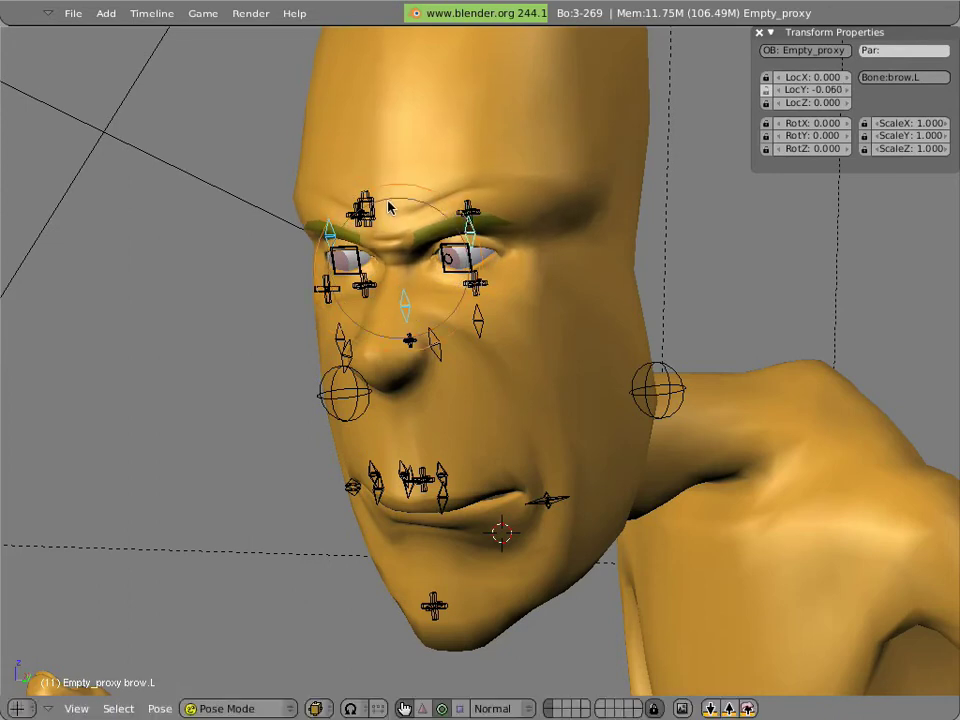
# Step: Scale BOTbrowmid to near zero and shift the nose bone to LocX -0.020, LocY 0.067
pyautogui.rightClick(381, 205)
pyautogui.press('s')
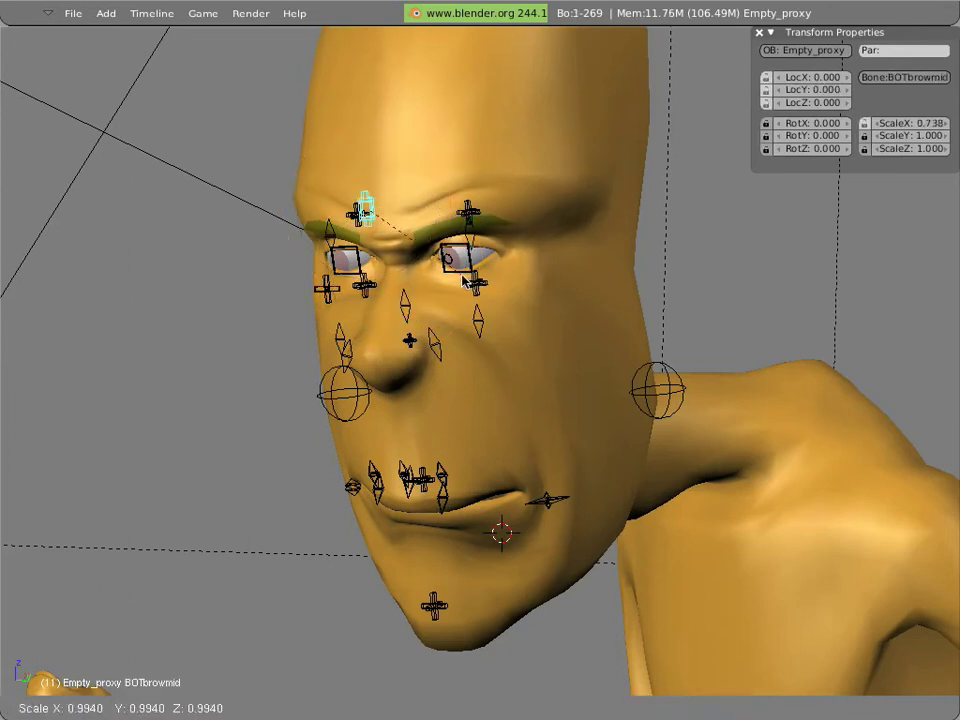
pyautogui.click(366, 208)
pyautogui.rightClick(412, 340)
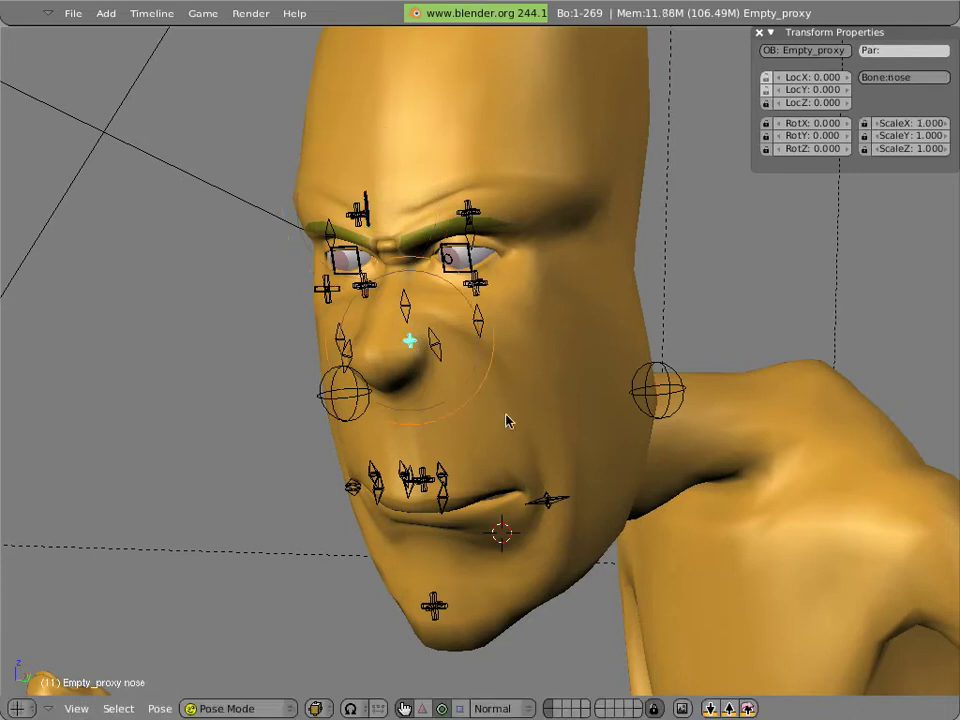
pyautogui.press('g')
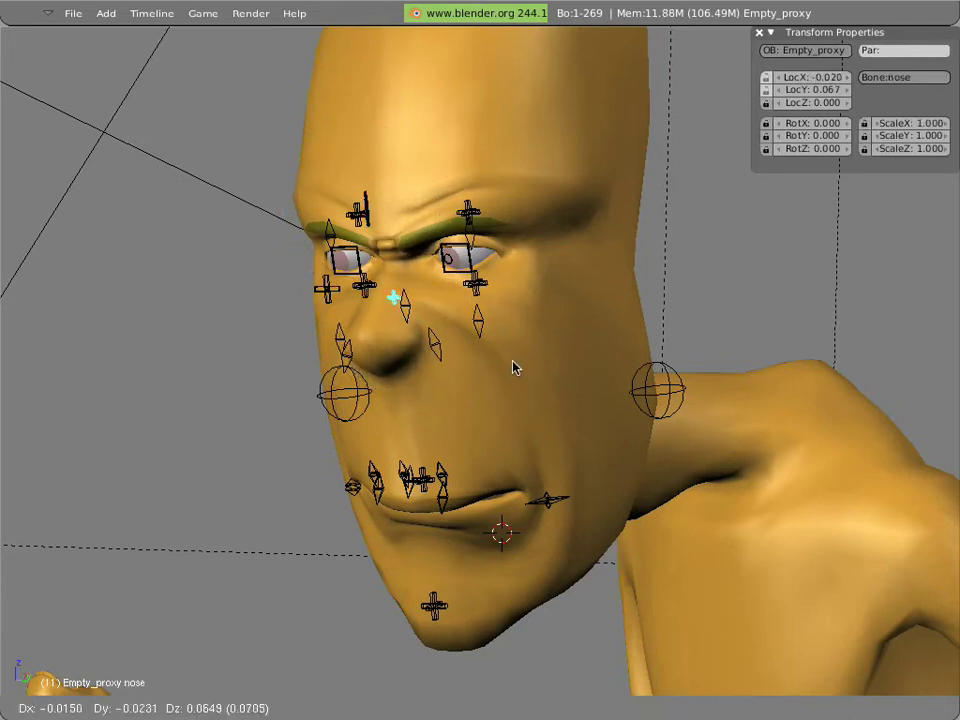
pyautogui.click(510, 365)
pyautogui.scroll(2, 510, 365)
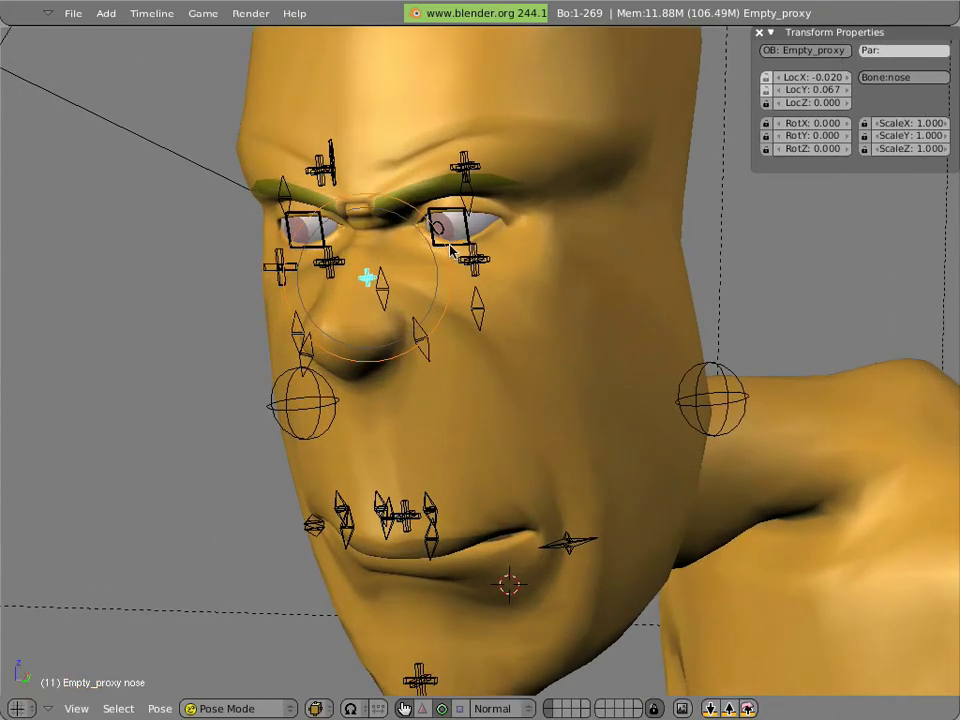
# Step: Scale BOT_eyelid_L and BOT_eyelid_R down nearly shut and move BOTeyetrak down and right
pyautogui.rightClick(451, 250)
pyautogui.press('s')
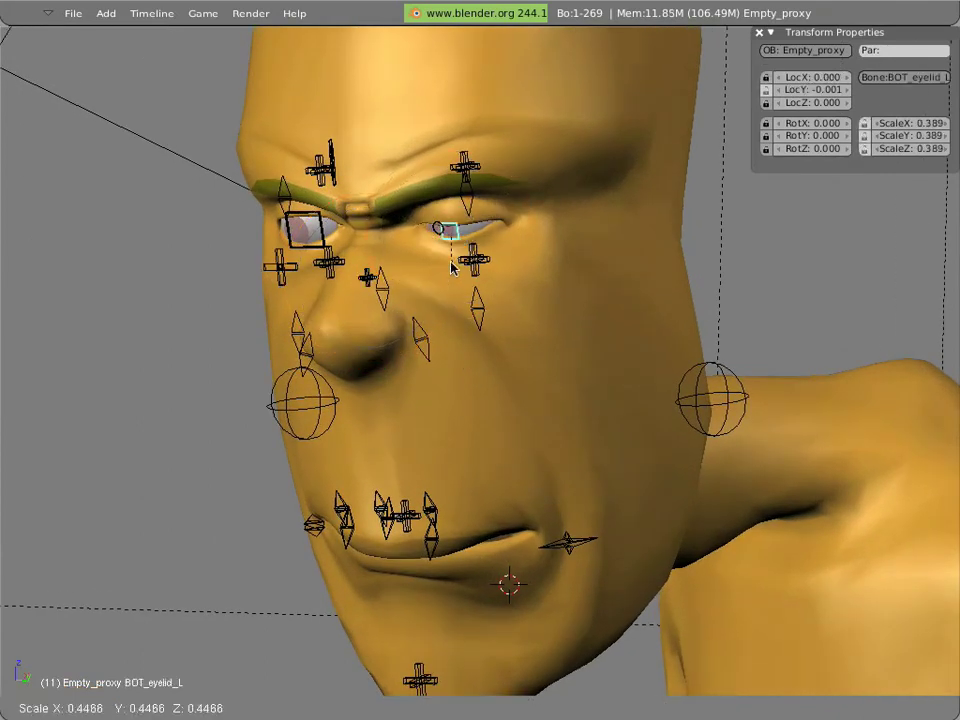
pyautogui.click(450, 242)
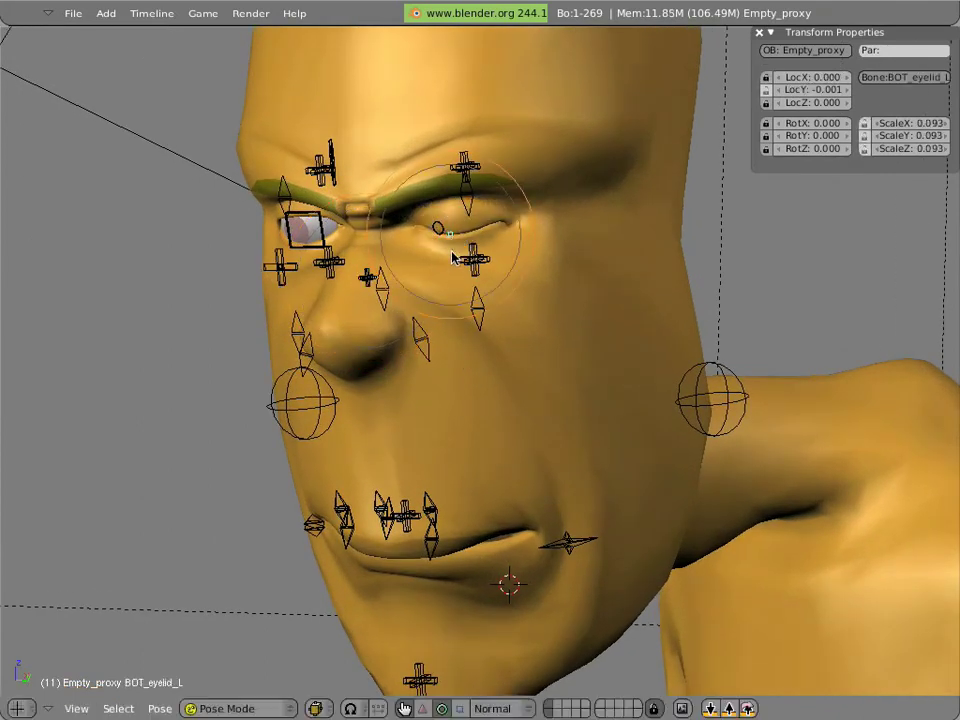
pyautogui.rightClick(302, 252)
pyautogui.press('s')
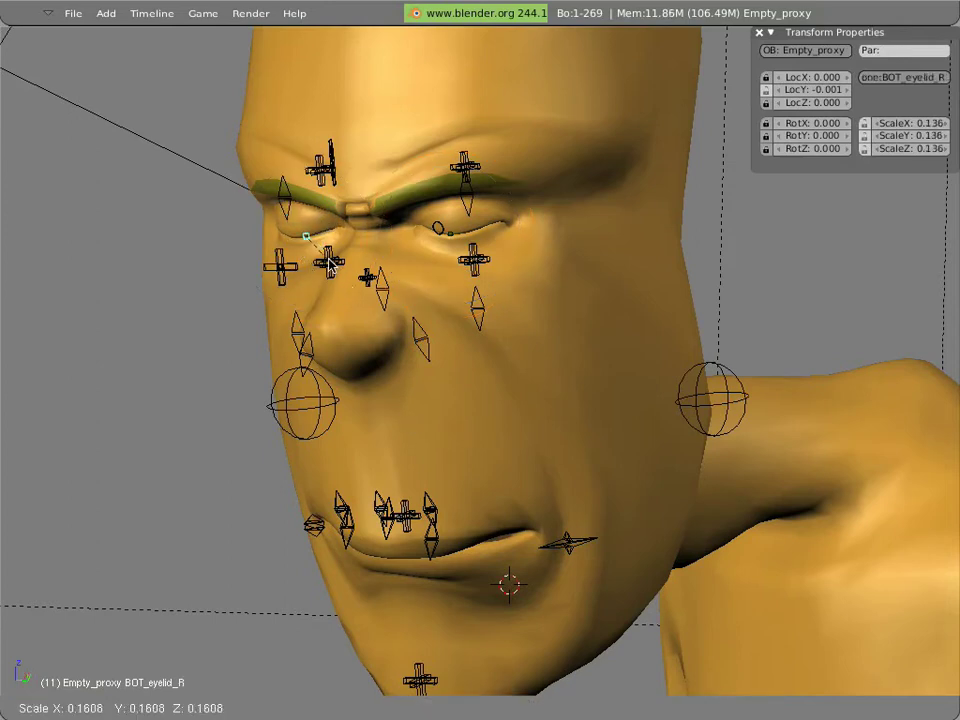
pyautogui.click(290, 278)
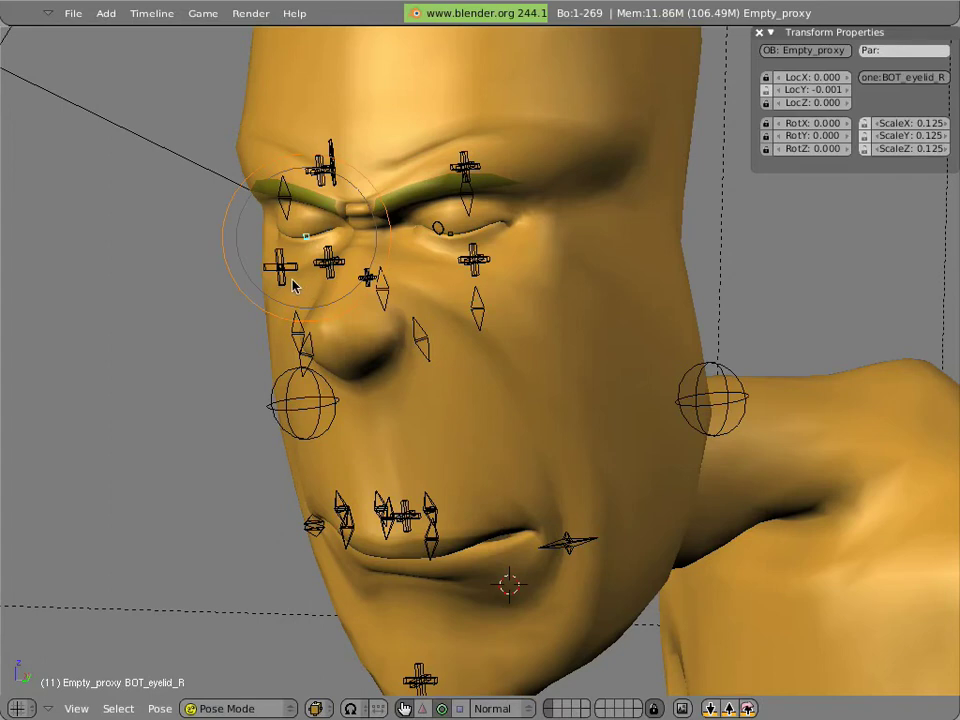
pyautogui.rightClick(291, 281)
pyautogui.press('g')
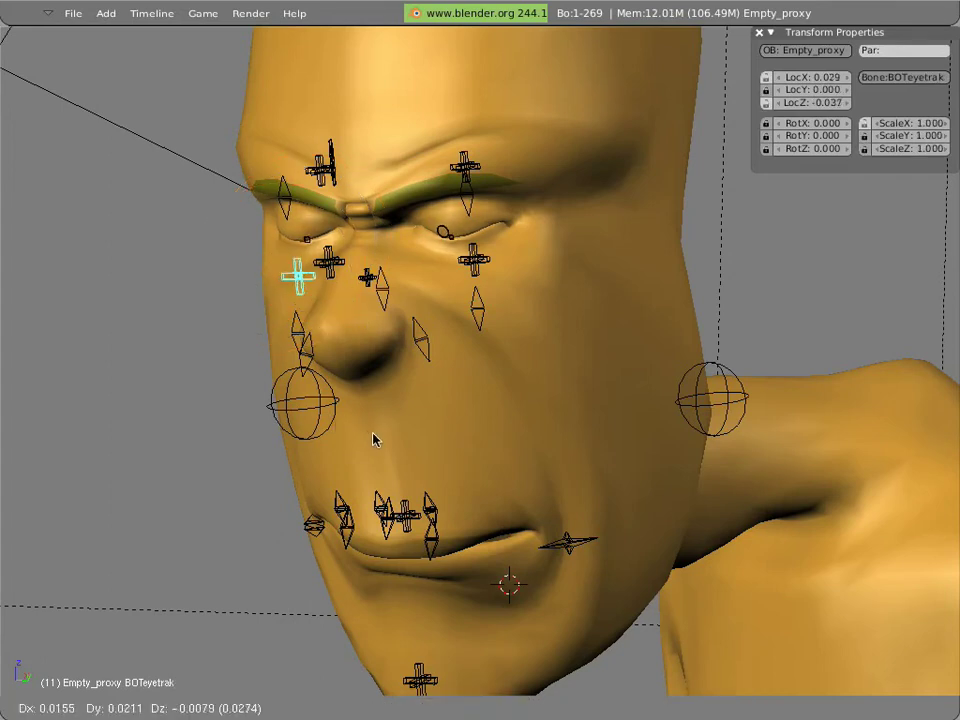
pyautogui.click(375, 440)
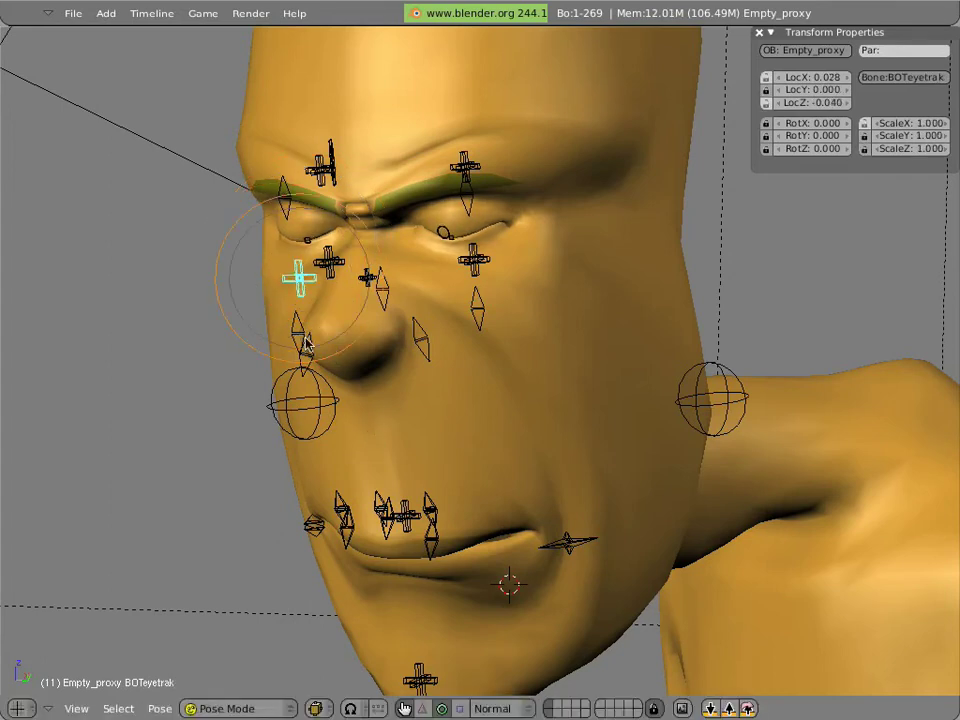
# Step: Lift cheek.R to LocY 0.071 and cheek.L to LocY 0.073 toward the eyes
pyautogui.rightClick(299, 336)
pyautogui.click(404, 412)
pyautogui.press('g')
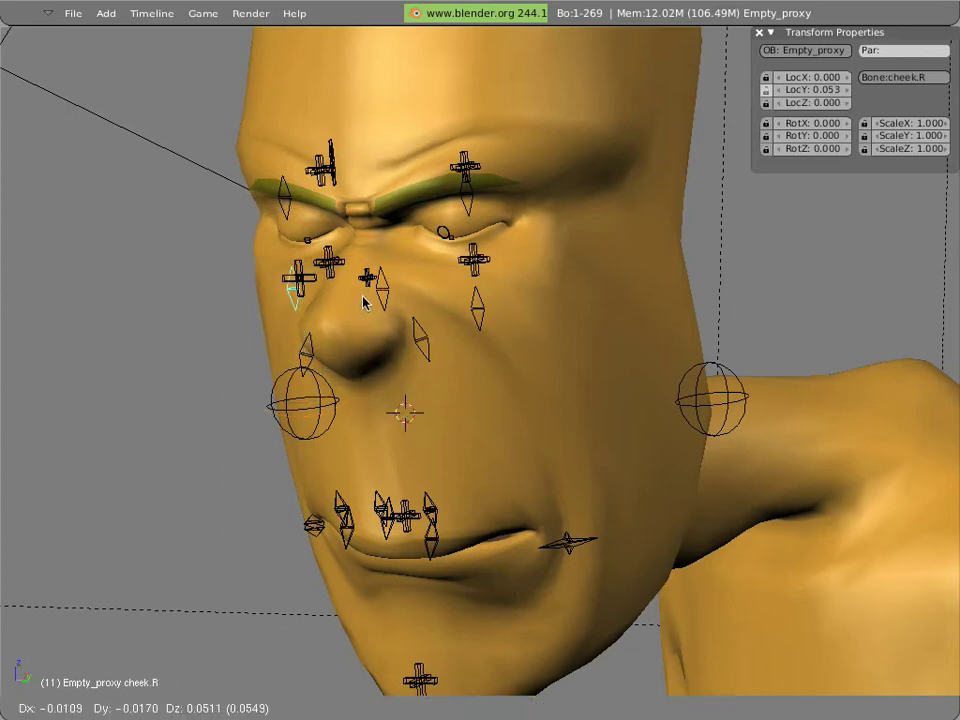
pyautogui.click(362, 302)
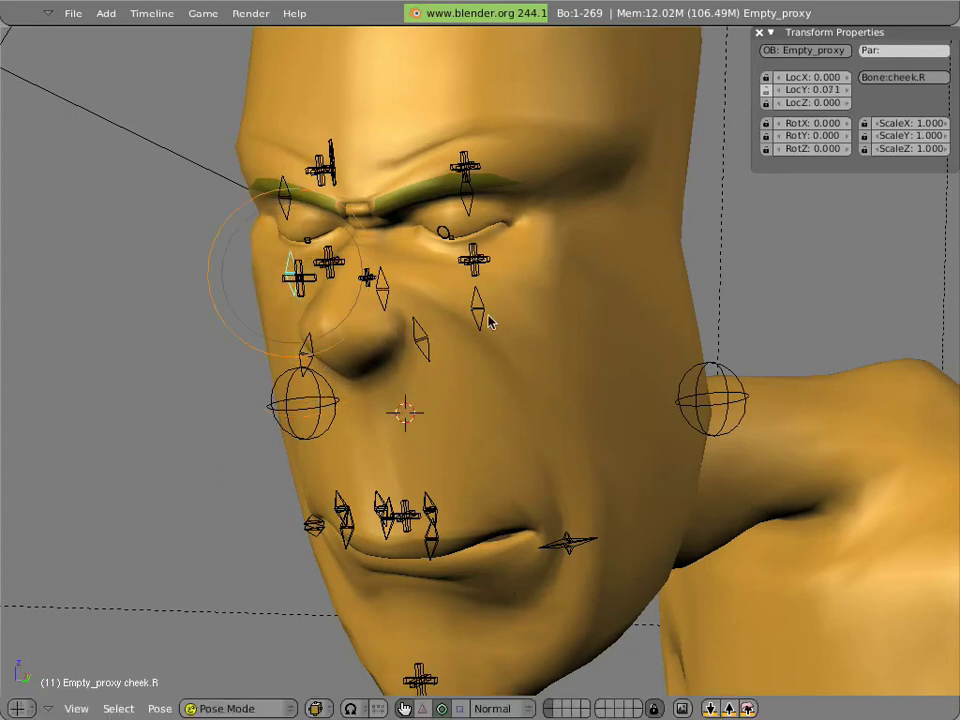
pyautogui.rightClick(488, 318)
pyautogui.click(507, 448)
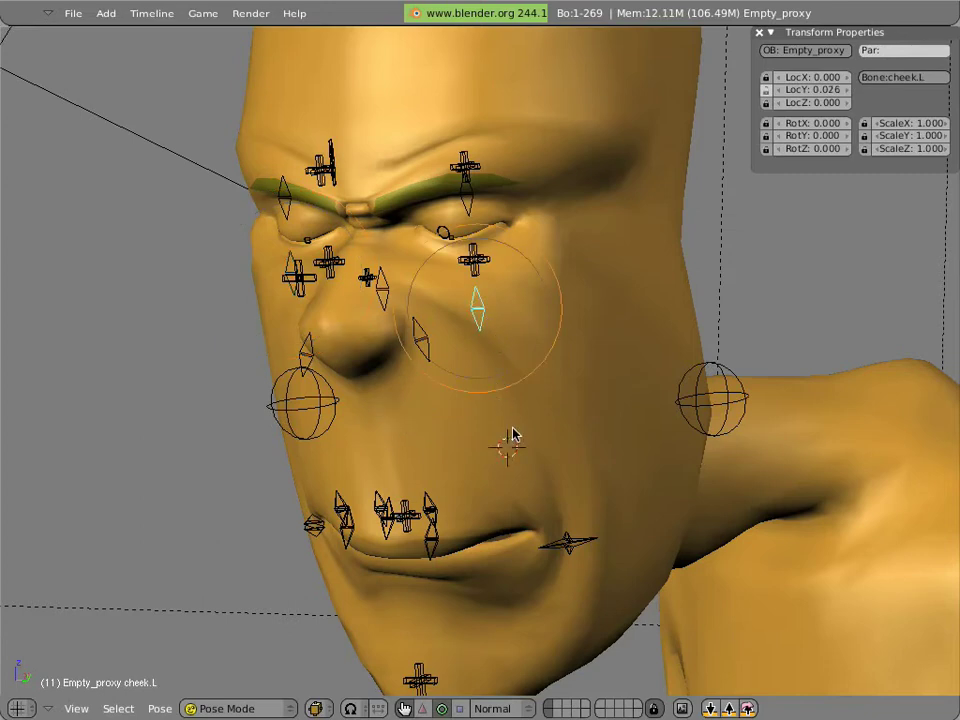
pyautogui.press('g')
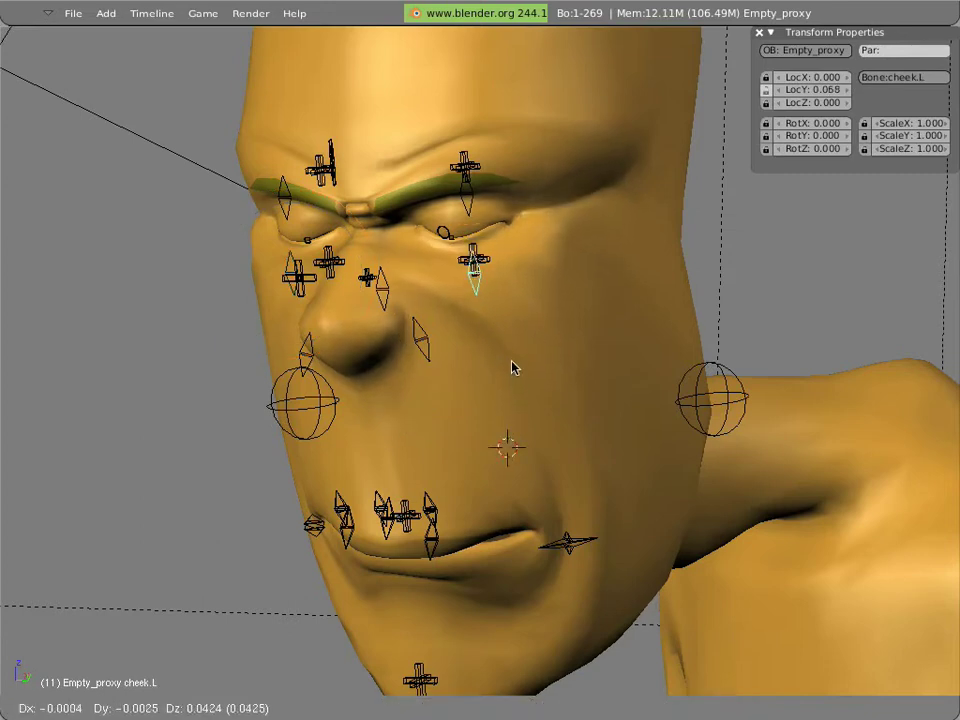
pyautogui.click(512, 364)
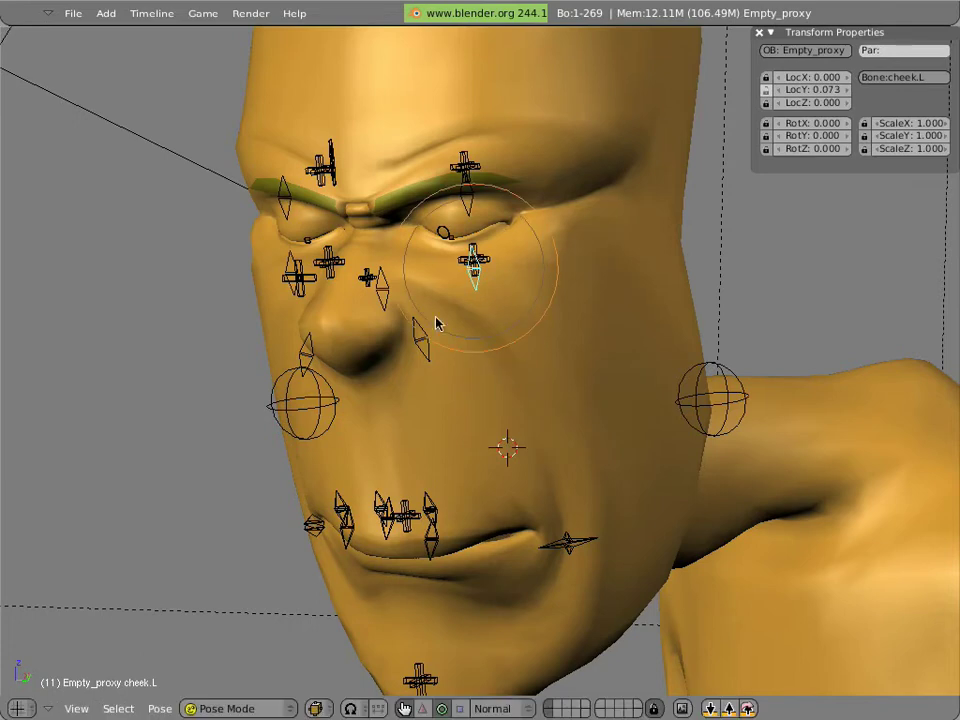
# Step: Select the BOT_eyelid_R and BOTpupil bones together
pyautogui.rightClick(300, 245)
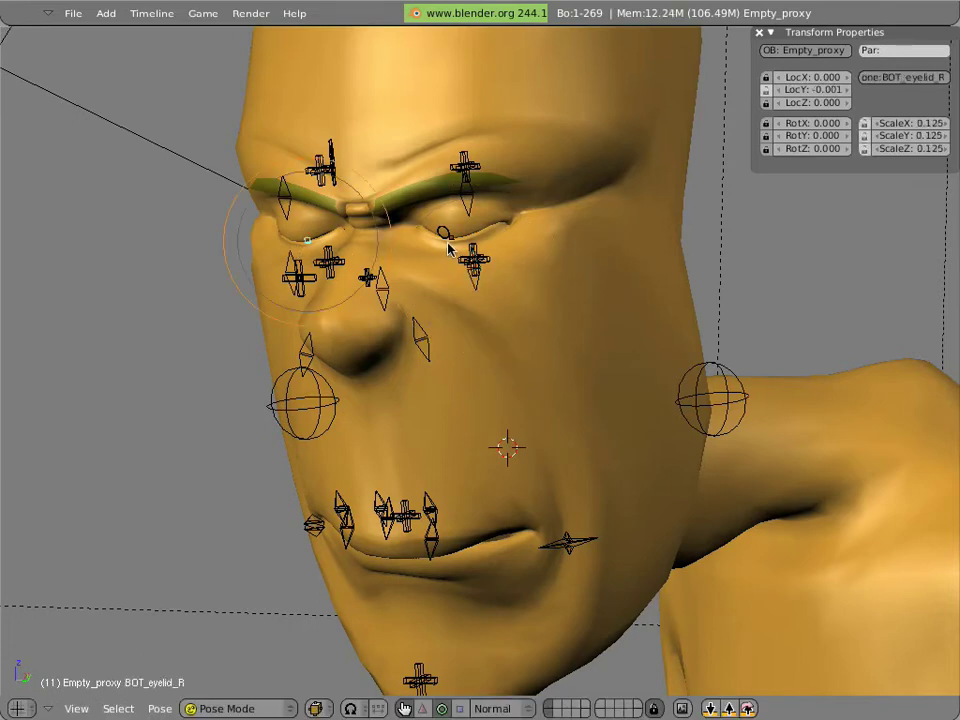
pyautogui.keyDown('shift'); pyautogui.rightClick(449, 243); pyautogui.keyUp('shift')
pyautogui.keyDown('shift'); pyautogui.rightClick(450, 244); pyautogui.keyUp('shift')
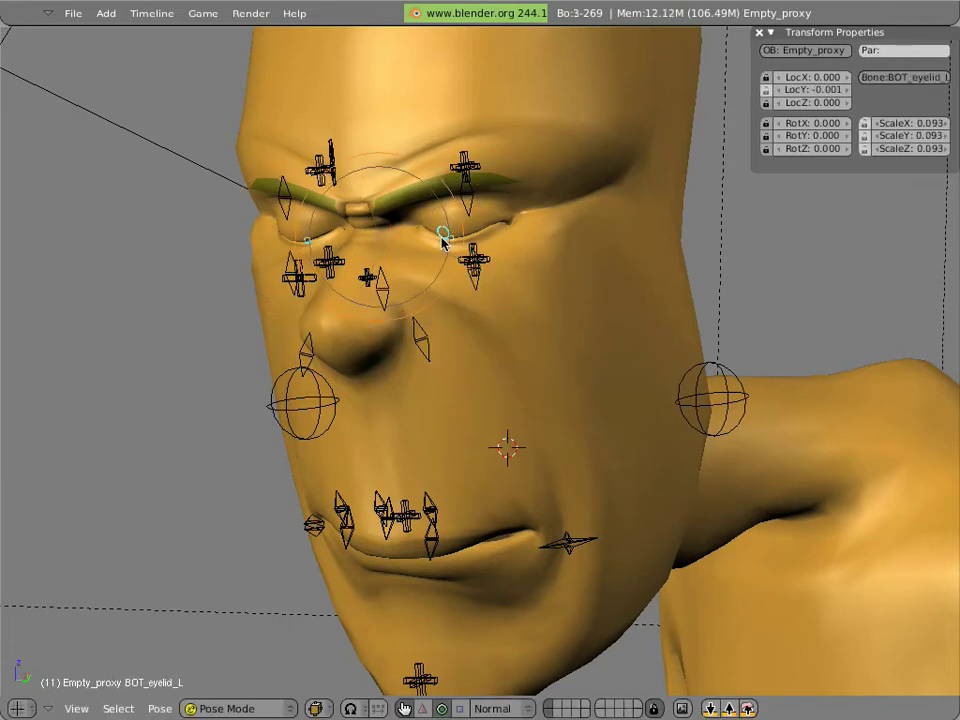
pyautogui.keyDown('shift'); pyautogui.rightClick(443, 240); pyautogui.keyUp('shift')
# Step: Move the selected eyelid bones slightly down along Y with the translate widget
pyautogui.click(423, 709)
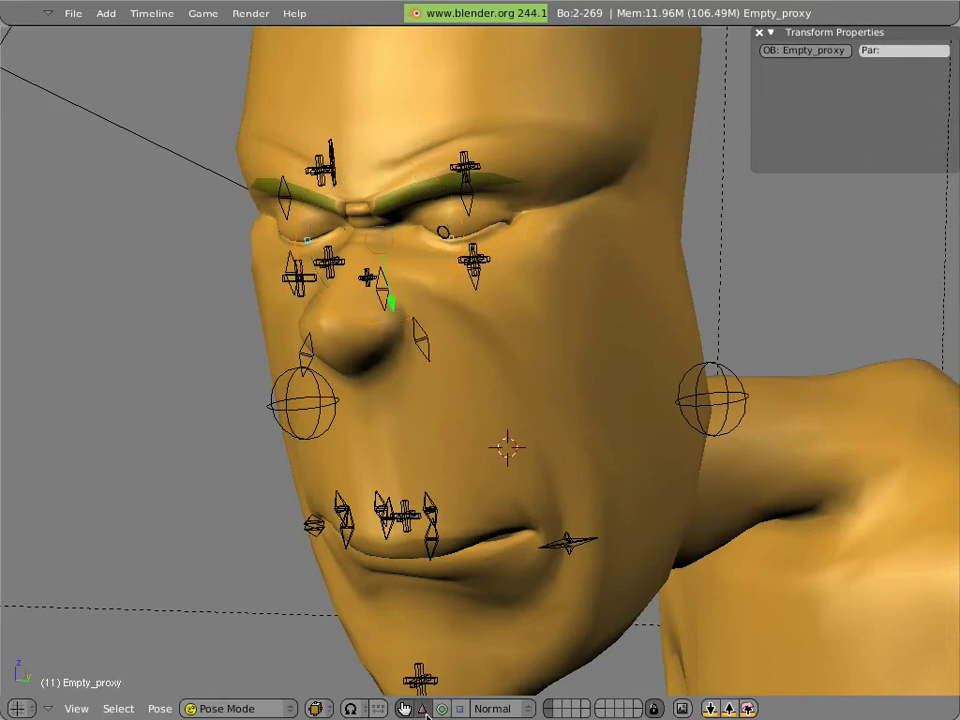
pyautogui.moveTo(393, 305); pyautogui.dragTo(386, 290)
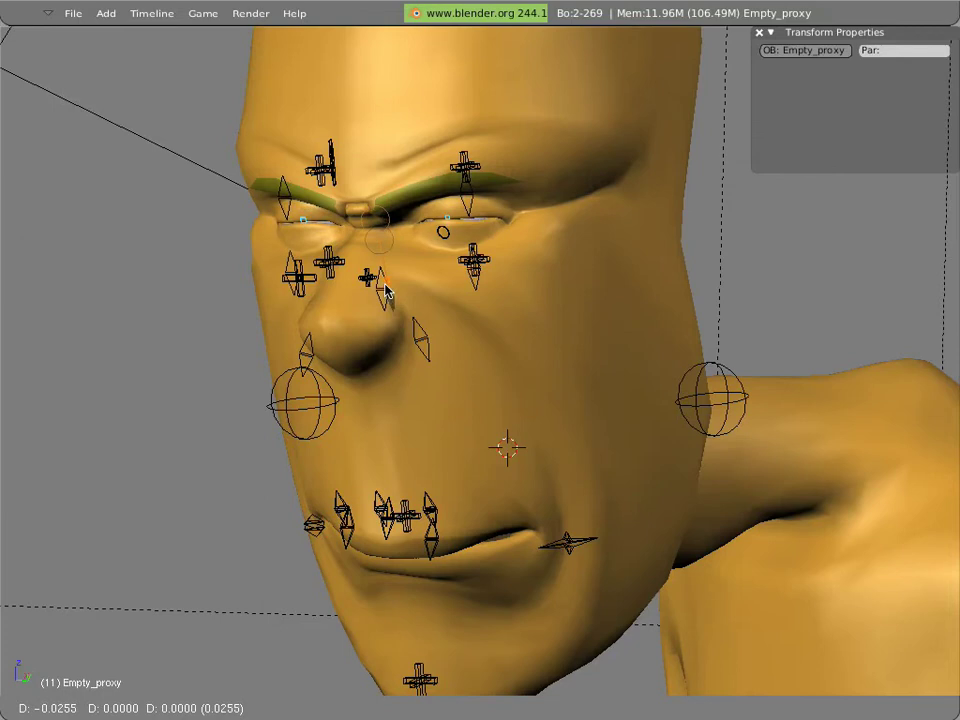
pyautogui.moveTo(386, 290); pyautogui.dragTo(386, 290)
# Step: Shrink BOT_eyelid_L to 0.080 and BOT_eyelid_R to 0.110 scale
pyautogui.rightClick(450, 222)
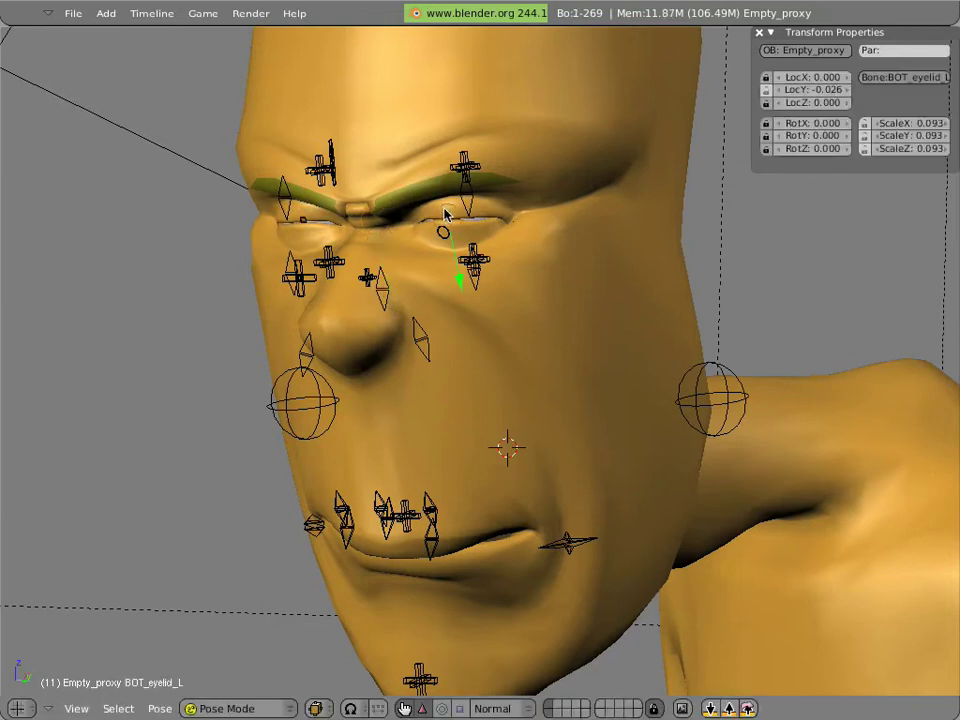
pyautogui.press('s')
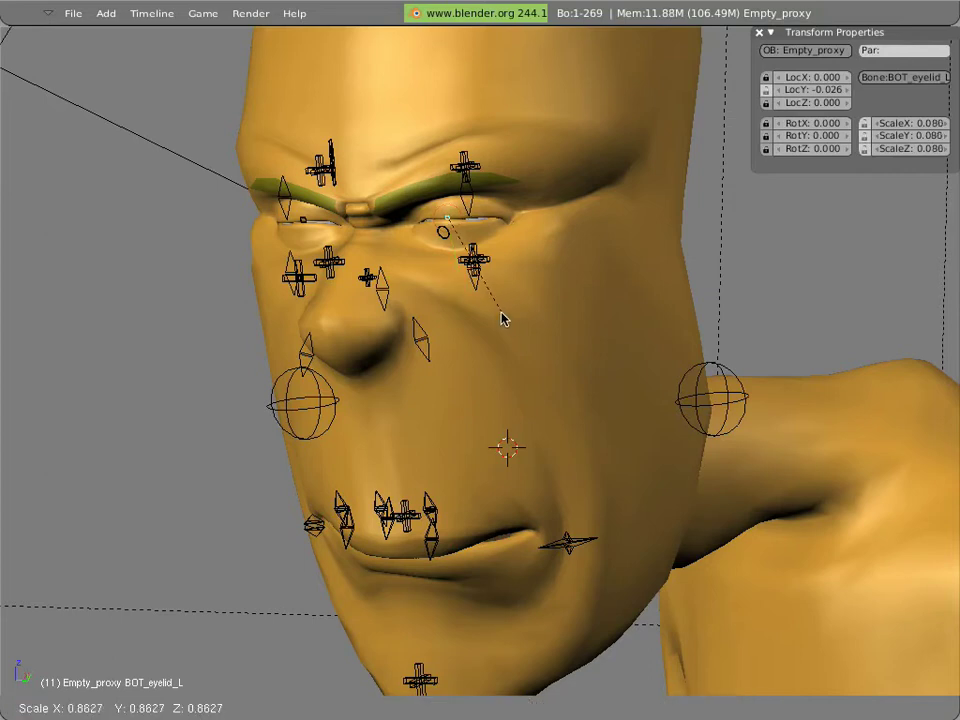
pyautogui.click(502, 317)
pyautogui.rightClick(305, 227)
pyautogui.press('s')
pyautogui.click(456, 392)
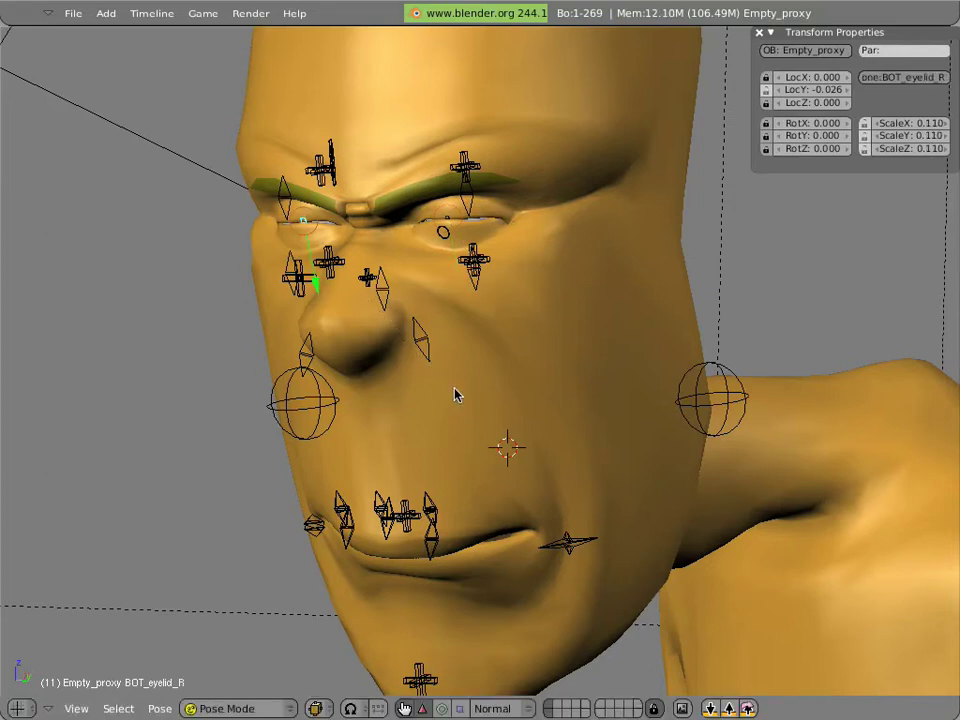
pyautogui.rightClick(329, 262)
# Step: Raise eyebot.L and eyebot.R and lower eyetop.L and eyetop.R to close the eyes further
pyautogui.keyDown('shift'); pyautogui.rightClick(480, 259); pyautogui.keyUp('shift')
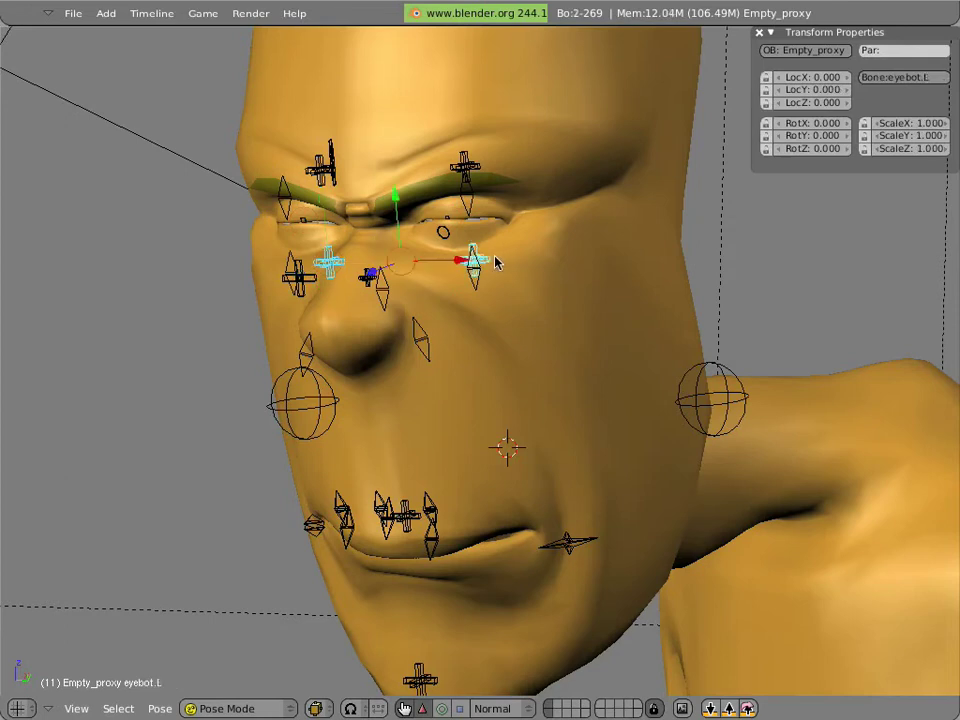
pyautogui.press('g')
pyautogui.rightClick(408, 205)
pyautogui.moveTo(398, 205); pyautogui.dragTo(357, 170)
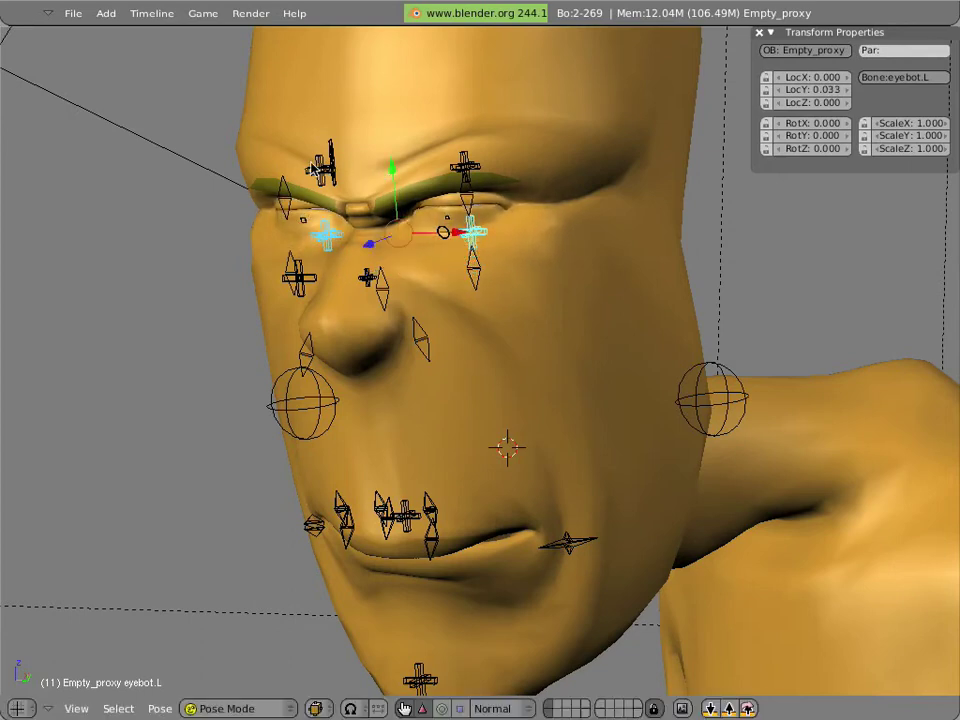
pyautogui.rightClick(316, 168)
pyautogui.keyDown('shift'); pyautogui.rightClick(463, 163); pyautogui.keyUp('shift')
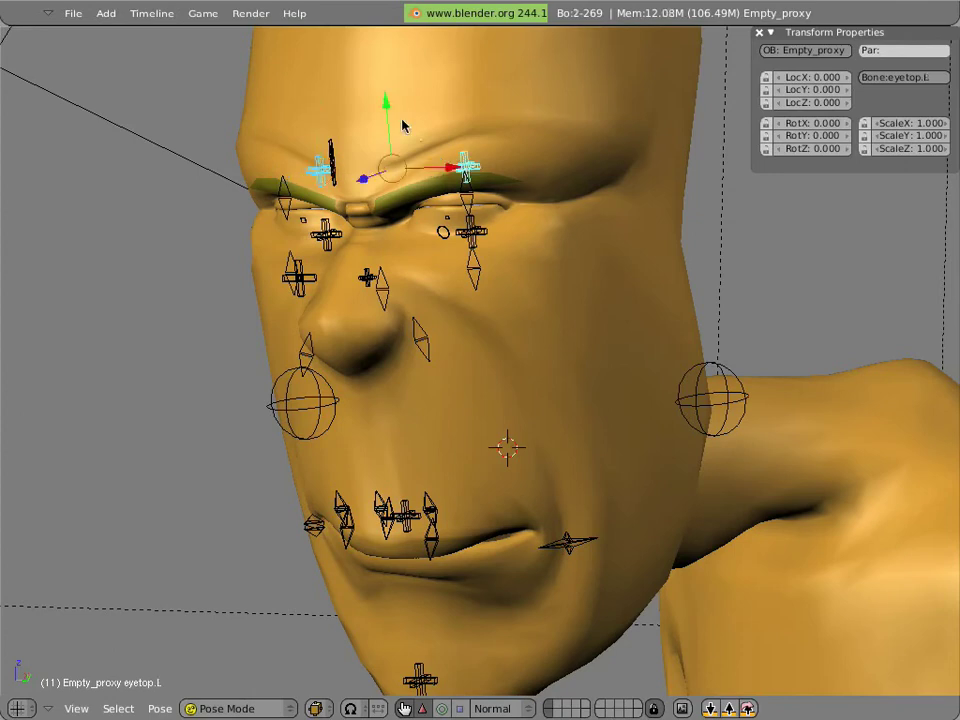
pyautogui.moveTo(390, 110); pyautogui.dragTo(396, 126)
pyautogui.keyDown('shift'); pyautogui.rightClick(336, 231); pyautogui.keyUp('shift')
pyautogui.keyDown('shift'); pyautogui.rightClick(441, 234); pyautogui.keyUp('shift')
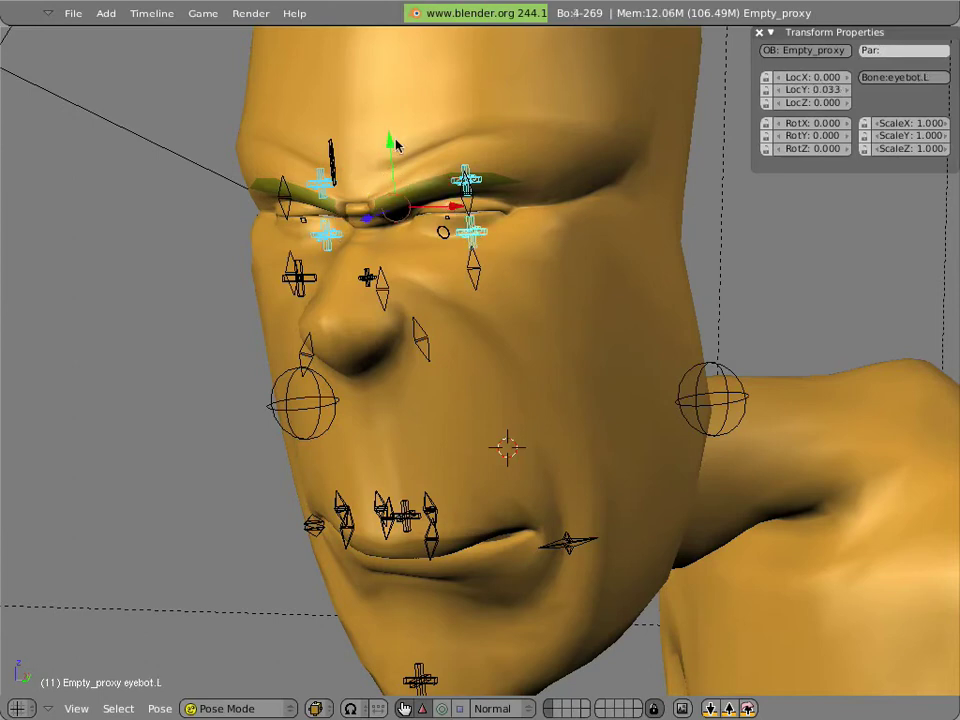
pyautogui.moveTo(393, 147); pyautogui.dragTo(391, 144)
# Step: Lift cheek.L and cheek.R to LocY 0.085 and 0.093
pyautogui.rightClick(475, 262)
pyautogui.moveTo(468, 207); pyautogui.dragTo(470, 190)
pyautogui.rightClick(287, 257)
pyautogui.moveTo(285, 208); pyautogui.dragTo(285, 200)
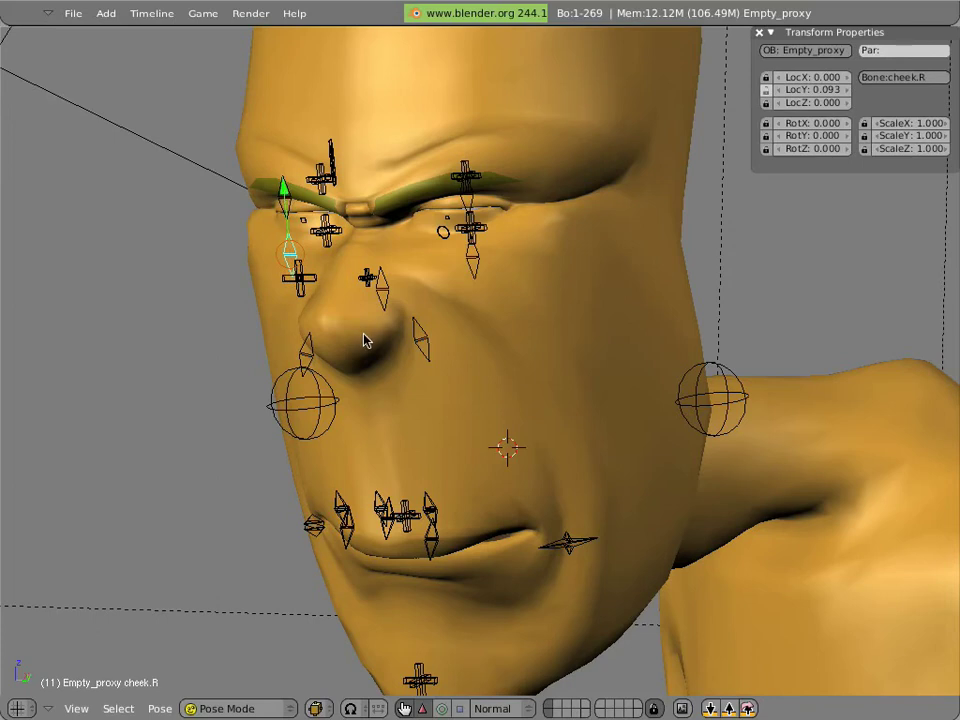
# Step: Raise the sneer.L and sneer.R controls beside the nose along Y
pyautogui.rightClick(416, 342)
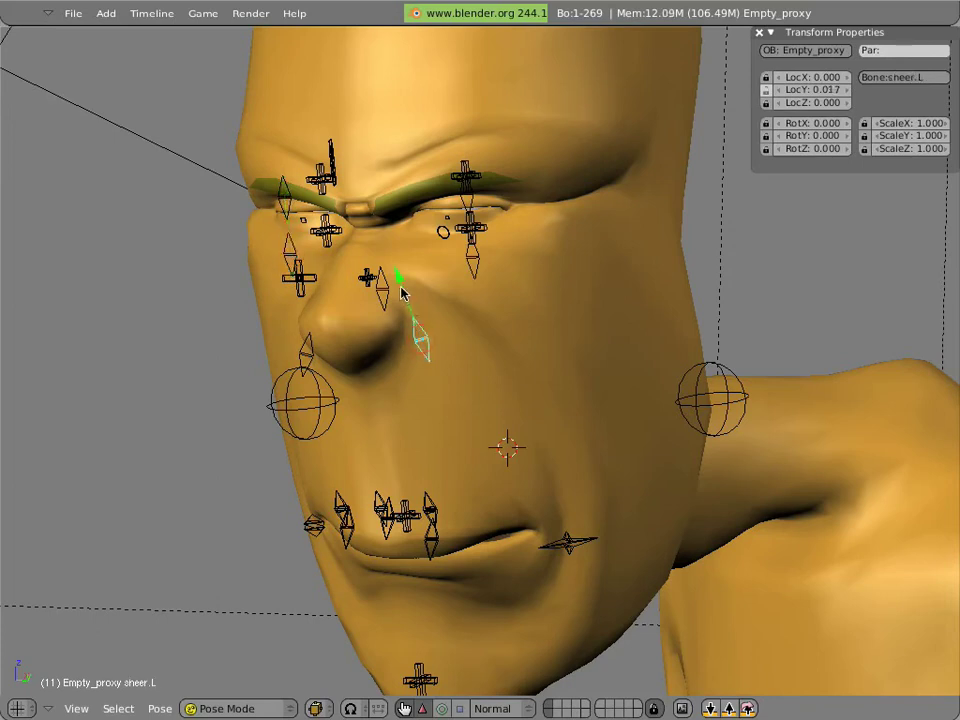
pyautogui.moveTo(402, 292); pyautogui.dragTo(400, 262)
pyautogui.rightClick(310, 357)
pyautogui.moveTo(318, 307); pyautogui.dragTo(332, 266)
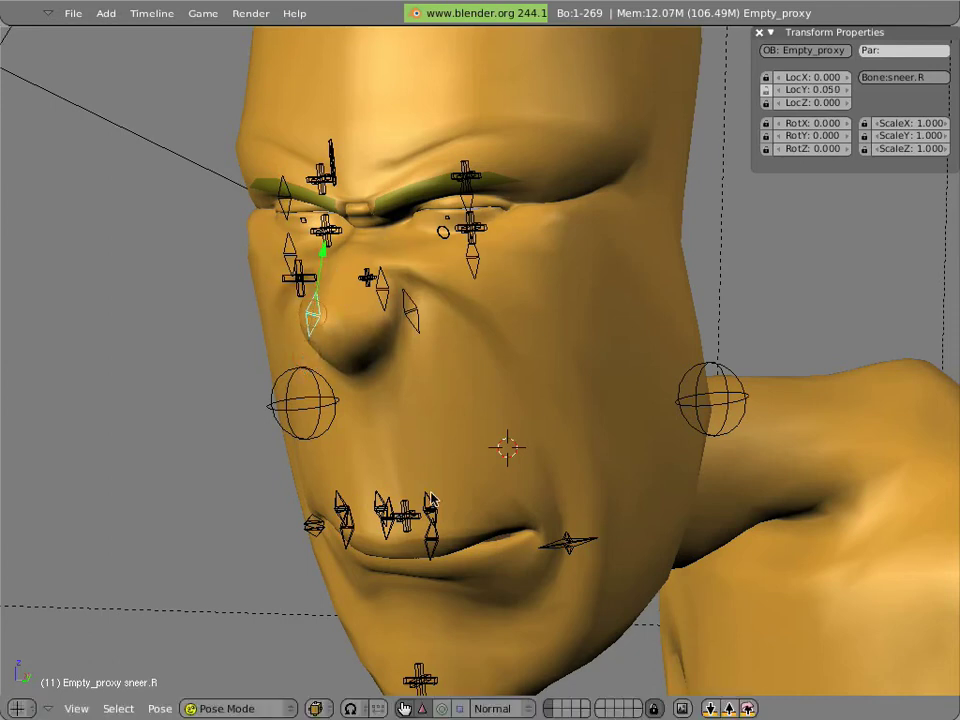
# Step: Move upperlip.L to LocY 0.017 and upperlip.R to LocY 0.008
pyautogui.rightClick(431, 540)
pyautogui.rightClick(431, 538)
pyautogui.moveTo(435, 580); pyautogui.dragTo(377, 543)
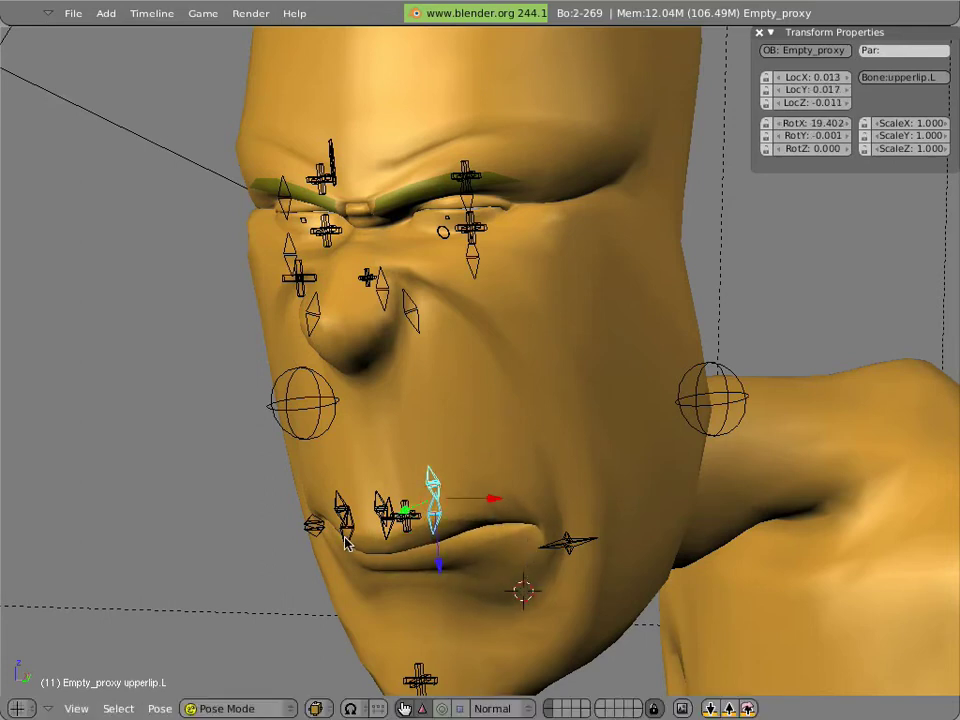
pyautogui.rightClick(345, 532)
pyautogui.rightClick(340, 512)
pyautogui.press('g')
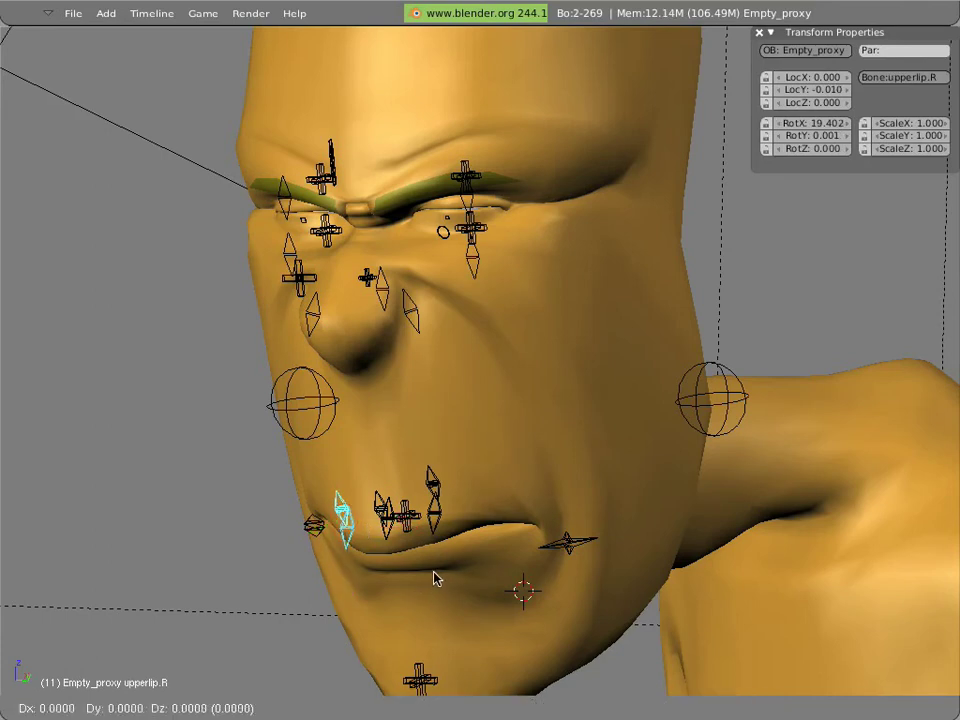
pyautogui.click(431, 574)
pyautogui.moveTo(438, 458); pyautogui.dragTo(418, 337, button='middle')
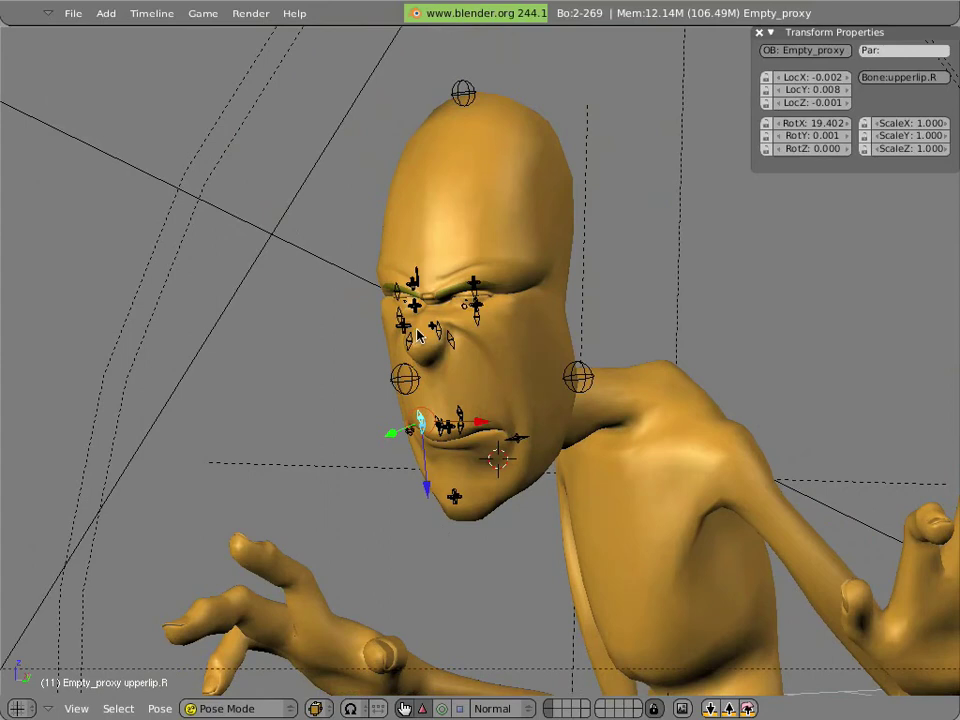
# Step: Push tophead down on Y and move sidehead.L and sidehead.R outward on X
pyautogui.rightClick(463, 93)
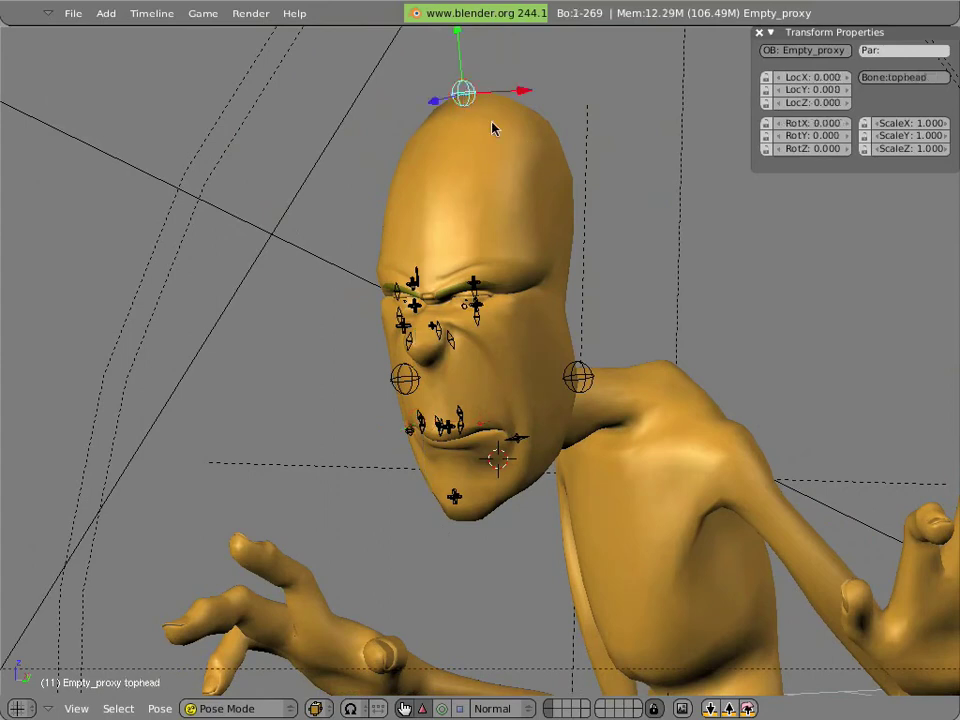
pyautogui.moveTo(463, 41); pyautogui.dragTo(463, 108)
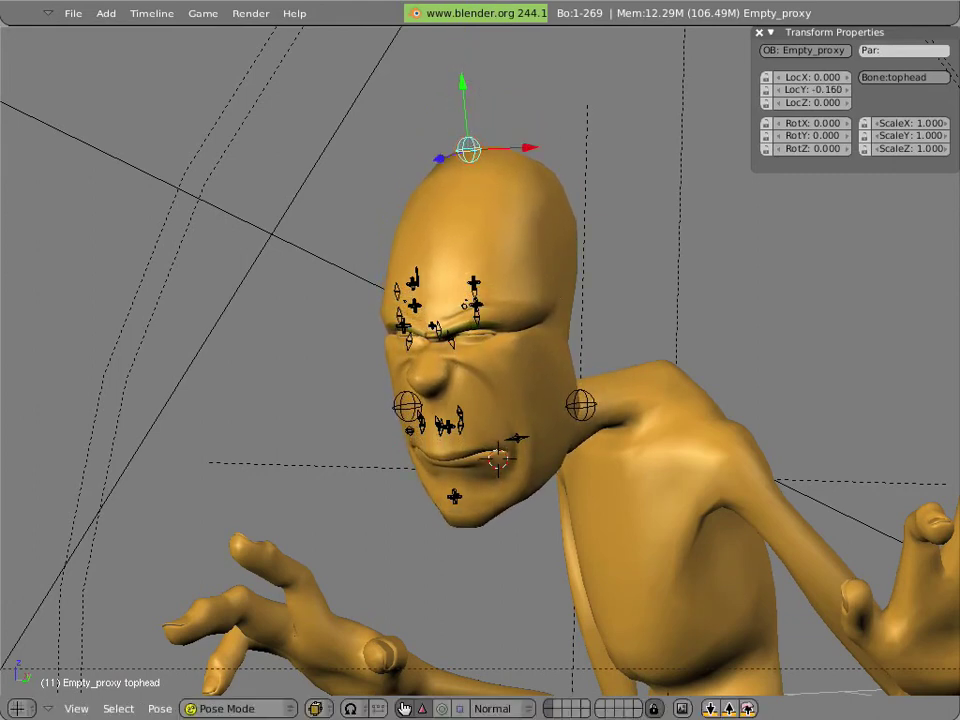
pyautogui.rightClick(580, 405)
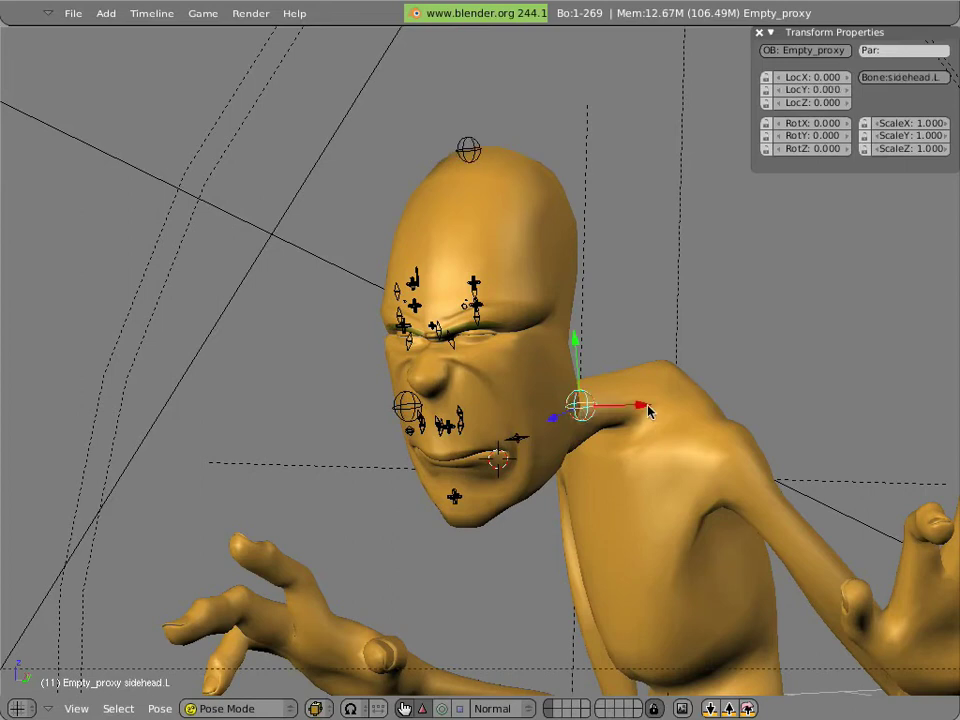
pyautogui.moveTo(648, 410); pyautogui.dragTo(674, 414)
pyautogui.rightClick(430, 416)
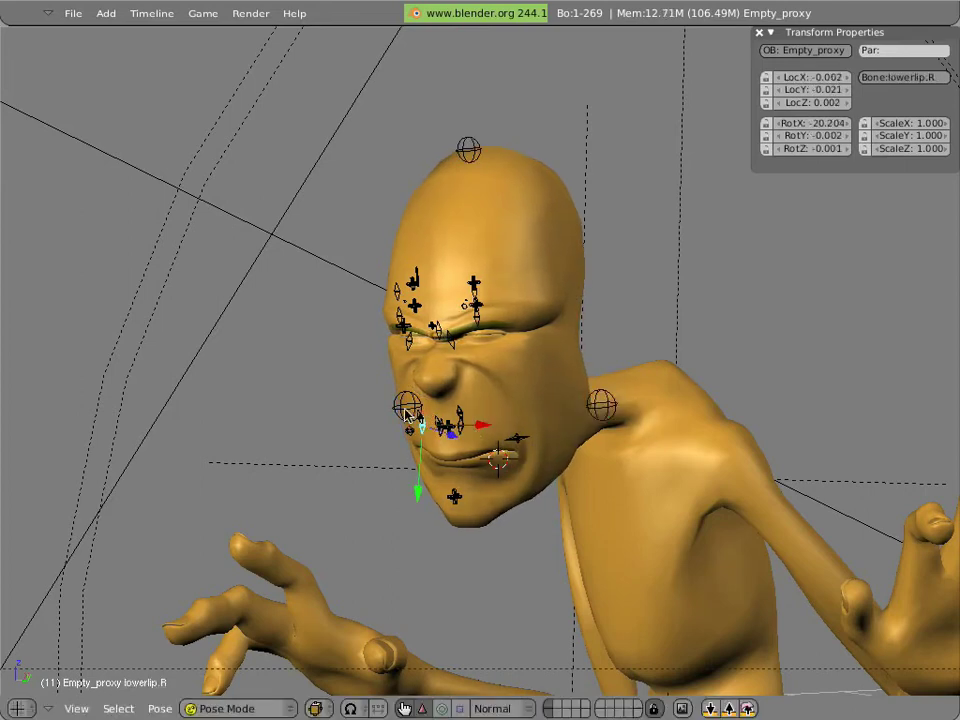
pyautogui.rightClick(407, 413)
pyautogui.moveTo(470, 404); pyautogui.dragTo(453, 413)
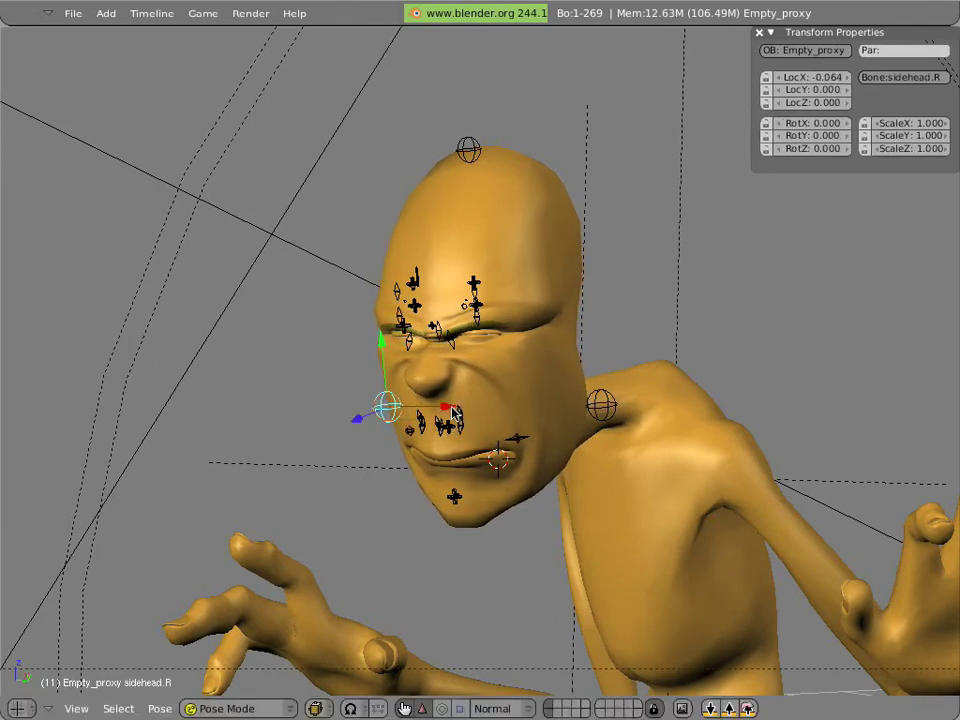
pyautogui.rightClick(601, 420)
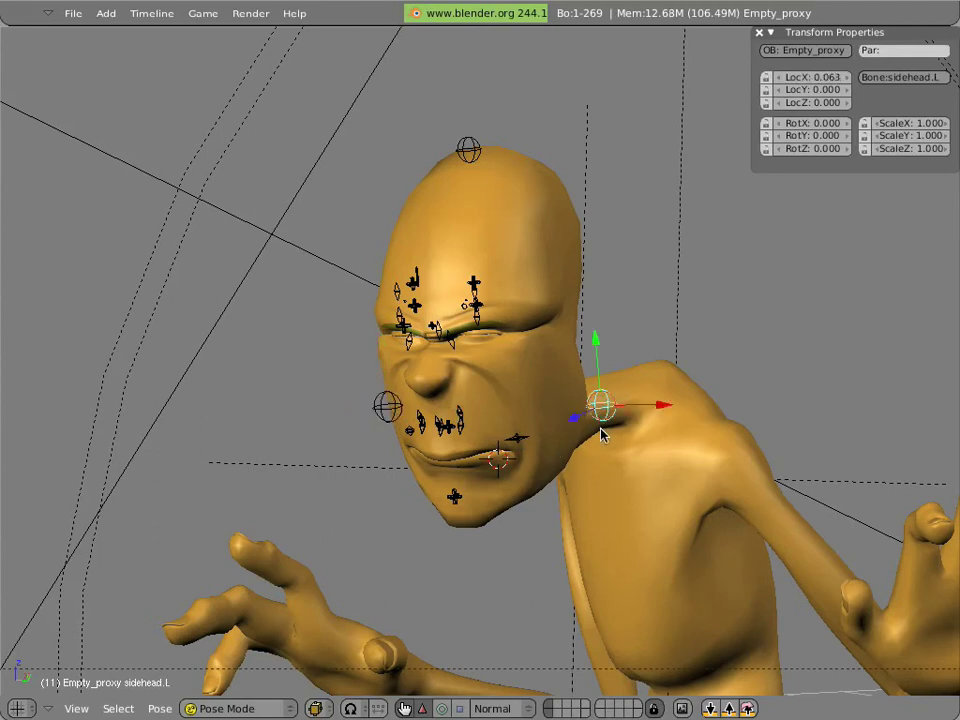
pyautogui.rightClick(387, 405)
pyautogui.scroll(-4, 505, 428)
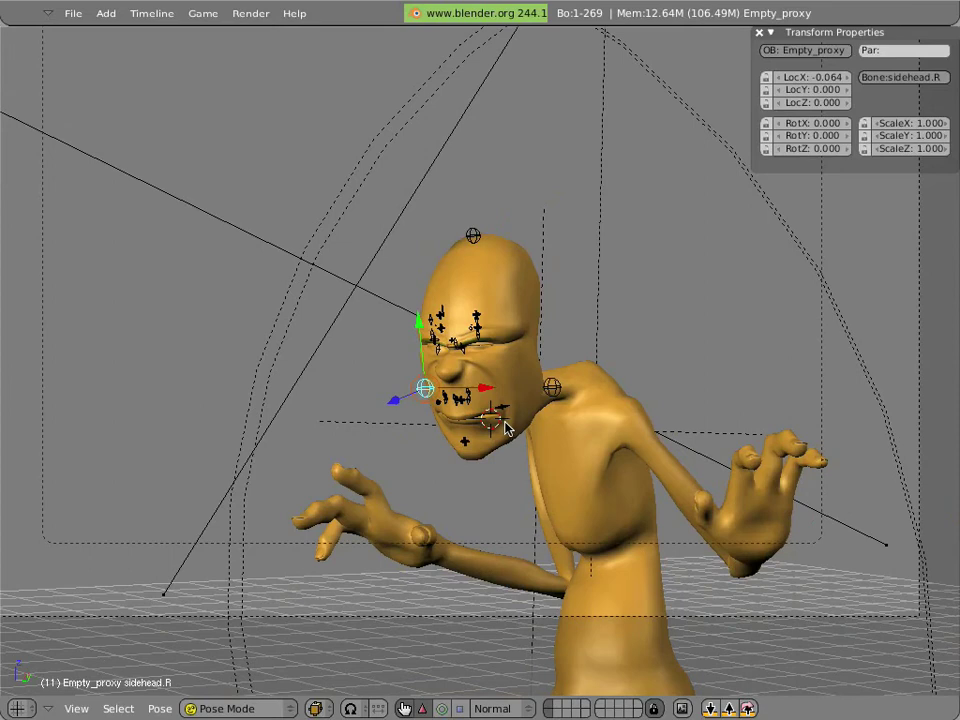
# Step: Return to Object Mode, lower the subsurf smoothing, and unmaximize to restore the split layout
pyautogui.rightClick(514, 294)
pyautogui.hotkey('shift', 'o')
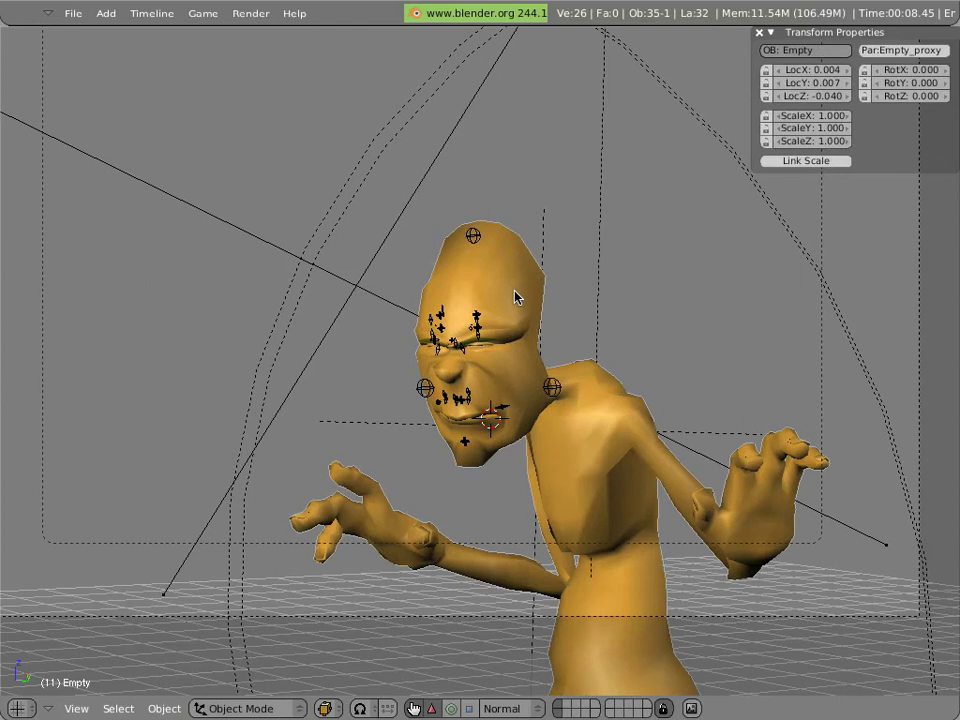
pyautogui.hotkey('ctrl', 'Up')
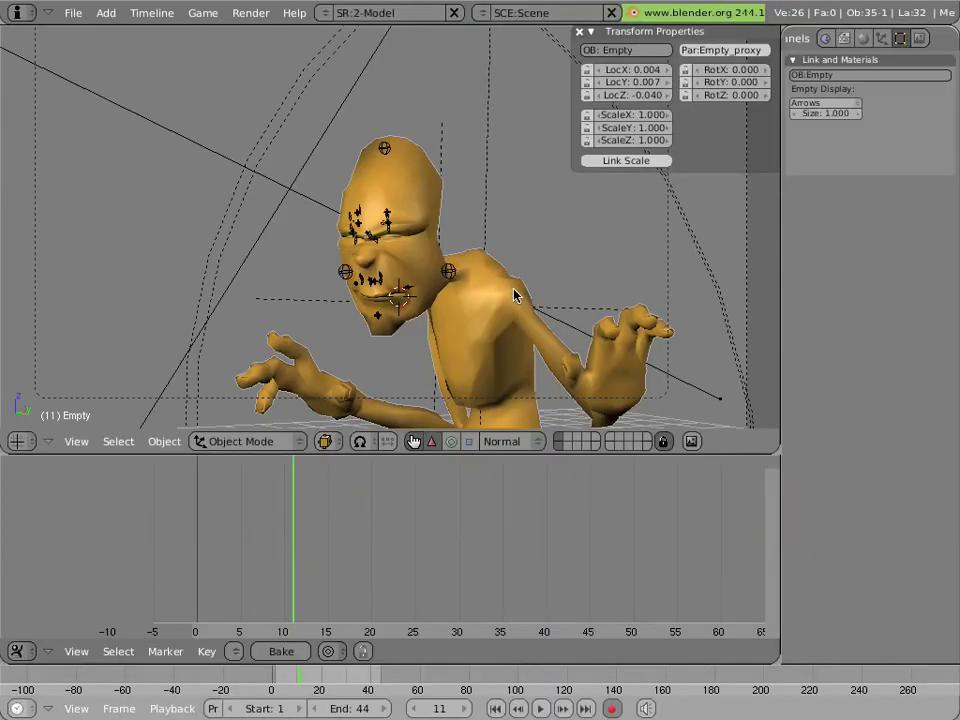
# Step: Show the head and neck bone layer and rotate the neck bone to tilt the head
pyautogui.rightClick(451, 273)
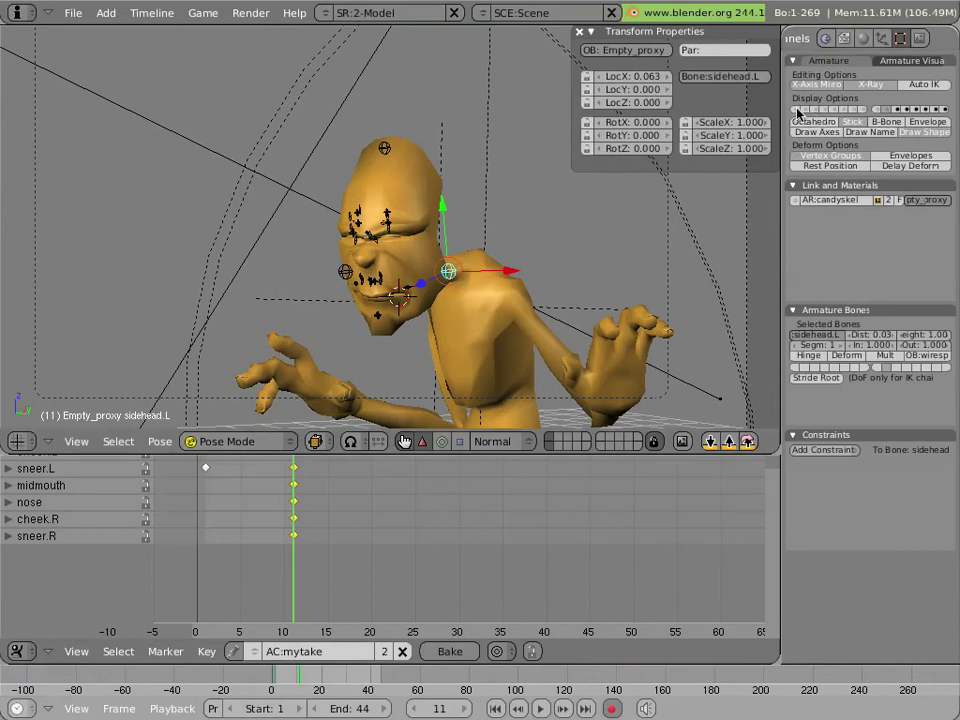
pyautogui.click(798, 110)
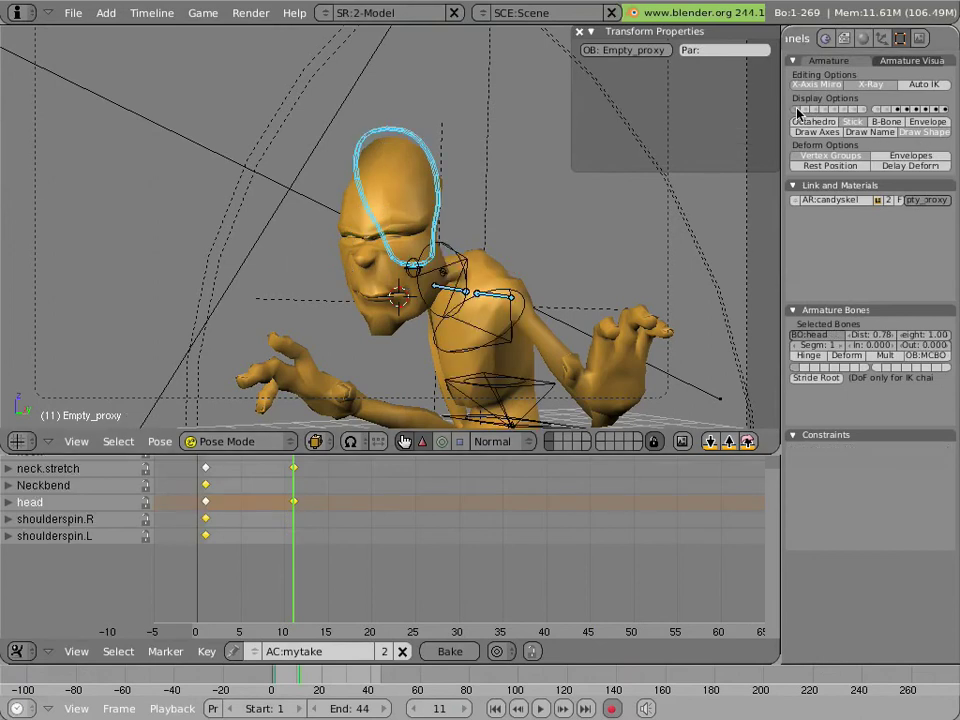
pyautogui.rightClick(465, 273)
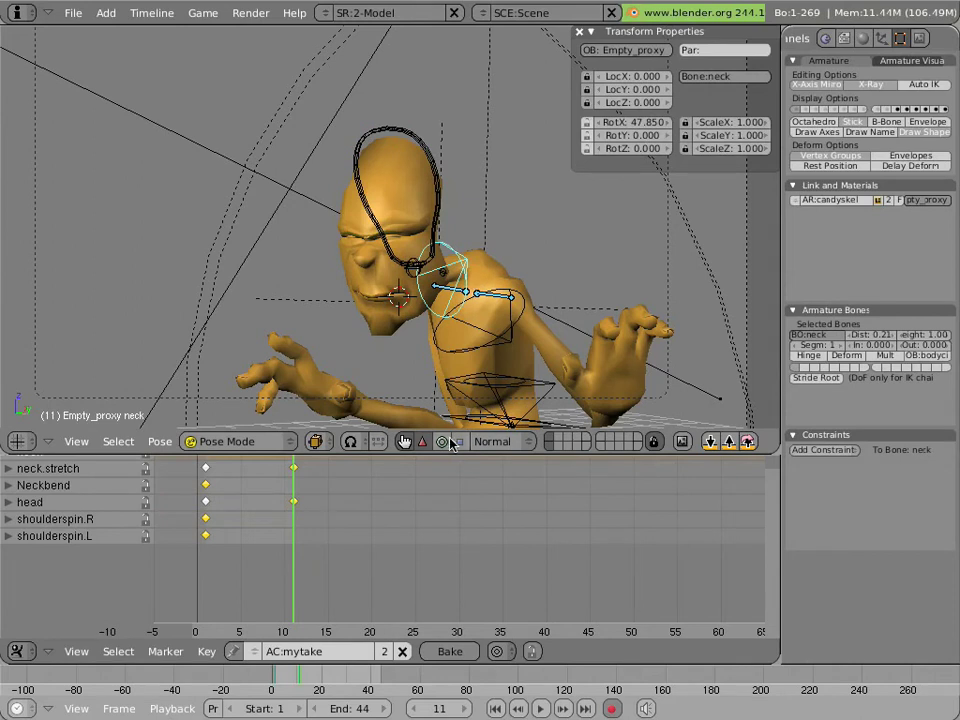
pyautogui.click(442, 441)
pyautogui.moveTo(470, 276); pyautogui.dragTo(424, 236)
pyautogui.rightClick(478, 226)
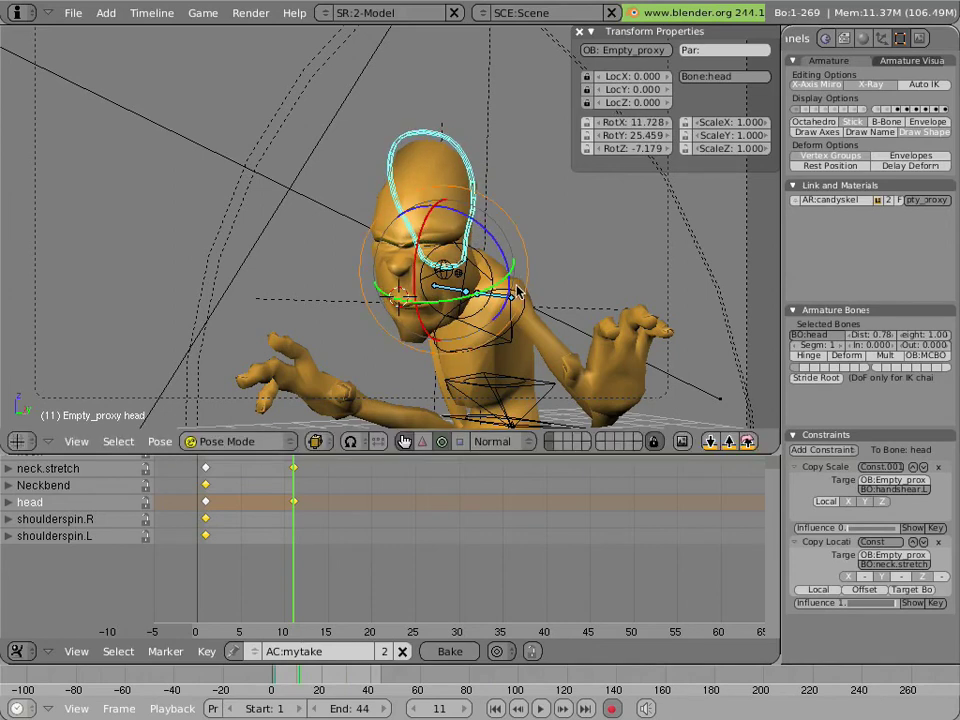
# Step: Rotate the left and right shoulderspin bones into a shrug
pyautogui.rightClick(436, 282)
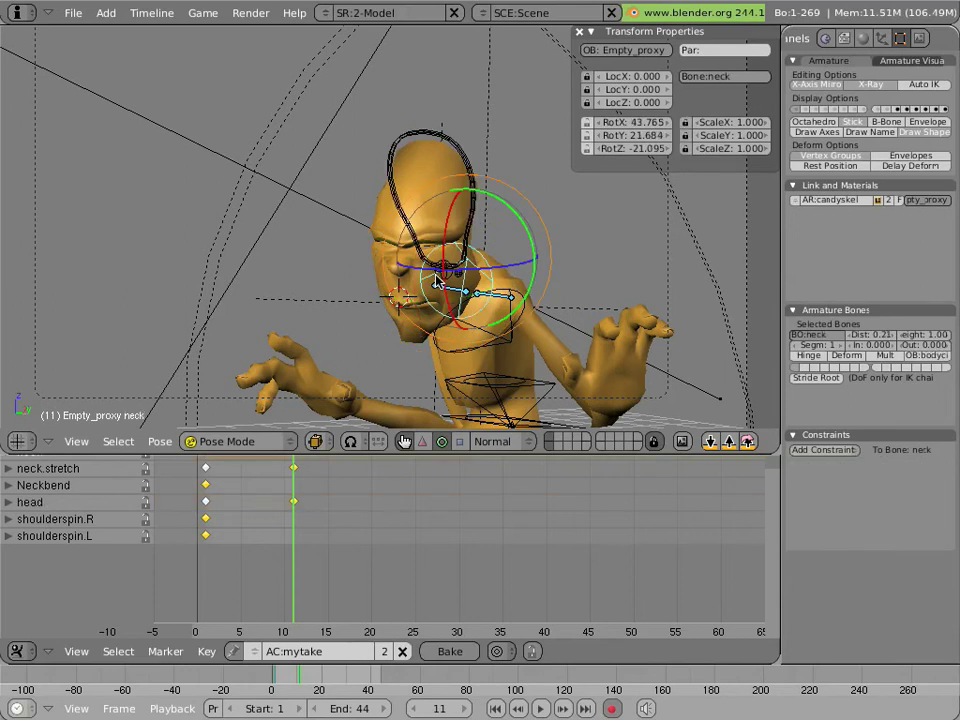
pyautogui.rightClick(443, 270)
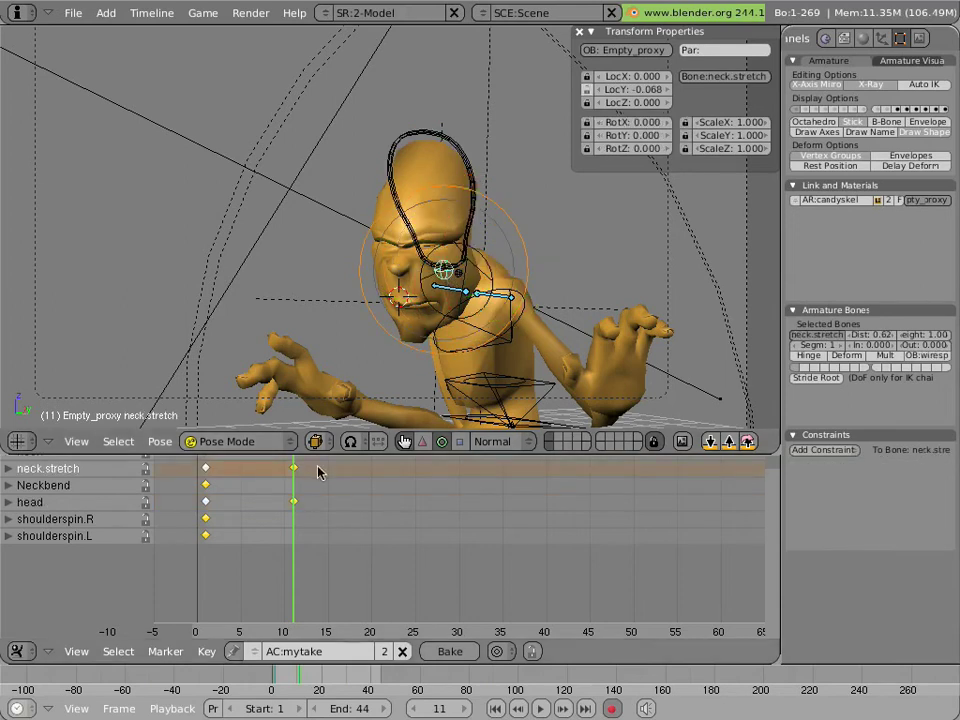
pyautogui.click(124, 490)
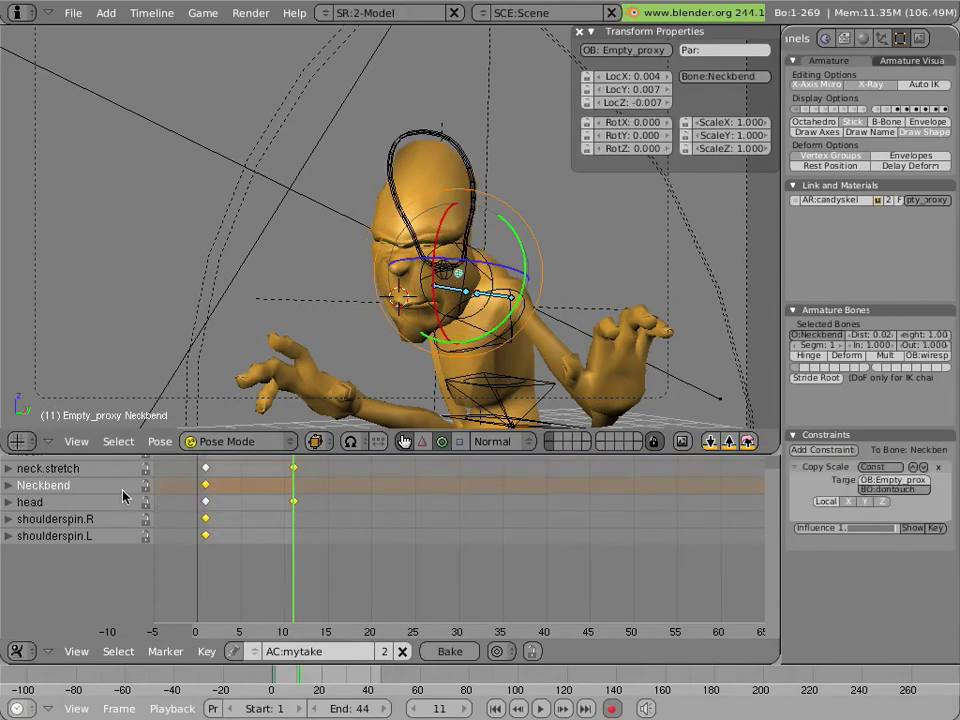
pyautogui.rightClick(519, 302)
pyautogui.moveTo(519, 302); pyautogui.dragTo(479, 299)
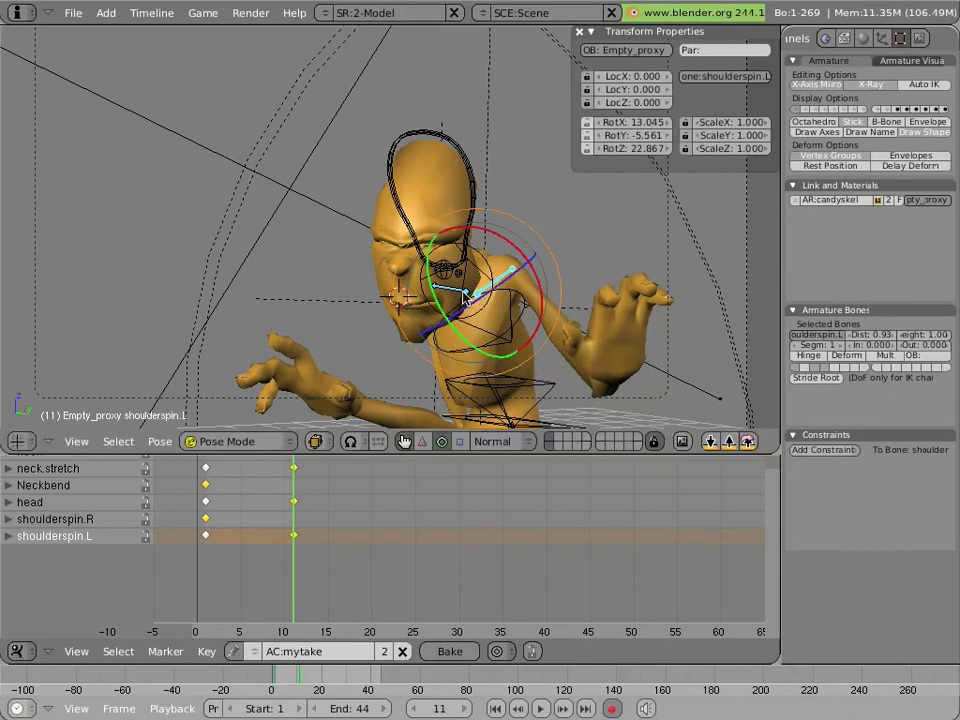
pyautogui.rightClick(466, 295)
pyautogui.rightClick(489, 288)
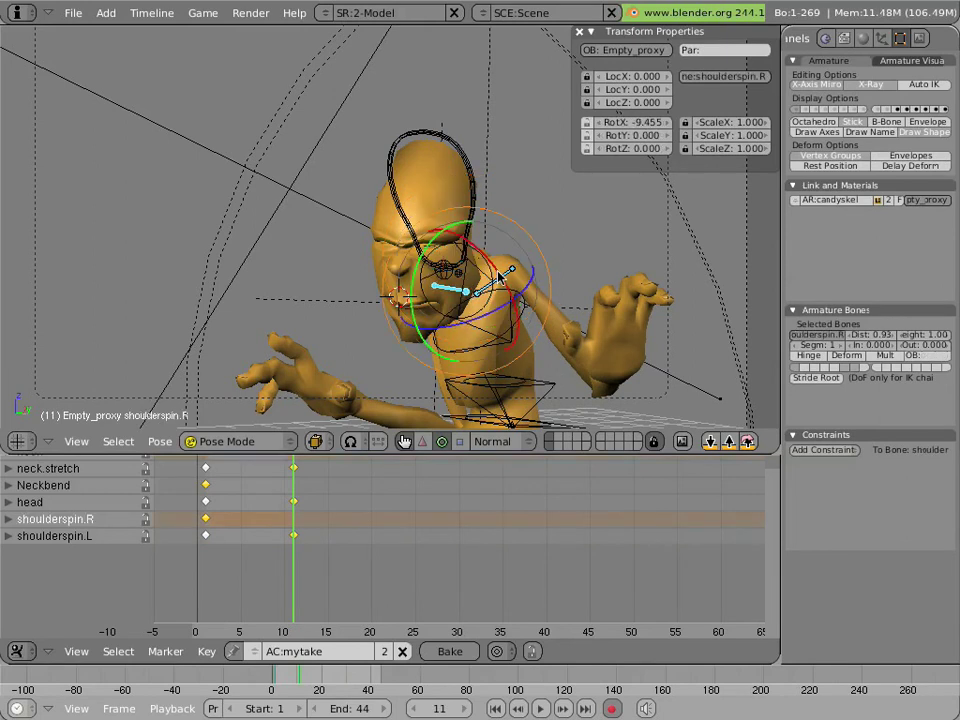
pyautogui.moveTo(499, 278); pyautogui.dragTo(503, 297)
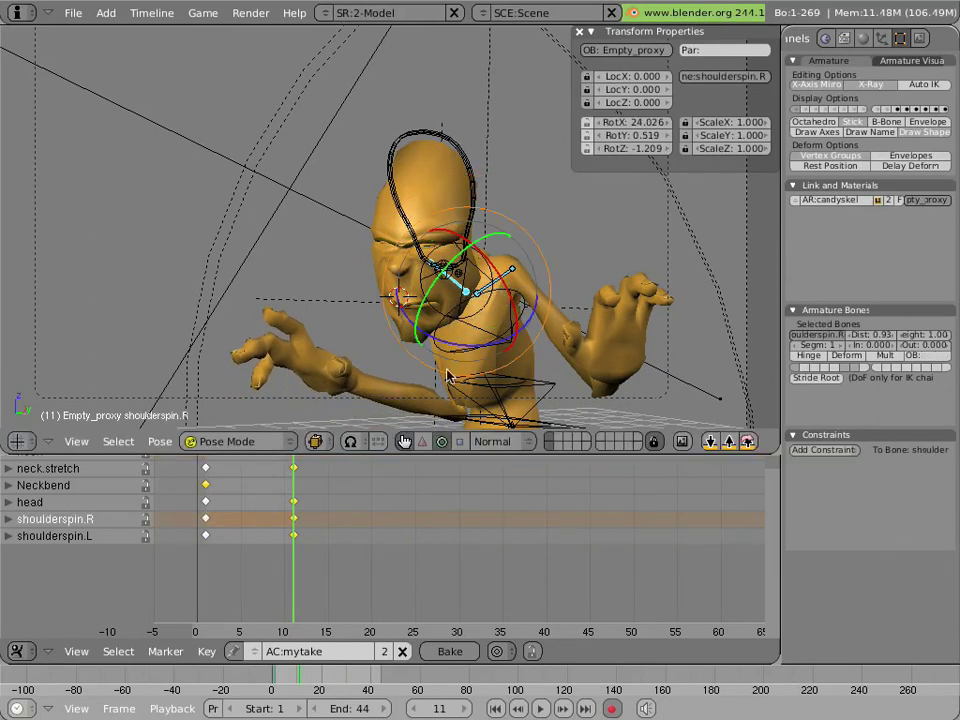
# Step: Key the Neckbend bone's location and rotation at frame 11, then orbit in close on the head
pyautogui.click(106, 489)
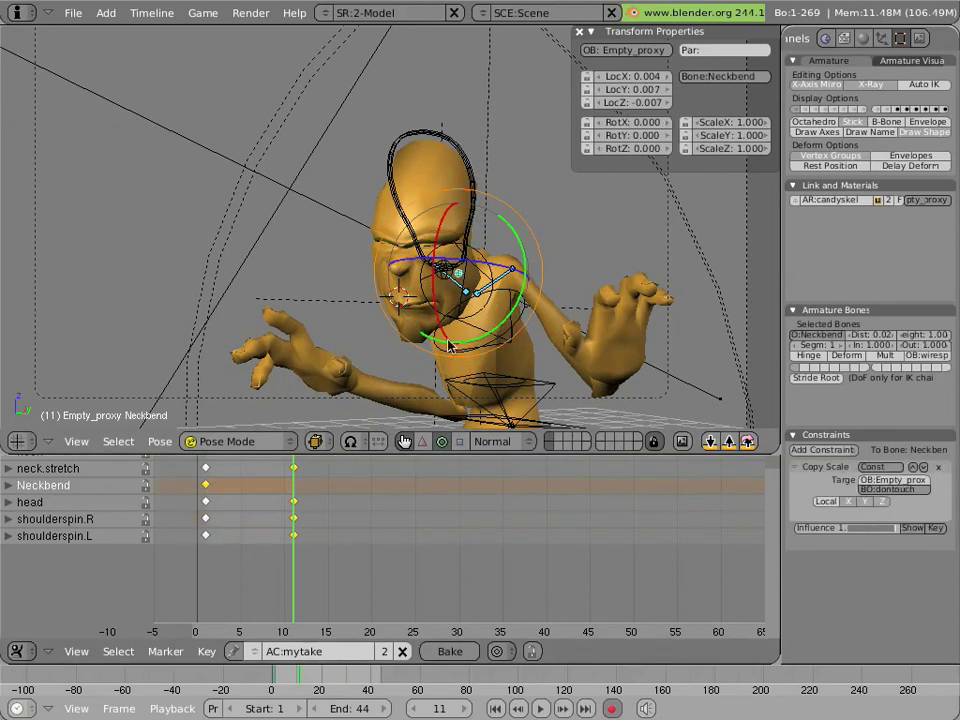
pyautogui.press('i')
pyautogui.click(450, 335)
pyautogui.moveTo(319, 512); pyautogui.dragTo(324, 563, button='middle')
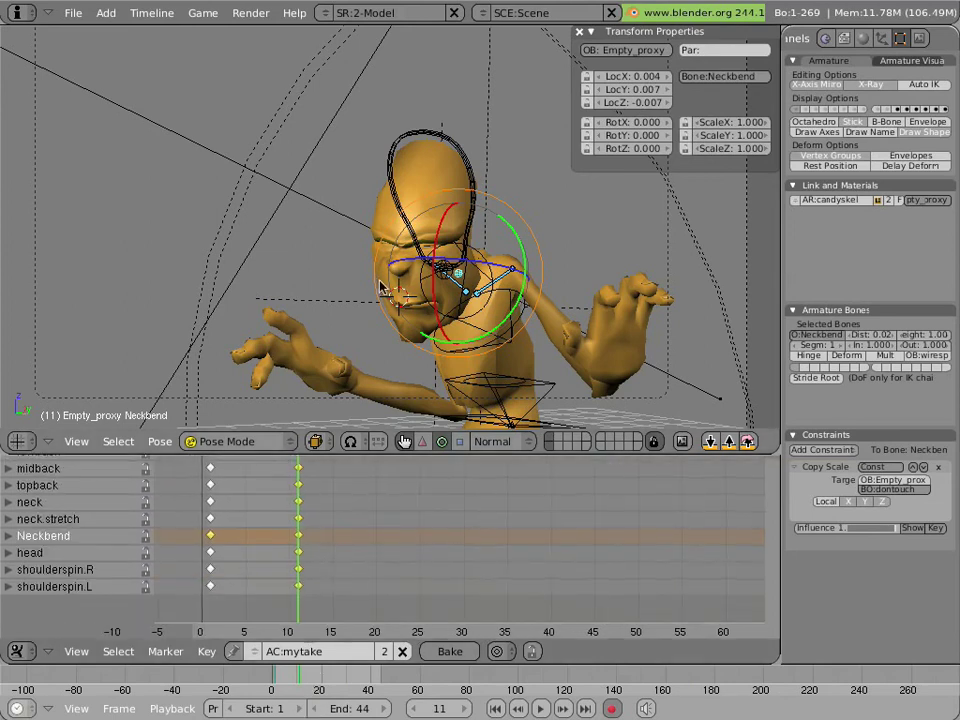
pyautogui.moveTo(378, 302); pyautogui.dragTo(378, 302, button='middle')
pyautogui.scroll(3, 378, 302)
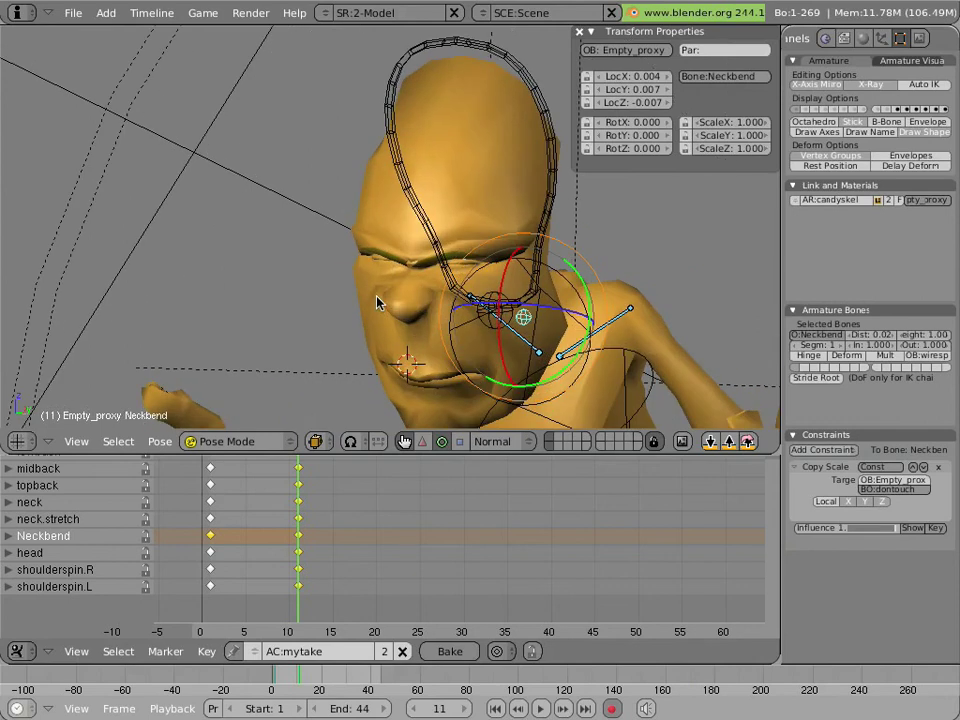
pyautogui.scroll(2, 378, 302)
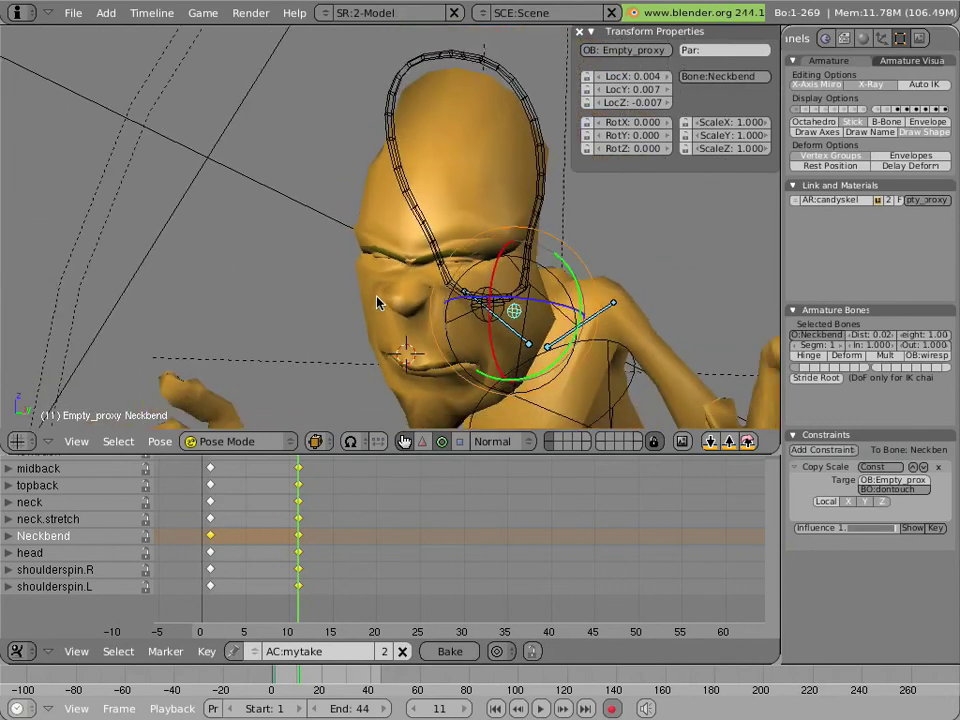
pyautogui.moveTo(378, 302); pyautogui.dragTo(384, 296, button='middle')
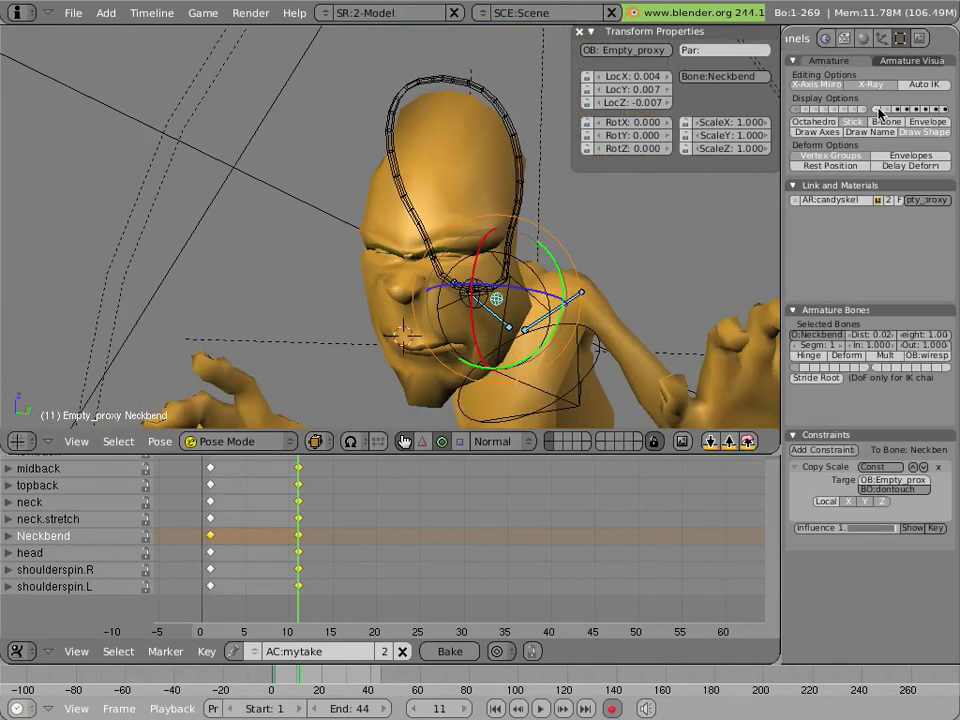
# Step: With the face control bones shown, move the top-of-head control to a new position
pyautogui.press('2')
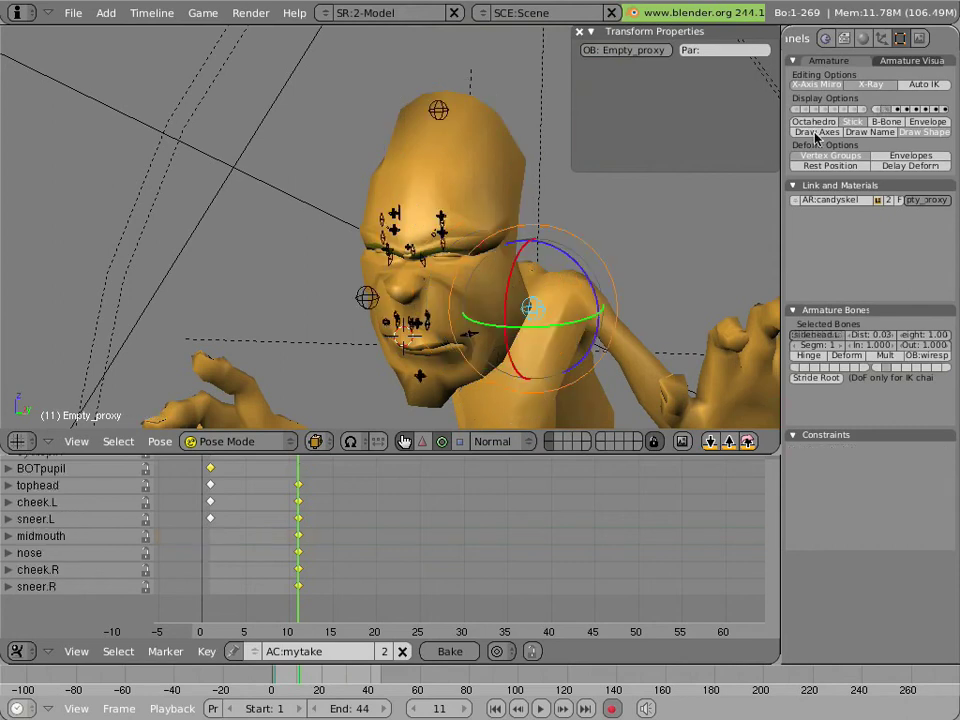
pyautogui.rightClick(443, 128)
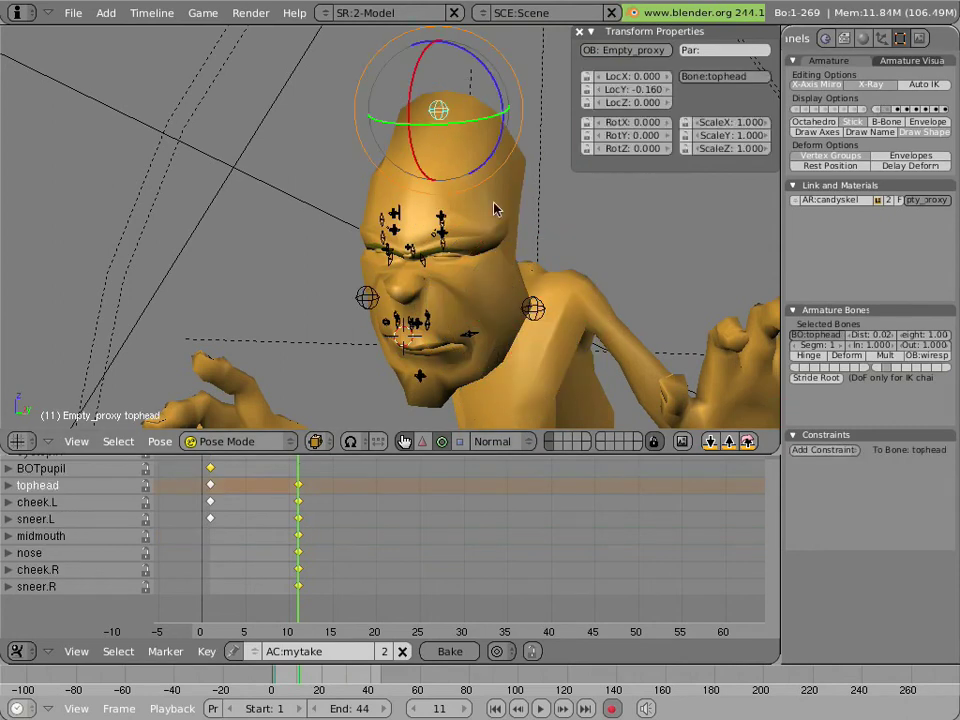
pyautogui.press('g')
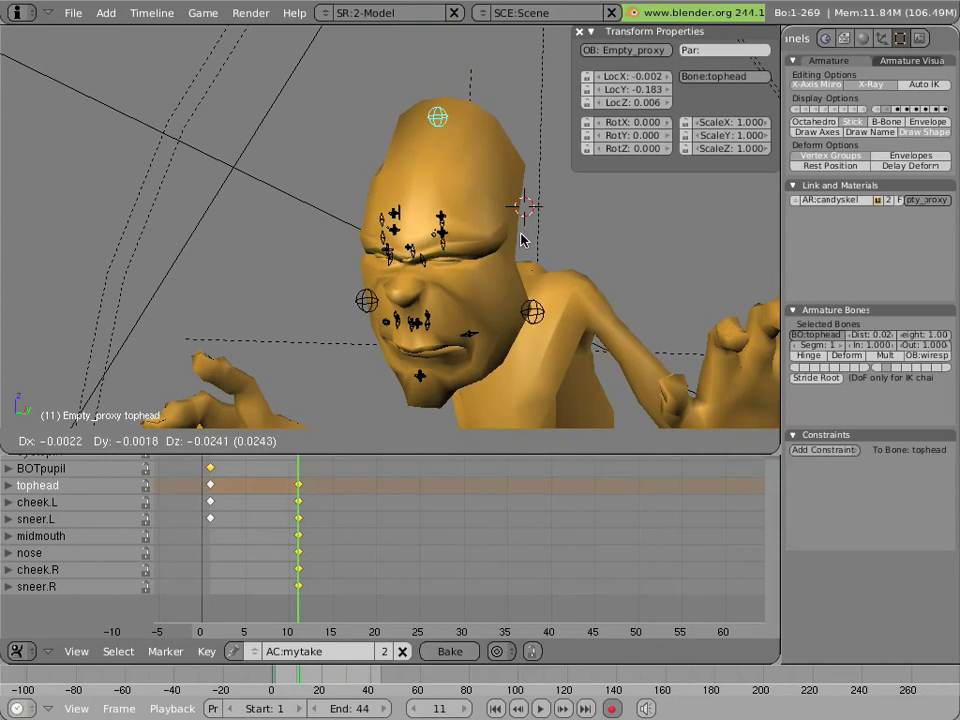
pyautogui.click(521, 240)
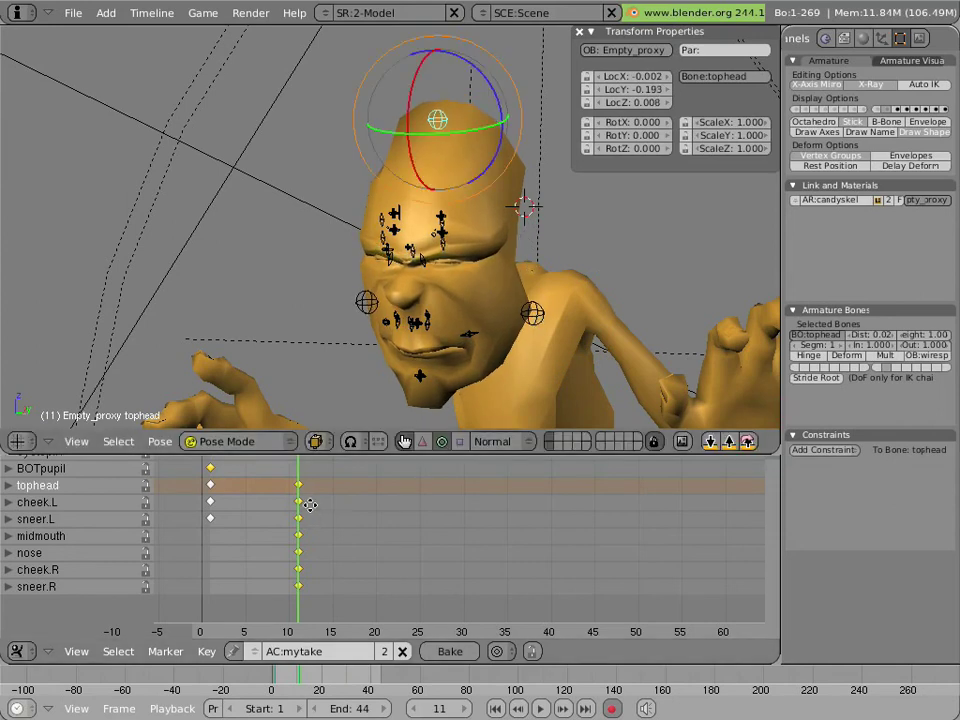
# Step: Key the BOTpupil bone's scale at frame 11, then return to frame 1
pyautogui.moveTo(311, 506); pyautogui.dragTo(296, 549, button='middle')
pyautogui.click(40, 512)
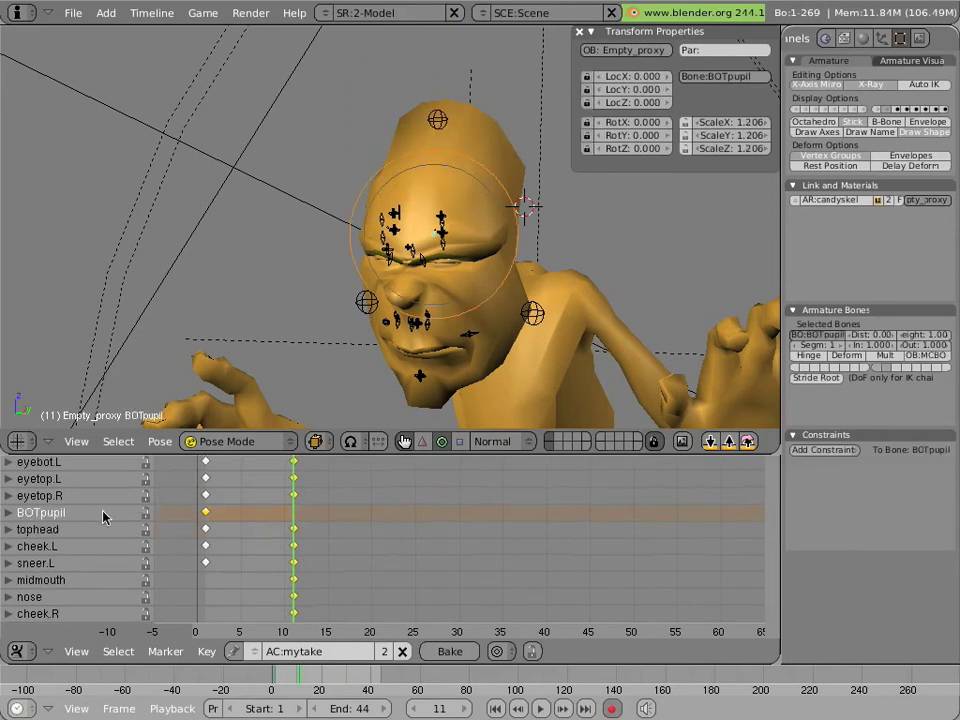
pyautogui.press('i')
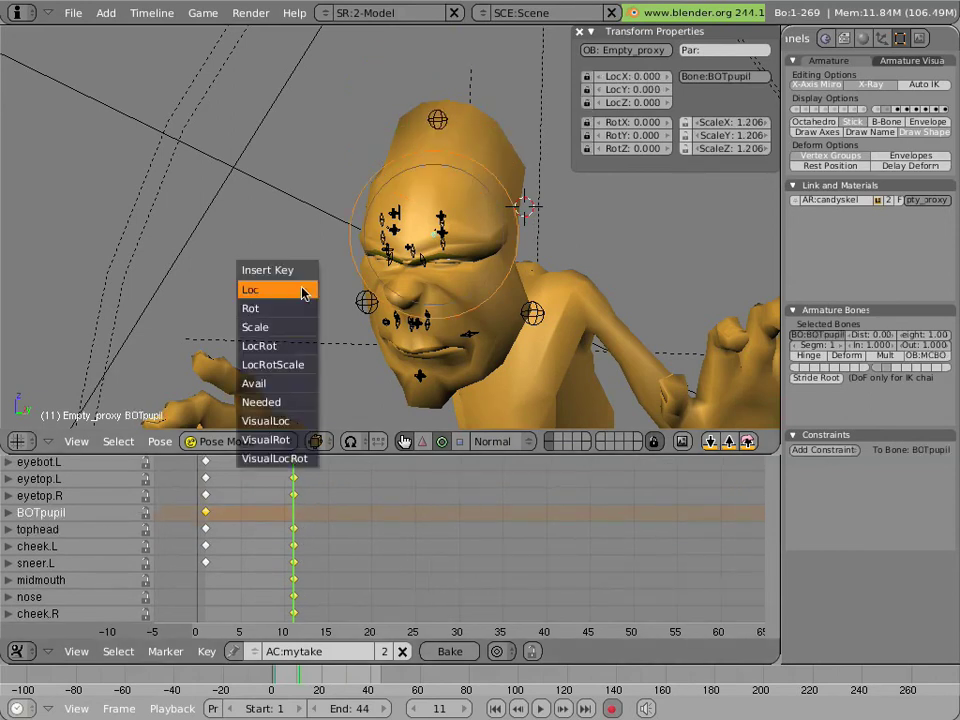
pyautogui.click(302, 328)
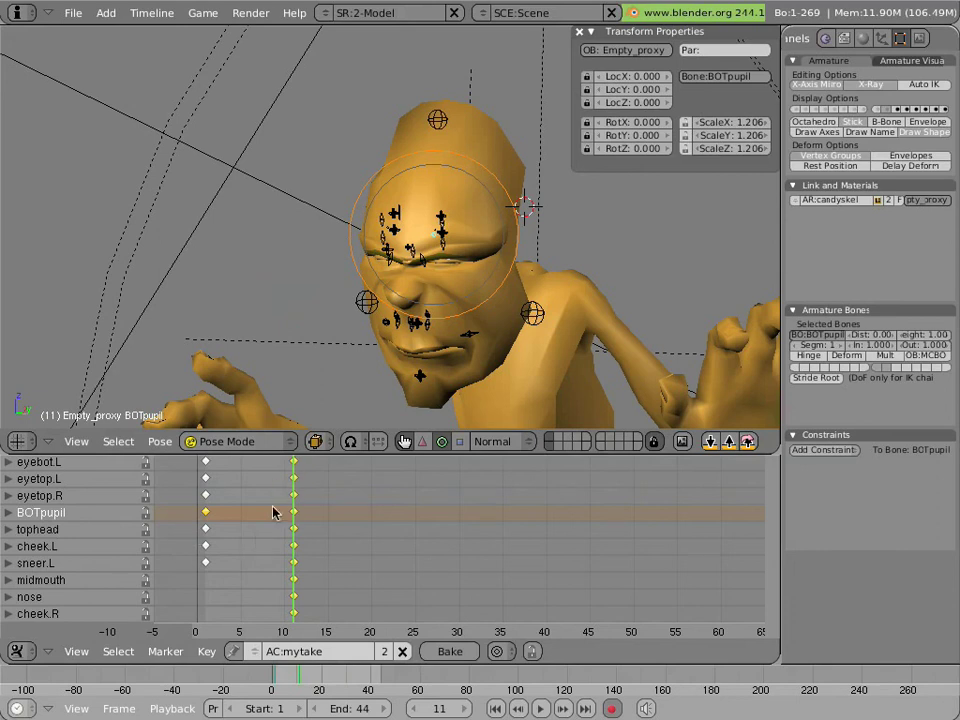
pyautogui.moveTo(246, 572); pyautogui.dragTo(205, 570)
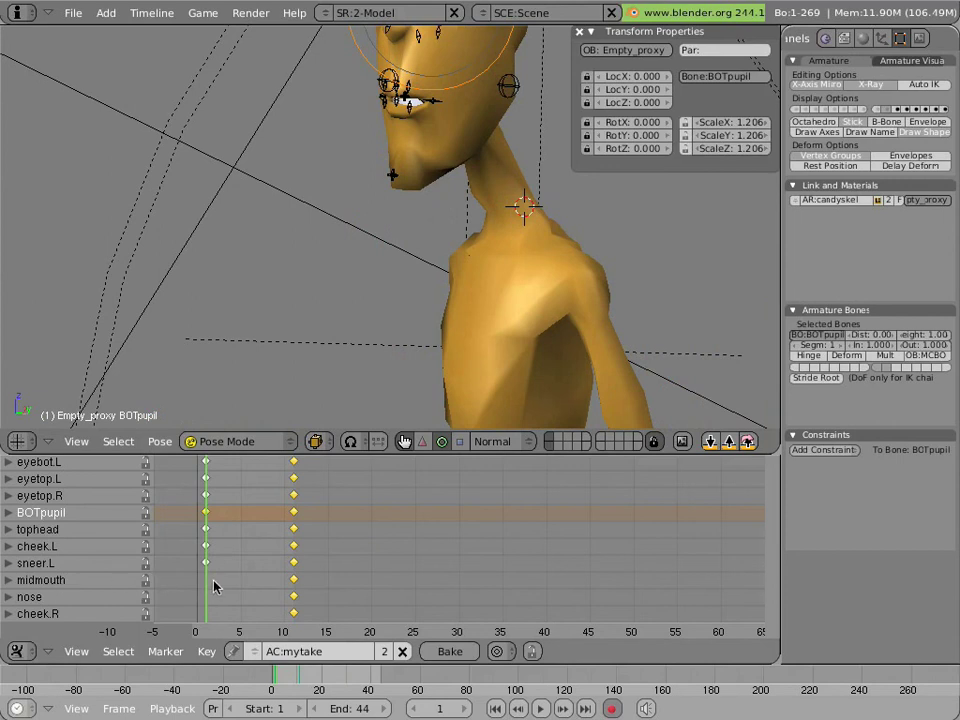
# Step: Select midmouth, nose, cheek.R and sneer.R and clear their rotation and location
pyautogui.moveTo(214, 640); pyautogui.dragTo(223, 557, button='middle')
pyautogui.click(60, 557)
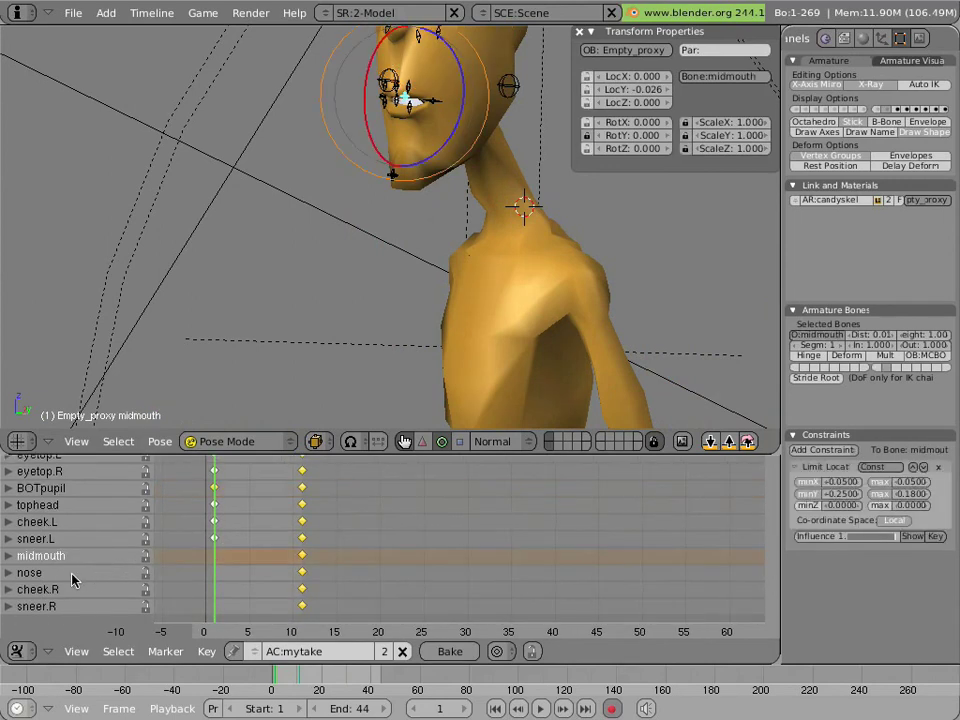
pyautogui.keyDown('shift'); pyautogui.click(72, 575); pyautogui.keyUp('shift')
pyautogui.keyDown('shift'); pyautogui.click(78, 590); pyautogui.keyUp('shift')
pyautogui.keyDown('shift'); pyautogui.click(84, 606); pyautogui.keyUp('shift')
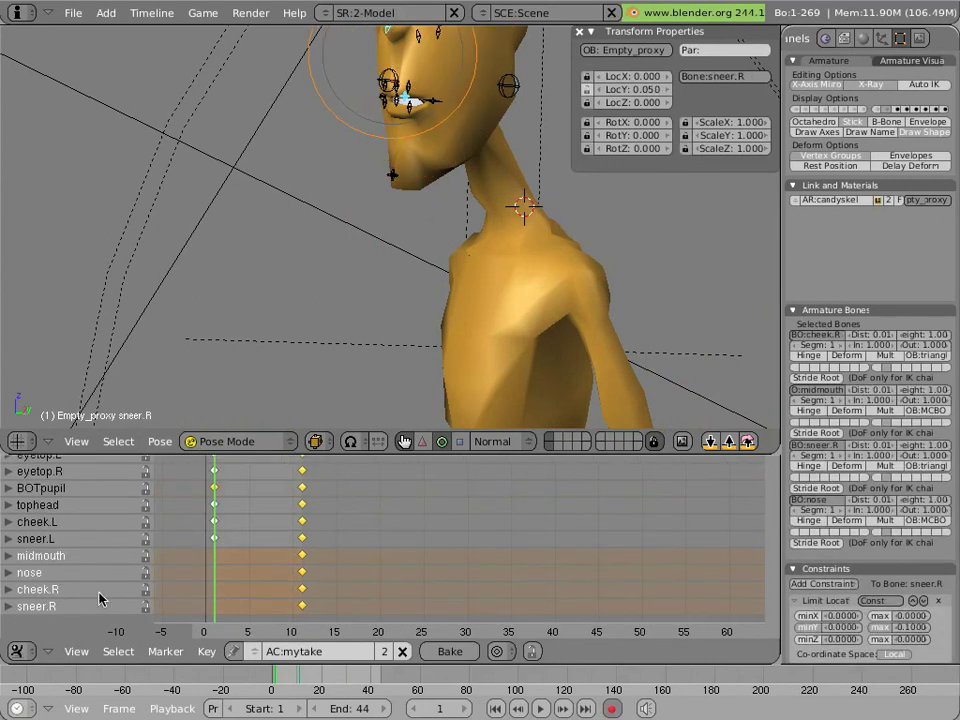
pyautogui.scroll(-2, 99, 593)
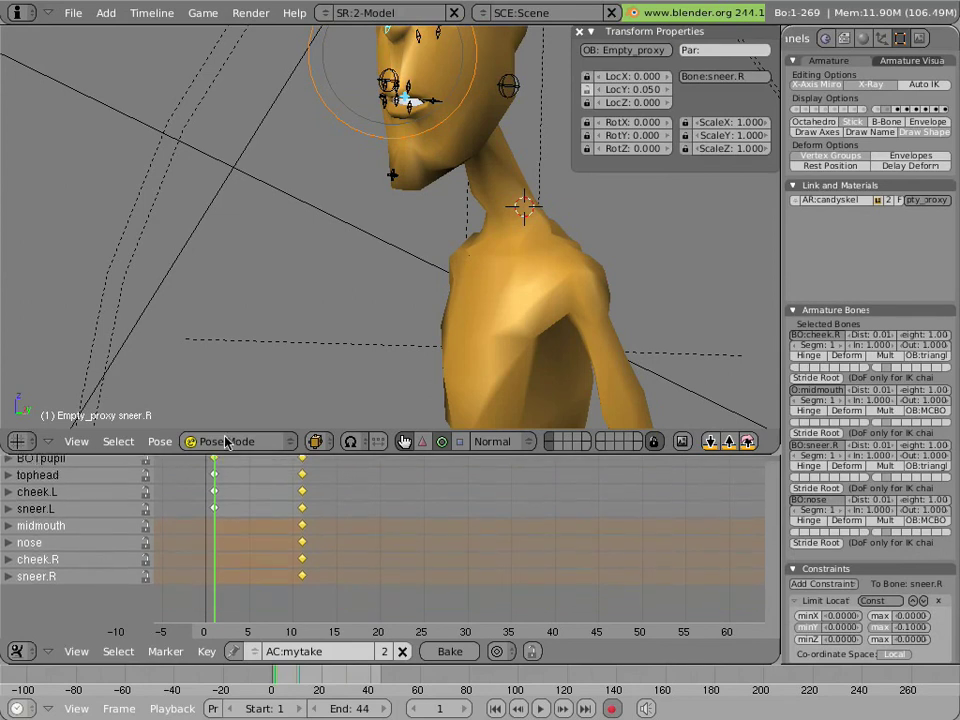
pyautogui.hotkey('alt', 'r')
pyautogui.click(342, 254)
pyautogui.hotkey('alt', 'g')
pyautogui.click(342, 254)
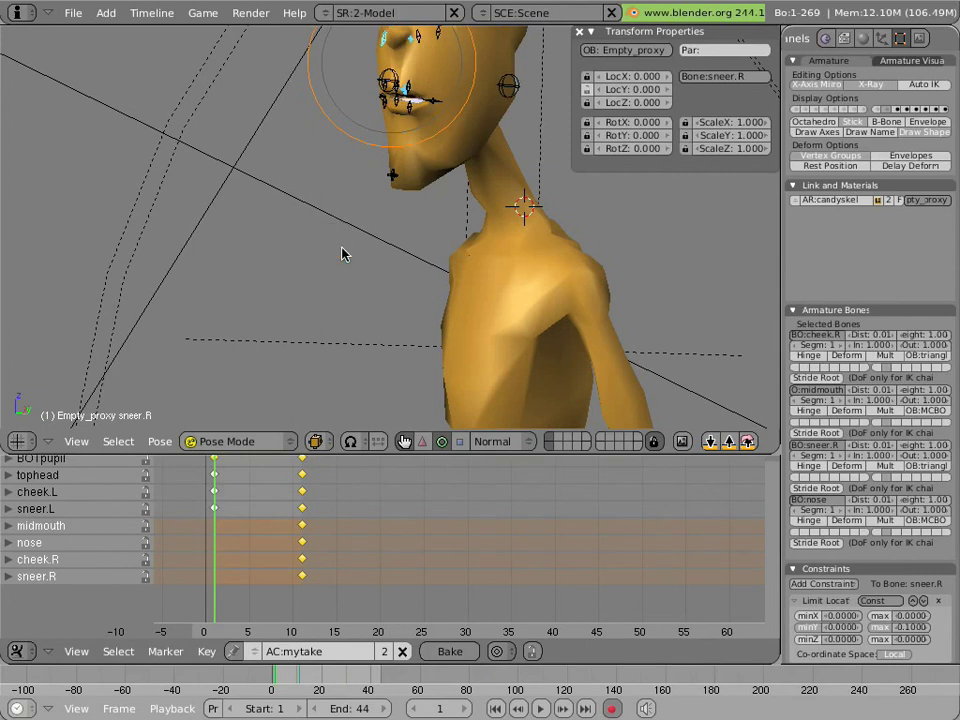
# Step: Key all available channels of those bones at frame 1, then deselect all bones
pyautogui.press('i')
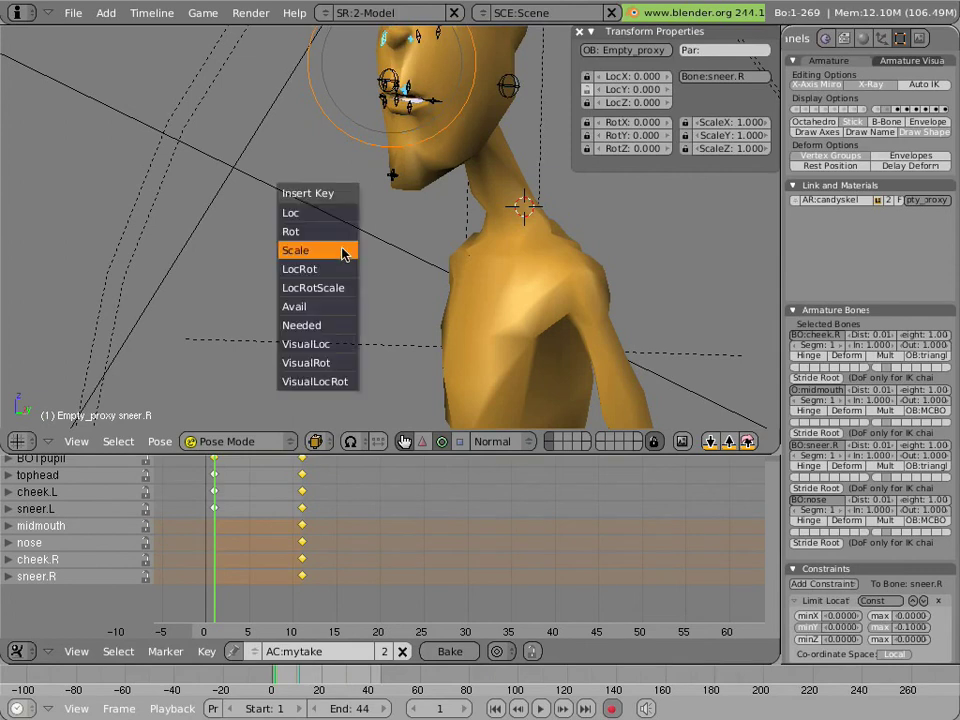
pyautogui.click(330, 309)
pyautogui.scroll(5, 301, 505)
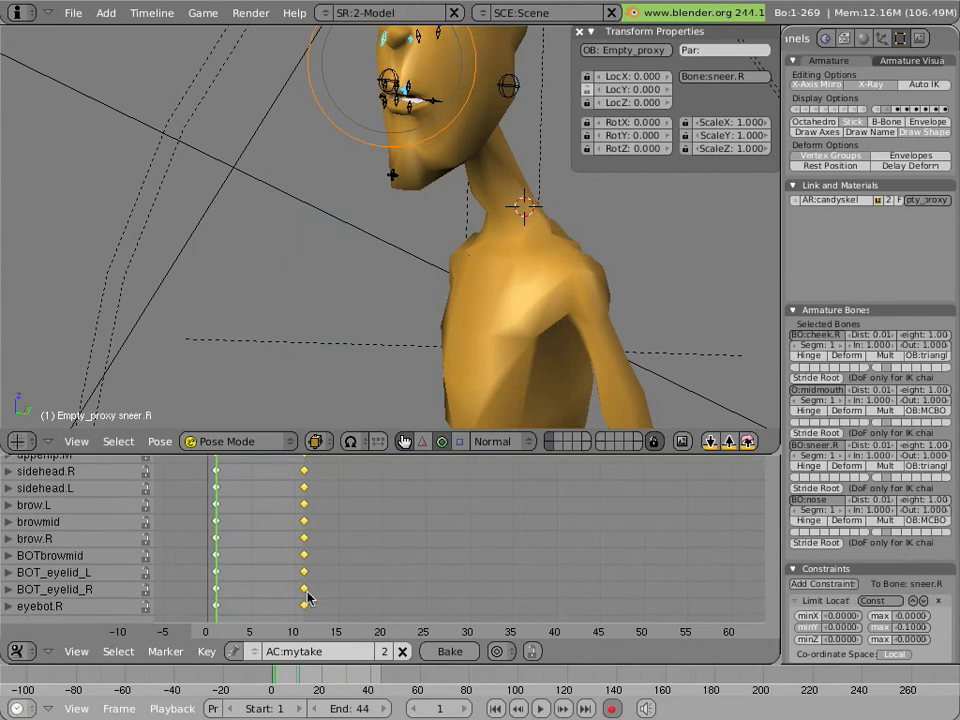
pyautogui.scroll(5, 311, 570)
pyautogui.moveTo(304, 570); pyautogui.dragTo(297, 310, button='middle')
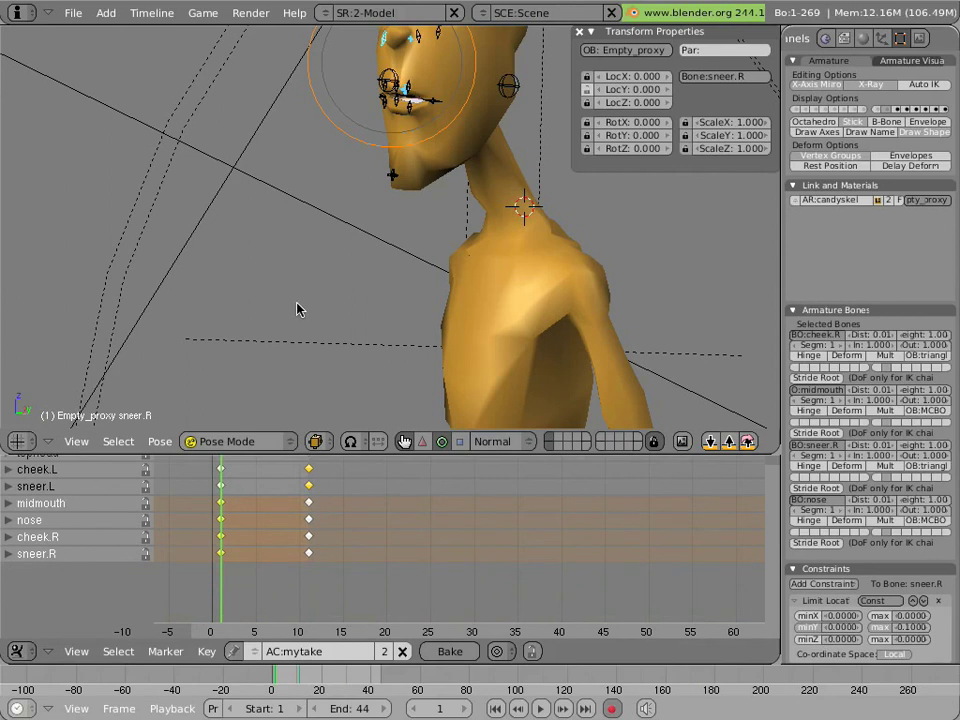
pyautogui.press('a')
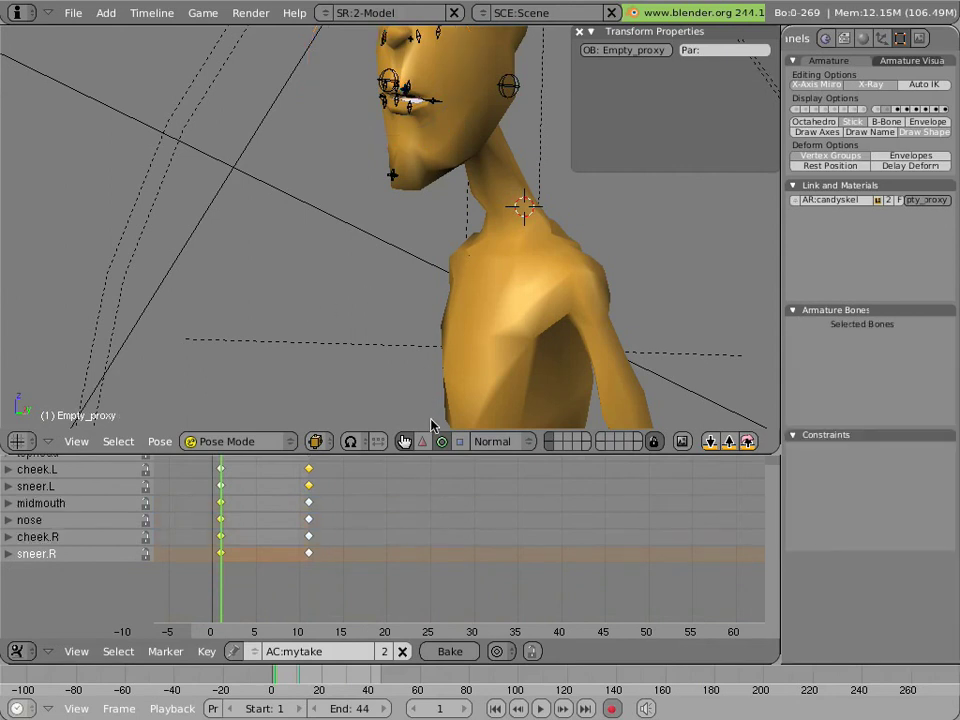
# Step: Check the frame 1 and 11 keys on the neck, torso, arm and finger bone layers
pyautogui.hotkey('ctrl', 'Up')
pyautogui.hotkey('ctrl', 'Up')
pyautogui.click(797, 110)
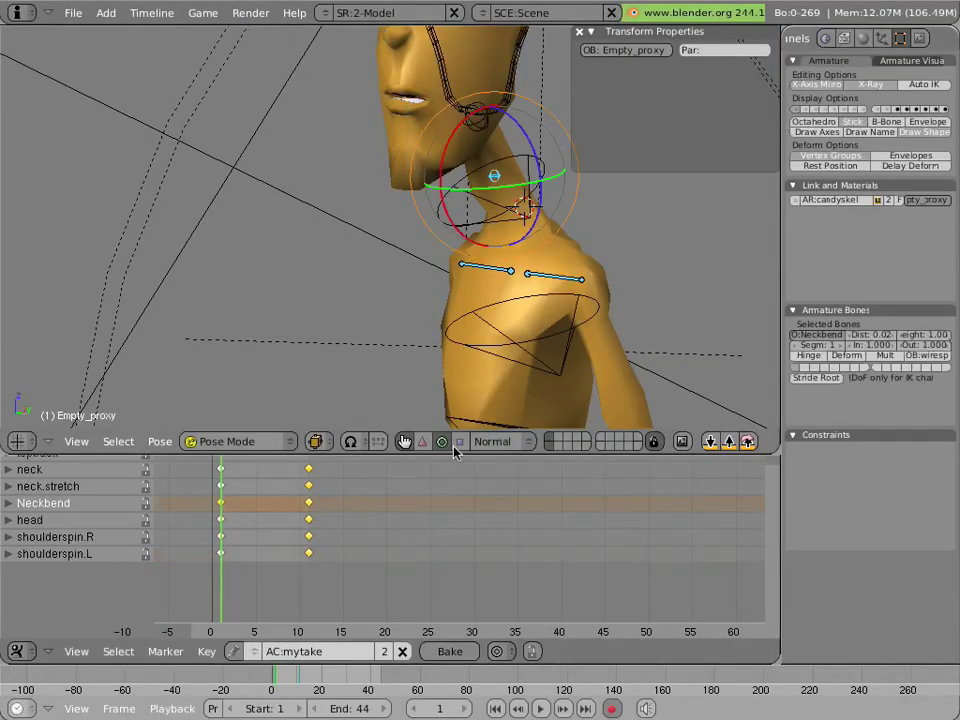
pyautogui.hotkey('ctrl', 'Up')
pyautogui.hotkey('ctrl', 'Up')
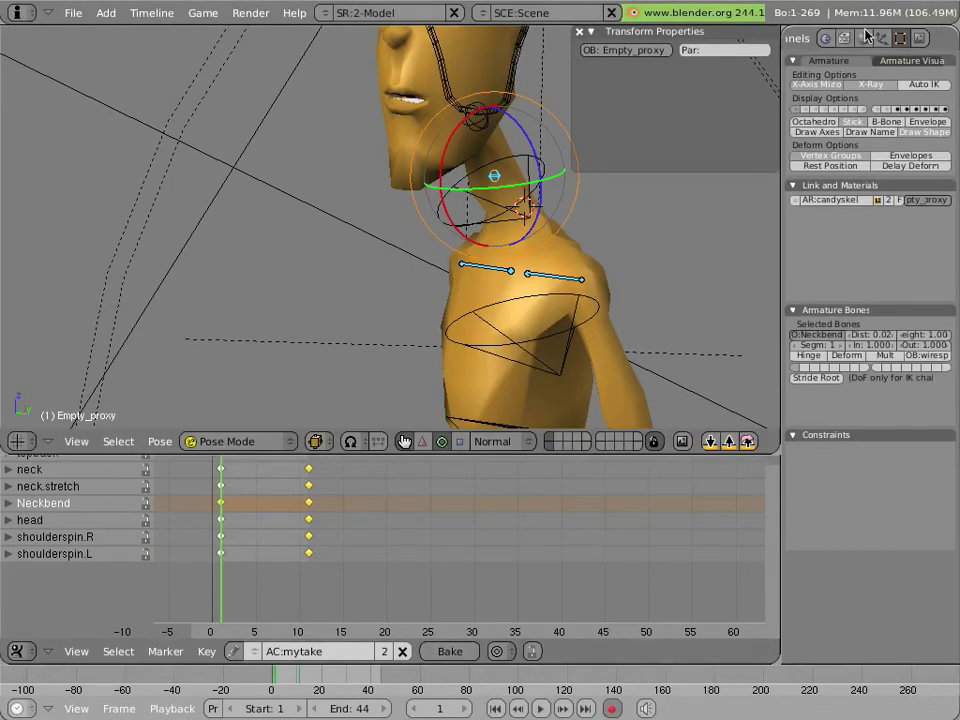
pyautogui.click(806, 110)
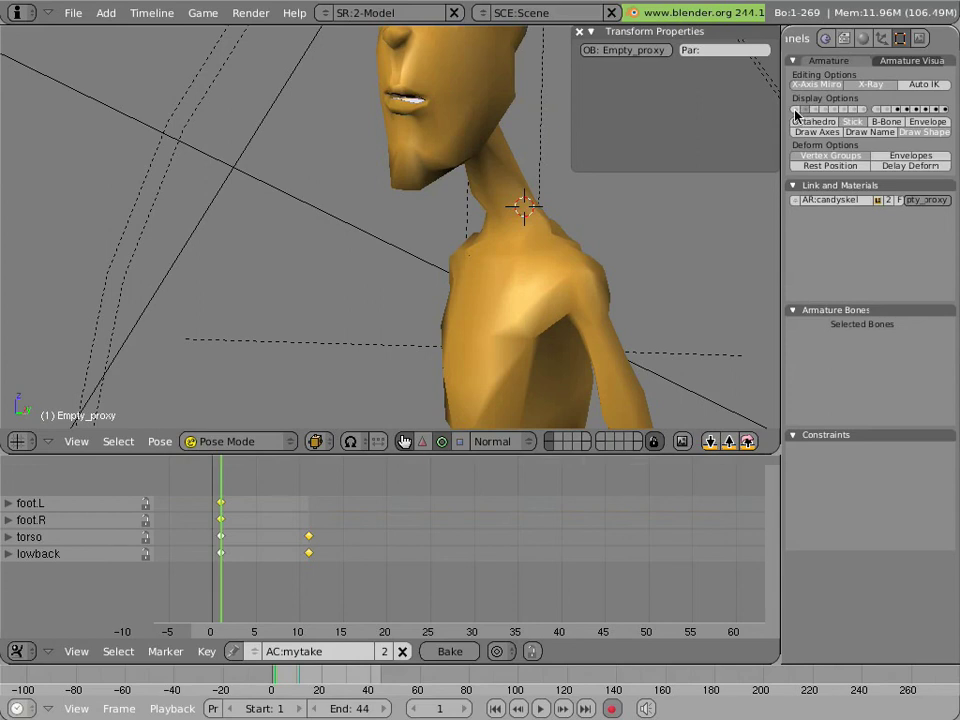
pyautogui.click(795, 110)
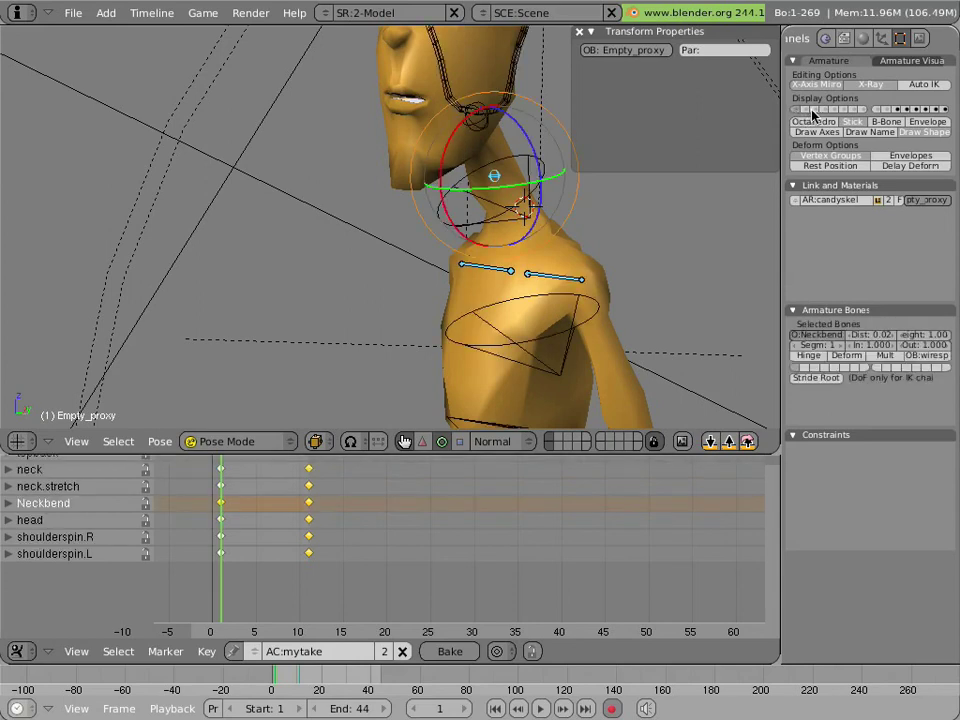
pyautogui.click(816, 110)
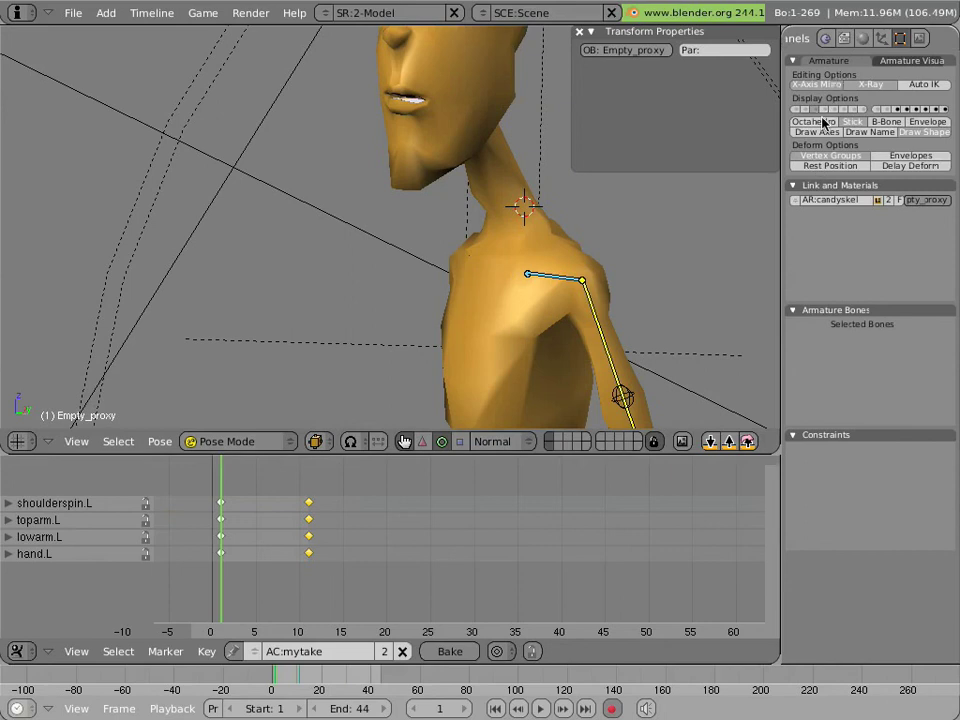
pyautogui.click(834, 111)
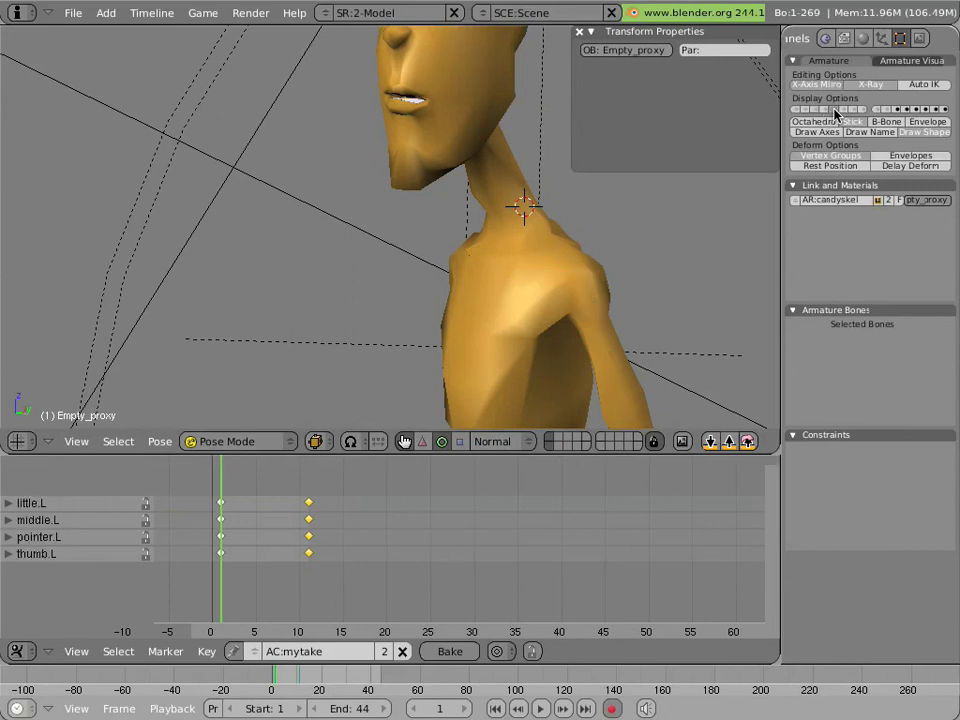
pyautogui.moveTo(424, 257); pyautogui.dragTo(364, 70, button='middle')
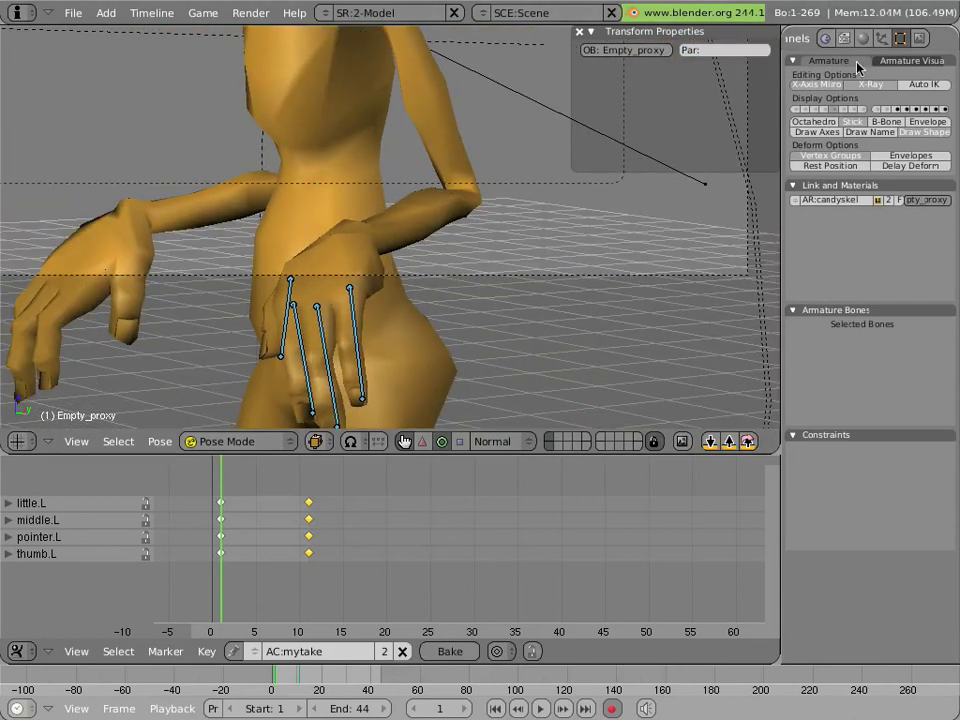
pyautogui.click(845, 111)
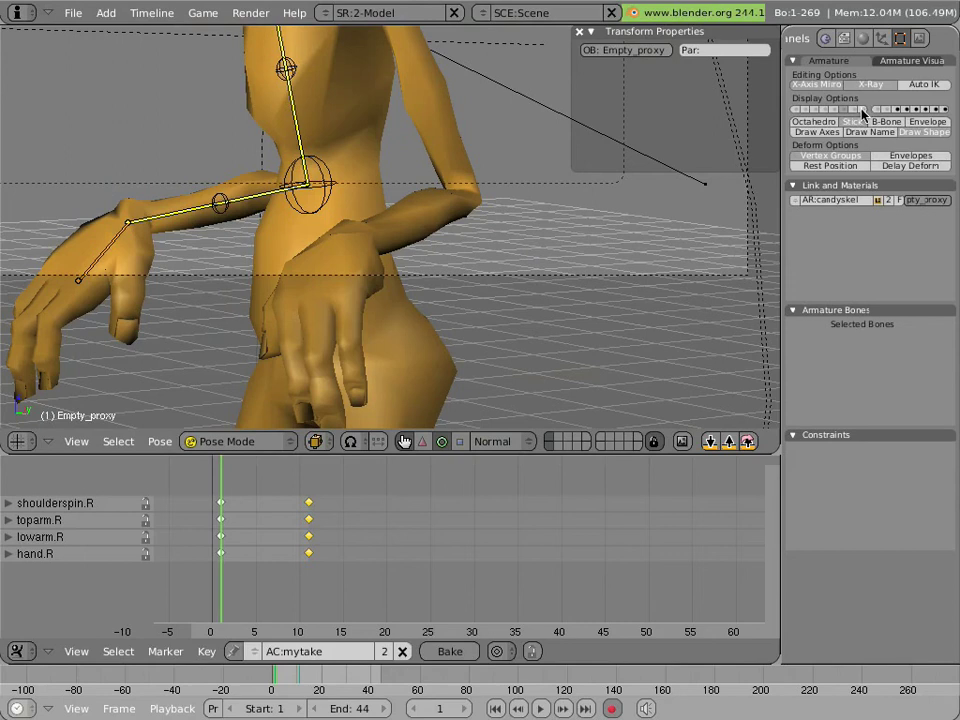
pyautogui.click(862, 111)
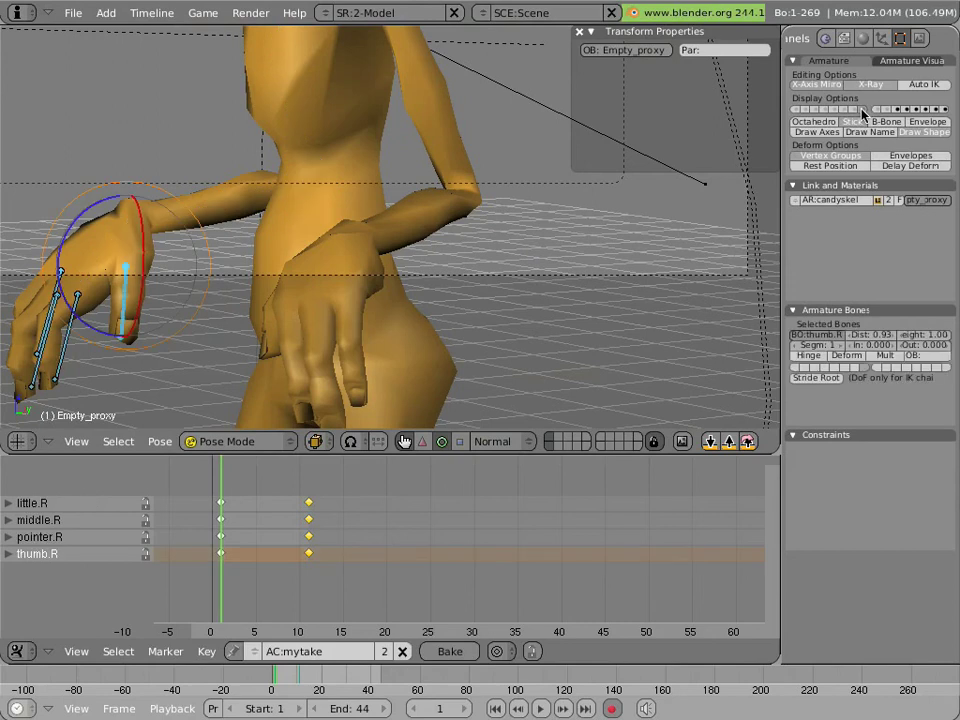
# Step: Save over the take.blend file and play the animation
pyautogui.hotkey('ctrl', 'w')
pyautogui.click(538, 223)
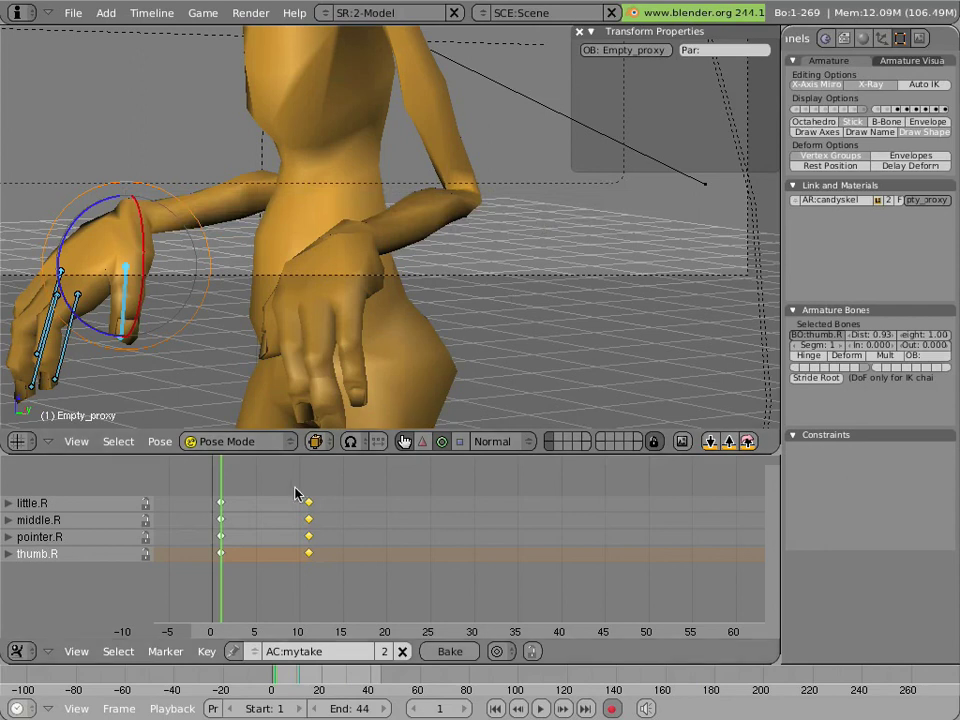
pyautogui.hotkey('alt', 'a')
# Step: Stop playback, view the whole figure in three-quarter view, and toggle between frame 1 and frame 11 poses
pyautogui.press('Escape')
pyautogui.scroll(-5, 364, 300)
pyautogui.moveTo(377, 285); pyautogui.dragTo(583, 495, button='middle')
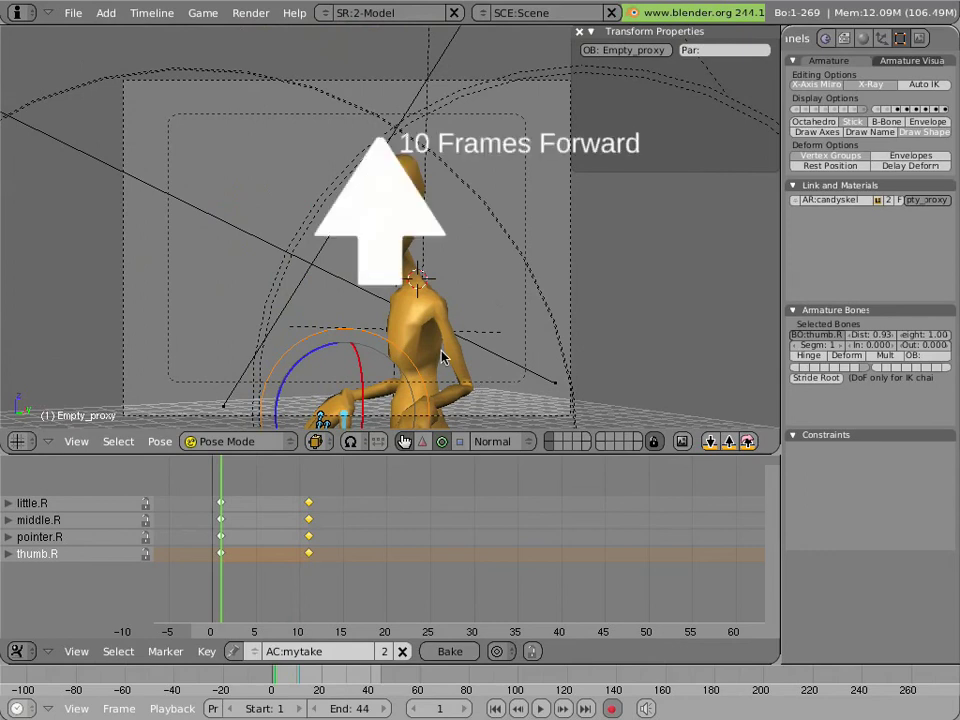
pyautogui.press('Up')
pyautogui.press('Down')
pyautogui.press('Up')
pyautogui.press('Down')
pyautogui.press('Up')
pyautogui.press('Down')
pyautogui.press('Up')
pyautogui.press('Down')
pyautogui.press('Up')
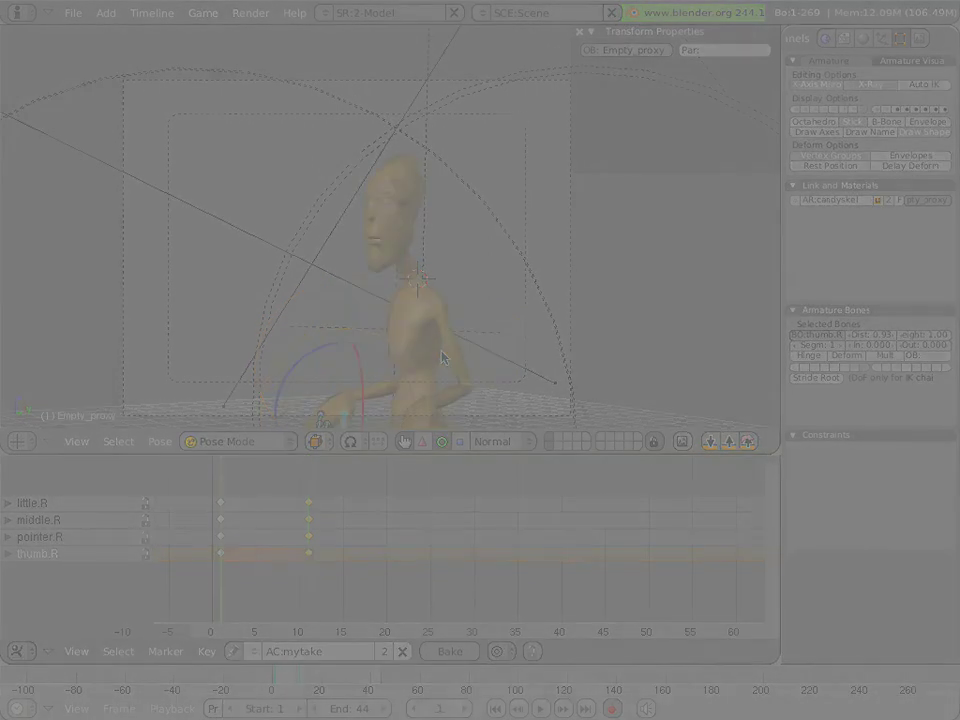